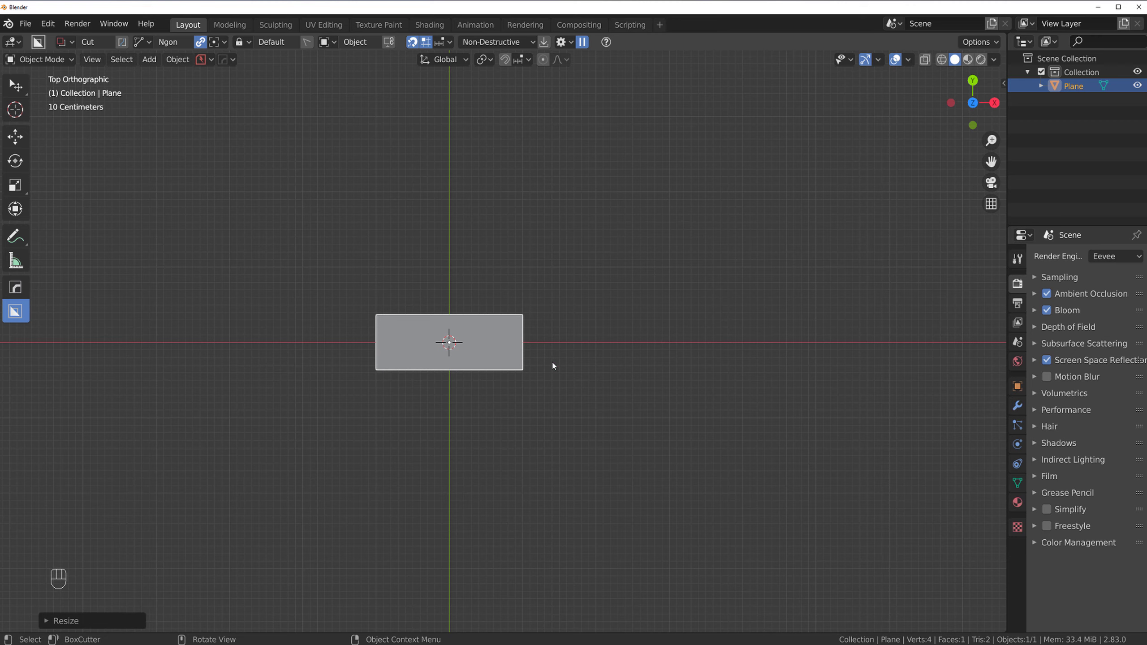
Add a text object and move it clear of the rectangular plane, along the positive X side
key(shift+a)
mouse_move(554, 367)
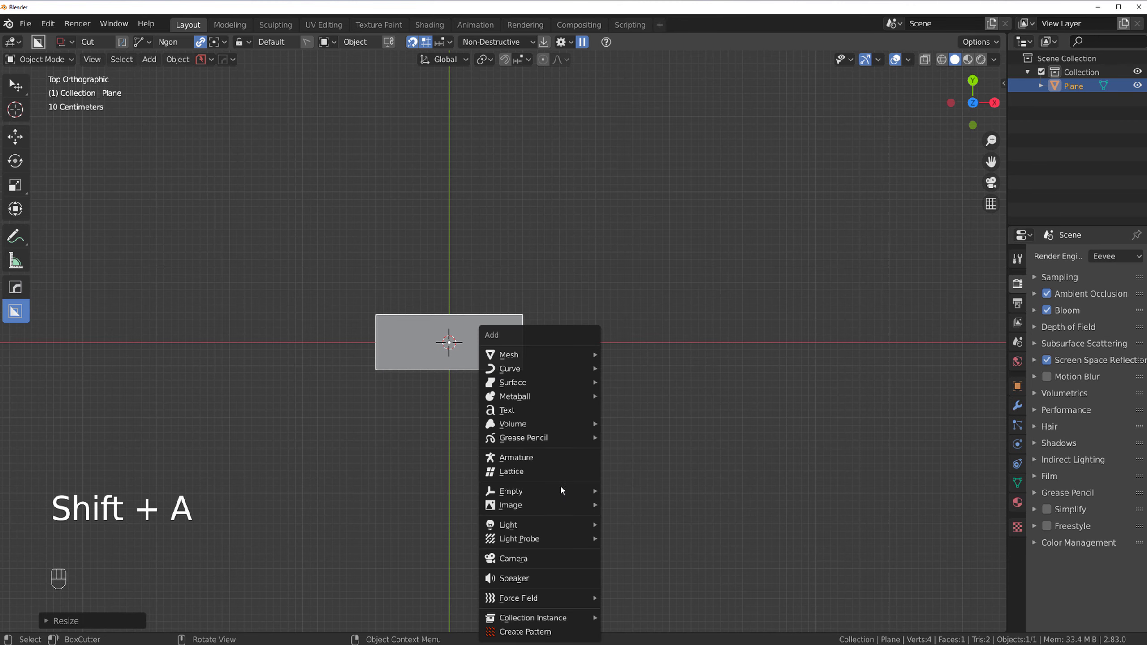
mouse_move(561, 490)
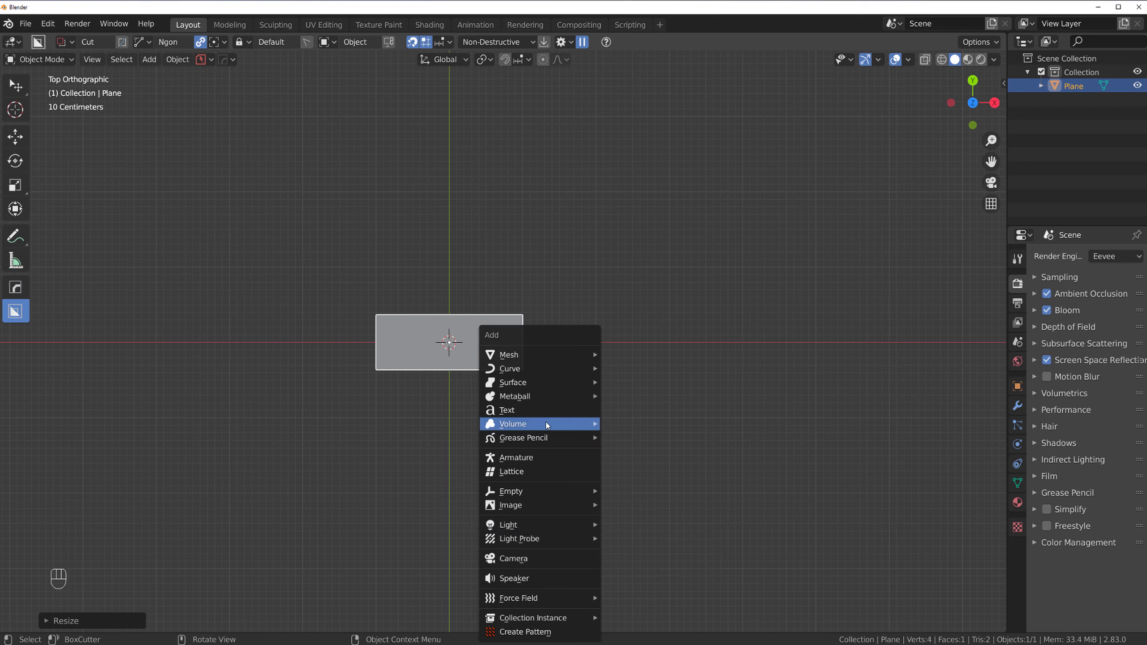
click(550, 410)
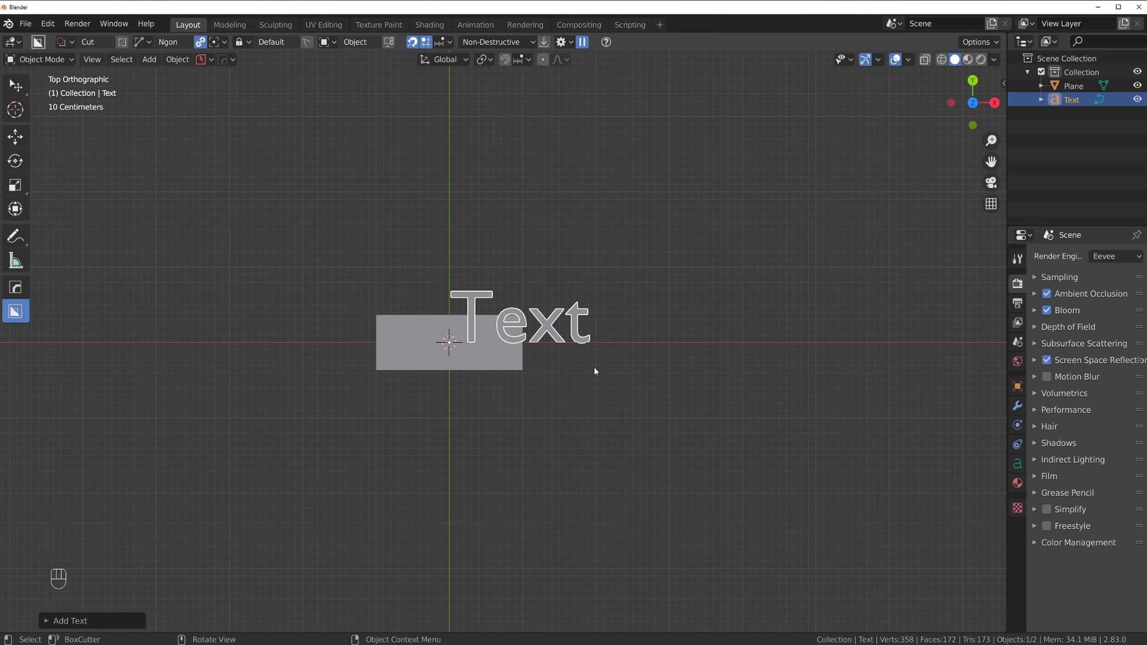
key(g)
click(708, 378)
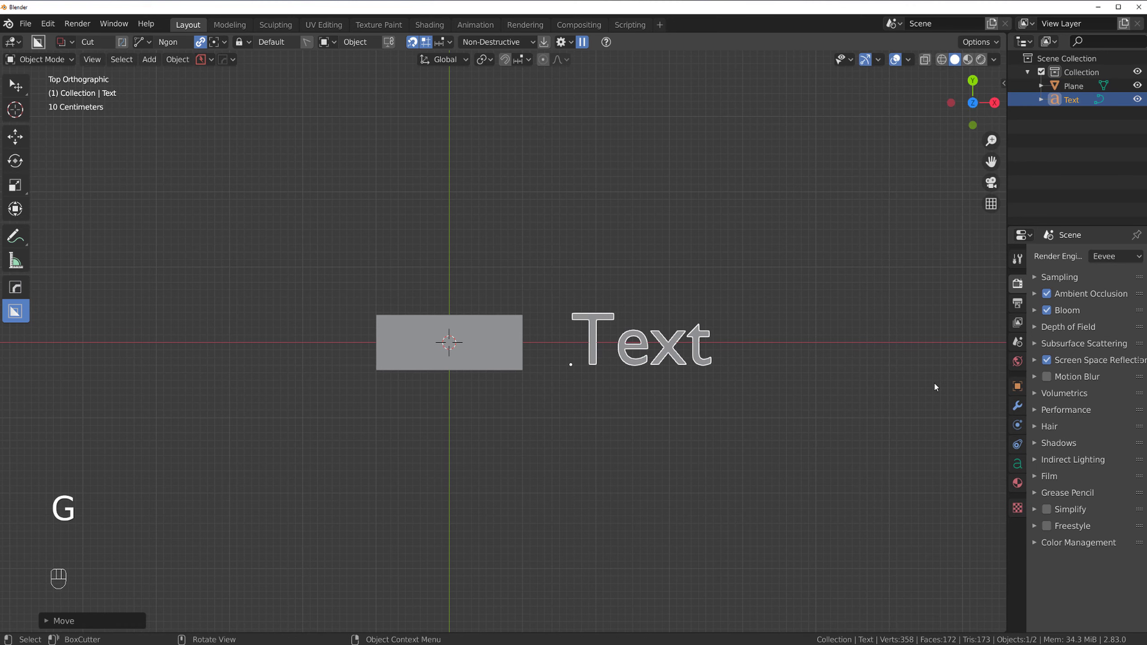
Load the font file from the elasis folder as the text object's regular font
shift+middle_drag(800, 387, 632, 383)
scroll(651, 391, up, 4)
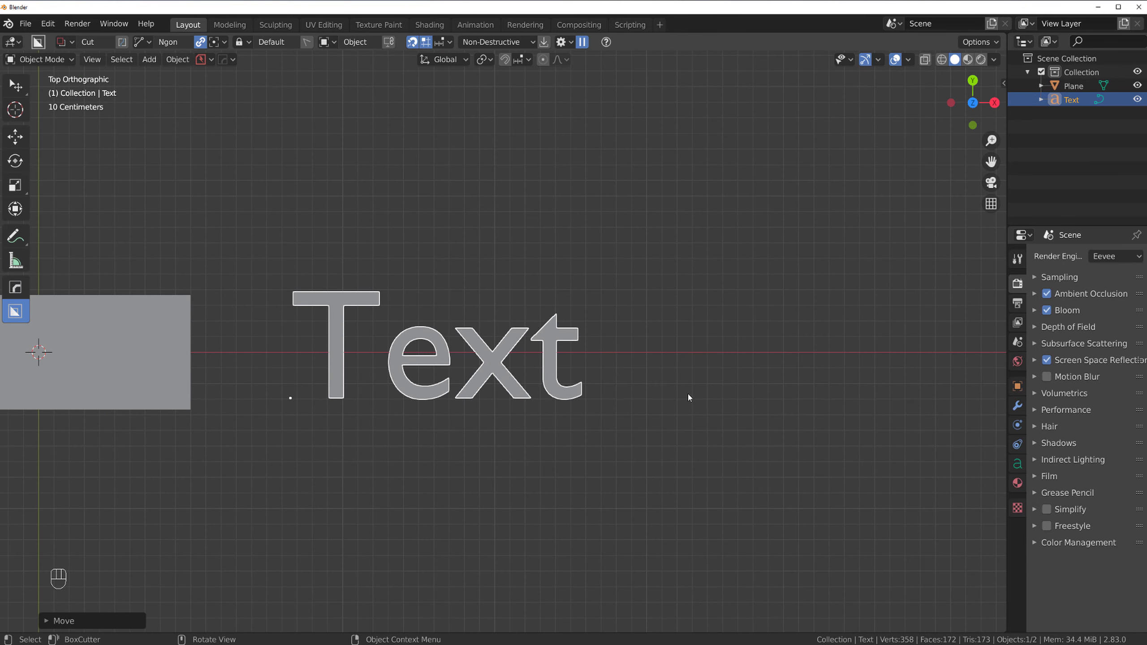
key(Tab)
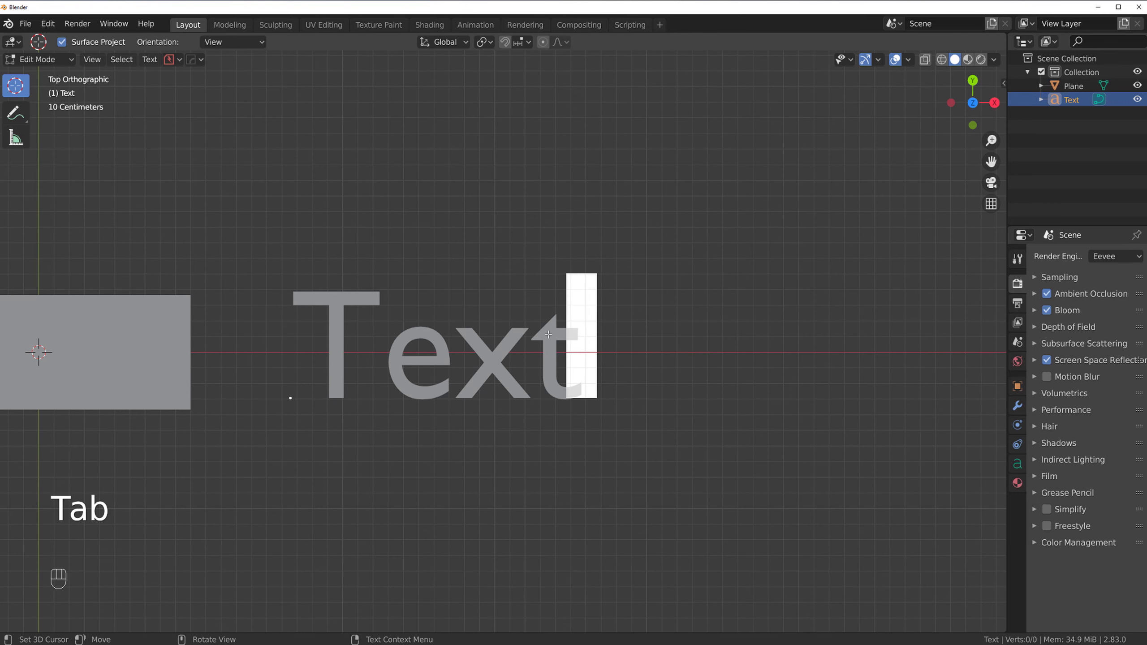
key(Tab)
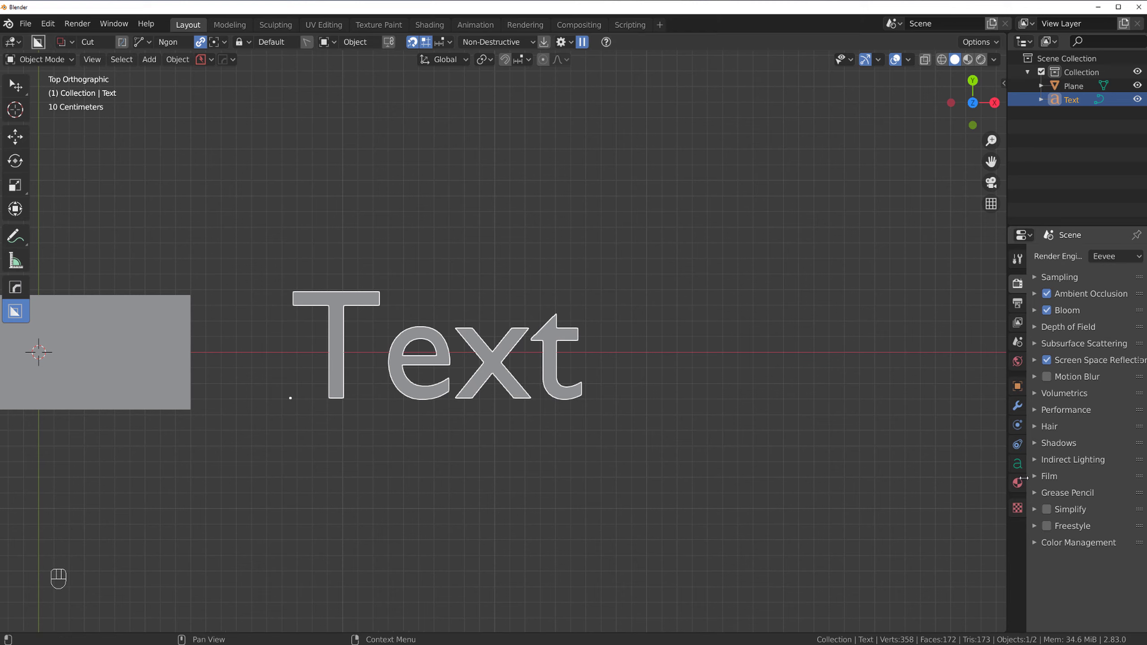
click(1017, 465)
click(1046, 427)
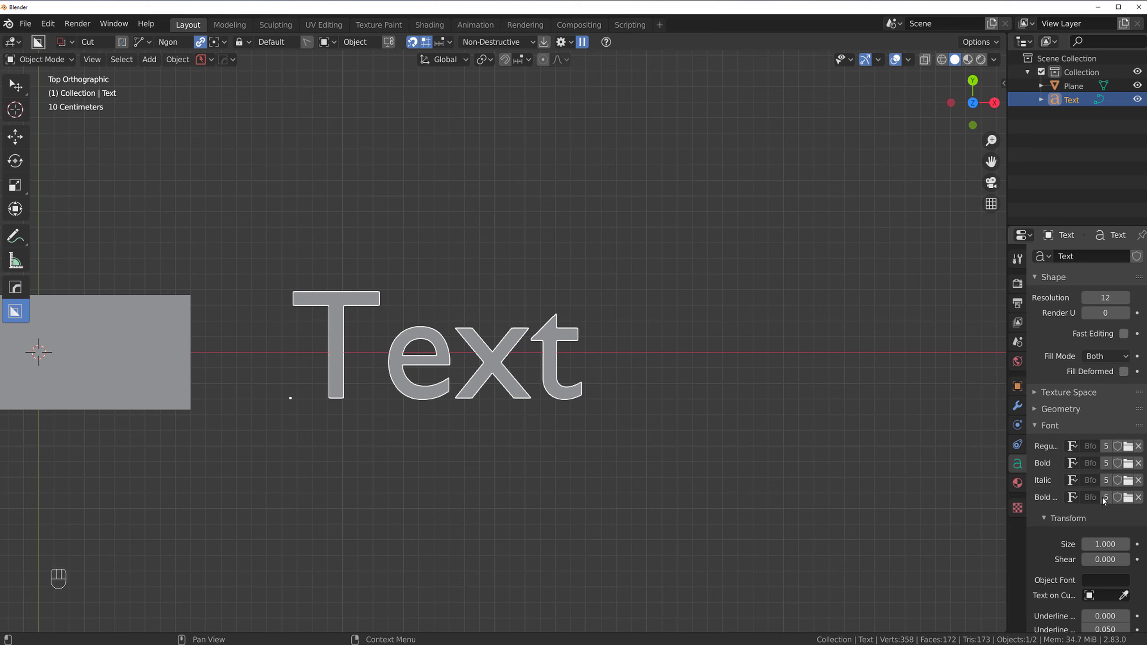
click(1128, 446)
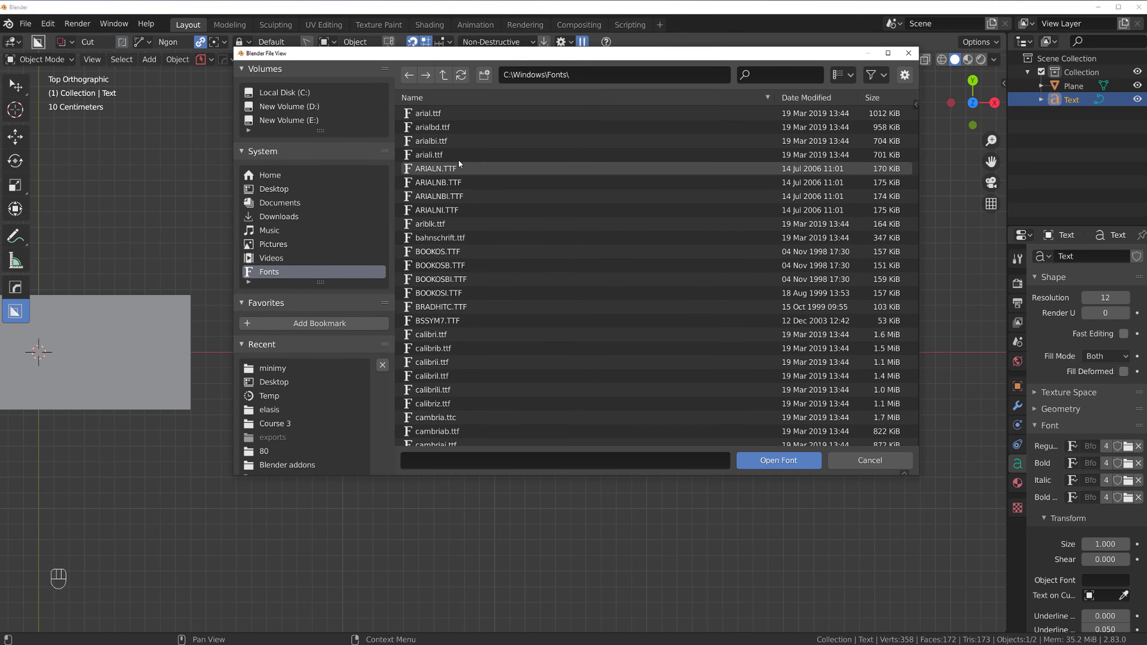
scroll(459, 160, down, 3)
scroll(500, 292, down, 1)
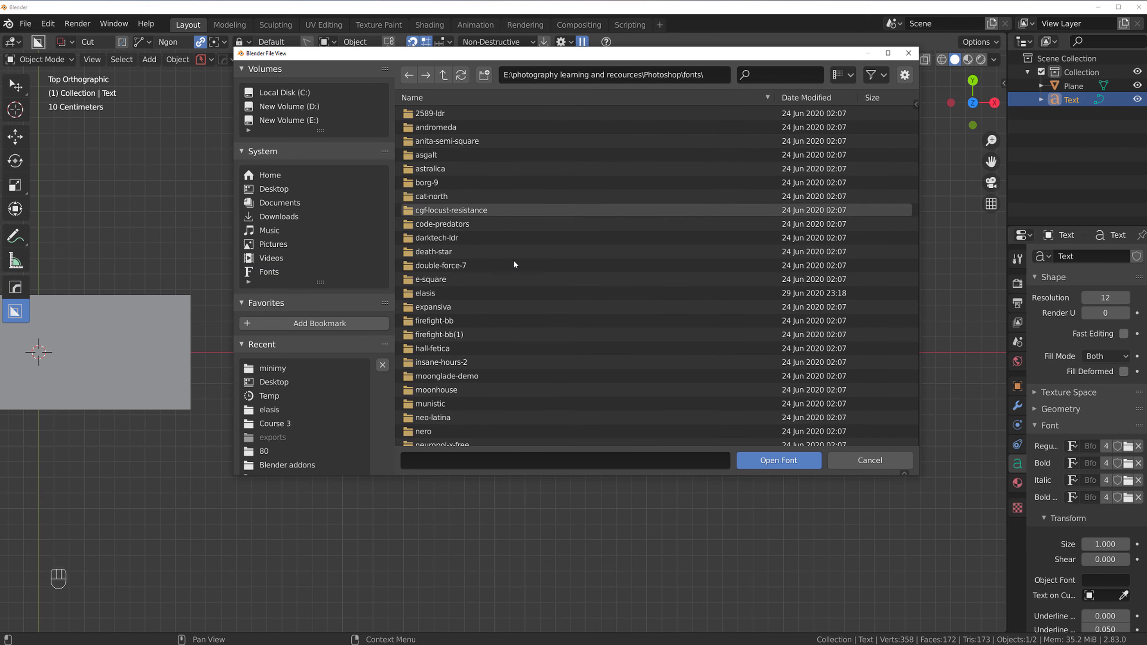
scroll(515, 224, down, 2)
scroll(517, 226, up, 1)
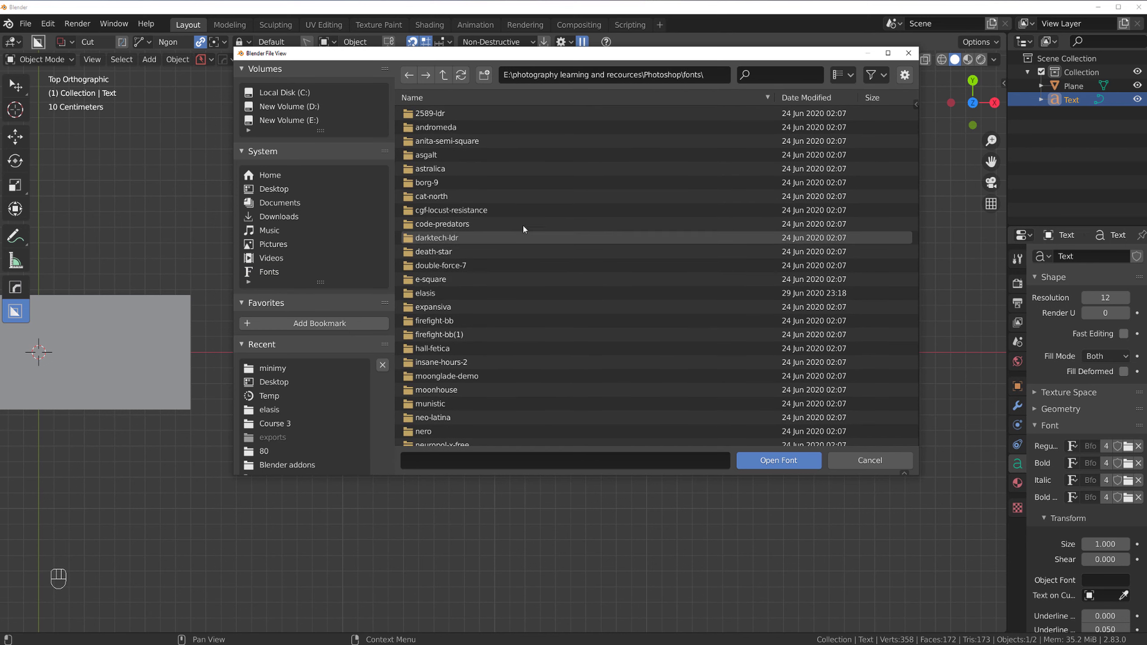
double_click(491, 291)
double_click(436, 114)
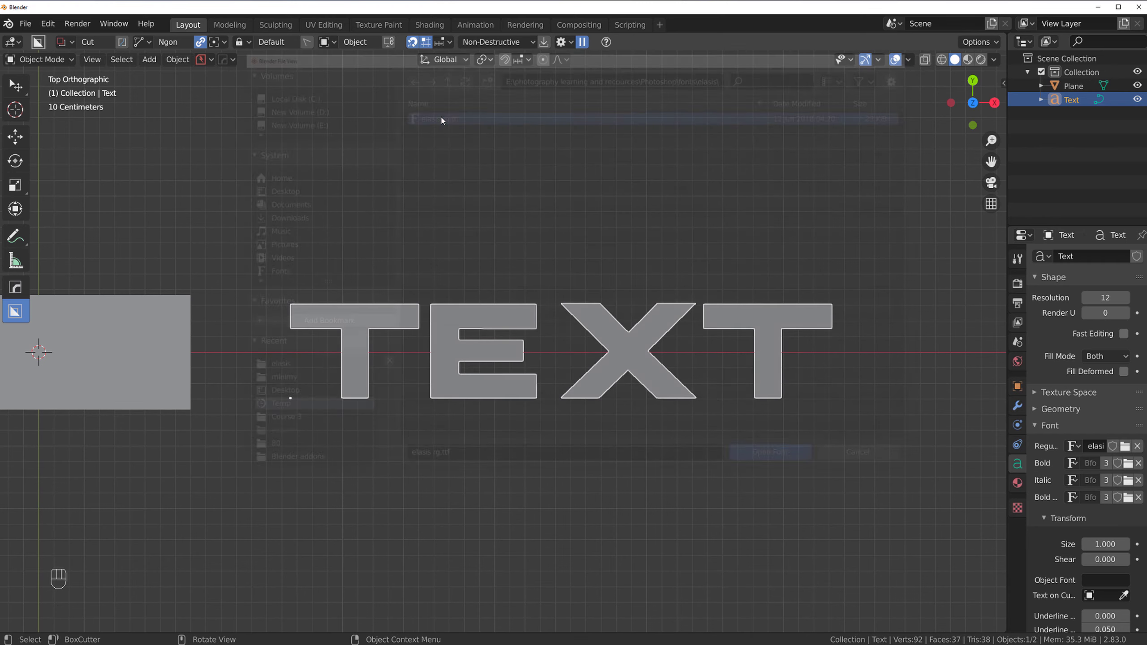
Replace the text object's content with "RYUU" and return to Object Mode
key(Tab)
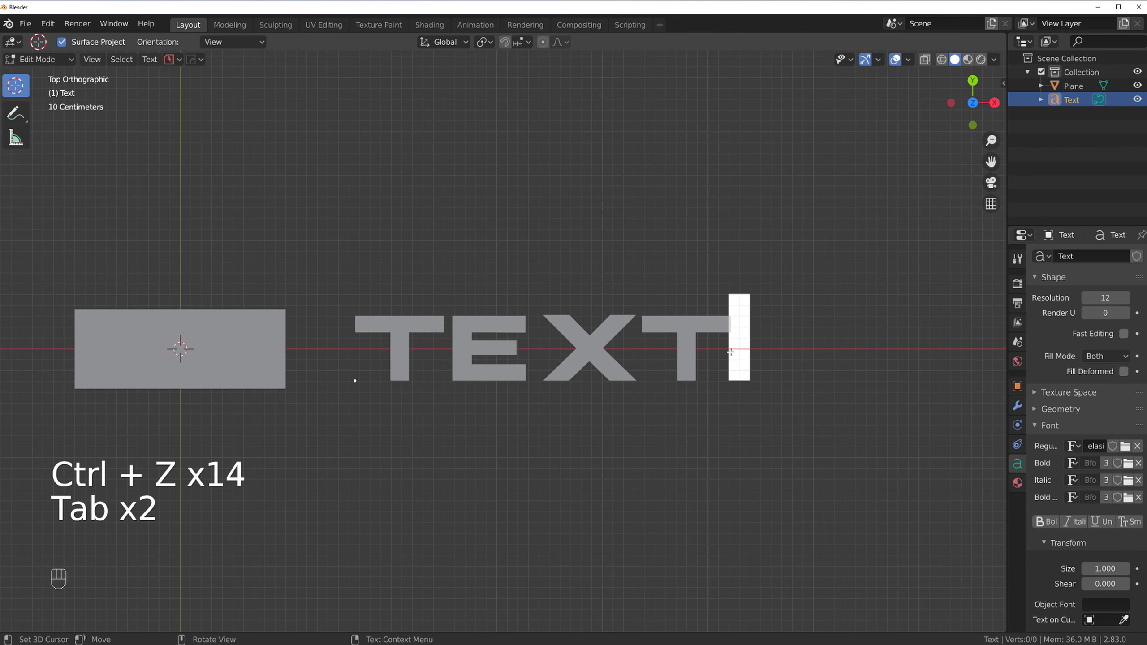
key(BackSpace)
key(BackSpace)
key(BackSpace)
key(BackSpace)
key(BackSpace)
key(BackSpace)
text(RYUU)
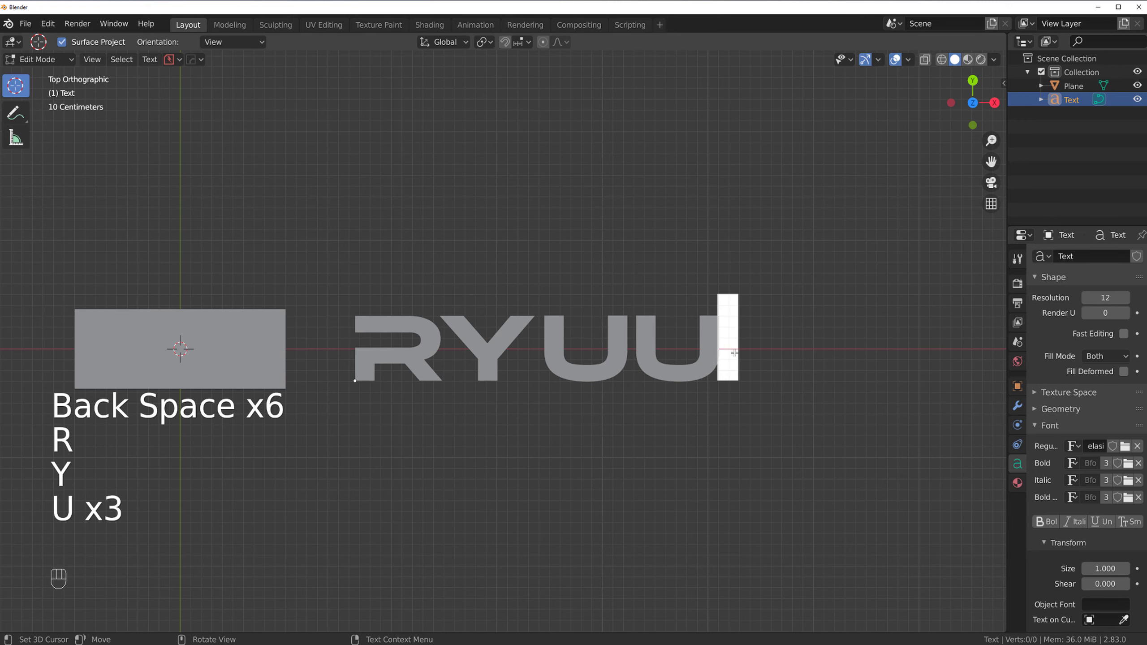
key(Tab)
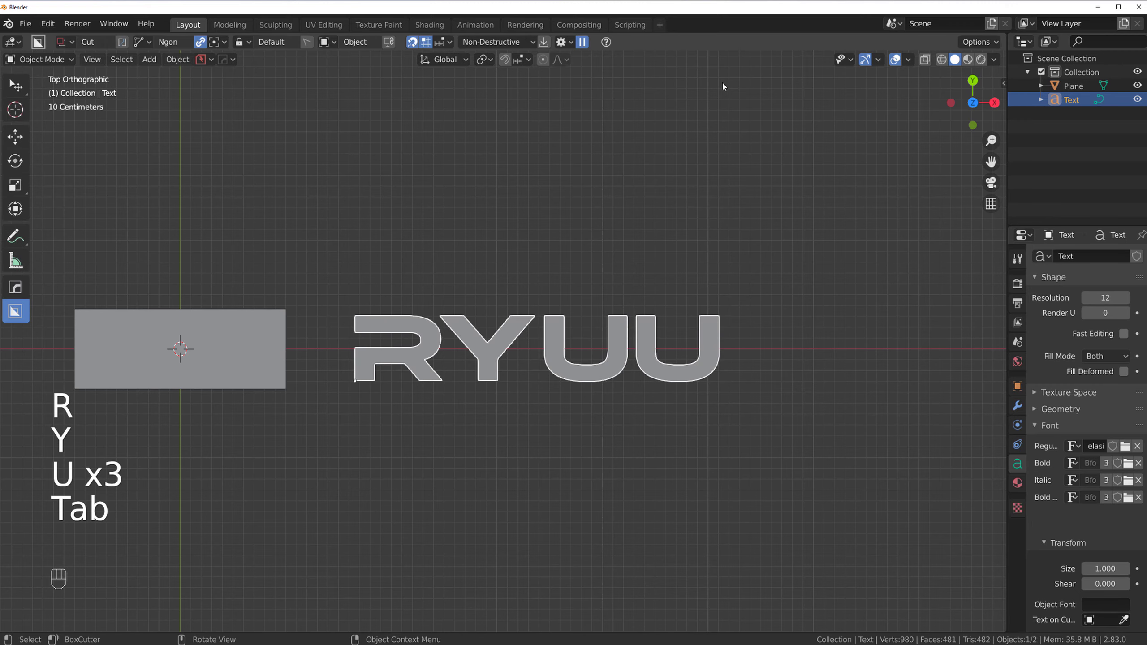
Extrude the RYUU text with Extrude Size to give the letters solid thickness
middle_drag(576, 408, 527, 342)
key(KP_5)
scroll(554, 292, up, 5)
right_click(526, 341)
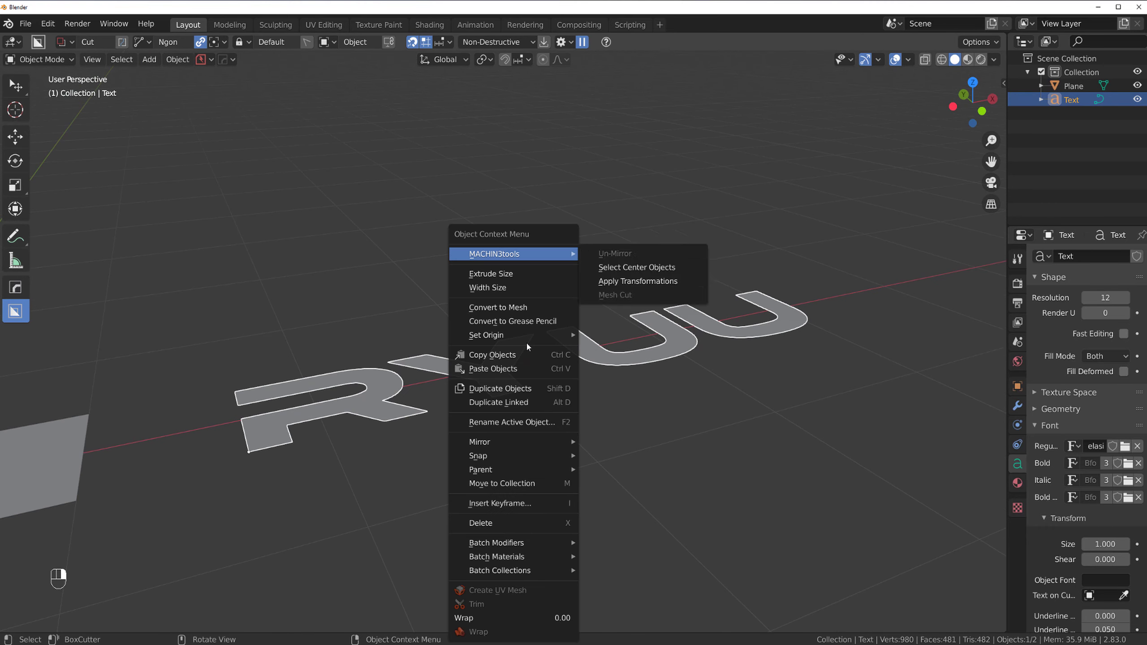
click(519, 275)
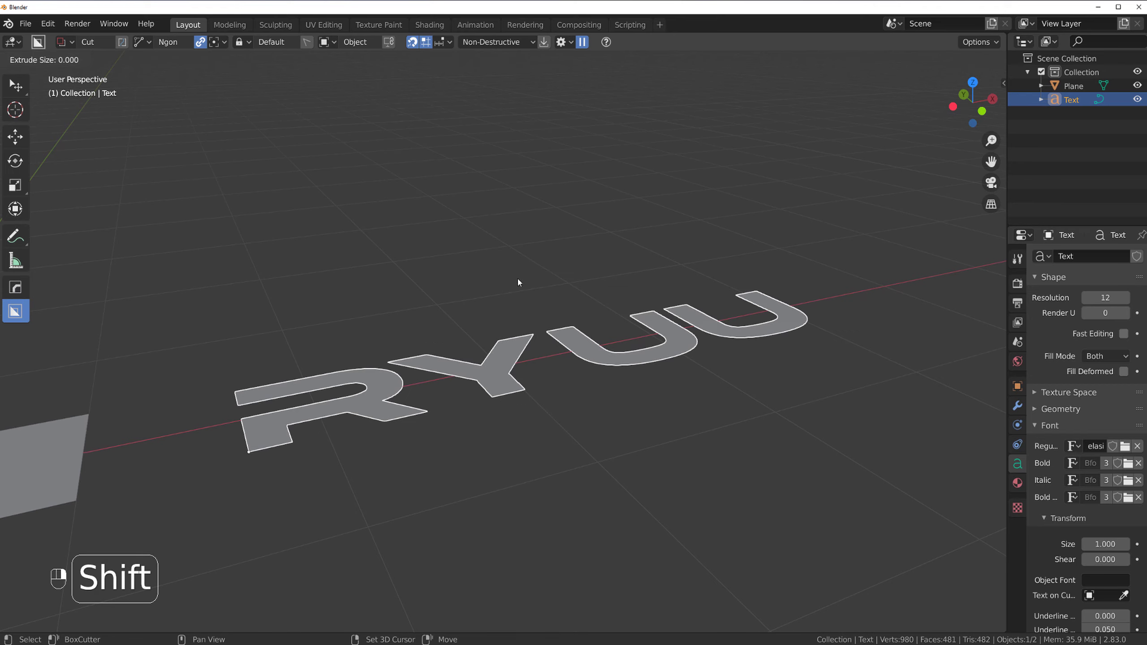
shift+click(520, 283)
scroll(521, 280, down, 6)
scroll(479, 332, up, 9)
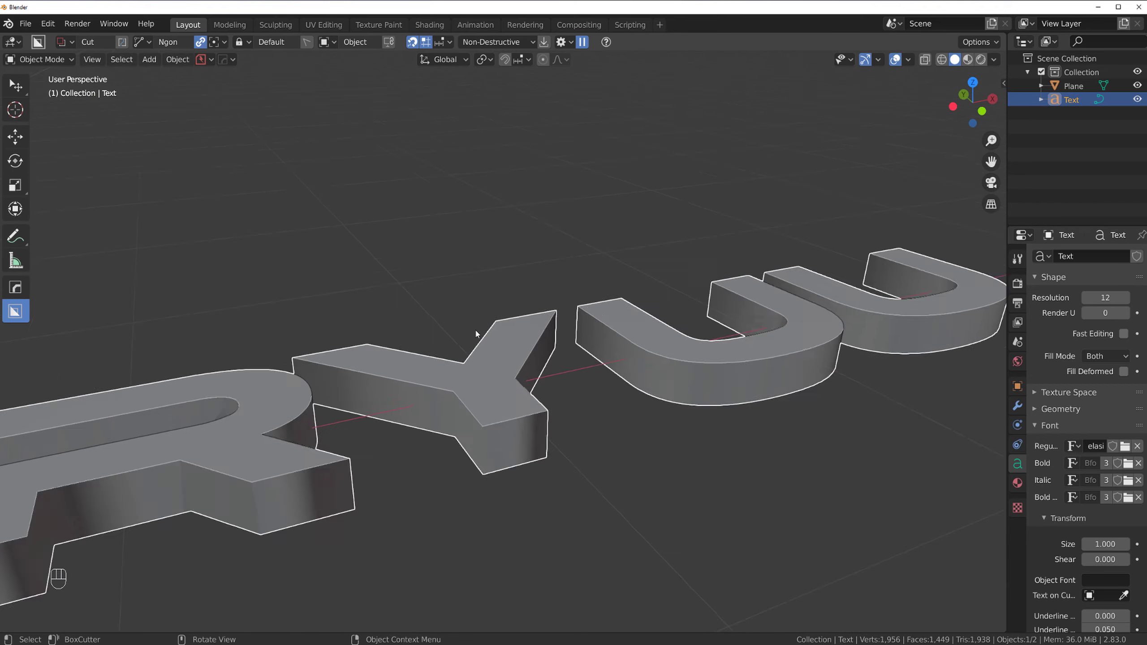
Convert the extruded RYUU text into a mesh with Visual Geometry to Mesh
mouse_move(493, 330)
middle_down()
mouse_move(483, 331)
mouse_move(503, 341)
middle_up()
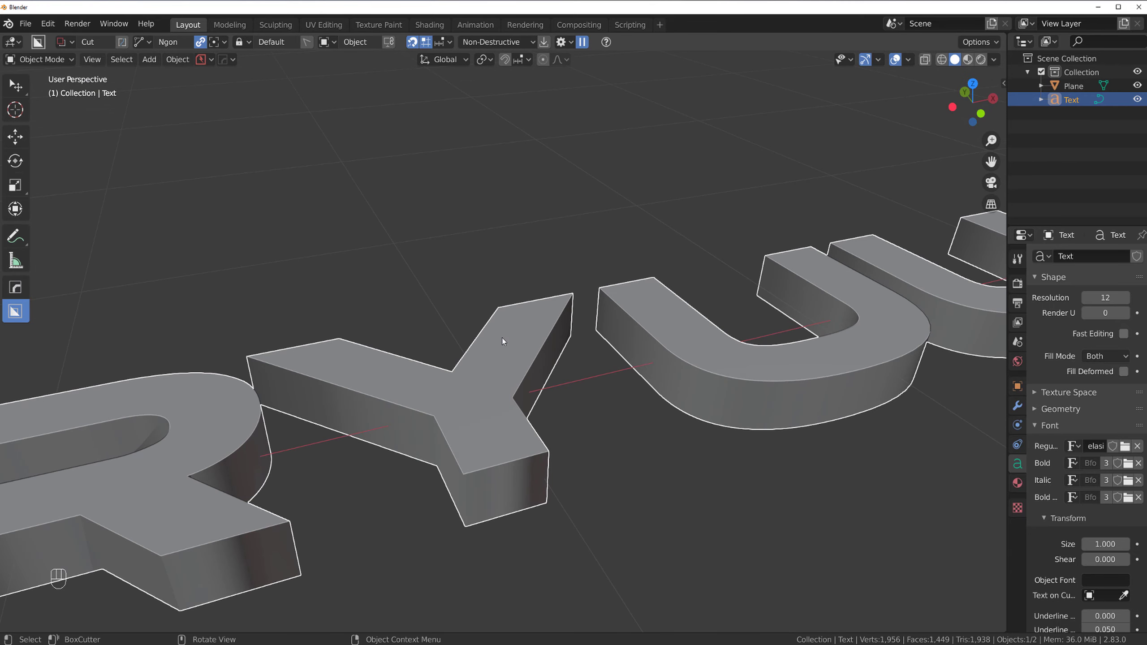
scroll(503, 341, down, 3)
key(Tab)
key(Tab)
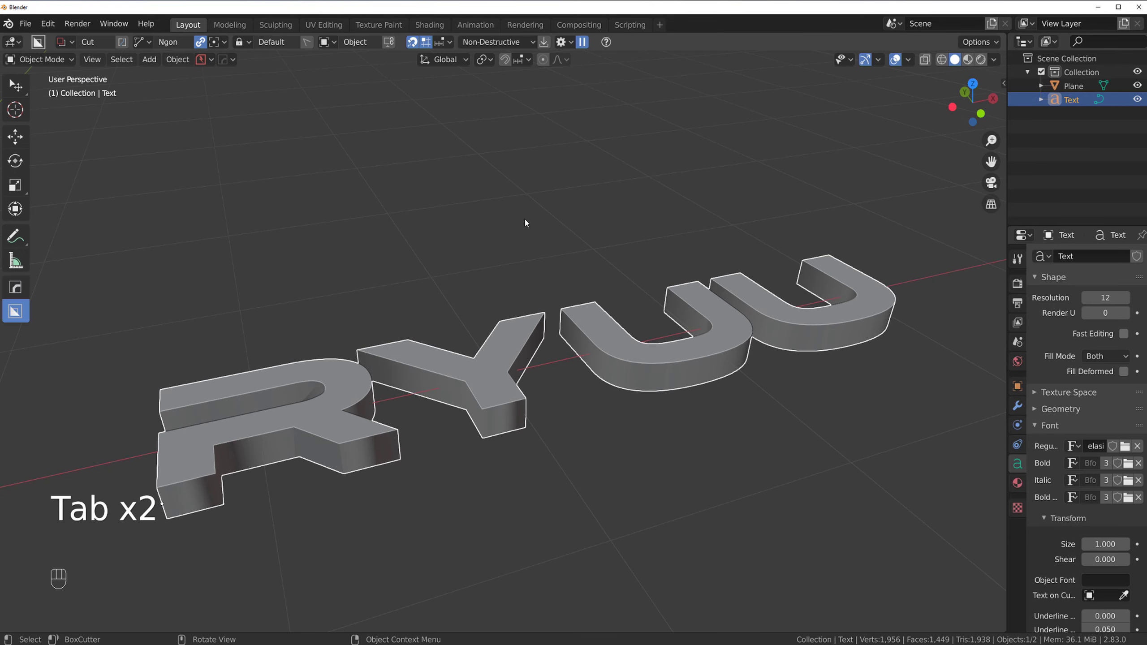
key(ctrl+a)
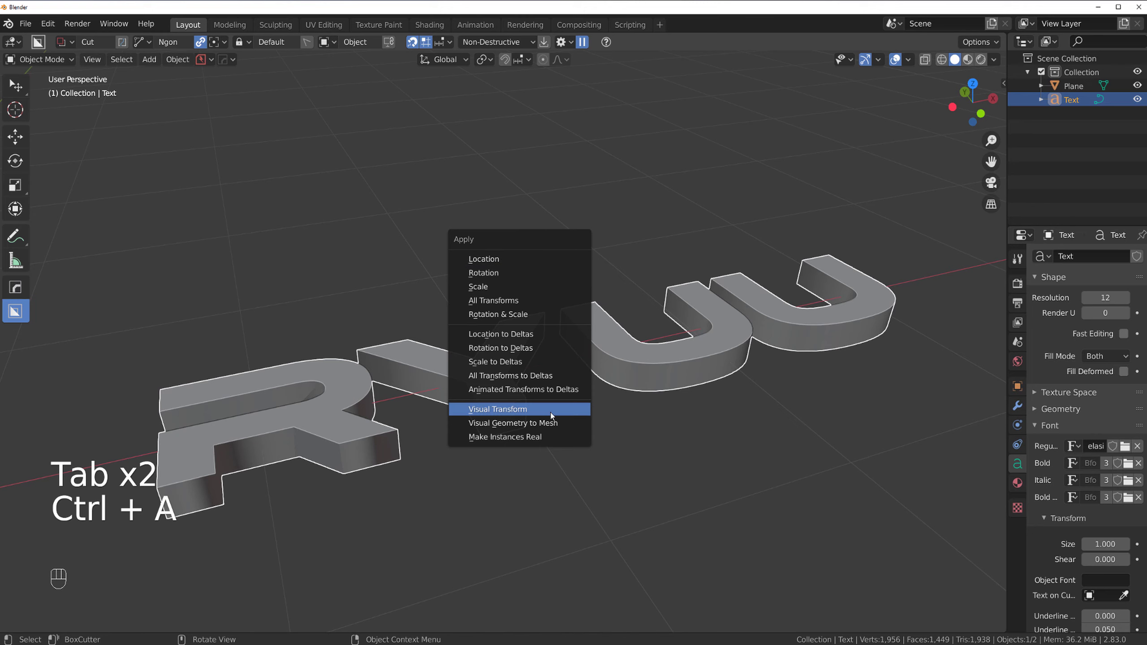
click(557, 424)
Examine the RYUU mesh's vertices and edges in Edit Mode, especially around the curves of the R and U letters
key(Tab)
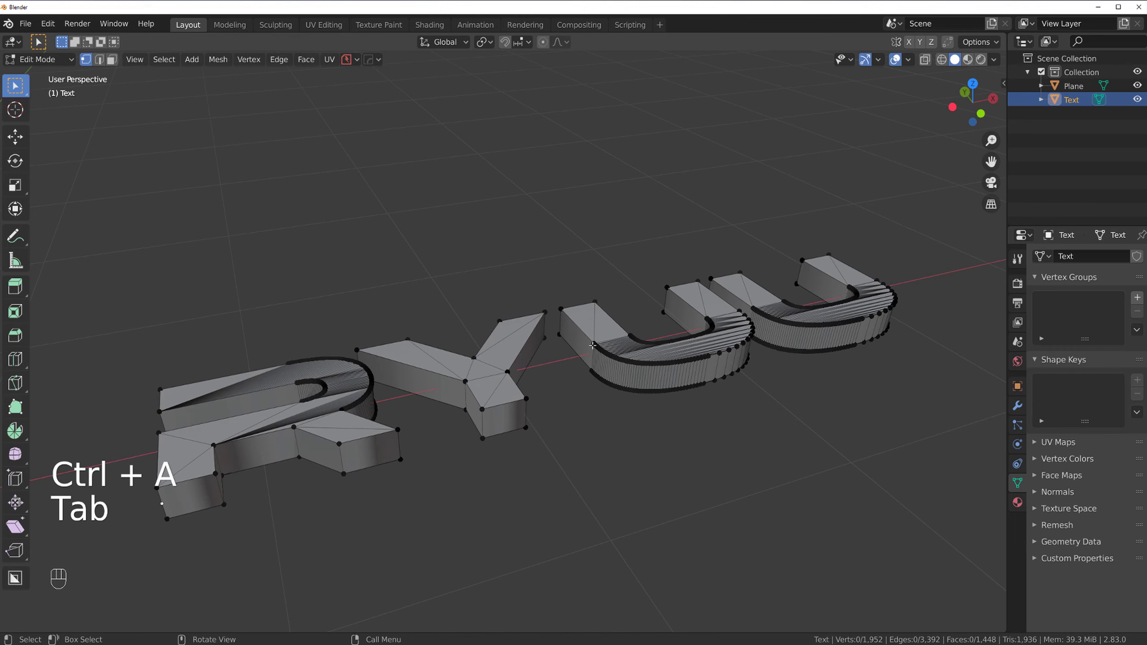
middle_drag(568, 375, 550, 415)
scroll(551, 384, up, 3)
key(grave)
key(KP_5)
scroll(555, 243, down, 3)
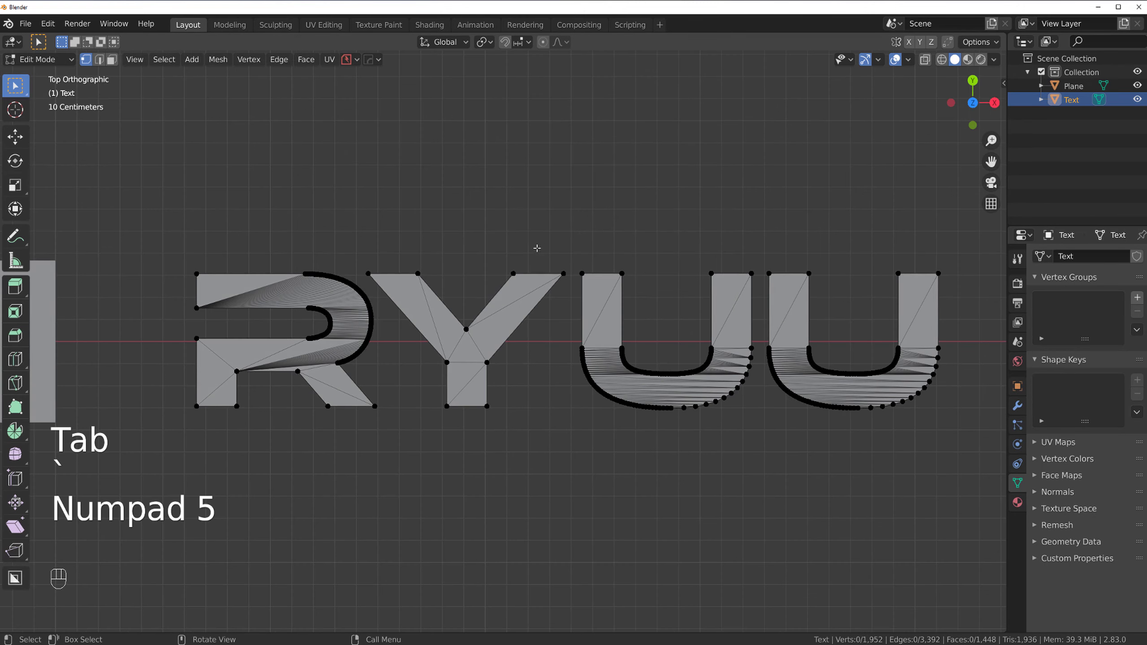
scroll(533, 248, up, 3)
shift+middle_drag(609, 278, 792, 268)
scroll(490, 287, up, 4)
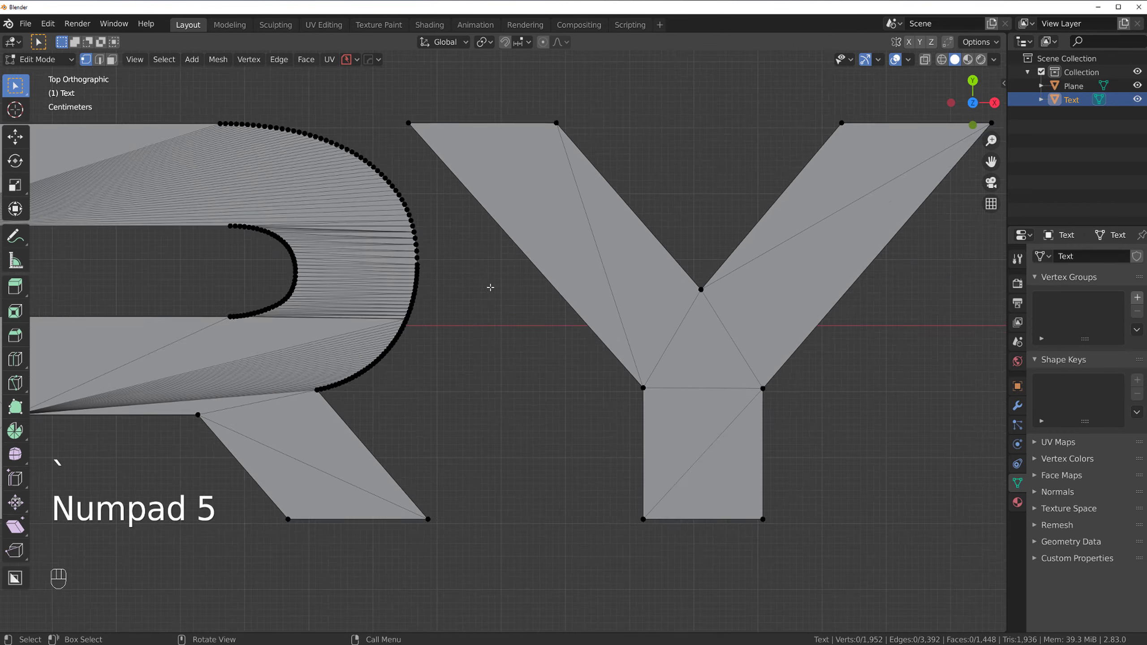
shift+middle_drag(268, 222, 477, 329)
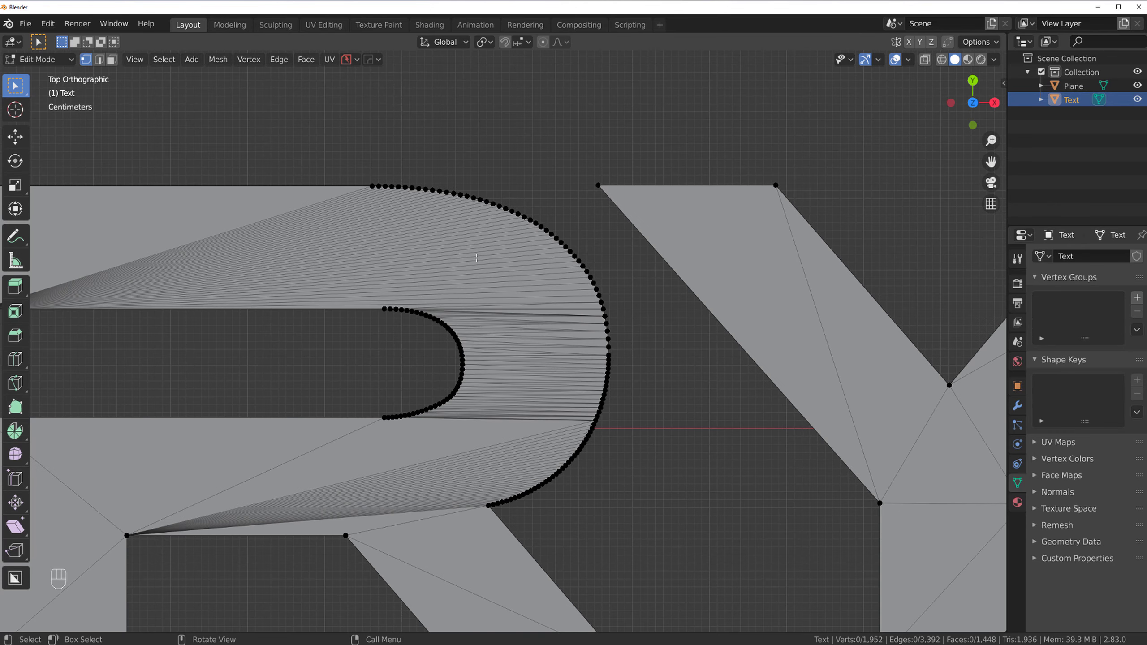
scroll(476, 257, up, 3)
scroll(519, 329, down, 5)
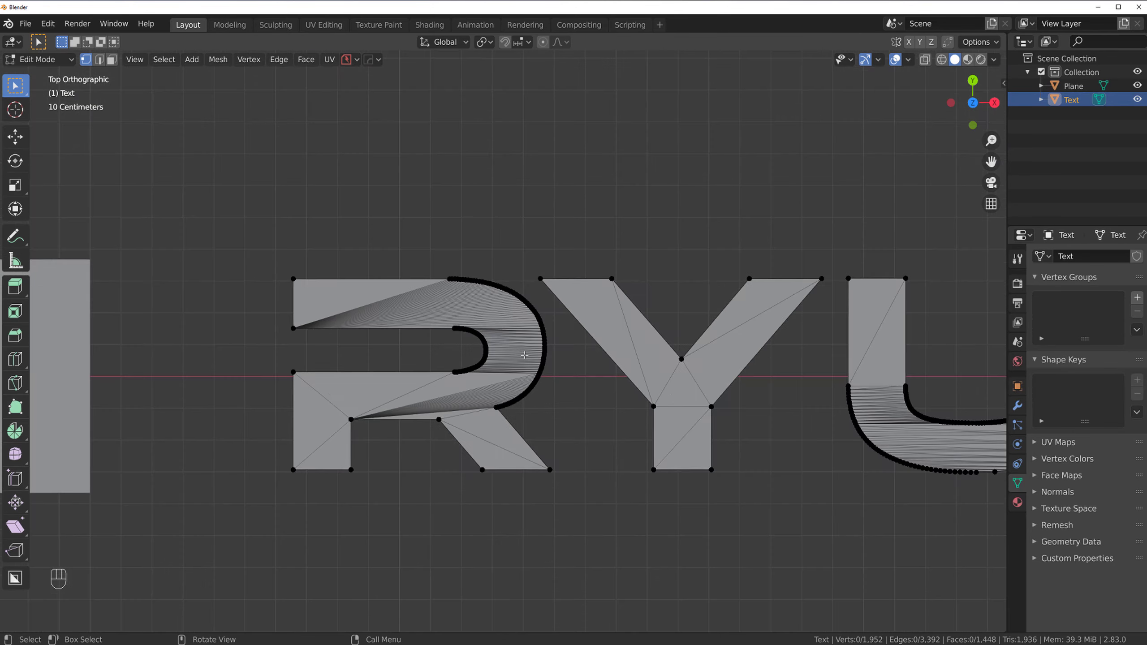
shift+middle_drag(524, 356, 437, 358)
key(Tab)
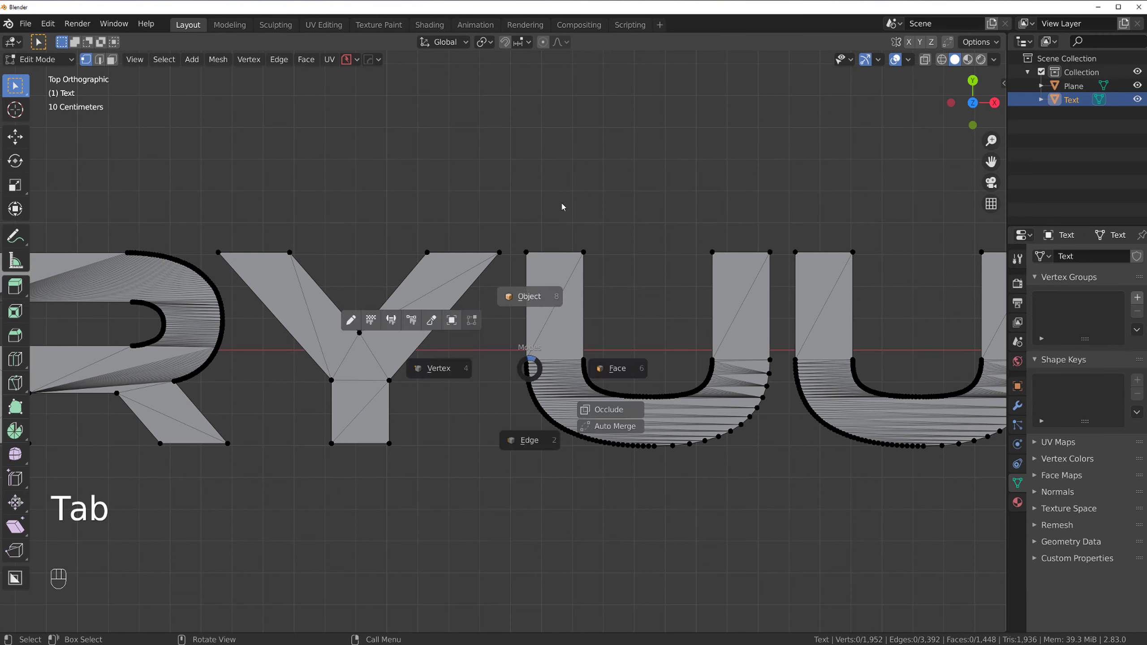
key(Tab)
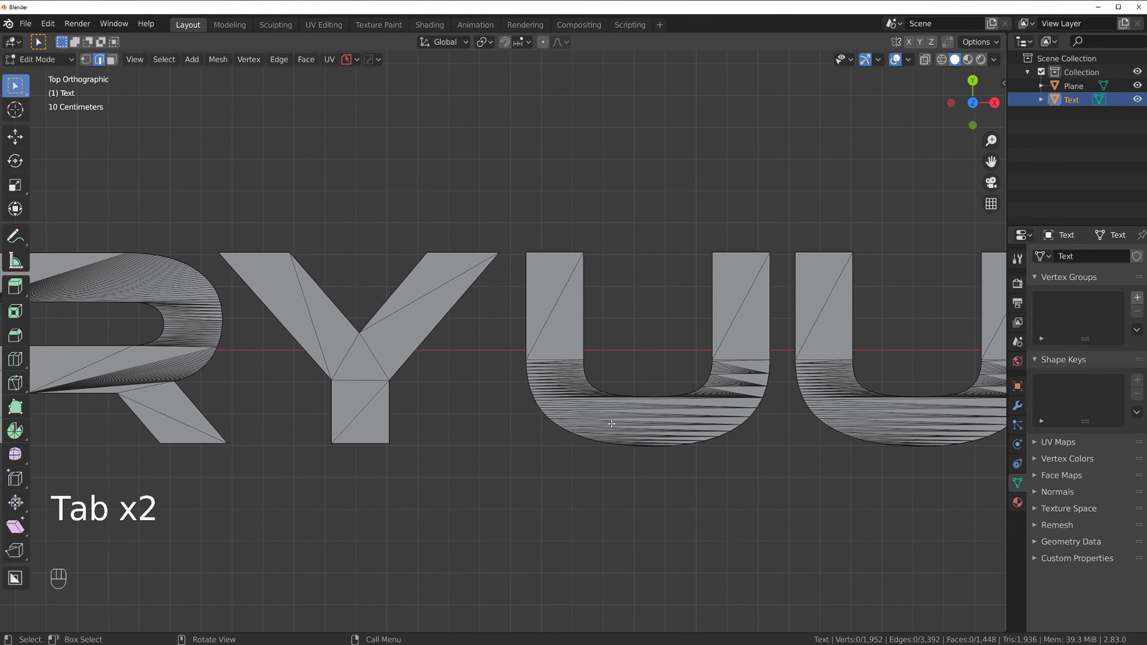
middle_drag(615, 310, 604, 285)
key(Tab)
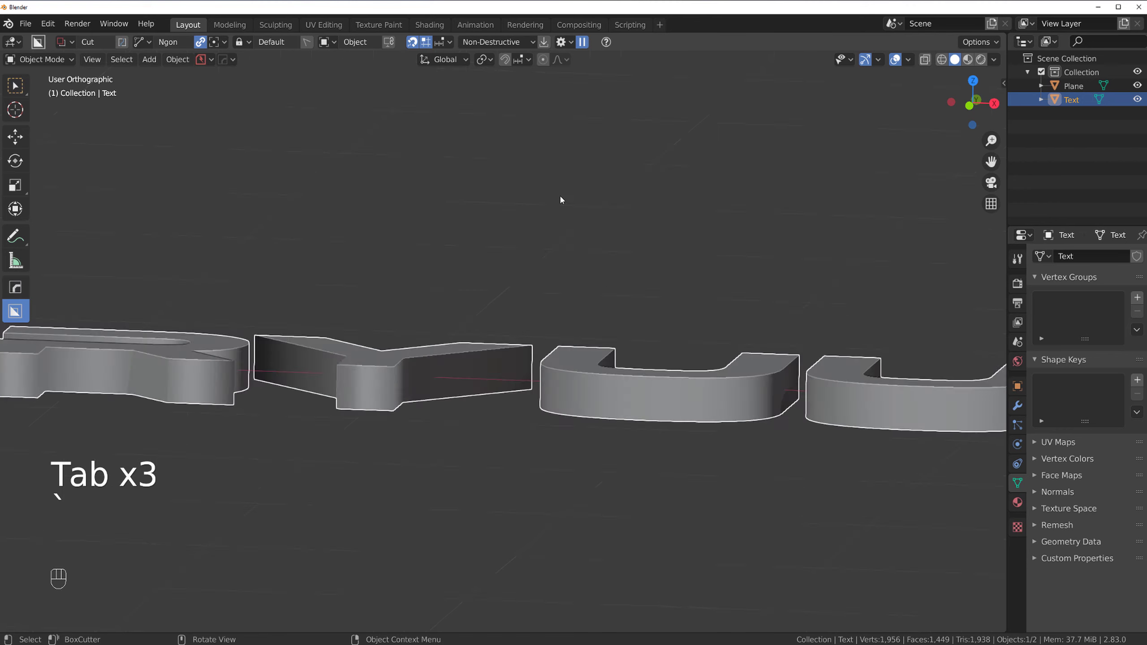
Add a HardOps Decimate modifier with Planar Dissolve to the RYUU mesh
key(grave)
key(grave)
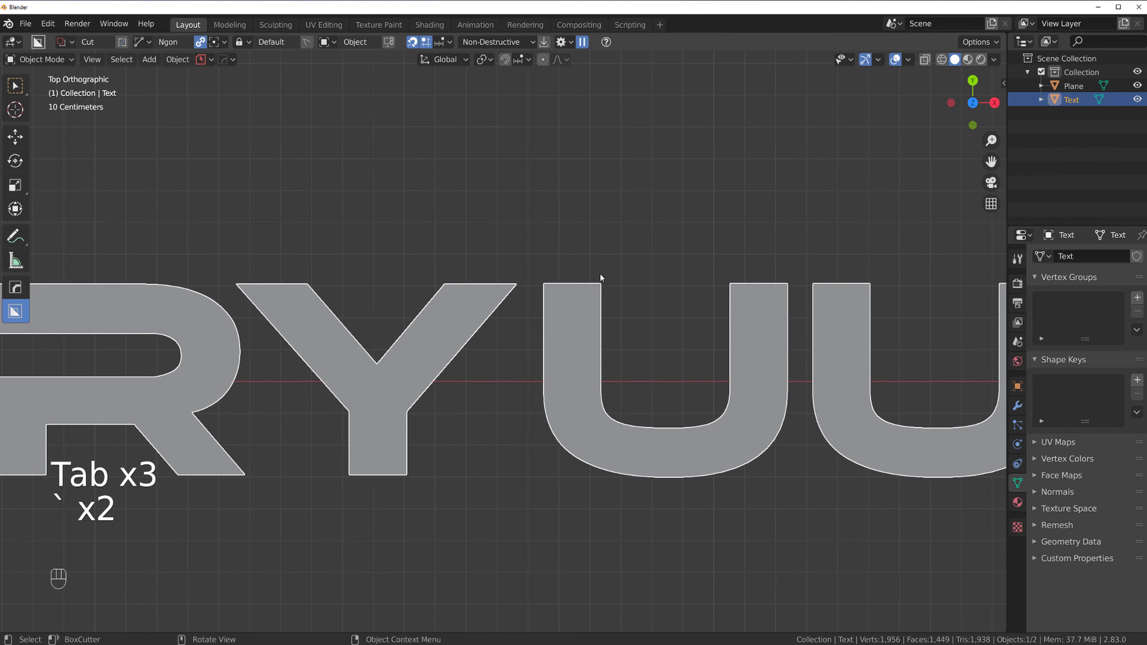
key(q)
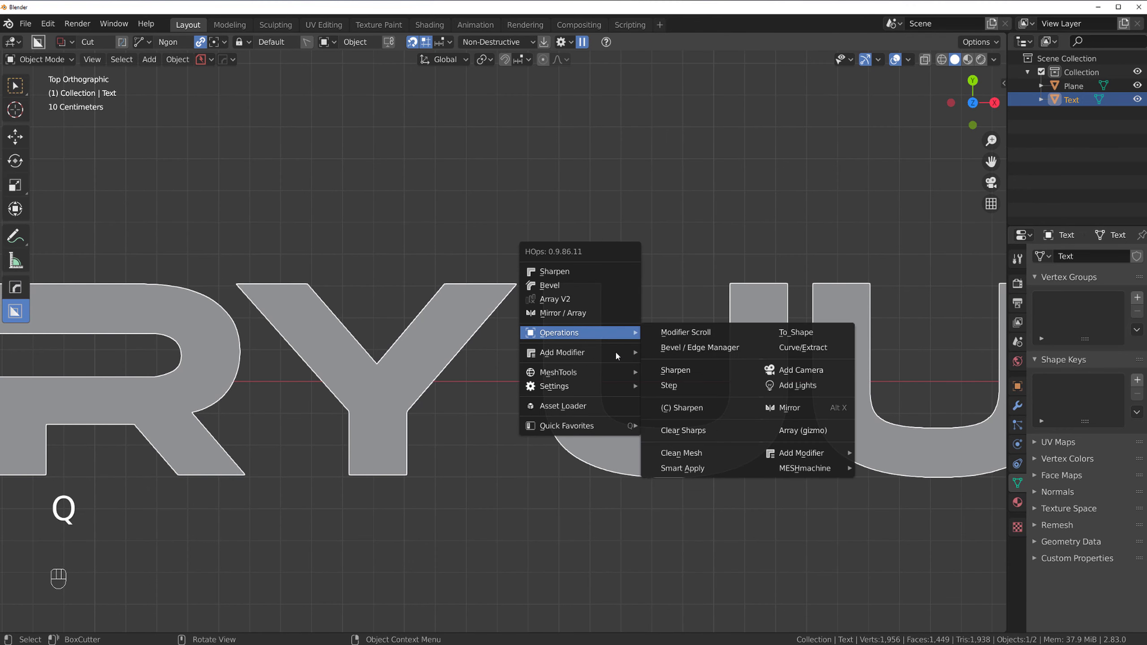
mouse_move(582, 334)
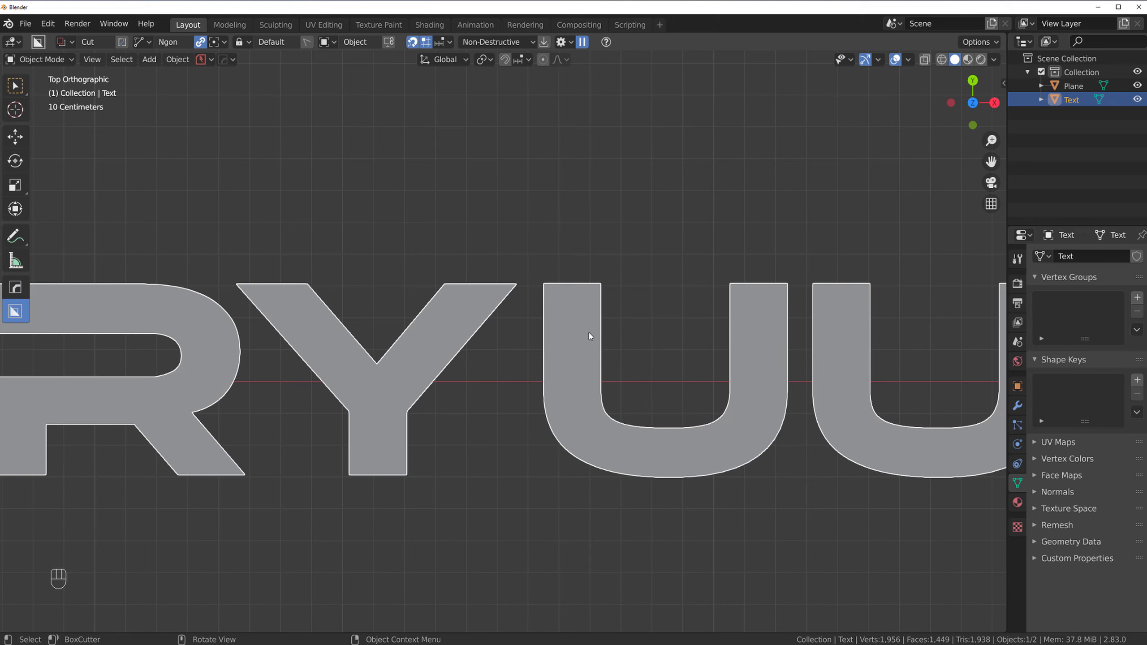
key(q)
mouse_move(526, 351)
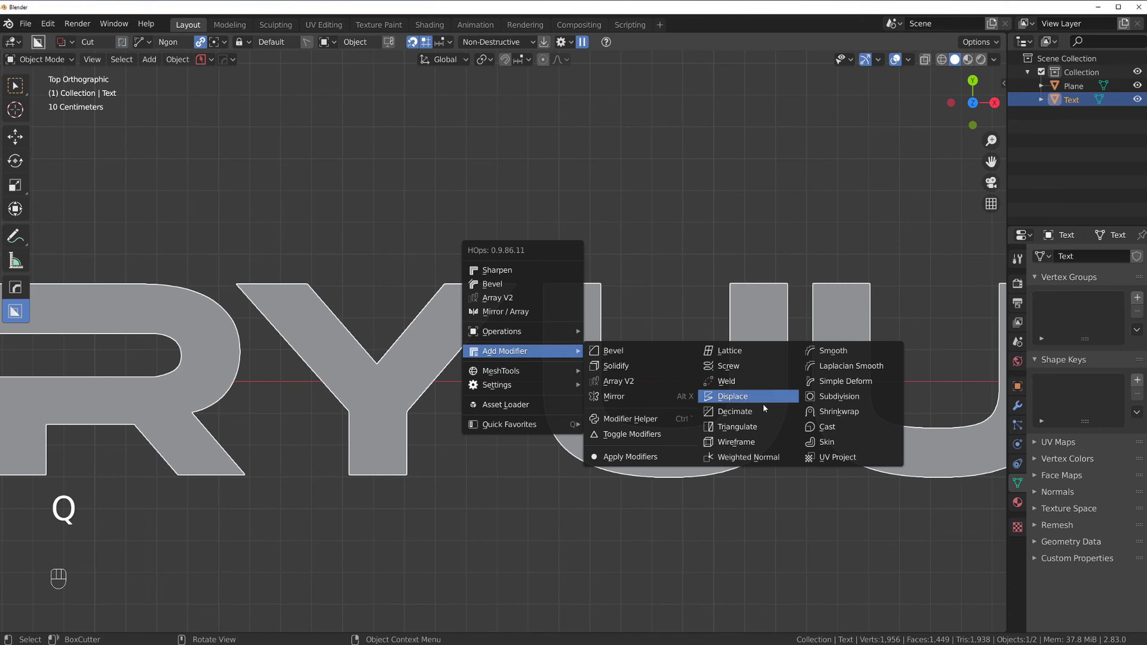
click(747, 412)
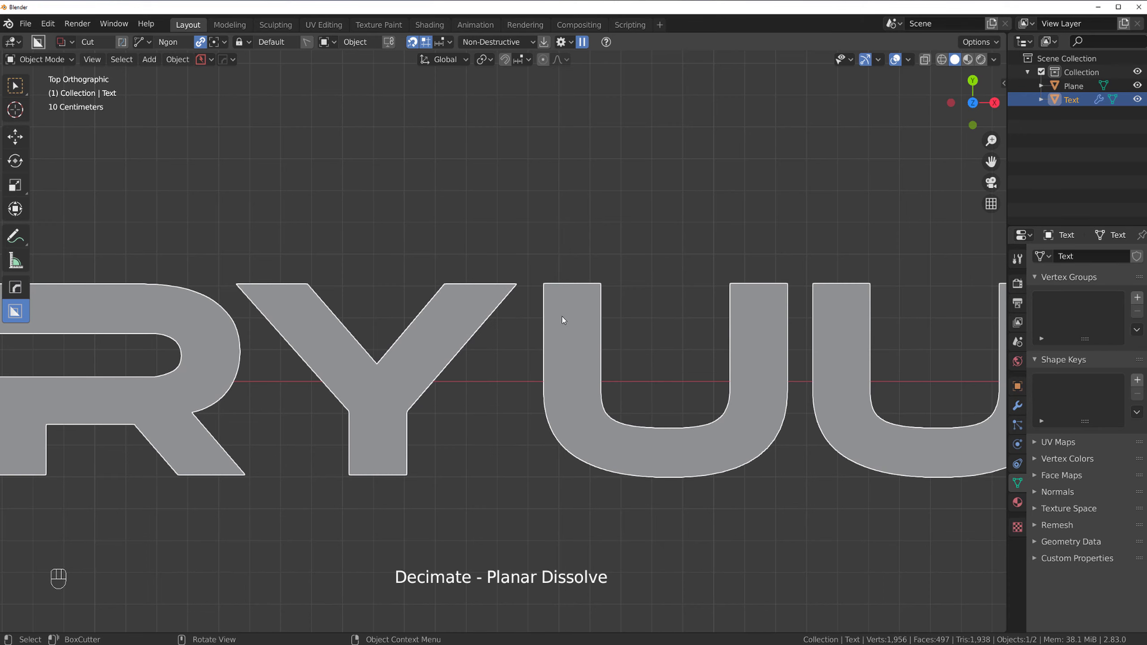
Apply the Decimate modifier to the RYUU mesh
key(ctrl+grave)
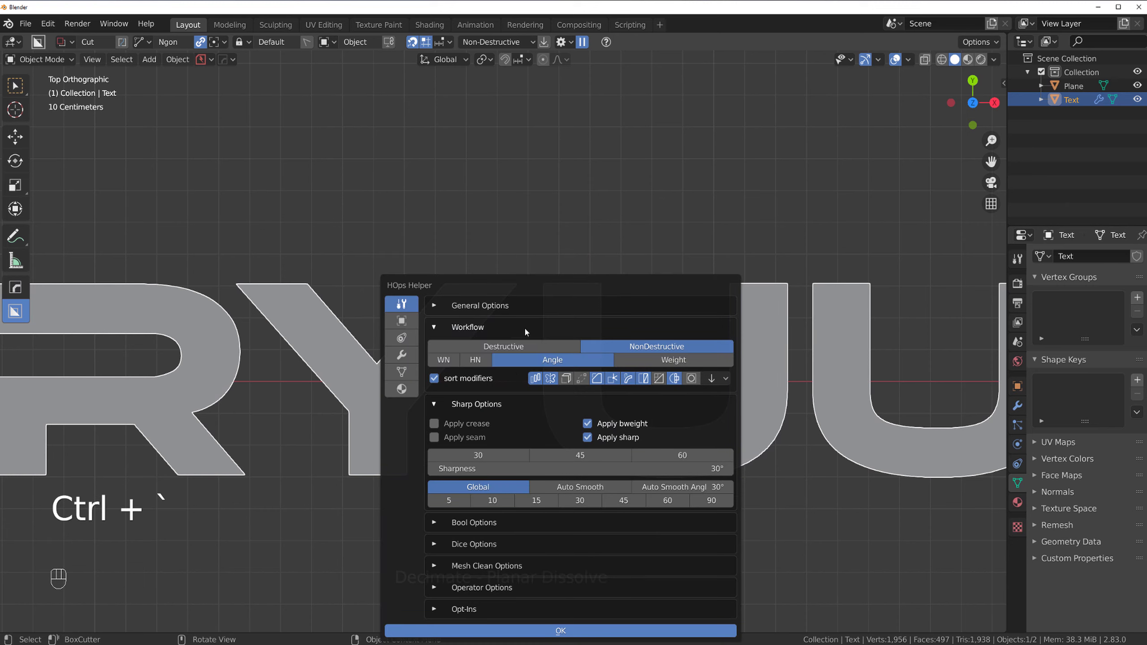
click(416, 357)
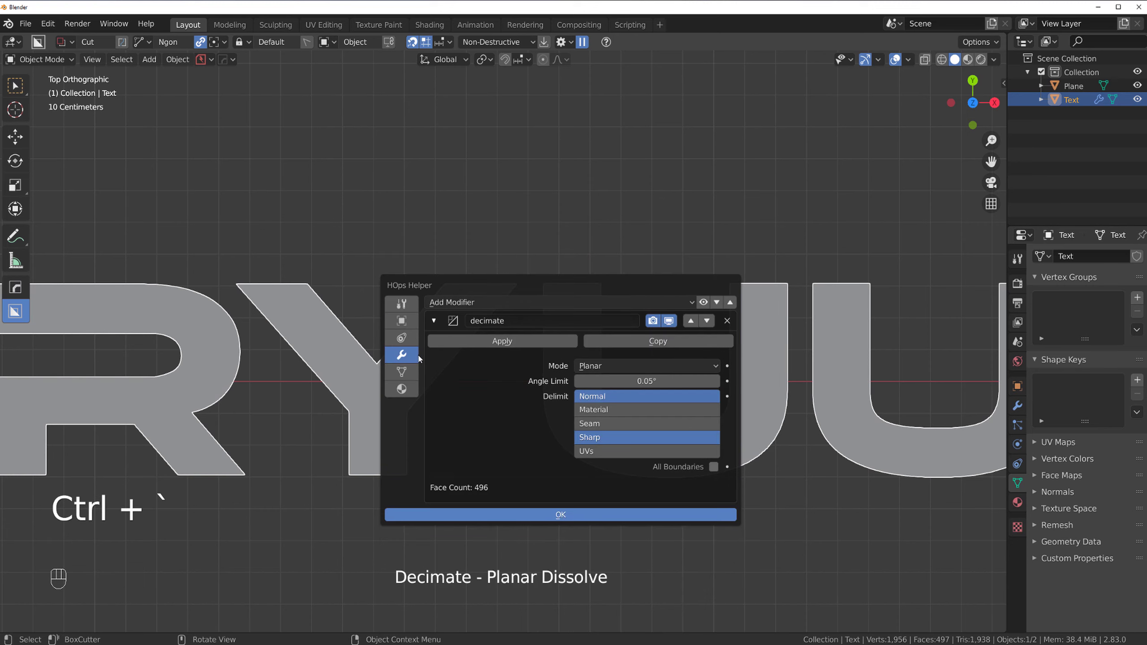
click(490, 342)
Examine the decimated RYUU mesh in Edit Mode, comparing the vertex spacing around the curves of both U letters
key(Tab)
scroll(405, 318, down, 3)
middle_drag(404, 318, 361, 271)
scroll(446, 288, up, 3)
key(KP_5)
scroll(347, 265, up, 3)
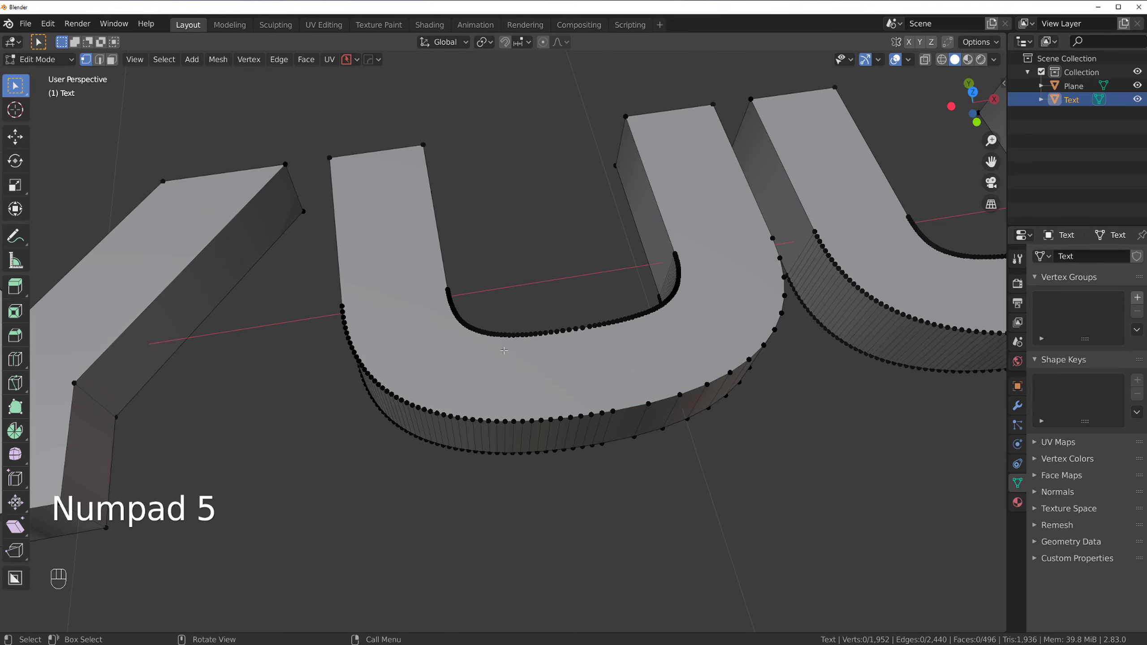
shift+middle_drag(518, 339, 719, 343)
scroll(698, 319, down, 3)
middle_drag(634, 274, 573, 361)
scroll(581, 251, up, 3)
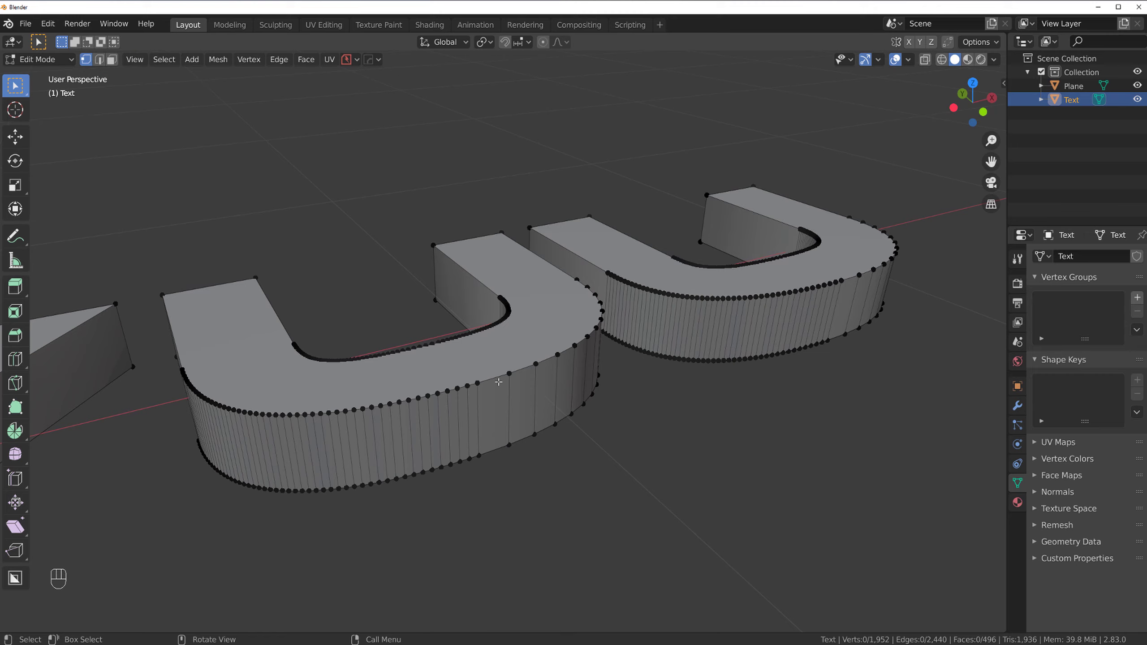
drag(321, 417, 321, 417)
shift+middle_drag(321, 417, 520, 378)
Select individual vertical edges along the first U's outer curve to inspect their spacing
key(Tab)
alt+click(584, 367)
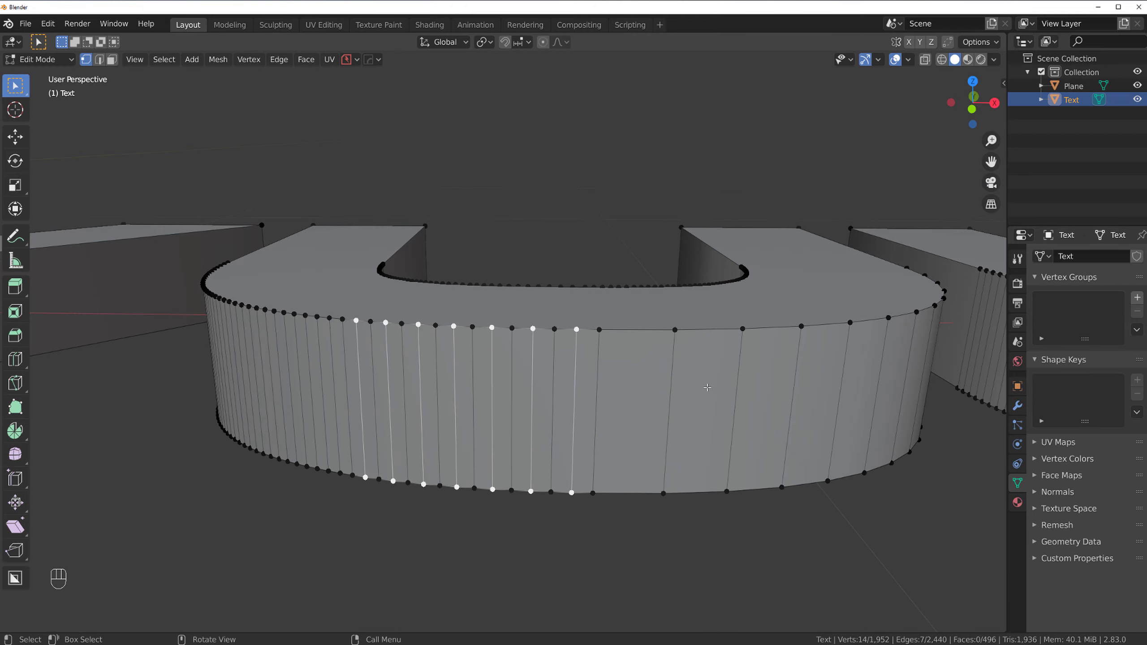
scroll(590, 366, down, 2)
middle_drag(556, 371, 571, 400)
scroll(536, 376, up, 2)
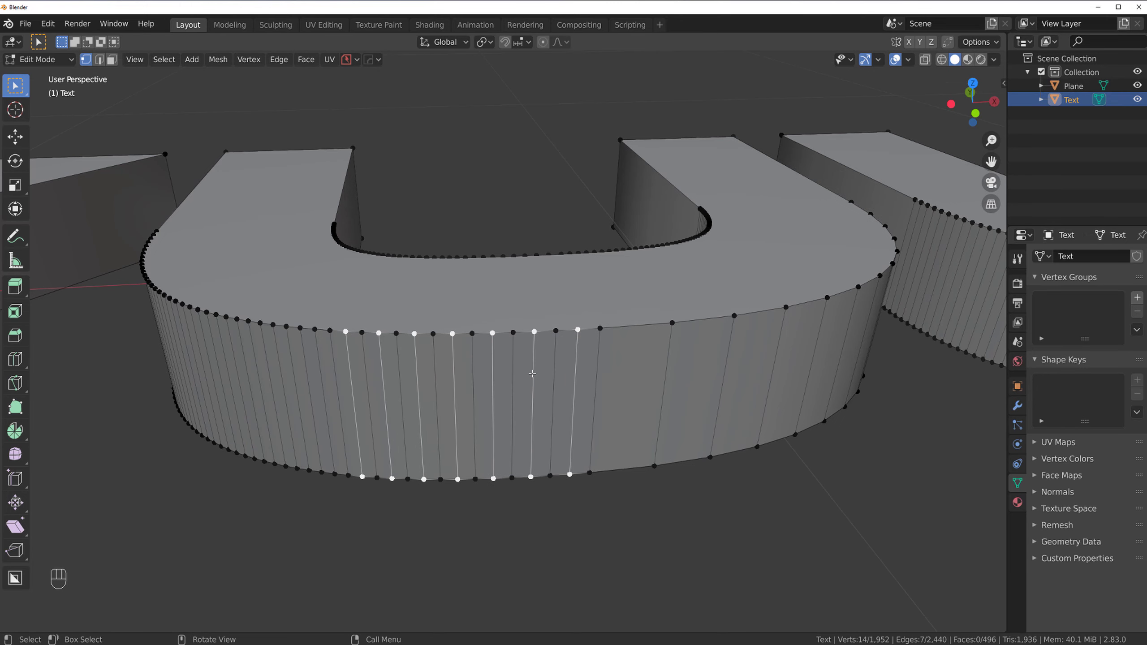
key(Tab)
click(577, 390)
click(567, 361)
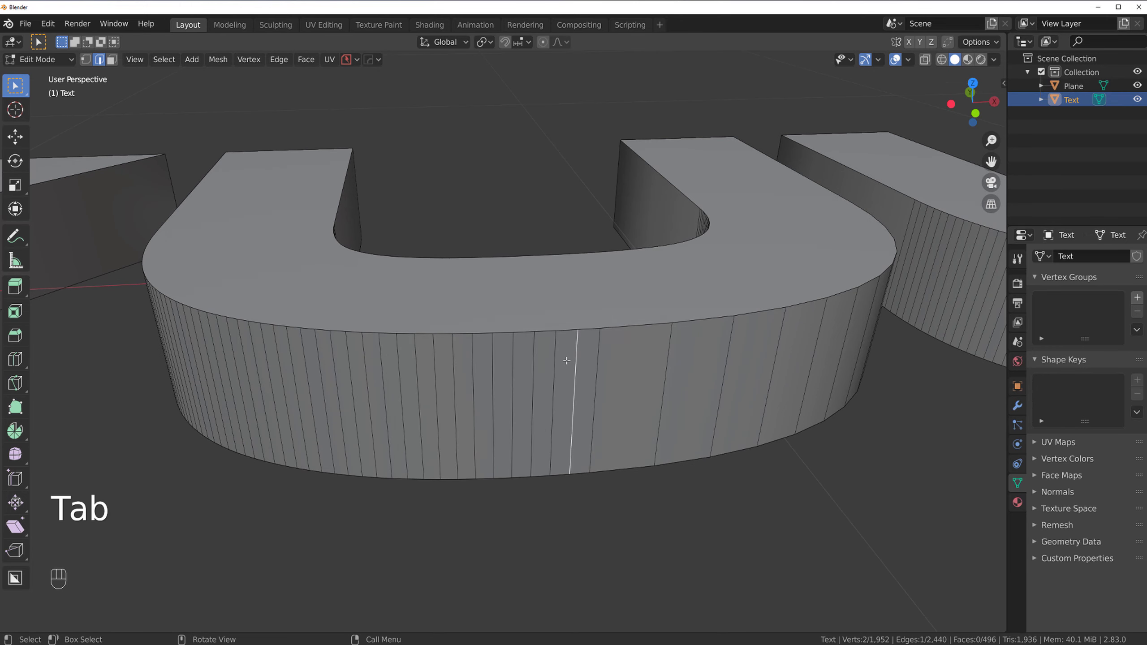
click(556, 357)
shift+click(571, 361)
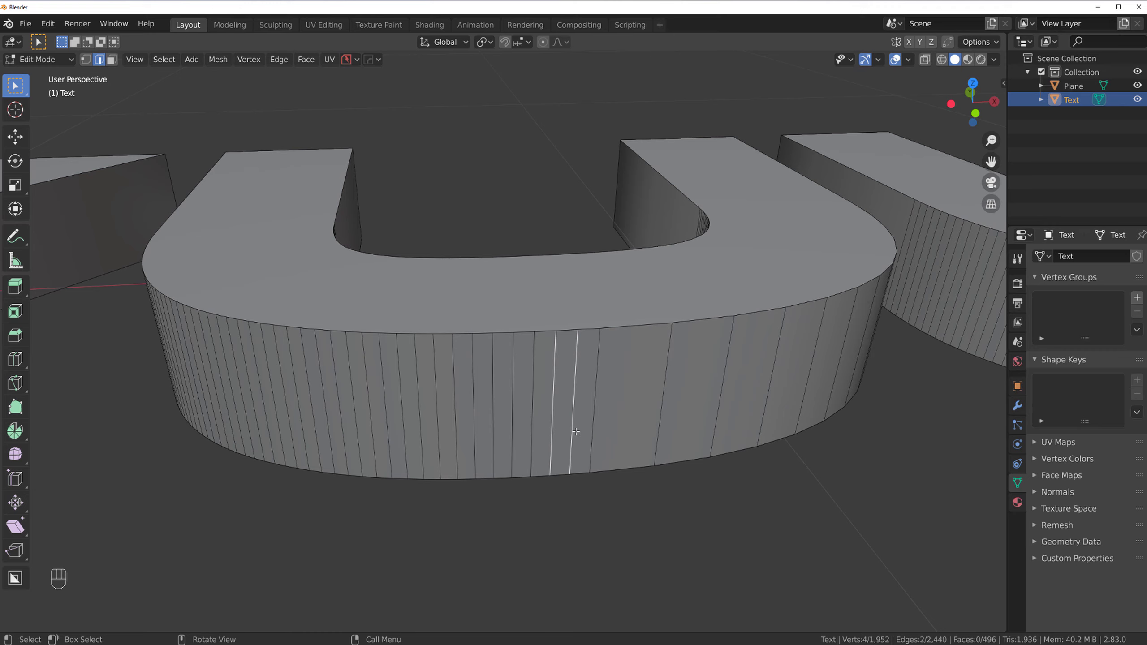
Separate the linked side walls of the first U from the RYUU mesh into their own object
scroll(568, 423, down, 3)
key(Tab)
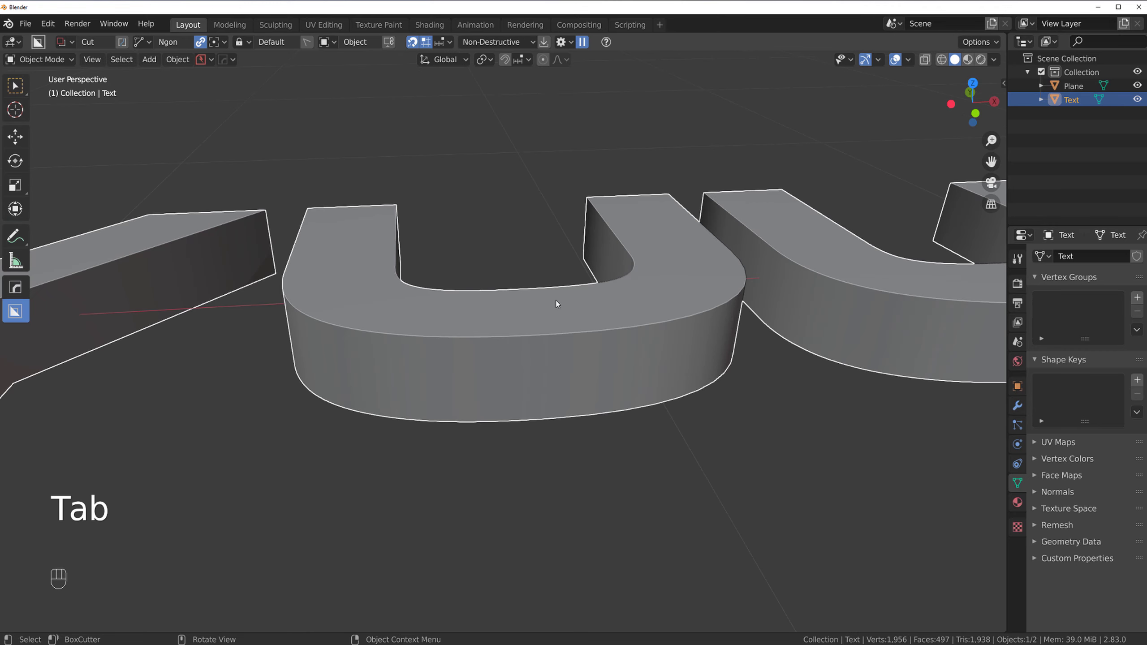
scroll(557, 302, down, 3)
middle_drag(554, 296, 546, 332)
key(Tab)
click(552, 375)
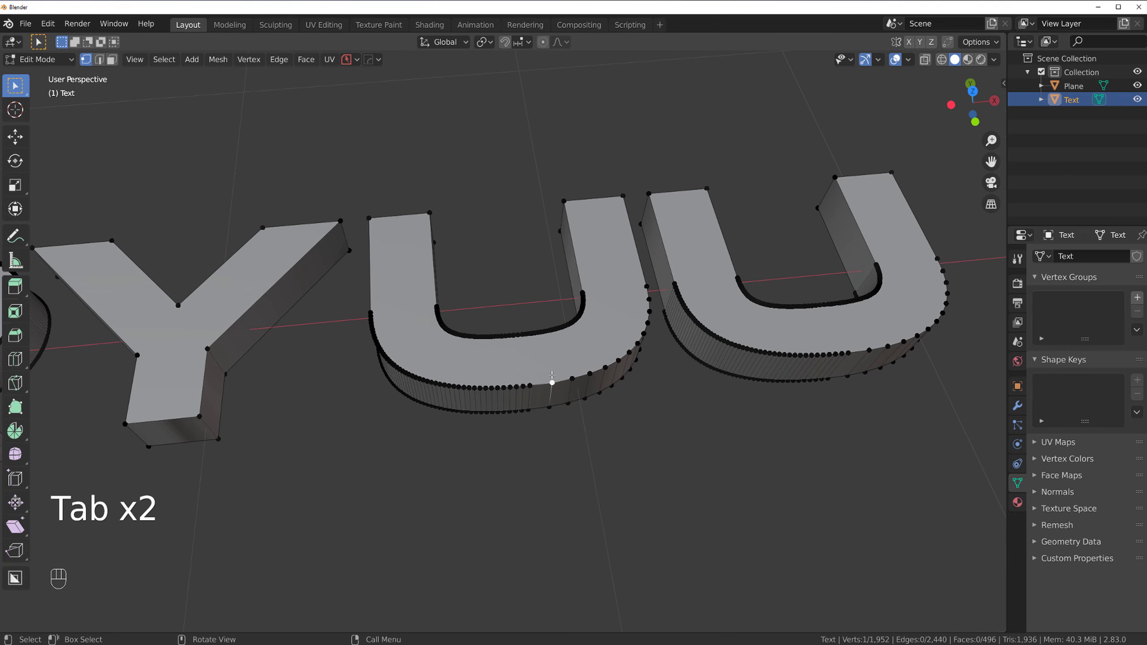
key(ctrl+l)
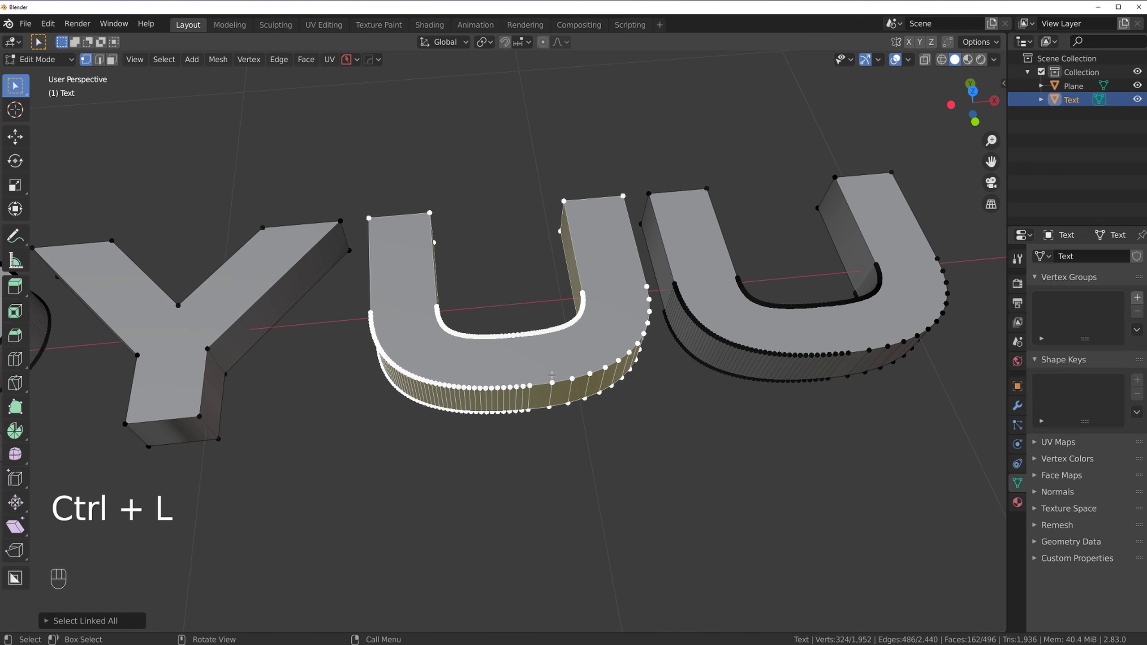
key(p)
key(Tab)
Select the boundary loops of the first U's front and back caps and snap the 3D cursor to that selection
key(grave)
click(564, 250)
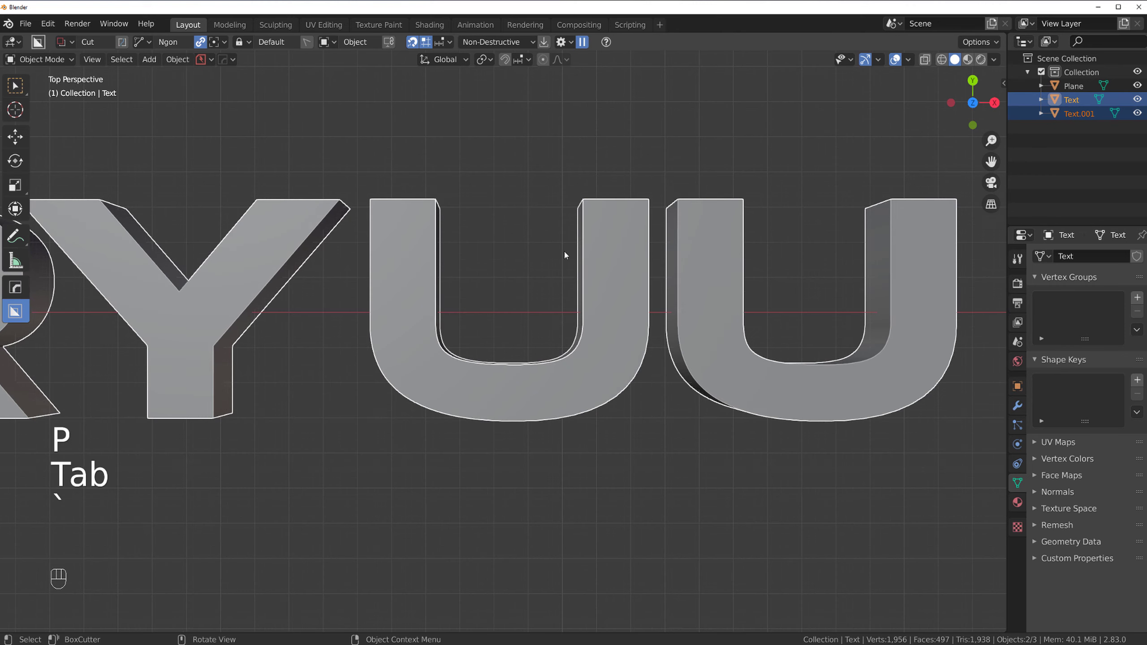
key(Tab)
alt+click(584, 320)
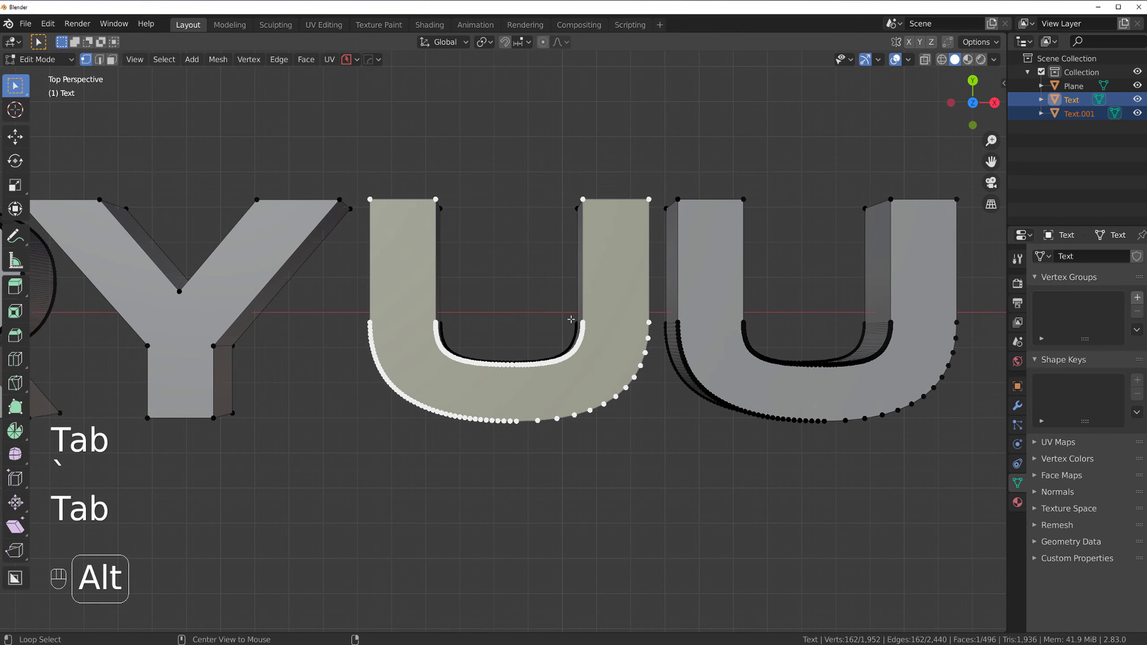
alt+shift+click(570, 318)
middle_drag(570, 318, 550, 304)
key(grave)
click(548, 259)
key(shift+s)
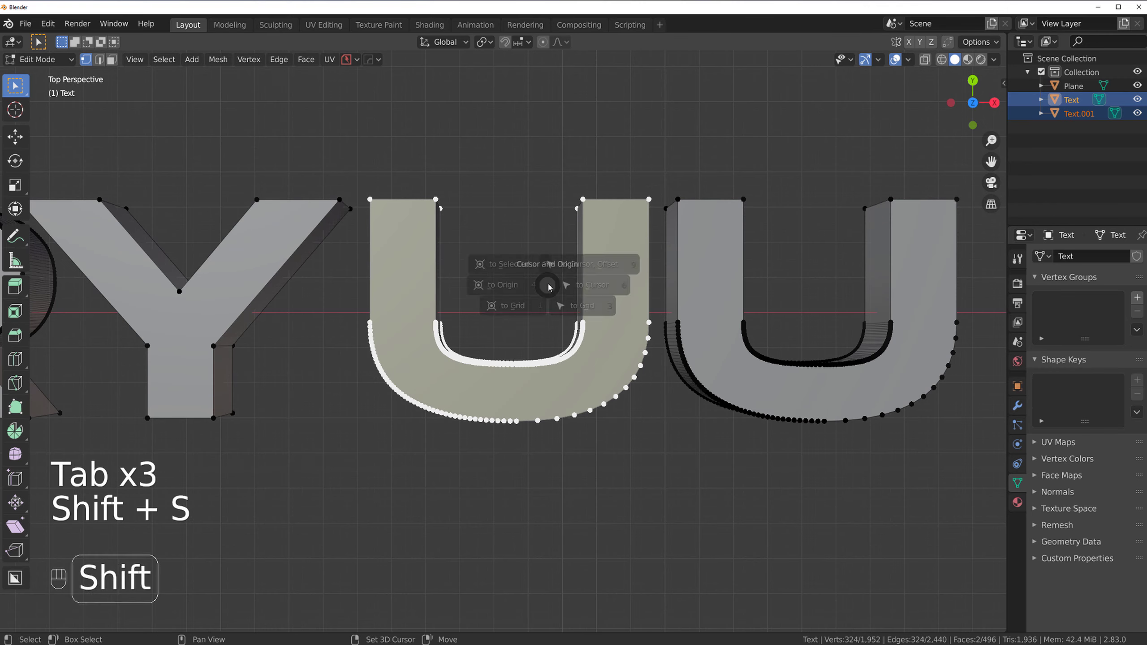
click(480, 244)
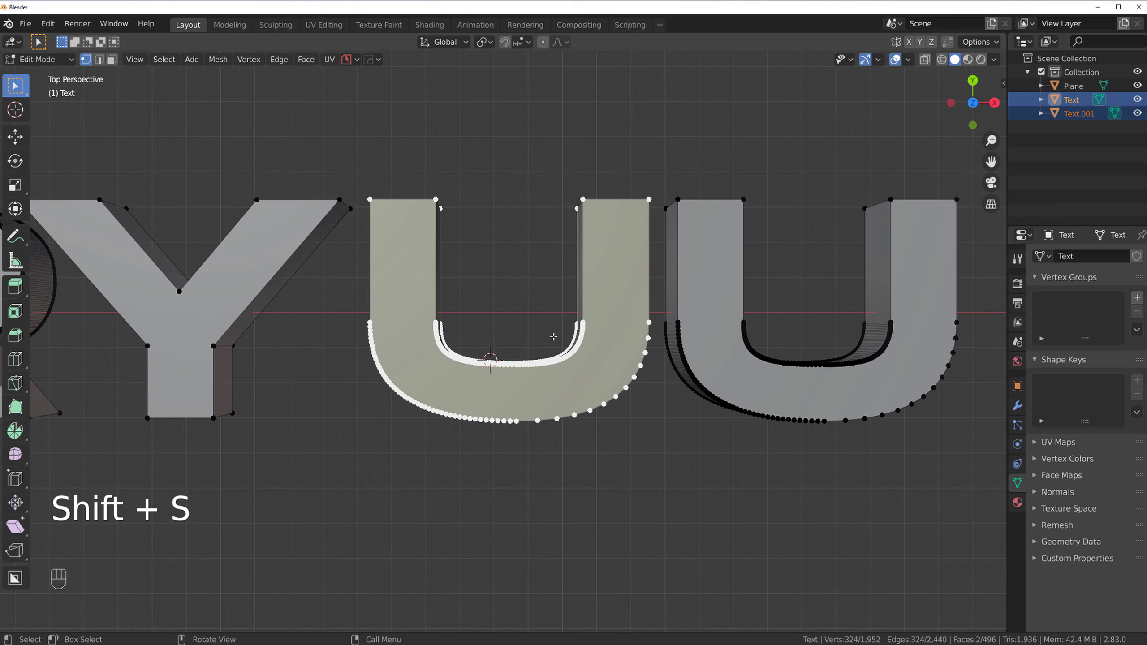
Apply the scale of the two selected text objects and snap the 3D cursor to their shared origin
key(Tab)
key(KP_5)
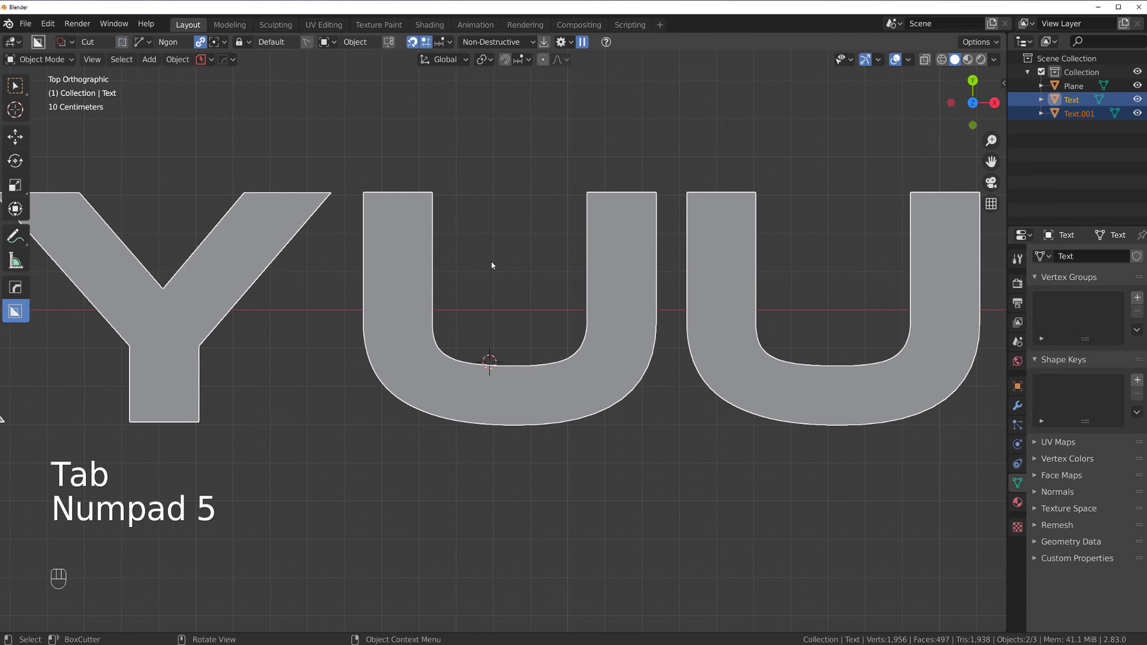
scroll(548, 360, down, 4)
scroll(552, 357, up, 3)
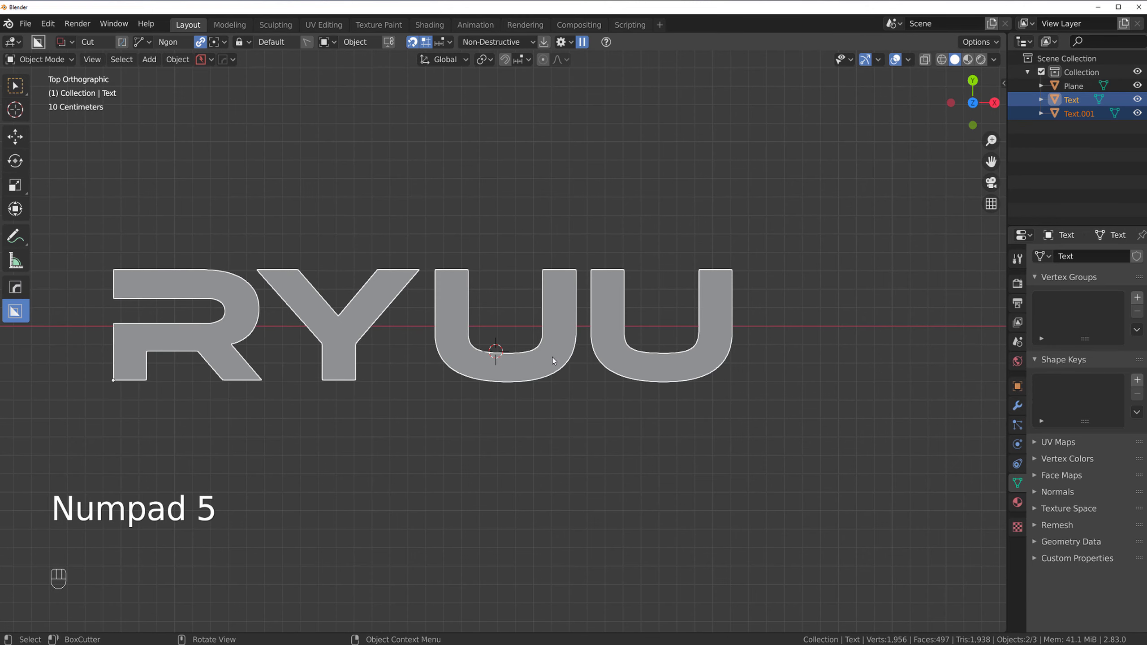
key(ctrl+a)
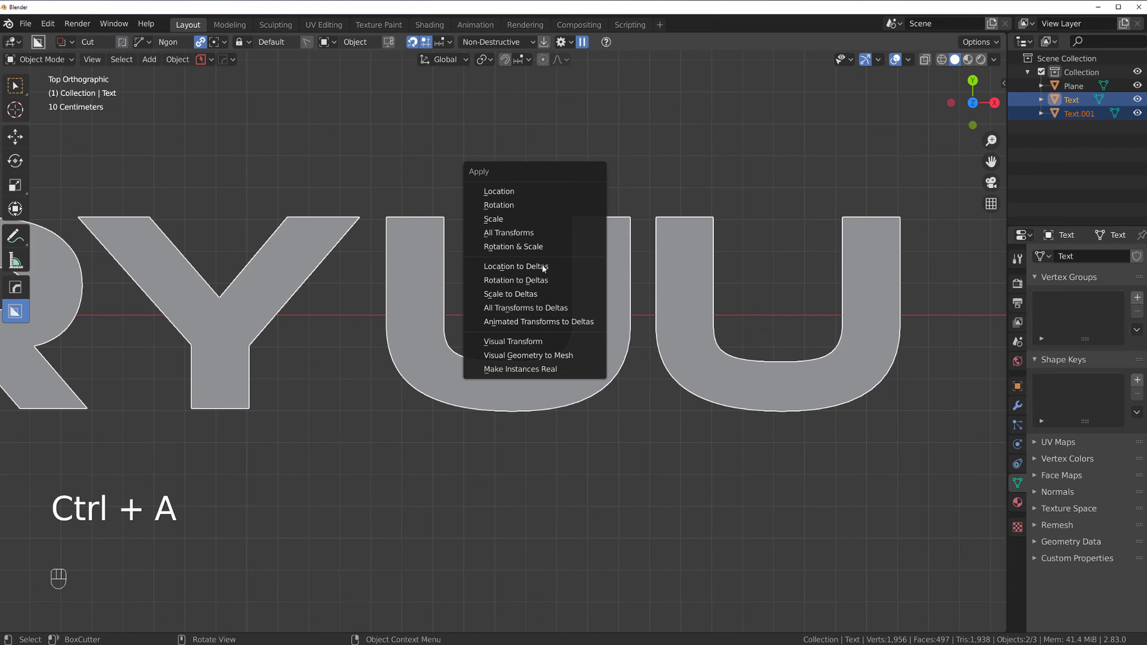
click(541, 225)
key(shift+s)
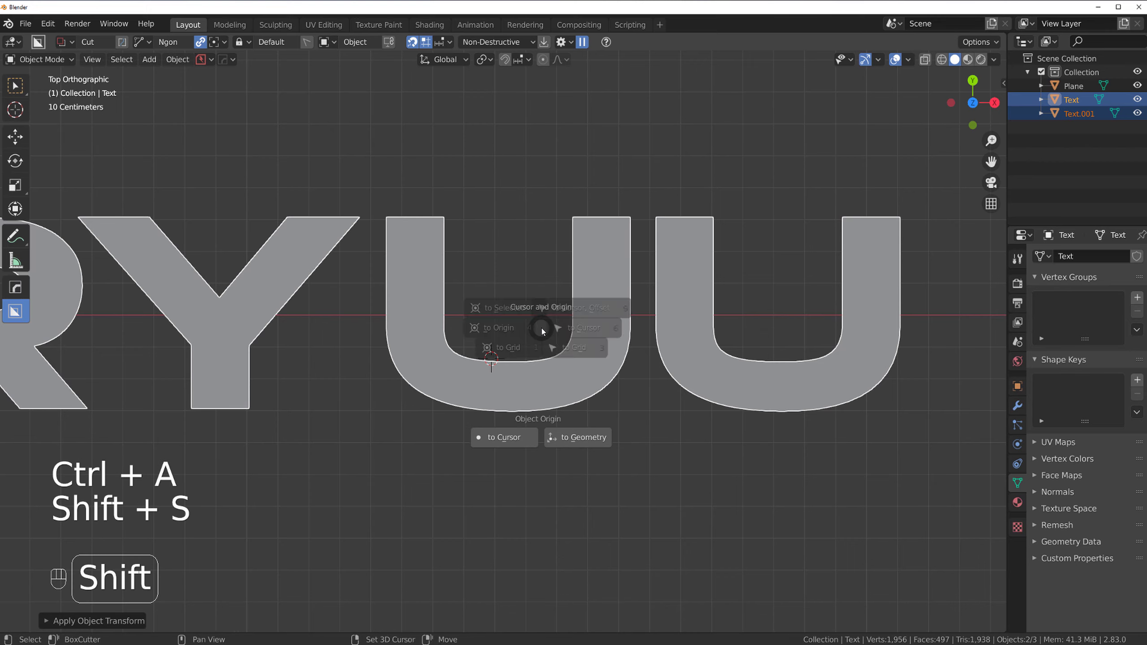
click(470, 286)
scroll(506, 291, down, 5)
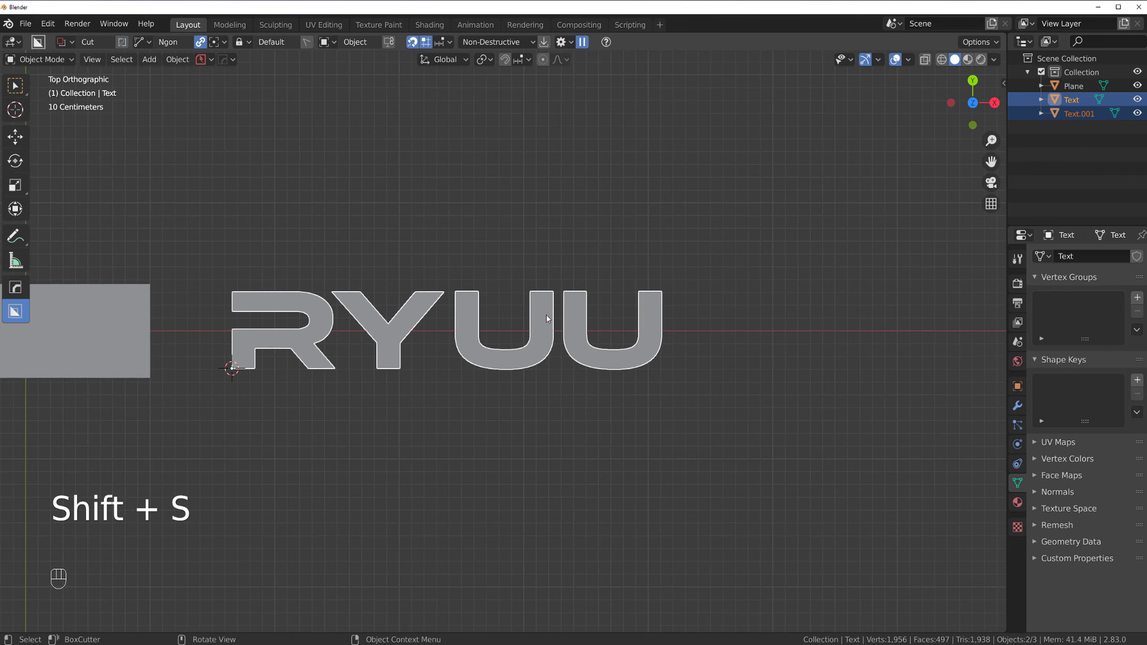
Separate the first U's two cap faces from the RYUU mesh into their own object and set its origin to geometry
click(531, 340)
click(527, 347)
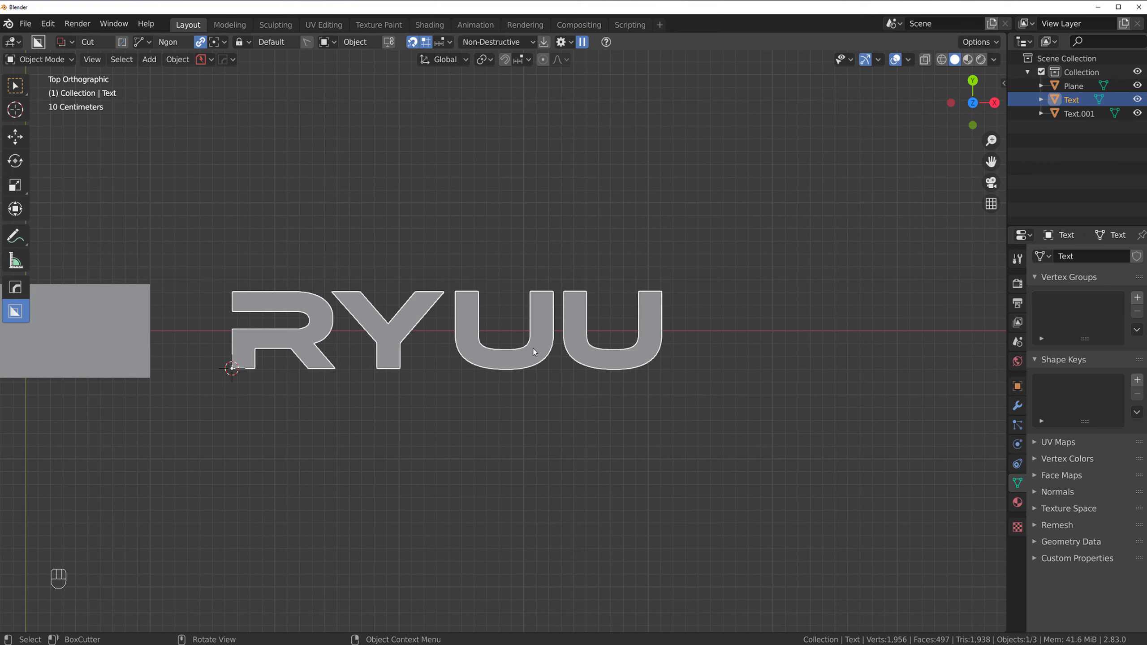
key(Tab)
key(p)
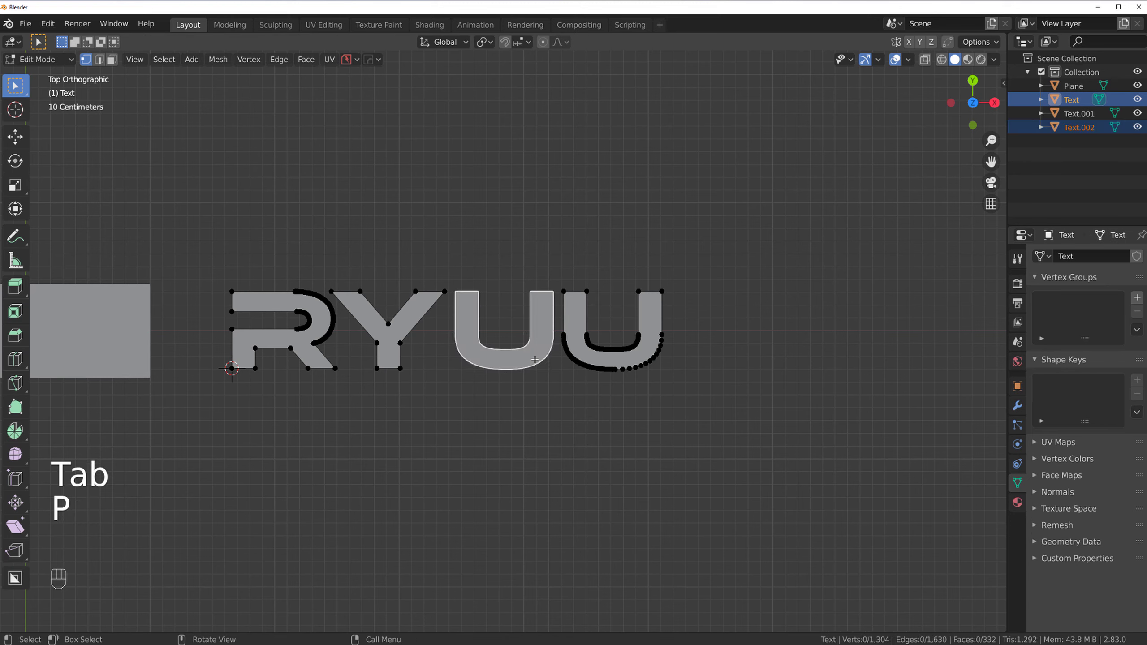
key(Tab)
click(532, 339)
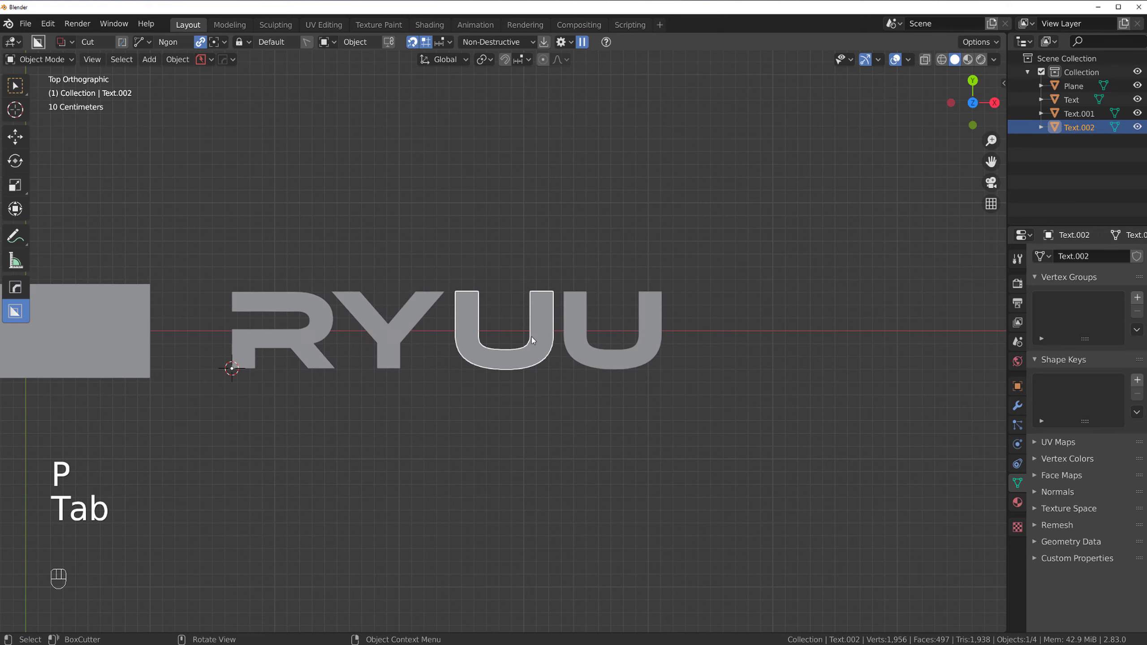
key(shift+s)
click(592, 465)
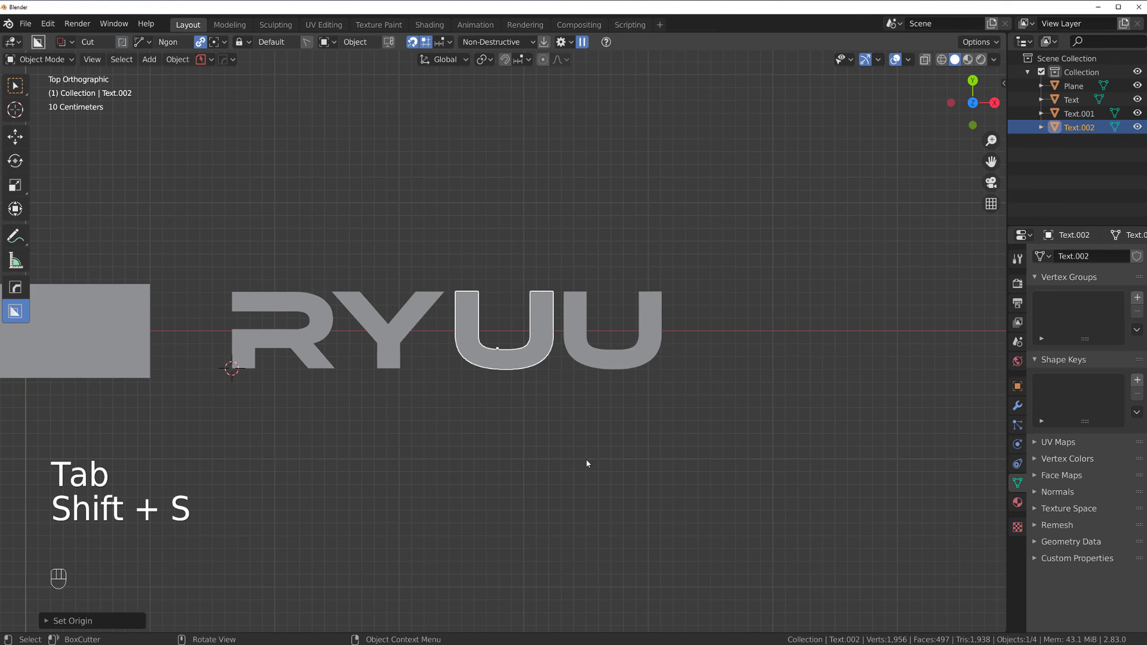
Select the inner-curve vertices on both of the first U's caps and snap the 3D cursor to their centre
scroll(559, 413, up, 1)
scroll(559, 413, up, 4)
key(Tab)
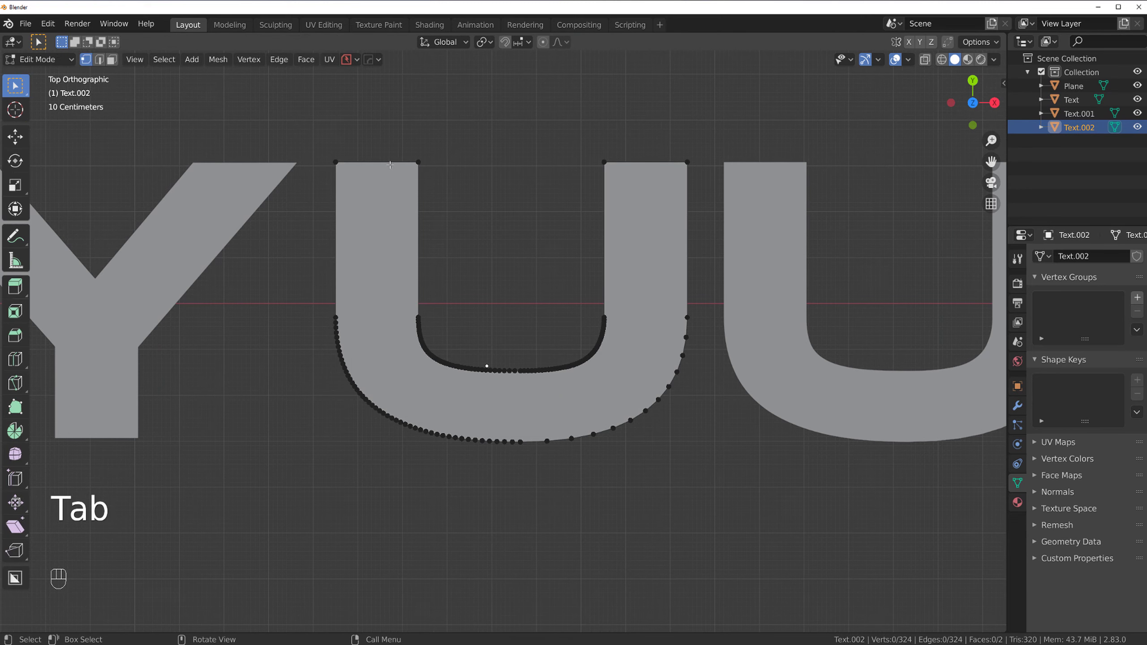
click(417, 161)
ctrl+click(591, 331)
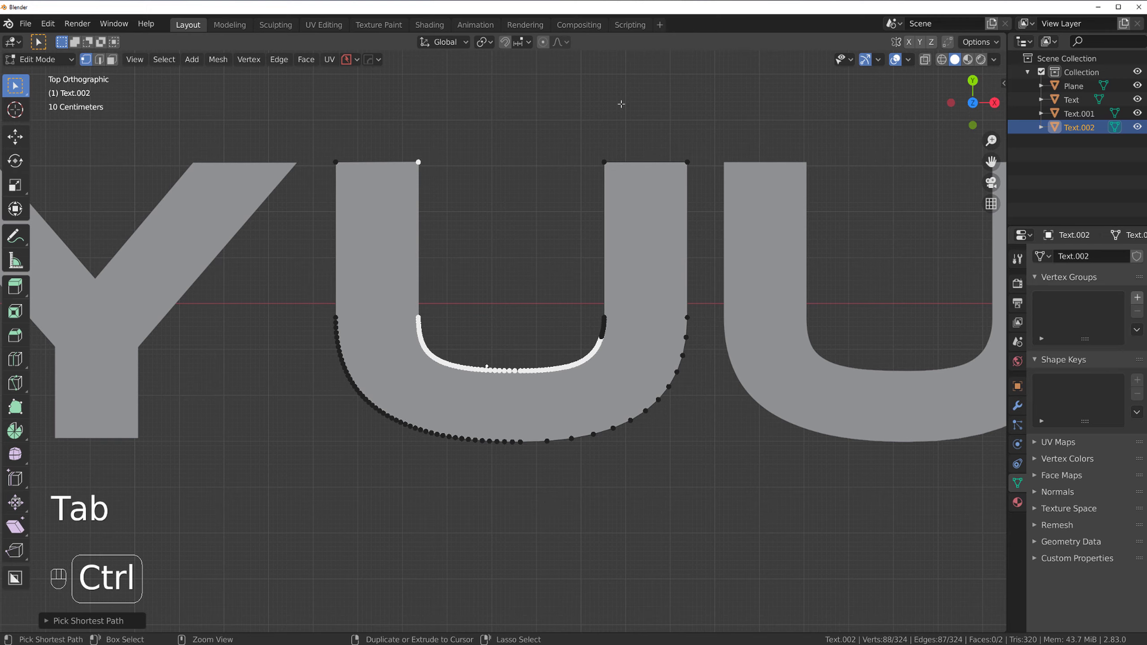
ctrl+click(605, 162)
middle_drag(605, 162, 586, 510)
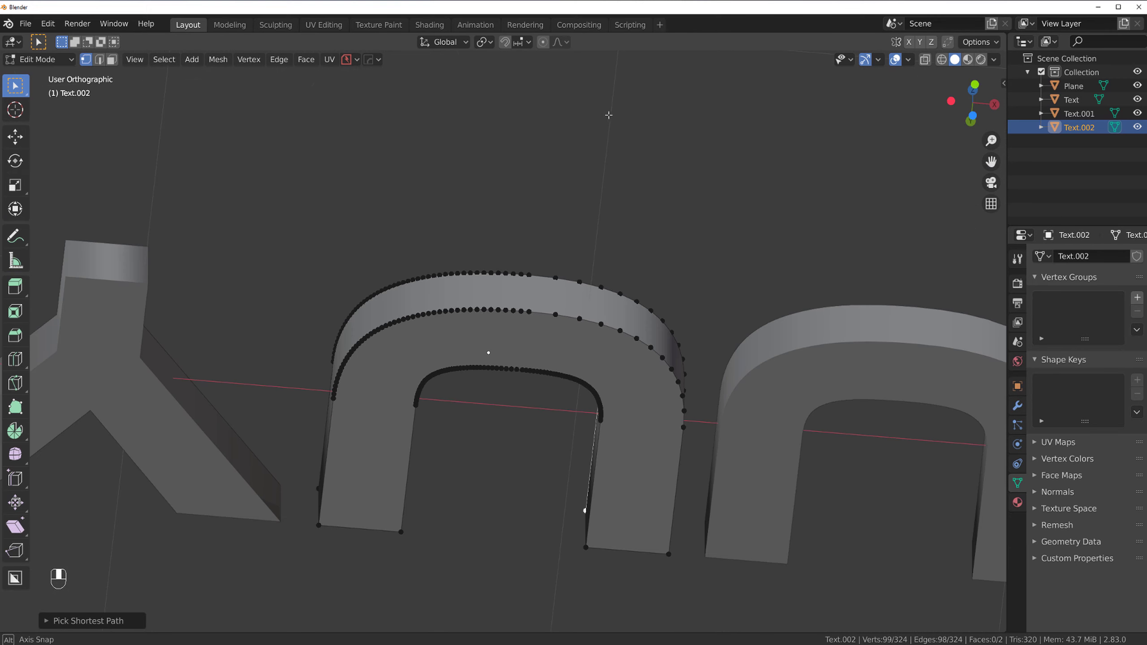
shift+click(586, 548)
ctrl+click(530, 360)
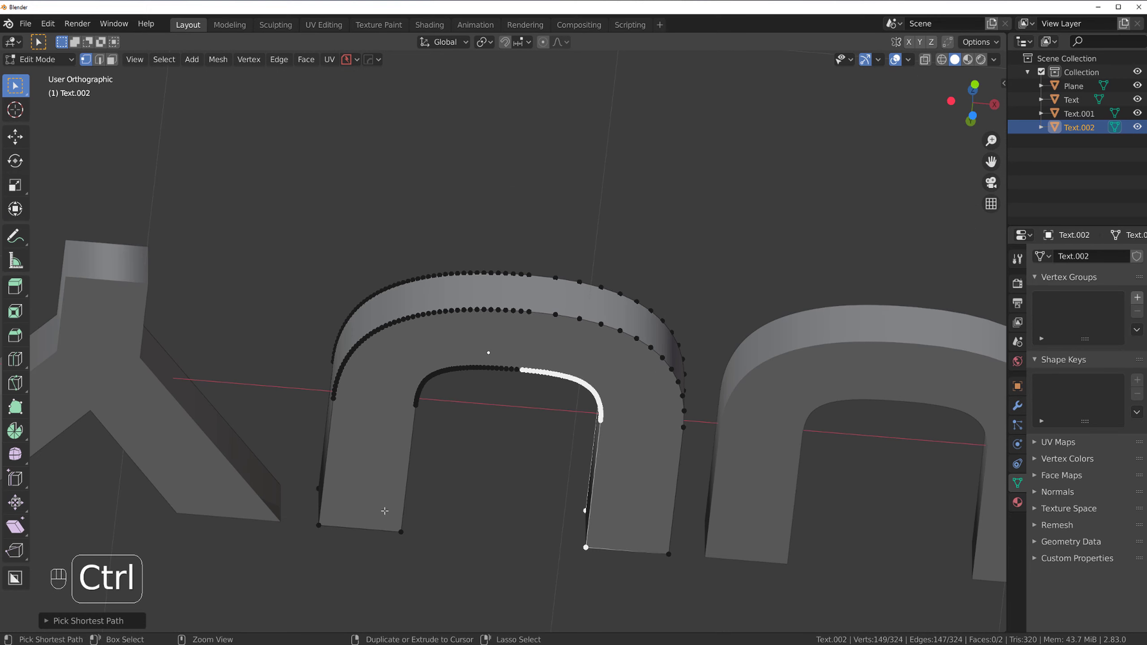
ctrl+click(385, 512)
middle_drag(568, 332, 565, 419)
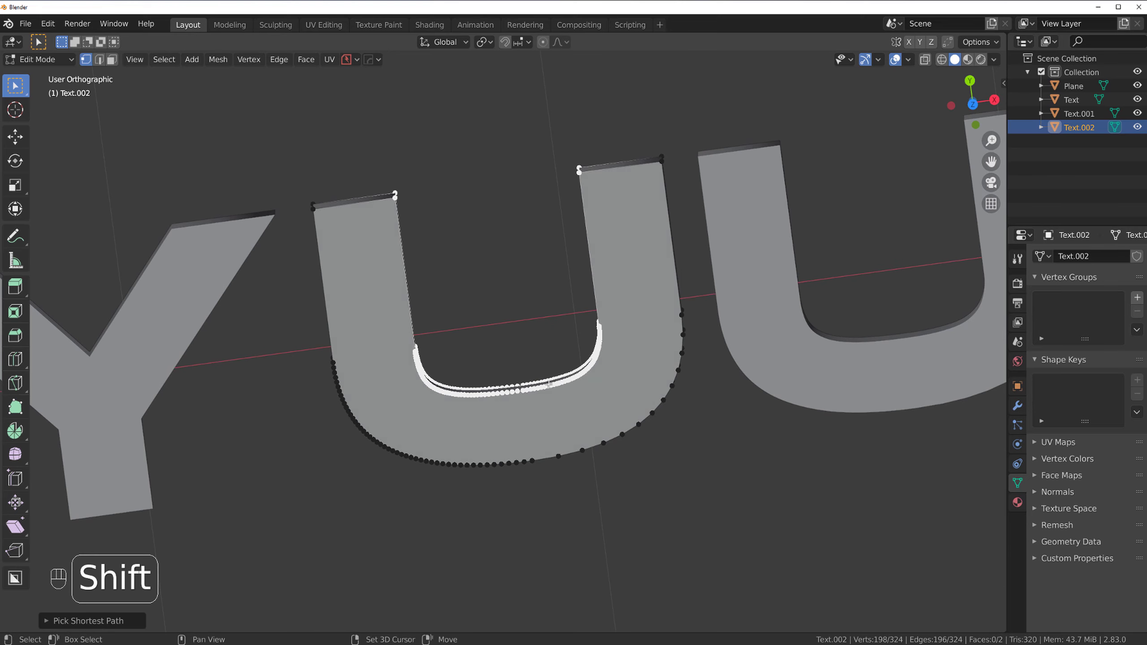
key(shift+s)
Set the origin of the first U's cap object to the 3D cursor
key(Tab)
key(grave)
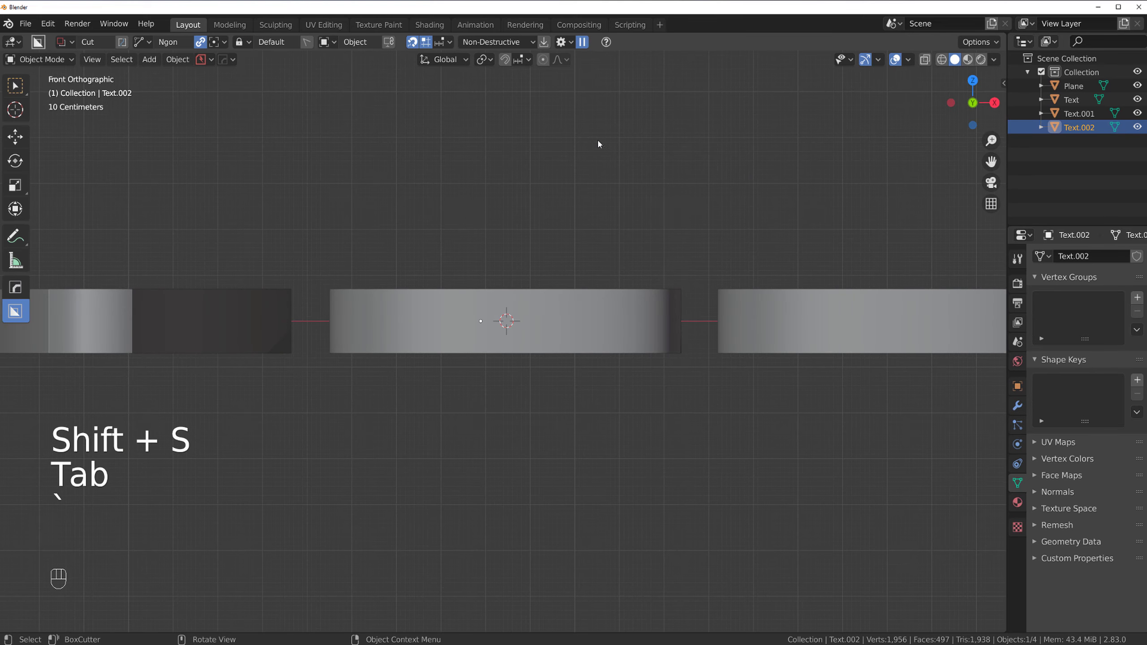
key(grave)
key(grave)
key(shift+s)
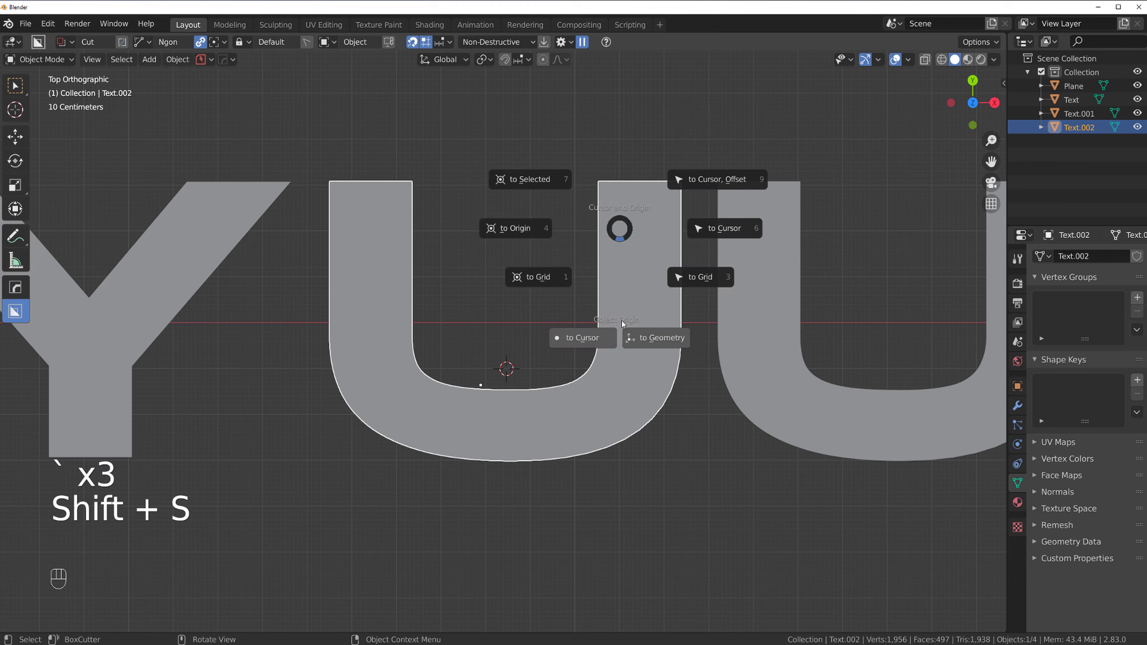
click(583, 338)
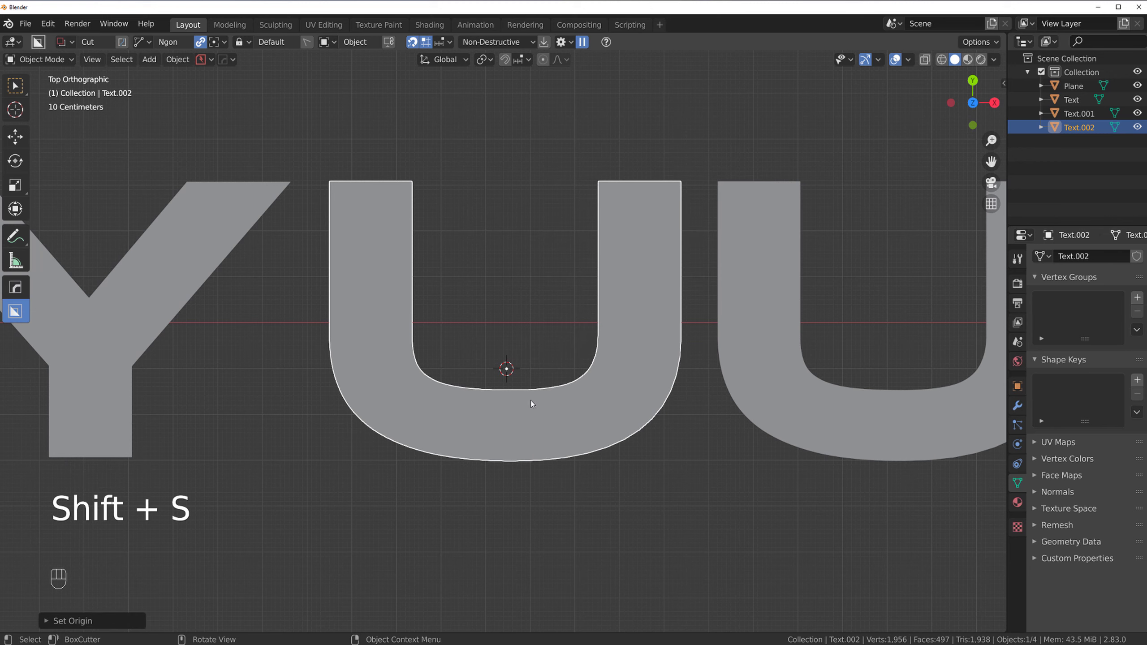
Symmetrize the first U's cap object across the X axis with the Mirror gizmo in Symmetry mode, using its +X handle
key(alt+x)
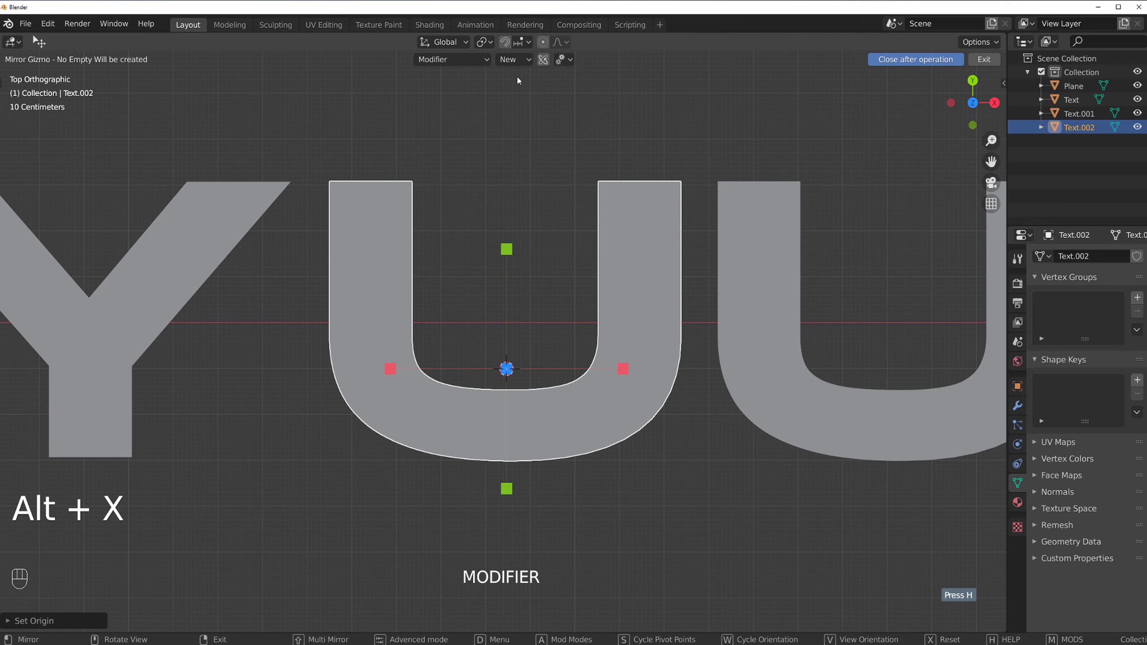
click(452, 60)
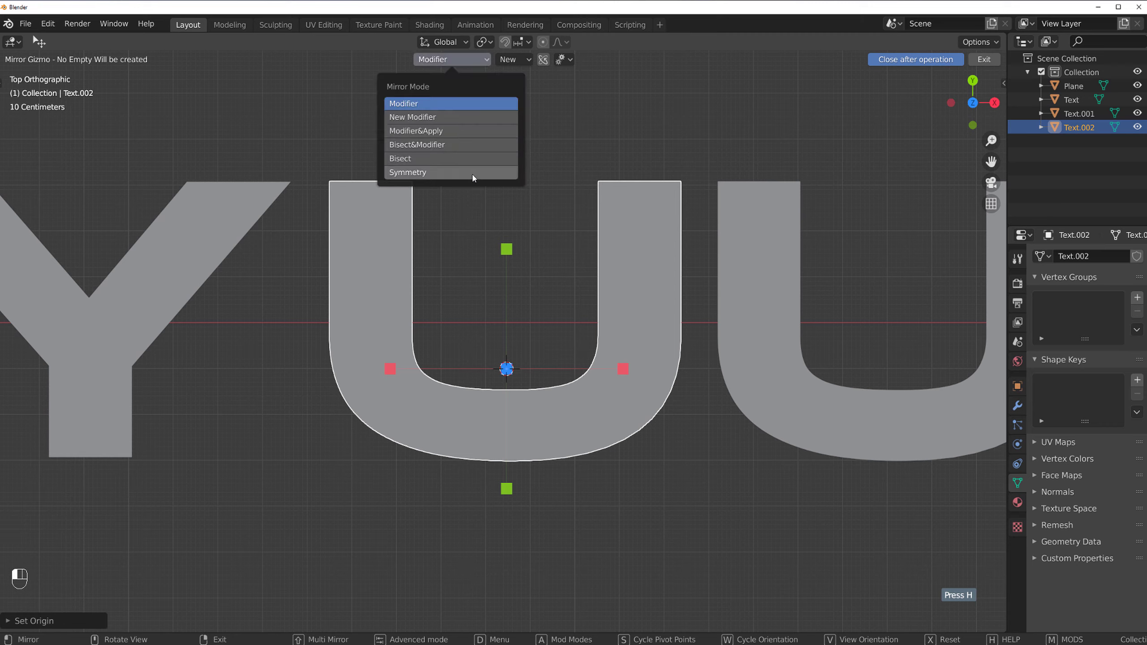
click(452, 174)
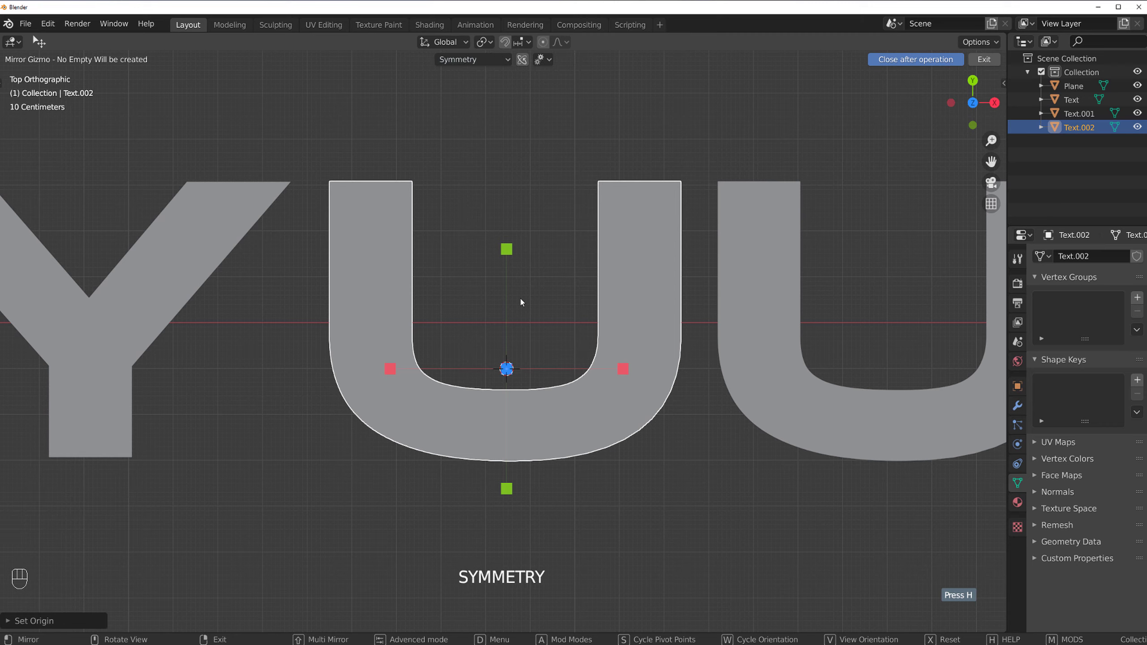
click(624, 370)
middle_drag(589, 392, 587, 317)
Dissolve the centre seam edge across the first U's upper cap face
key(Tab)
key(Tab)
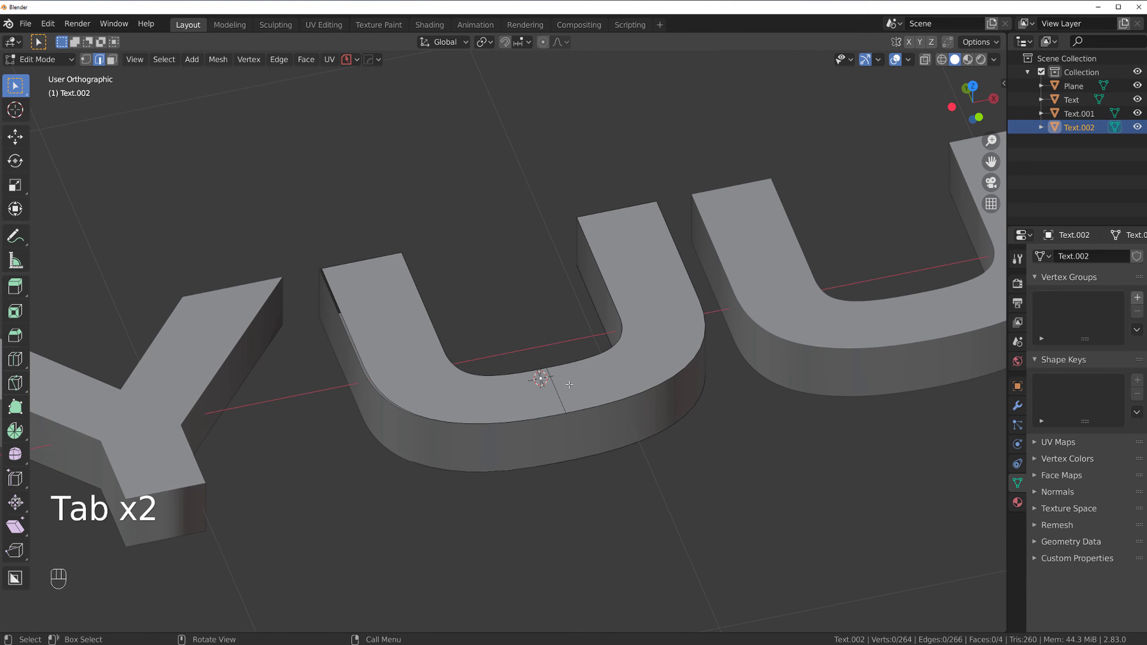
alt+click(568, 385)
key(x)
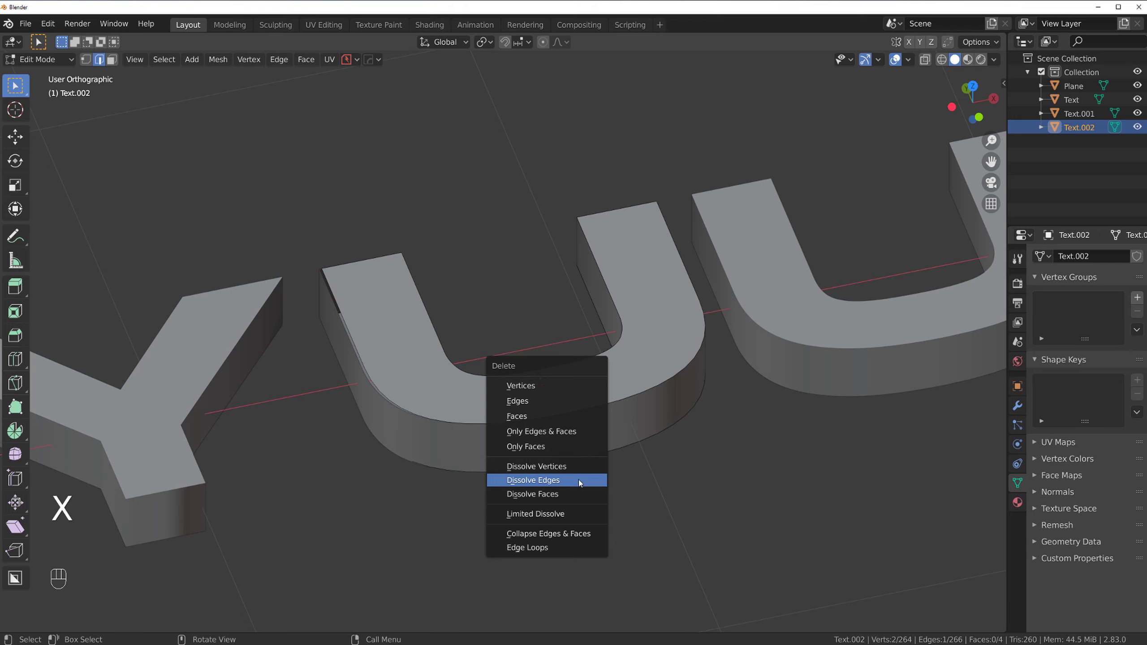
click(580, 480)
key(Tab)
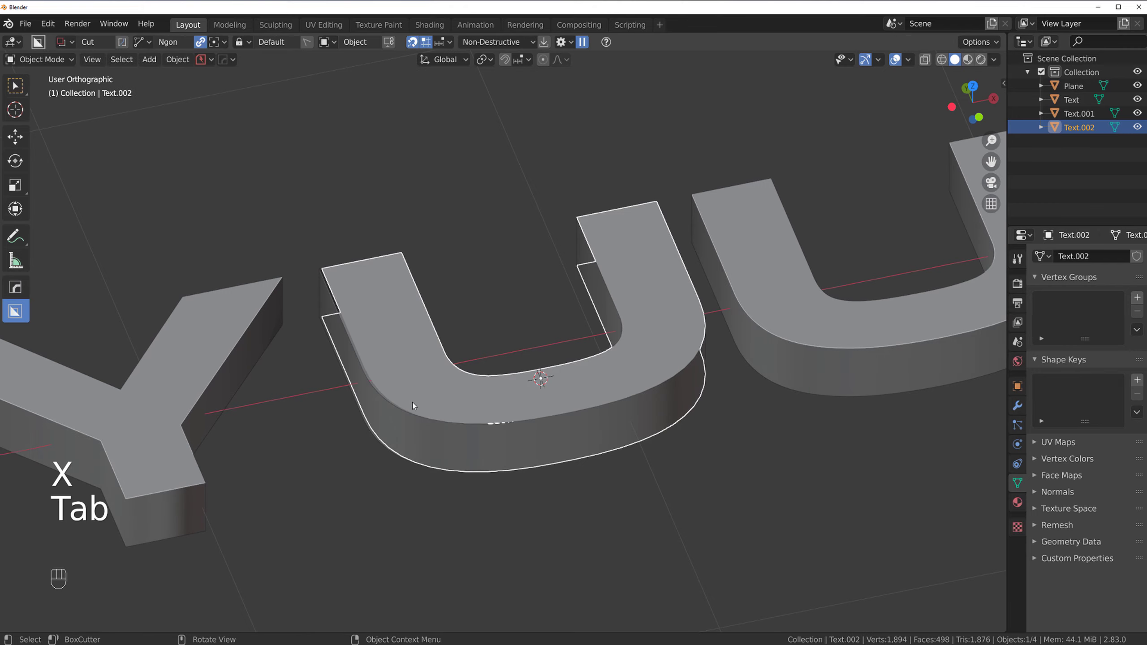
Dissolve the centre seam edge across the underside cap face of the first U
key(Tab)
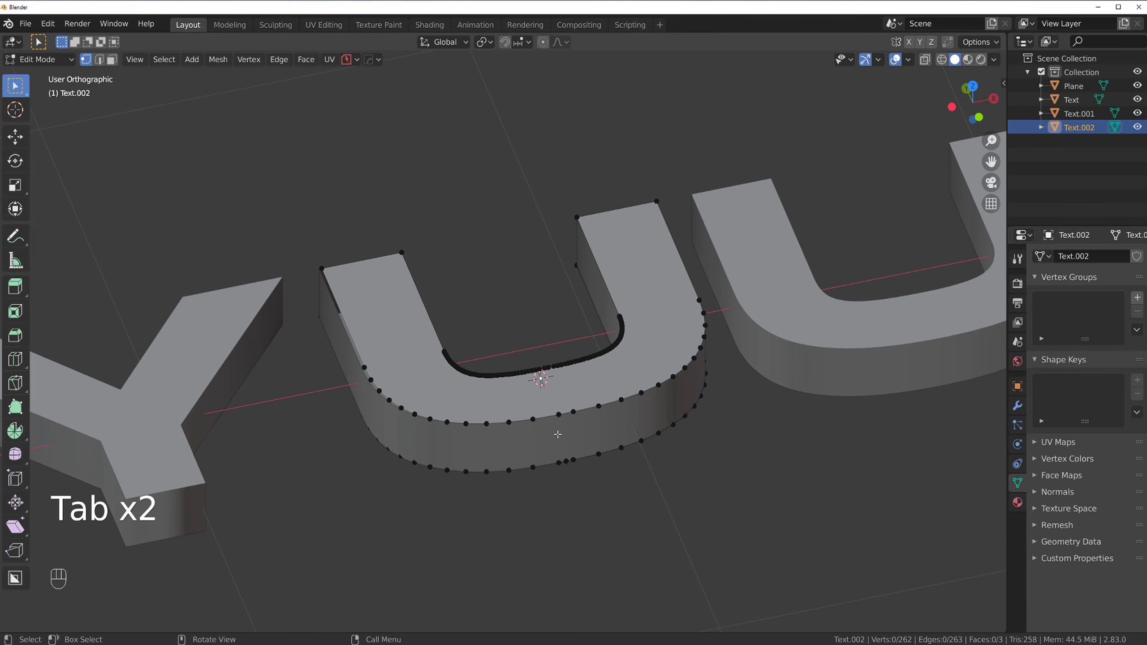
scroll(569, 440, up, 4)
shift+middle_drag(628, 504, 508, 330)
scroll(507, 330, up, 2)
middle_drag(532, 376, 539, 436)
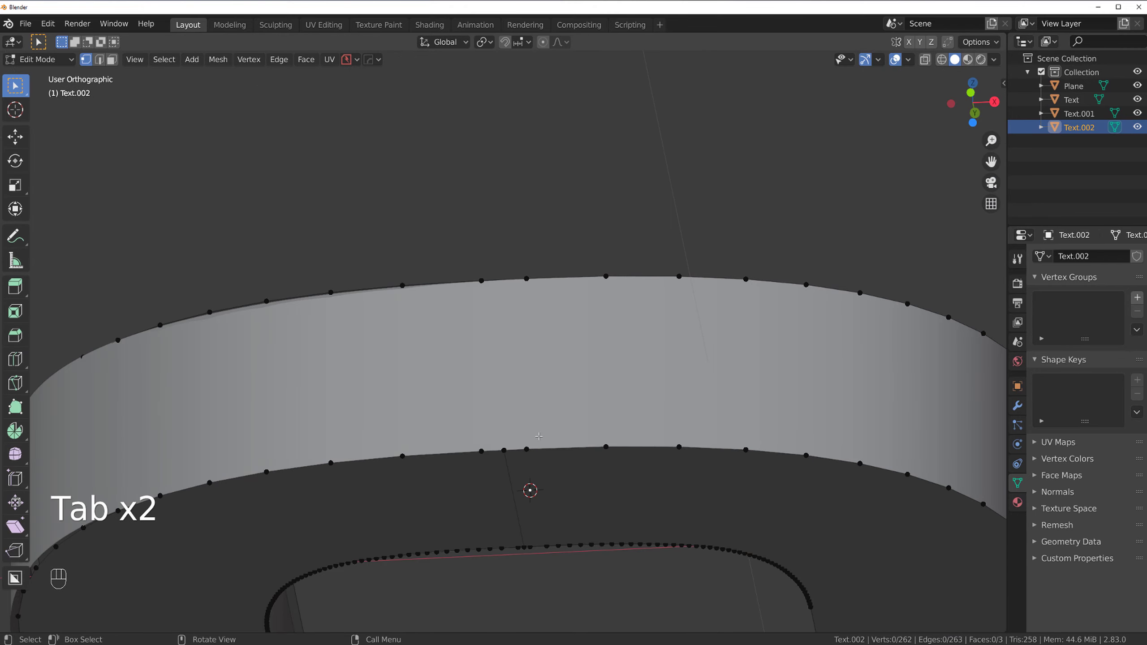
key(Tab)
click(512, 479)
key(x)
click(512, 479)
scroll(511, 480, down, 2)
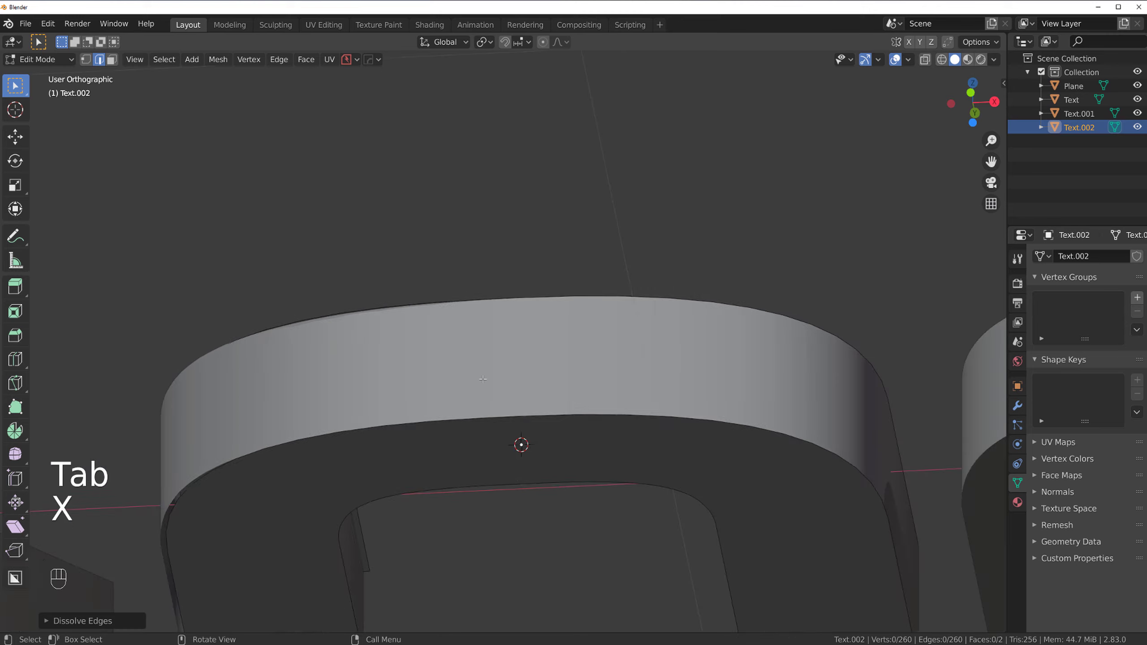
Run MACHIN3 Clean Up on the first U's cap object
middle_drag(479, 323, 506, 381)
key(Tab)
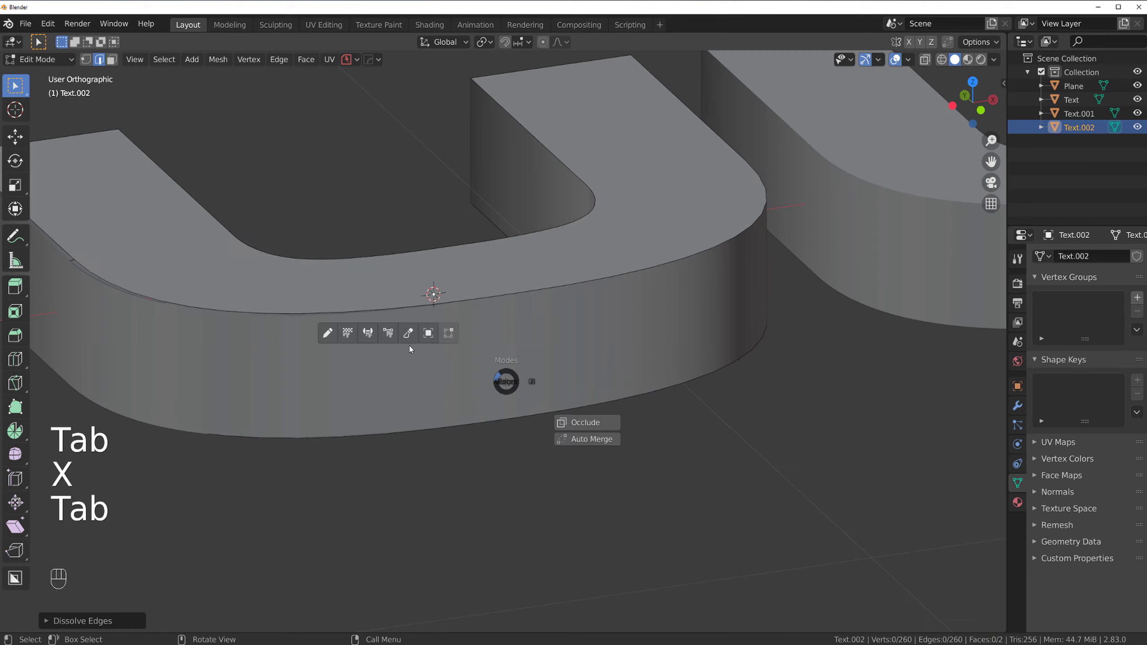
key(1)
key(3)
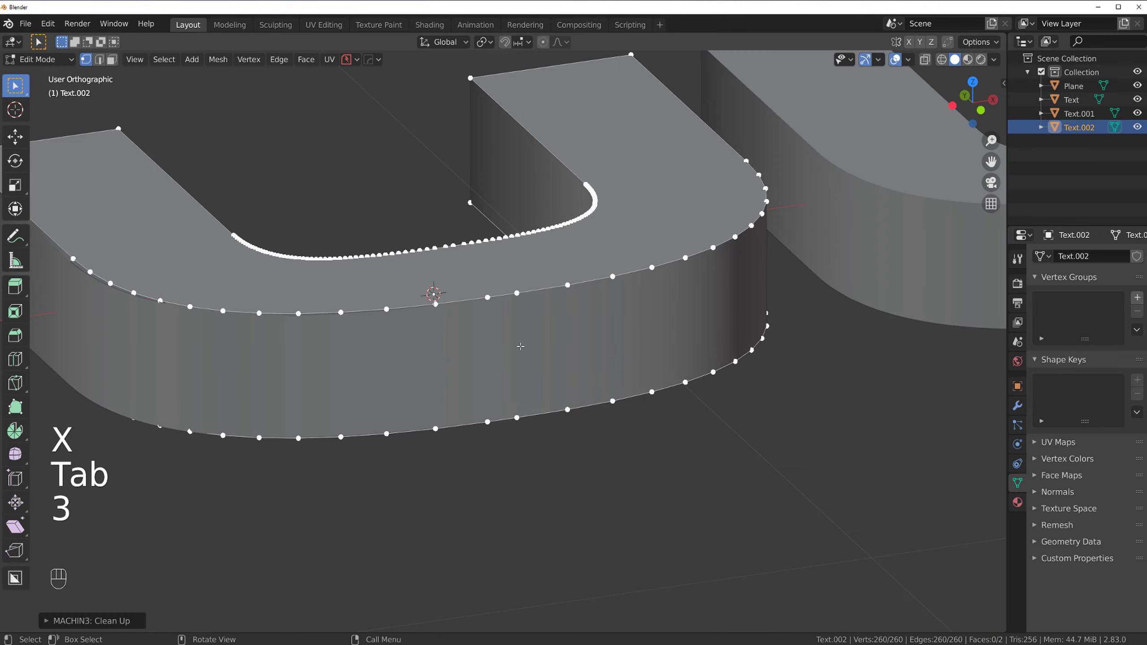
scroll(521, 347, down, 3)
key(Tab)
scroll(499, 216, up, 3)
middle_drag(521, 273, 537, 299)
key(Tab)
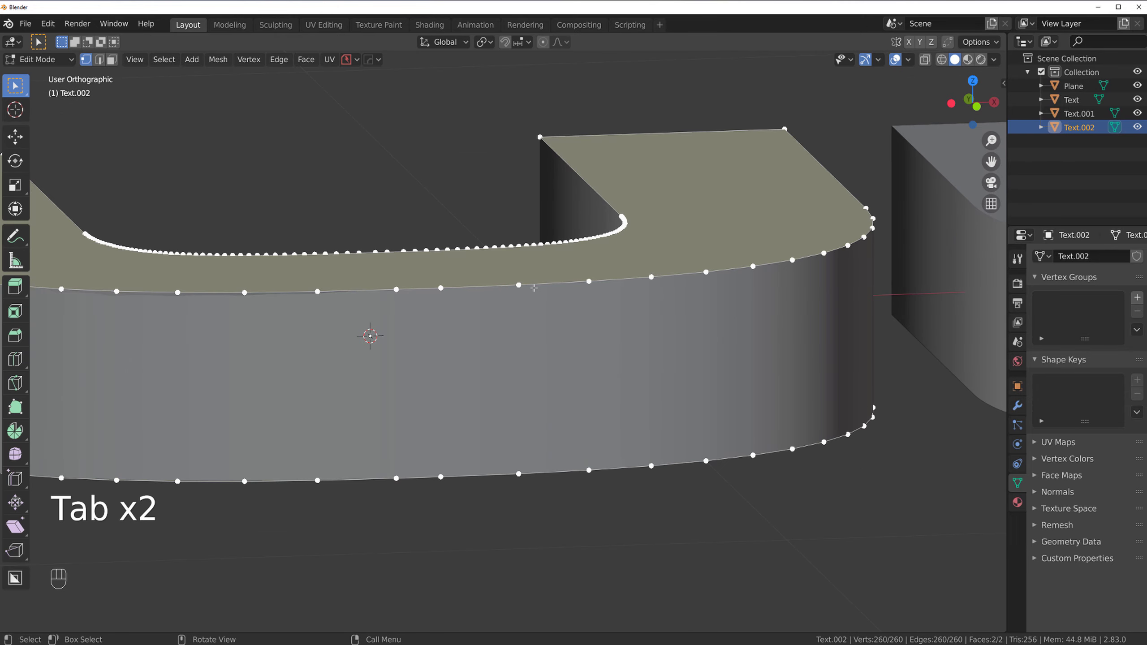
Test-move one vertex on the upper cap's outer curve, cancel the move, and select the cap face for checking
click(537, 300)
key(g)
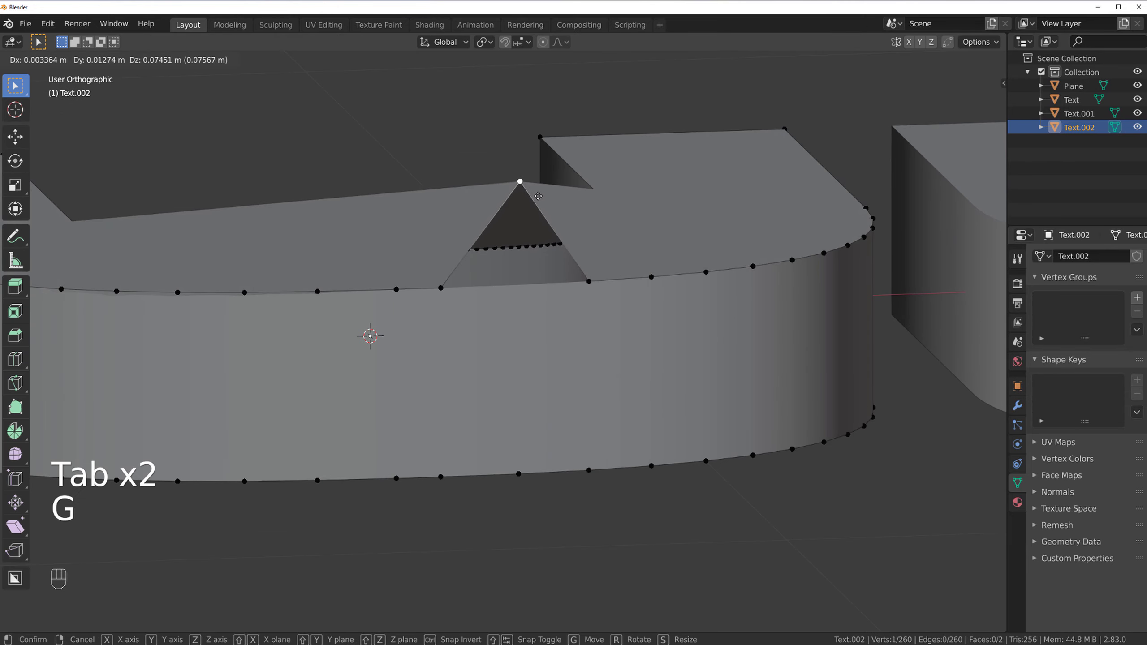
right_click(536, 281)
middle_drag(536, 280, 557, 292)
scroll(556, 292, down, 3)
key(3)
click(598, 321)
key(Tab)
key(Tab)
key(Tab)
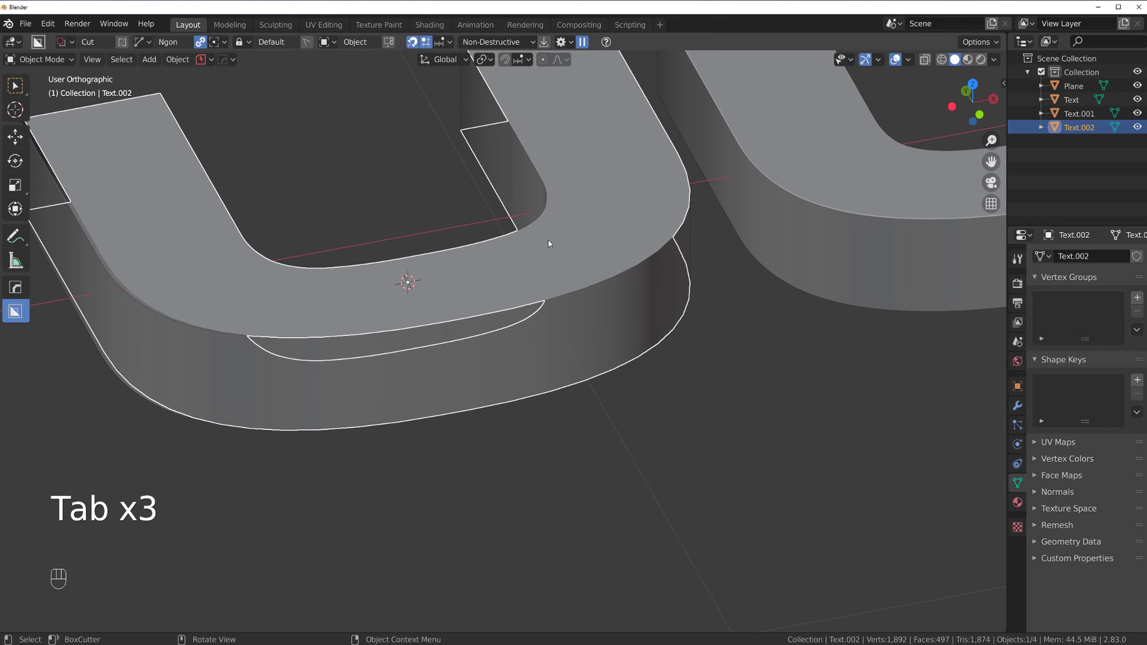
Run the 3D-Print Make Manifold clean-up on the first U's cap object
scroll(549, 249, down, 2)
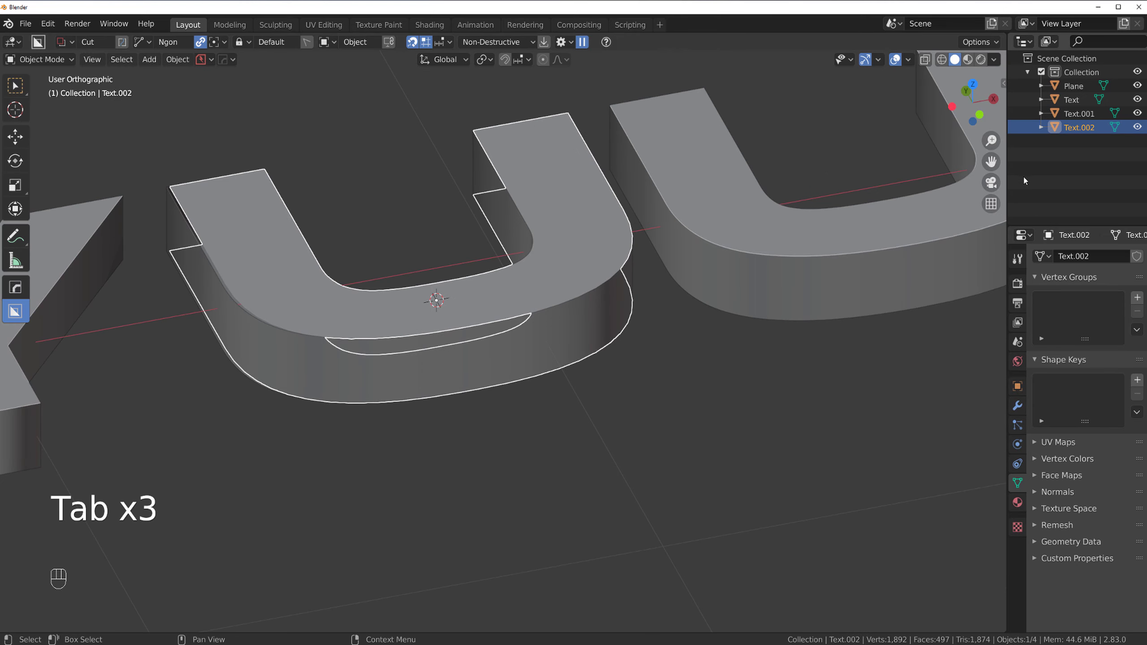
click(1004, 83)
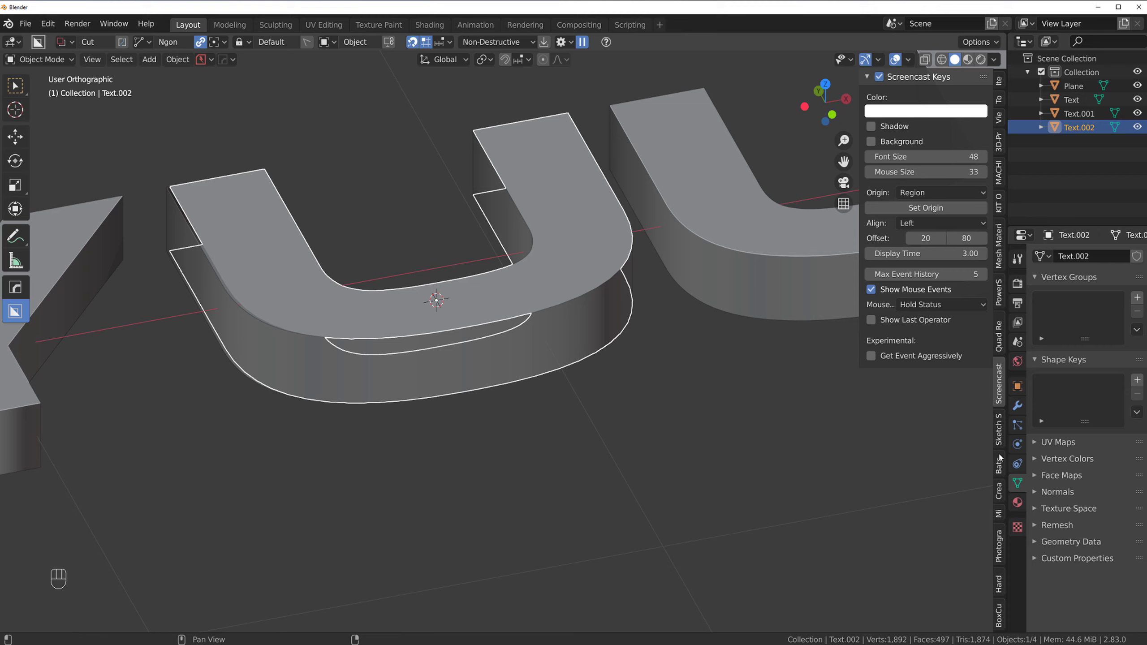
click(998, 145)
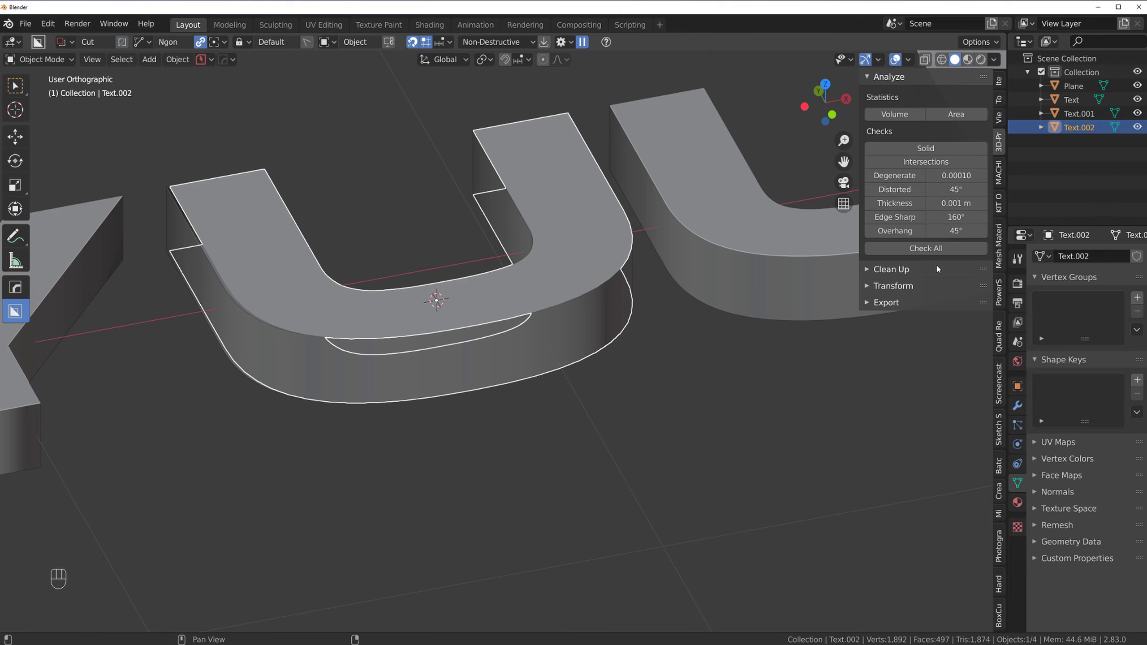
click(885, 269)
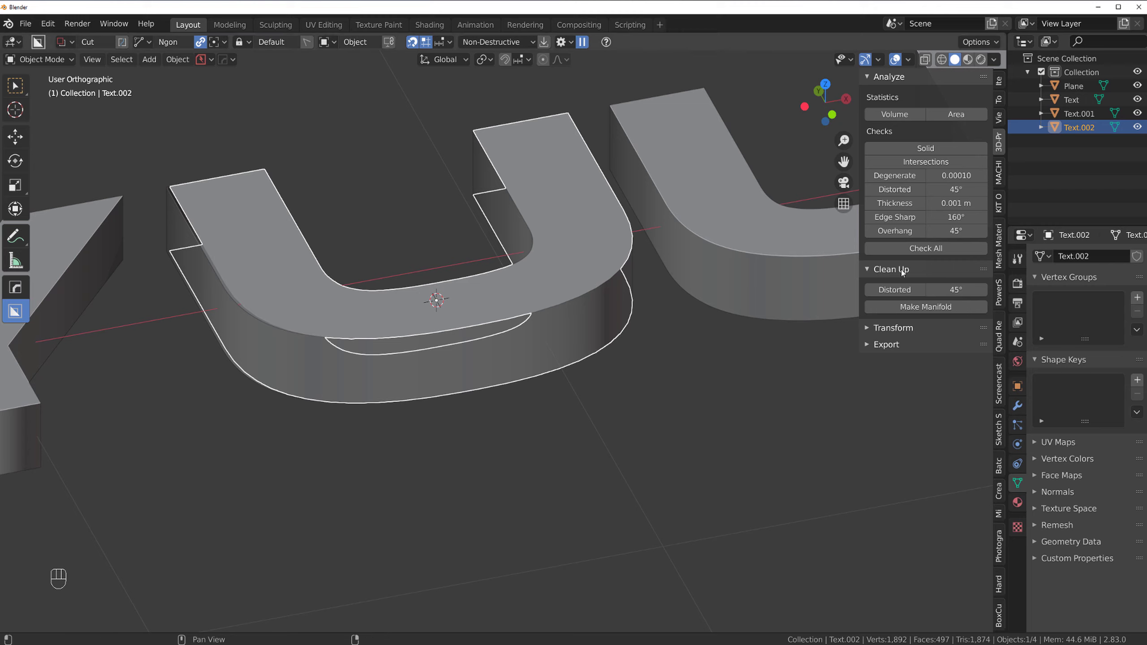
click(926, 307)
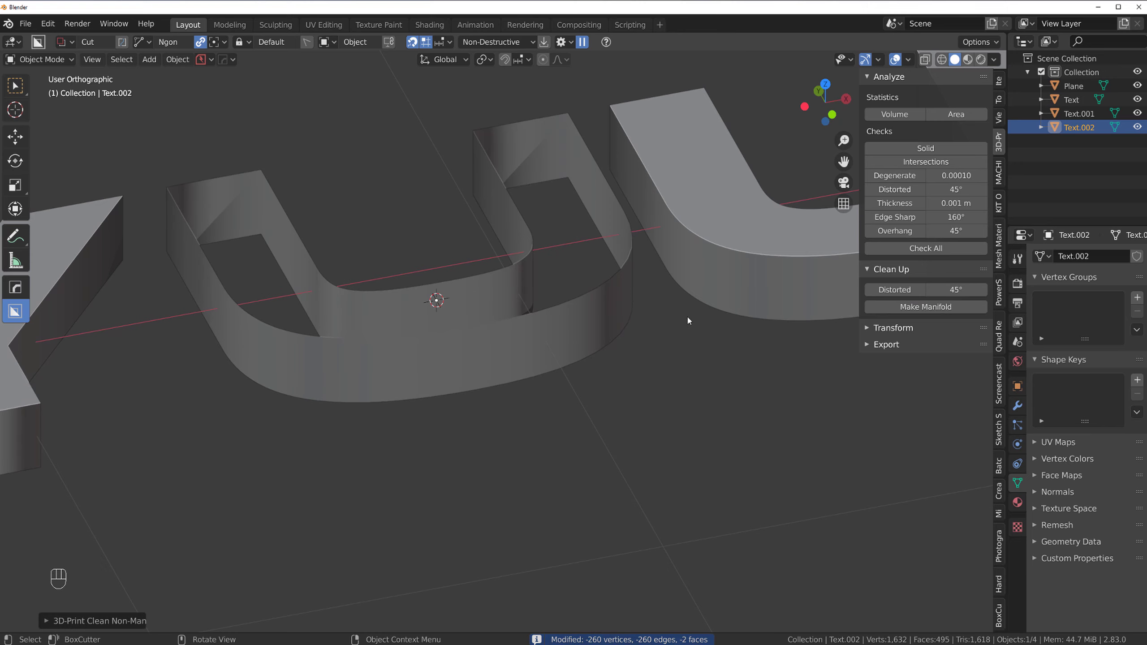
scroll(687, 321, up, 2)
key(Tab)
shift+middle_drag(553, 264, 613, 334)
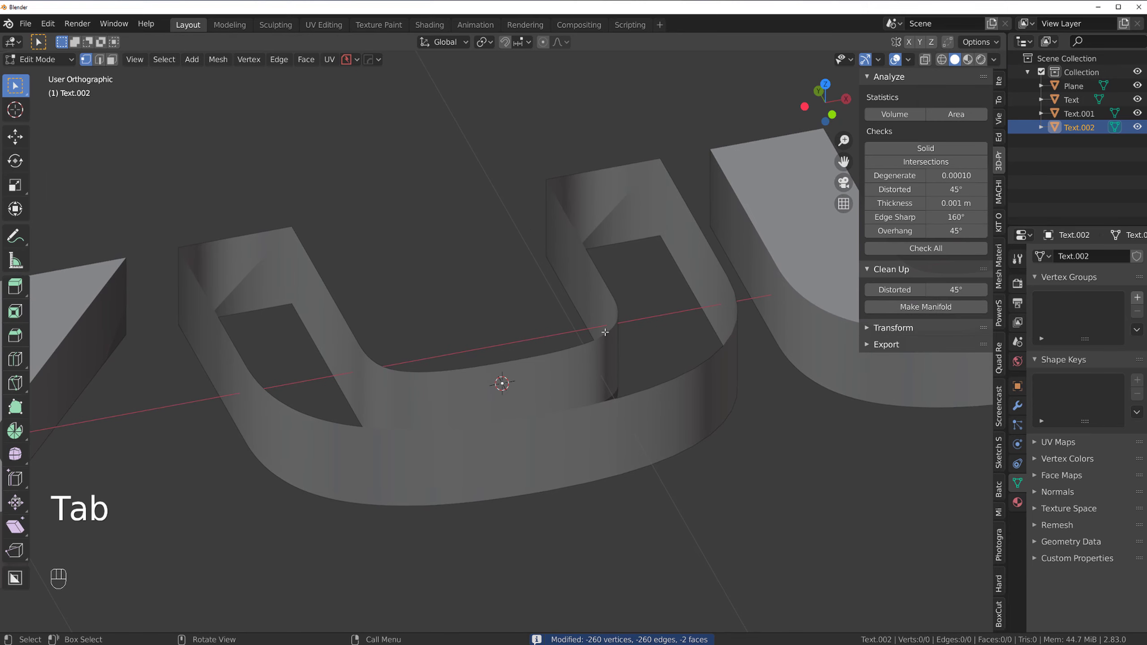
key(Tab)
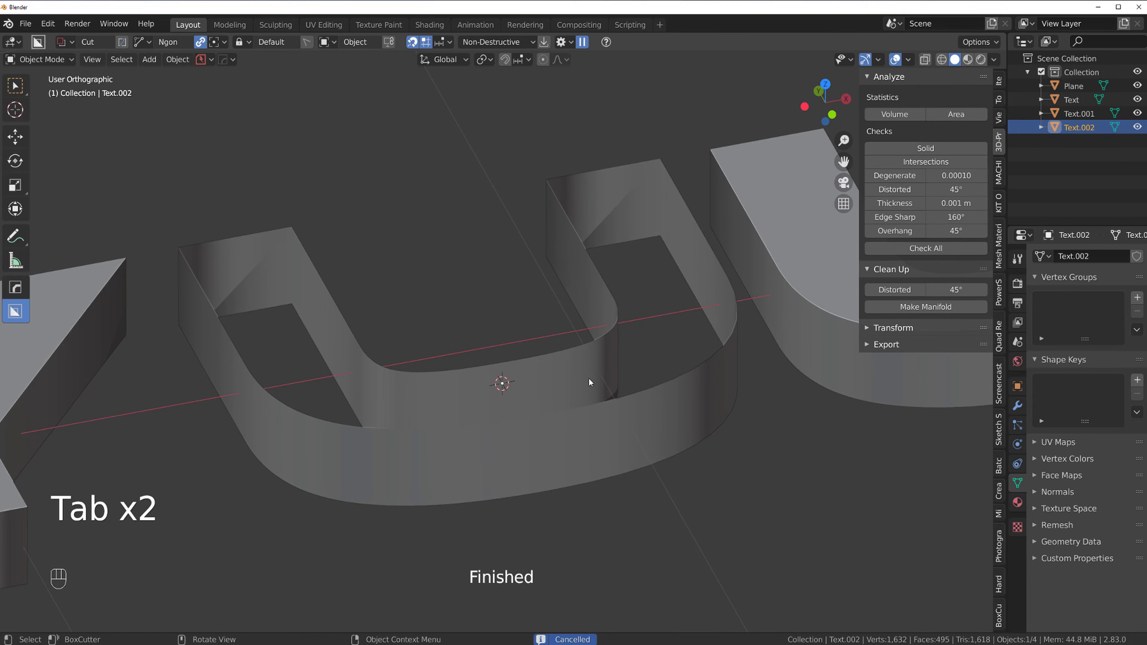
key(Tab)
key(Tab)
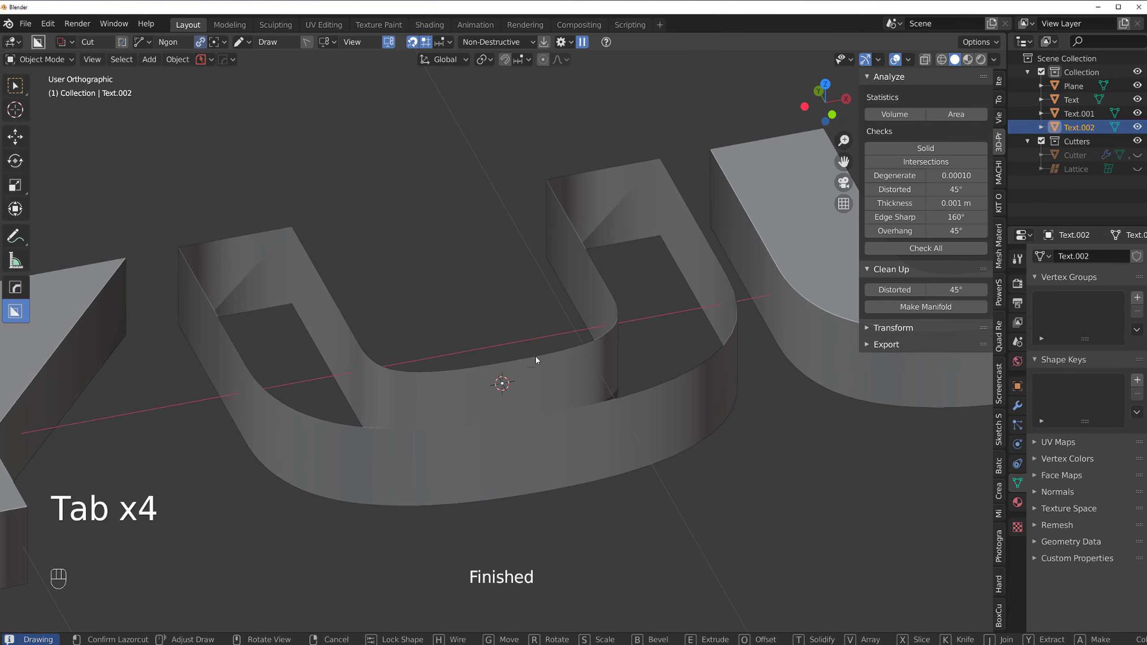
scroll(536, 357, down, 3)
right_click(538, 248)
key(Tab)
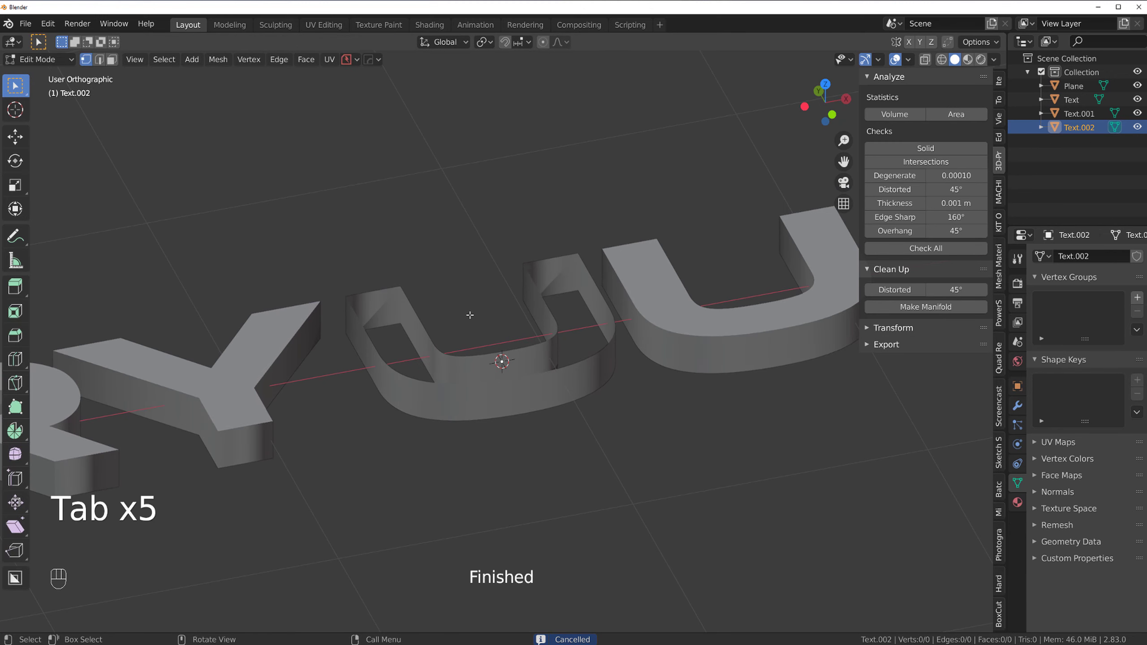
Select the boundary loop along the upper rim of the first U's wall object and fill it with a face
key(Tab)
click(518, 367)
key(Tab)
scroll(519, 367, up, 3)
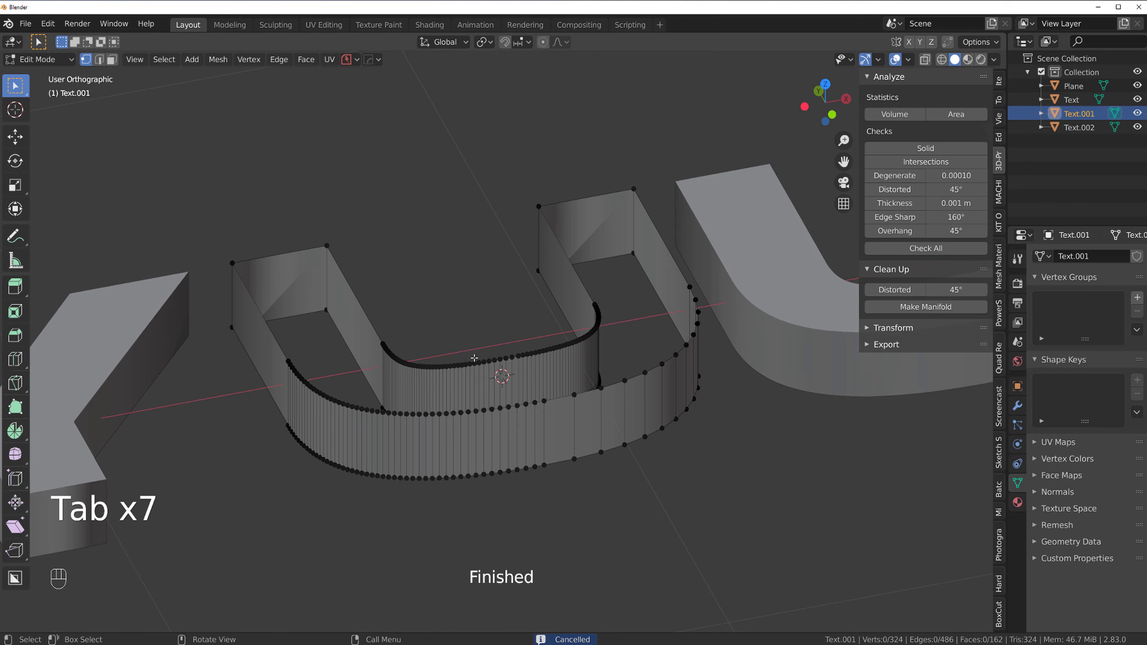
alt+click(470, 364)
key(f)
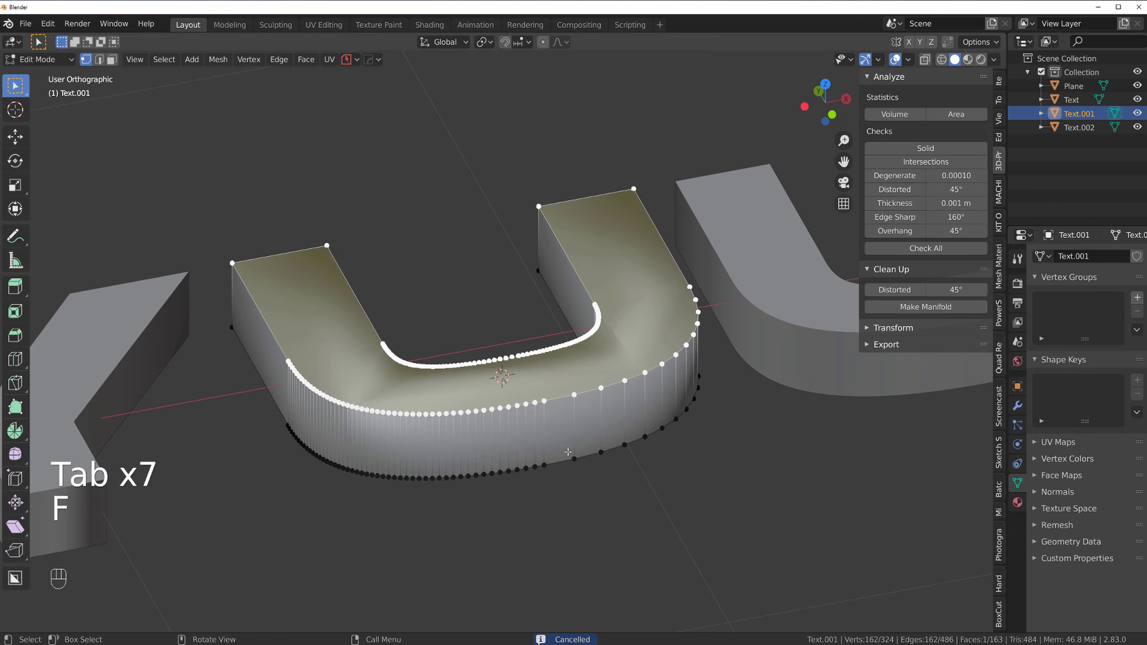
Fill the boundary loop on the underside of the first U's walls with a face
middle_drag(469, 364, 543, 378)
alt+click(559, 388)
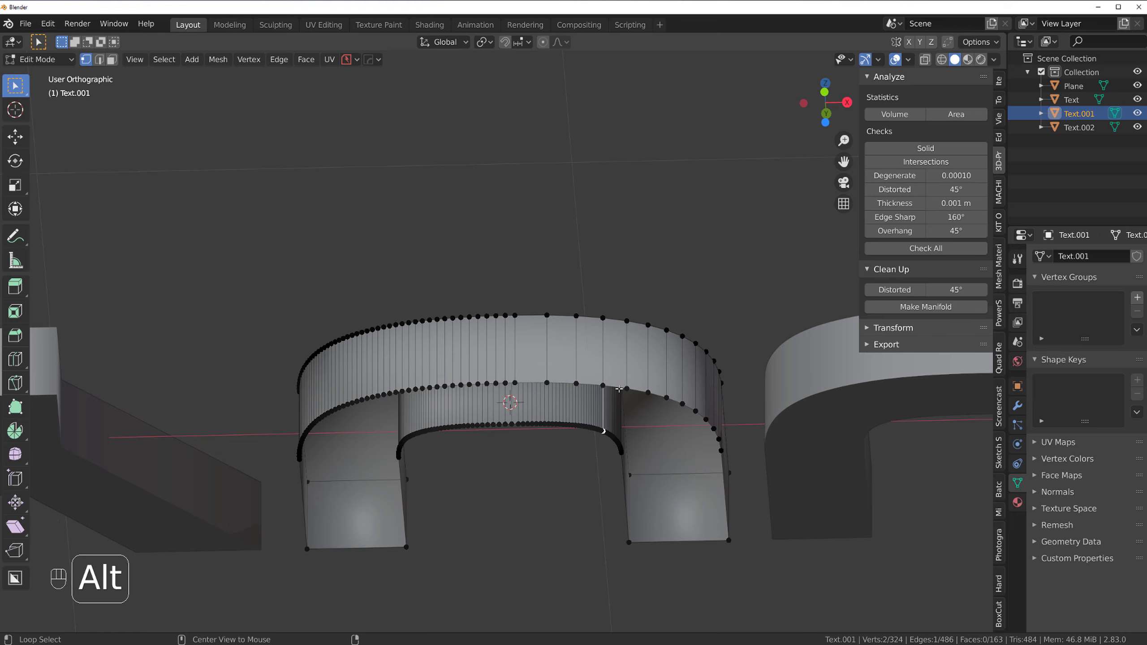
alt+click(590, 428)
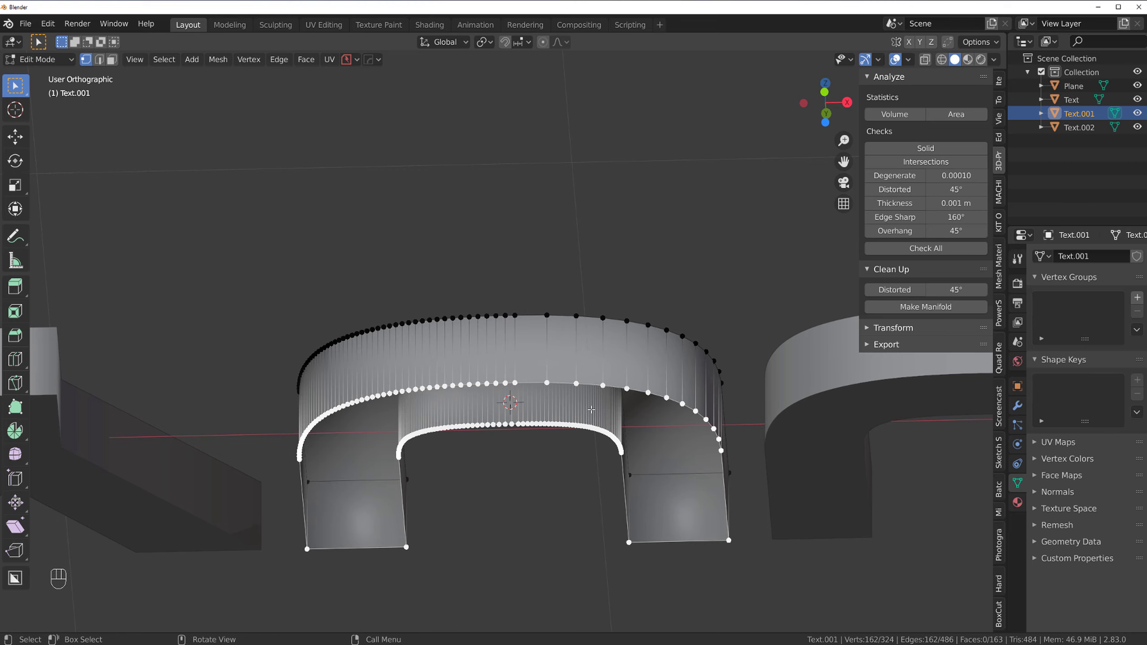
key(f)
key(Tab)
Apply the HardOps Sharpen operation to the closed first U with 30° sharpness and 60° auto smooth
middle_drag(591, 409, 576, 252)
key(q)
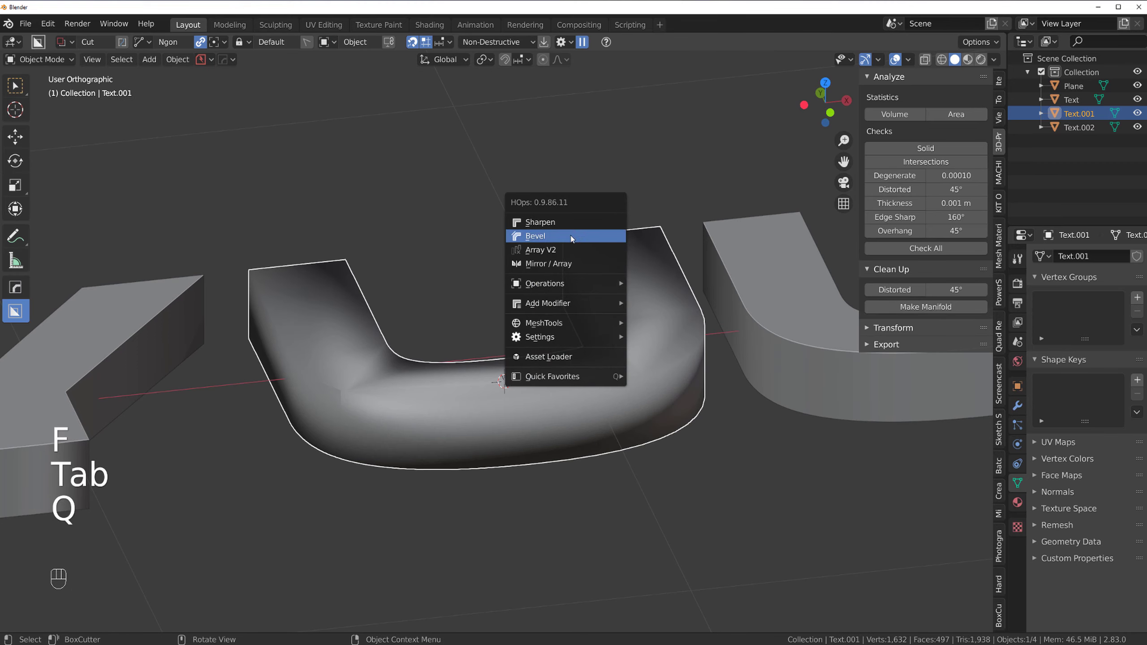
click(539, 230)
key(Tab)
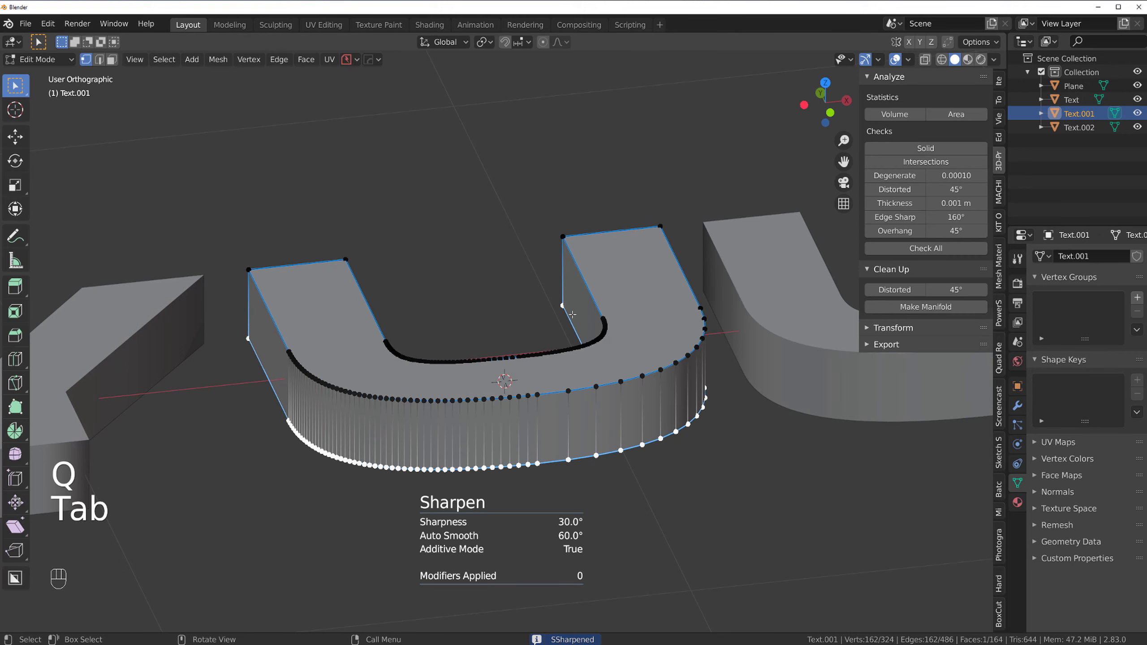
middle_drag(564, 311, 541, 349)
key(Tab)
scroll(565, 293, down, 4)
Set the closed first U's origin to the 3D cursor
key(alt+x)
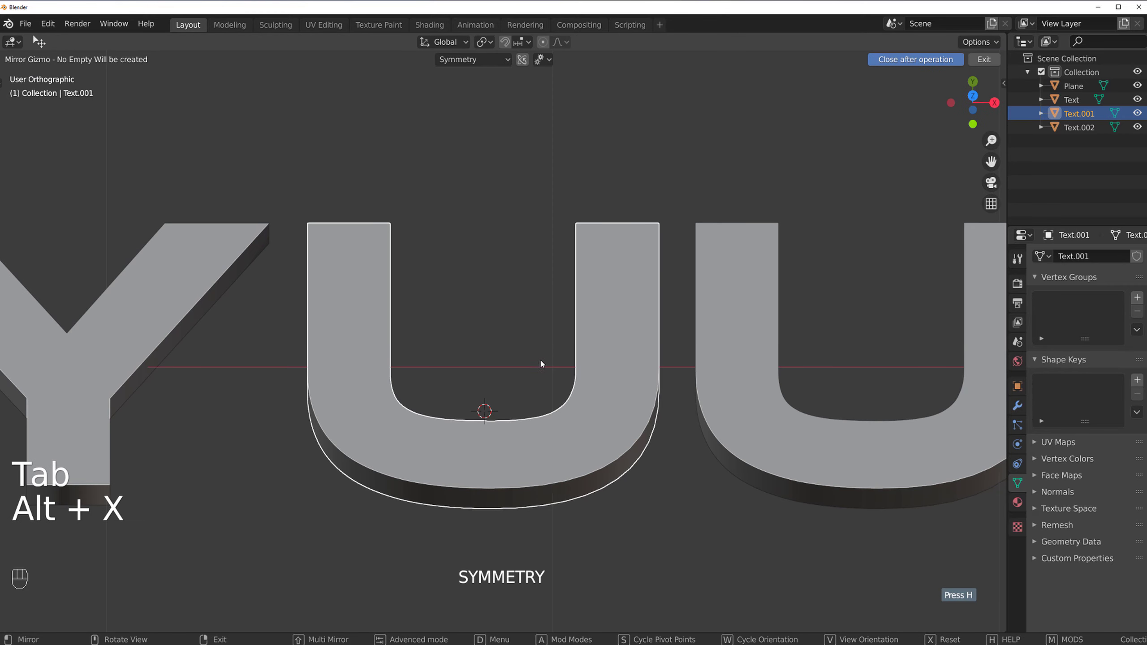
key(shift+s)
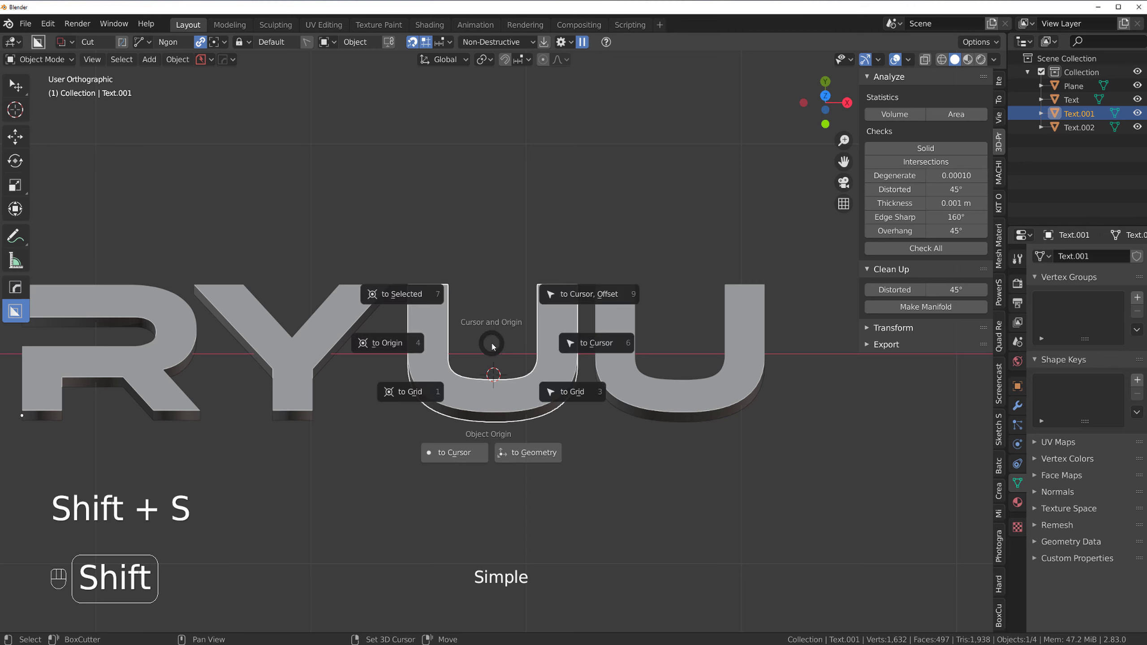
click(466, 459)
Symmetrize the closed first U across X about its new origin, copying the +X half onto the opposite side
scroll(532, 417, down, 1)
key(alt+x)
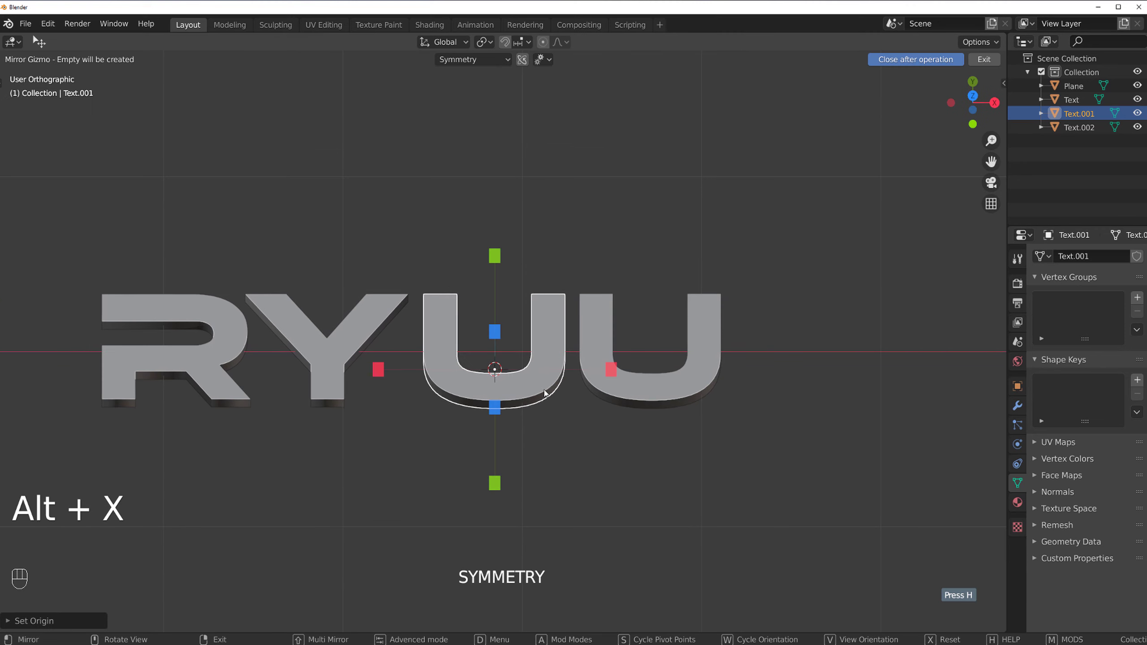
click(616, 373)
scroll(452, 352, up, 5)
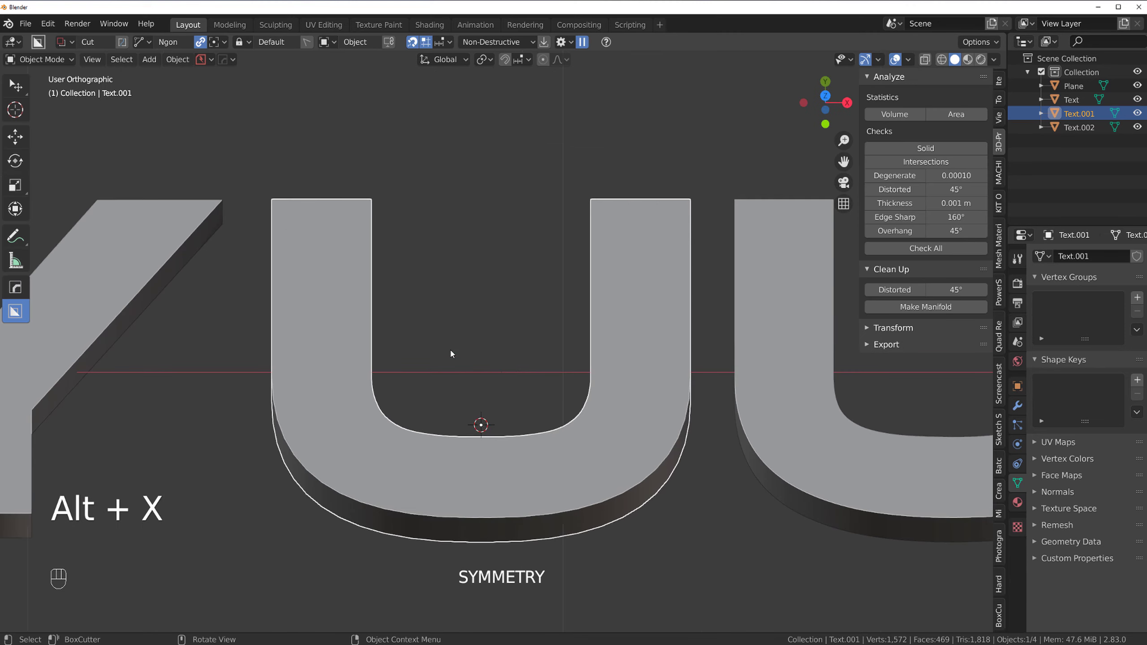
Open the symmetrized U in Edit Mode and examine its vertex layout around the centre seam
key(Tab)
key(Tab)
key(Tab)
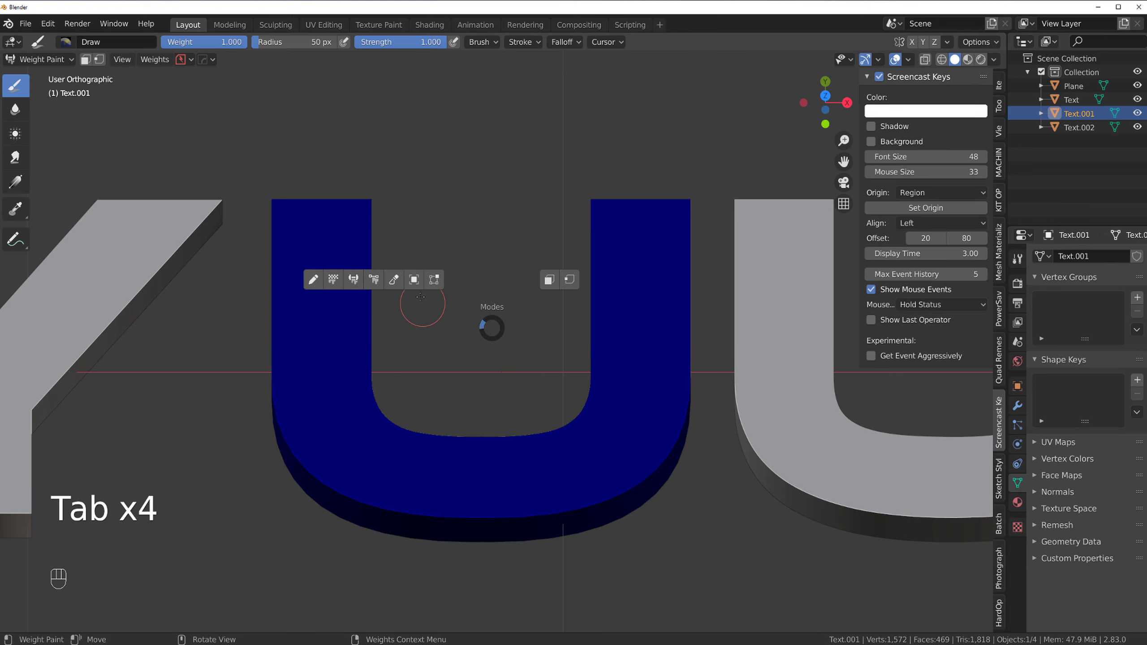
click(414, 280)
middle_drag(443, 319, 524, 271)
key(Tab)
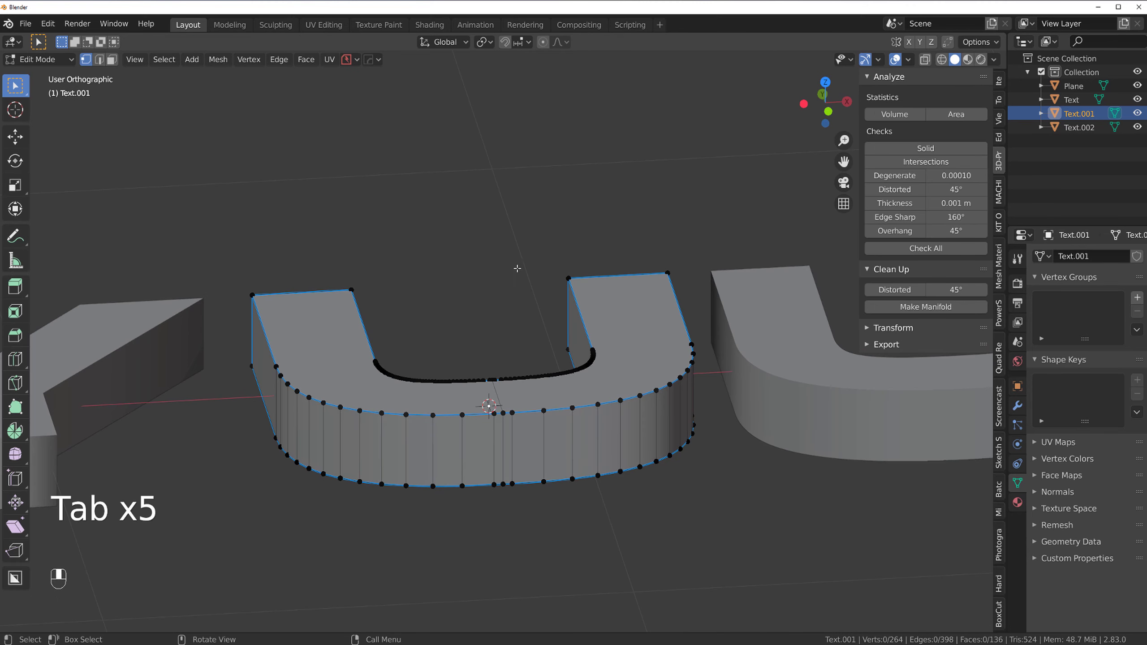
Dissolve the centre seam edge loop running around the symmetrized first U
key(Tab)
key(x)
click(501, 397)
scroll(515, 371, up, 4)
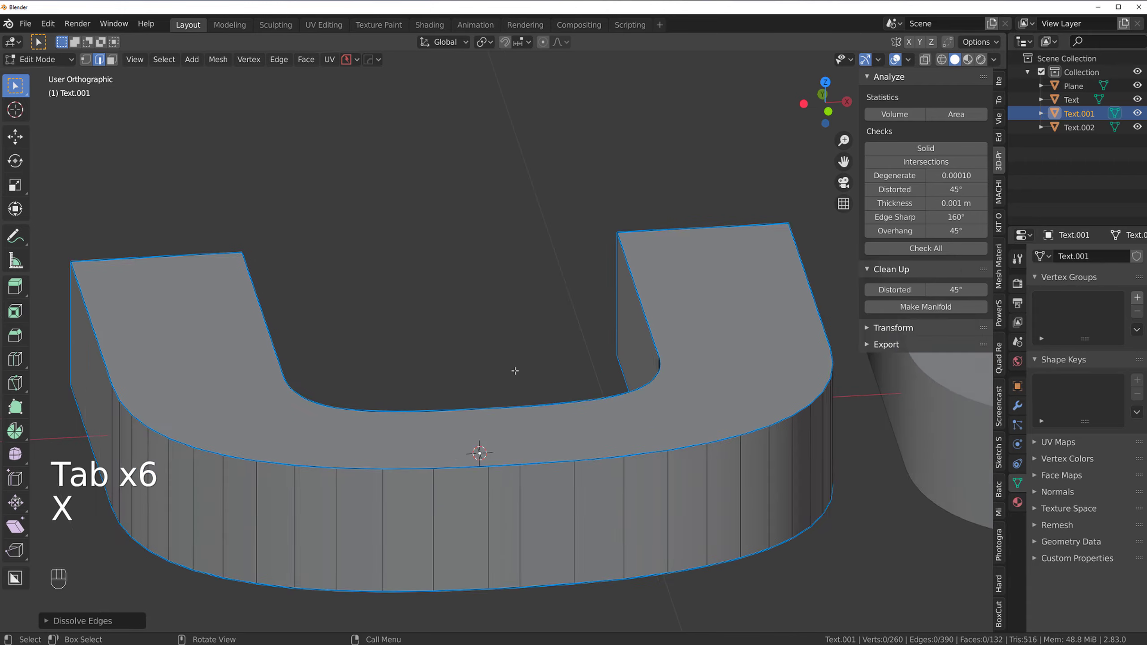
shift+middle_drag(514, 374, 454, 238)
key(Tab)
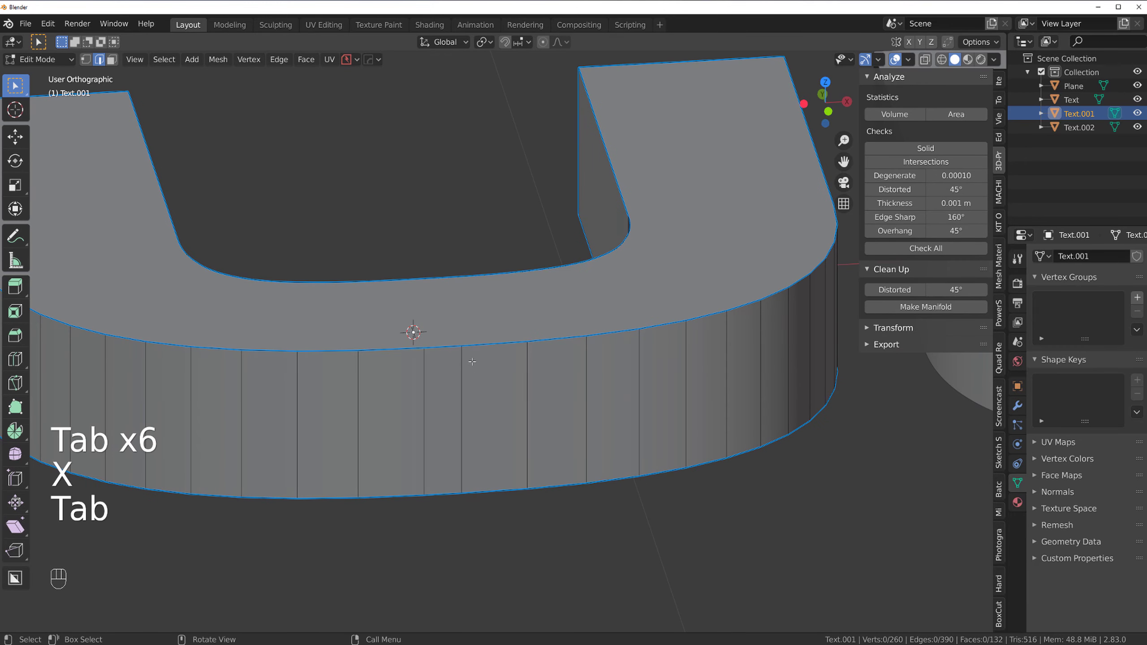
key(Tab)
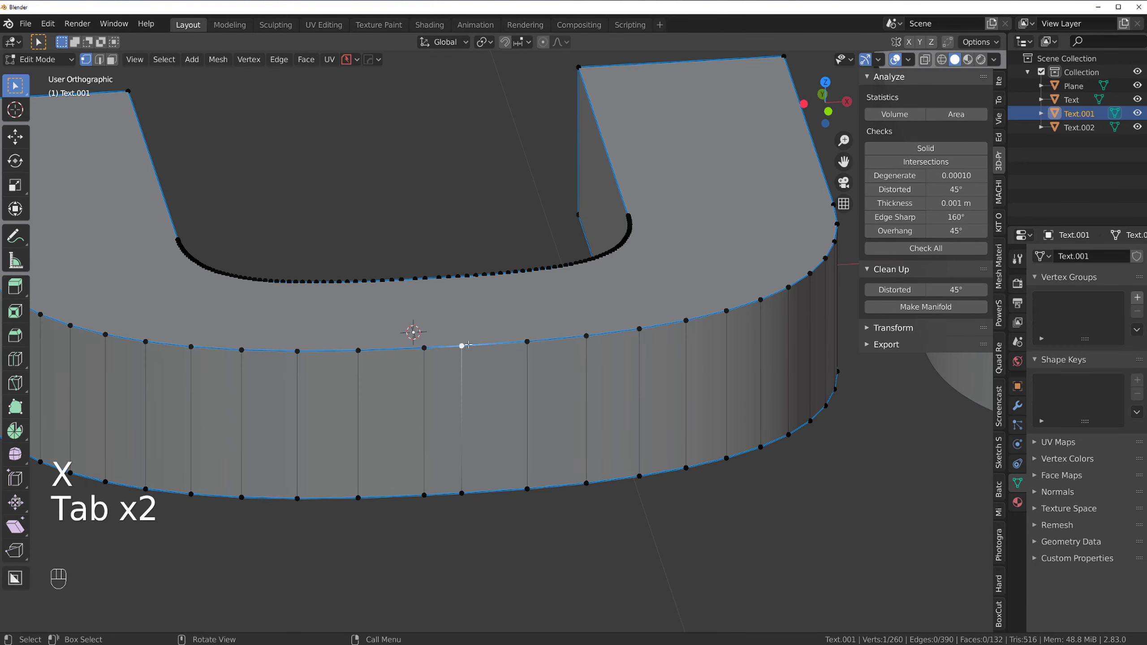
key(g)
right_click(505, 348)
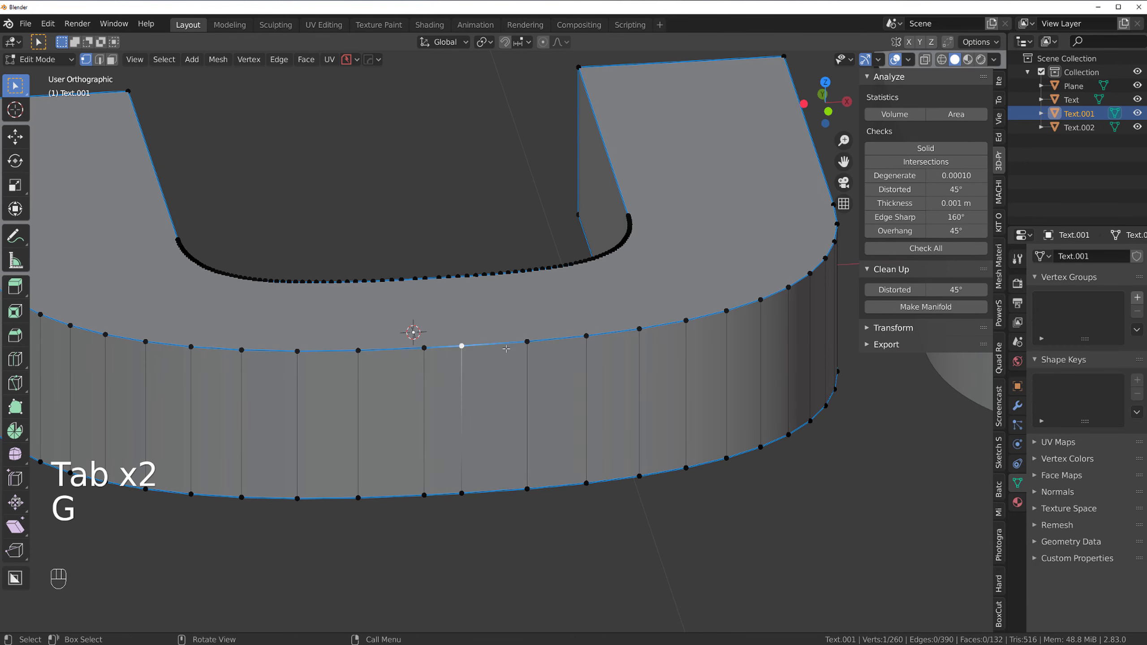
Inspect the first U from the side and front, checking the vertices around its outer centre
key(Tab)
scroll(524, 255, down, 4)
key(grave)
key(grave)
key(Tab)
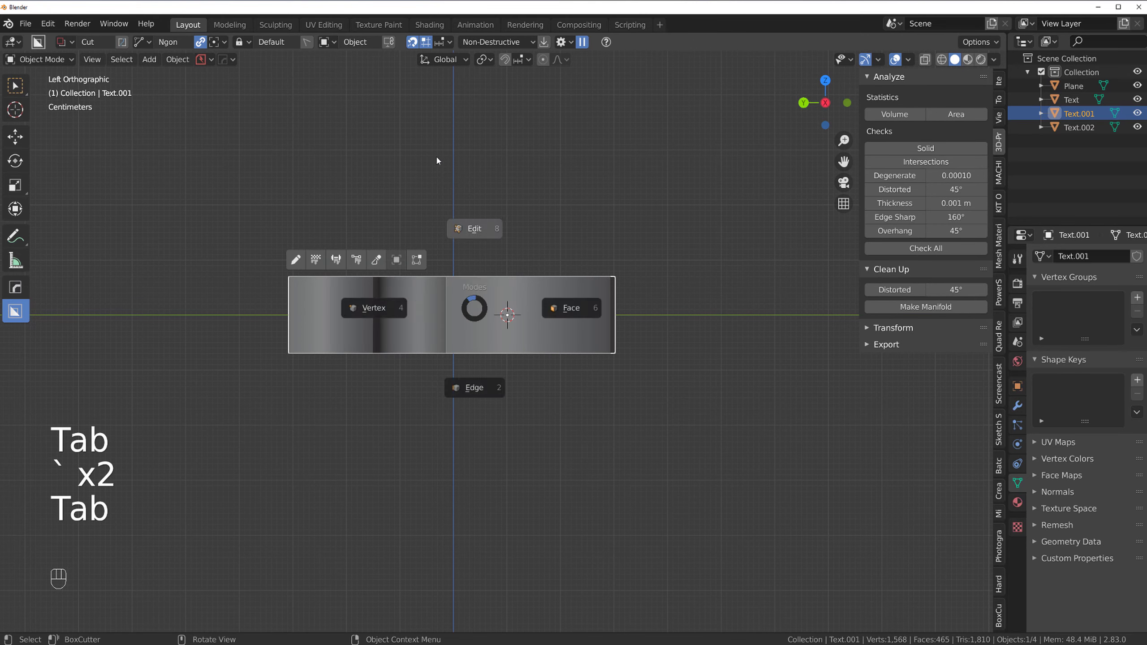
key(grave)
key(Tab)
key(grave)
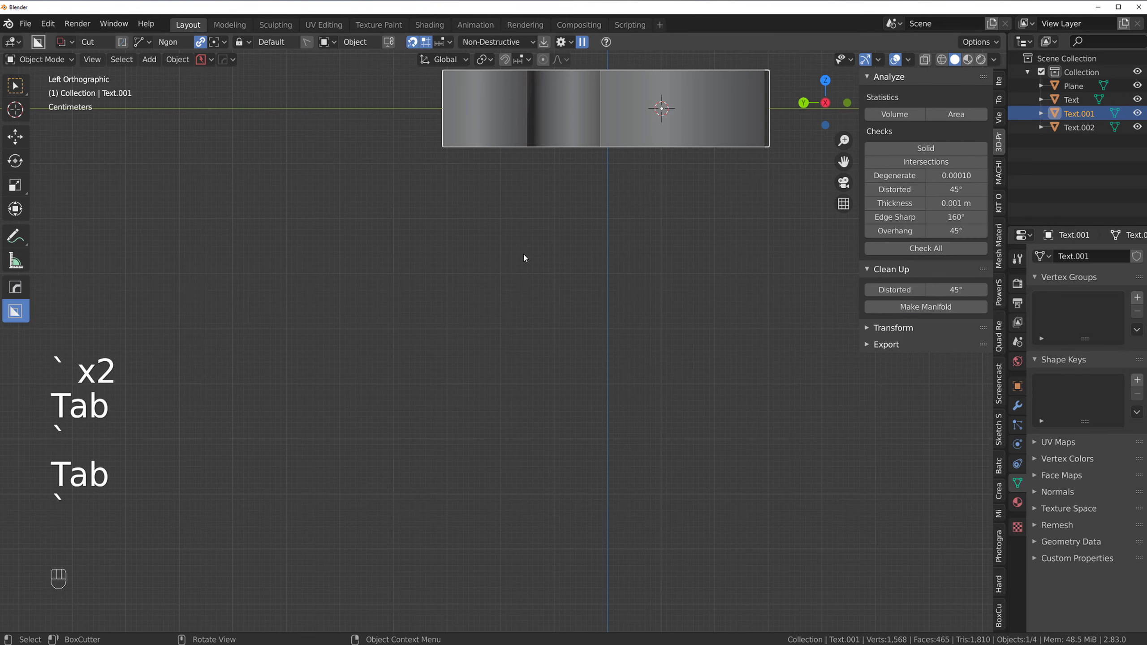
key(Tab)
middle_drag(531, 157, 409, 177)
shift+middle_drag(409, 177, 271, 274)
middle_drag(377, 194, 354, 233)
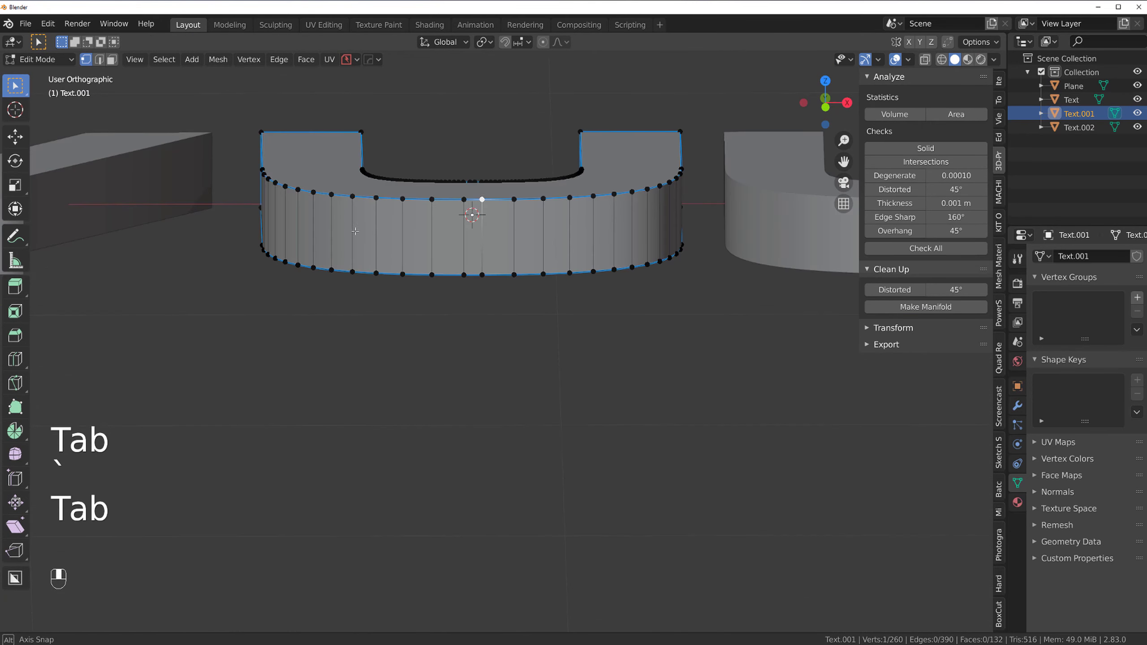
Try dissolving one of the two closely spaced vertical edges at the centre of the U's outer curve
scroll(487, 184, up, 2)
shift+middle_drag(487, 183, 451, 296)
middle_drag(427, 195, 436, 230)
key(Tab)
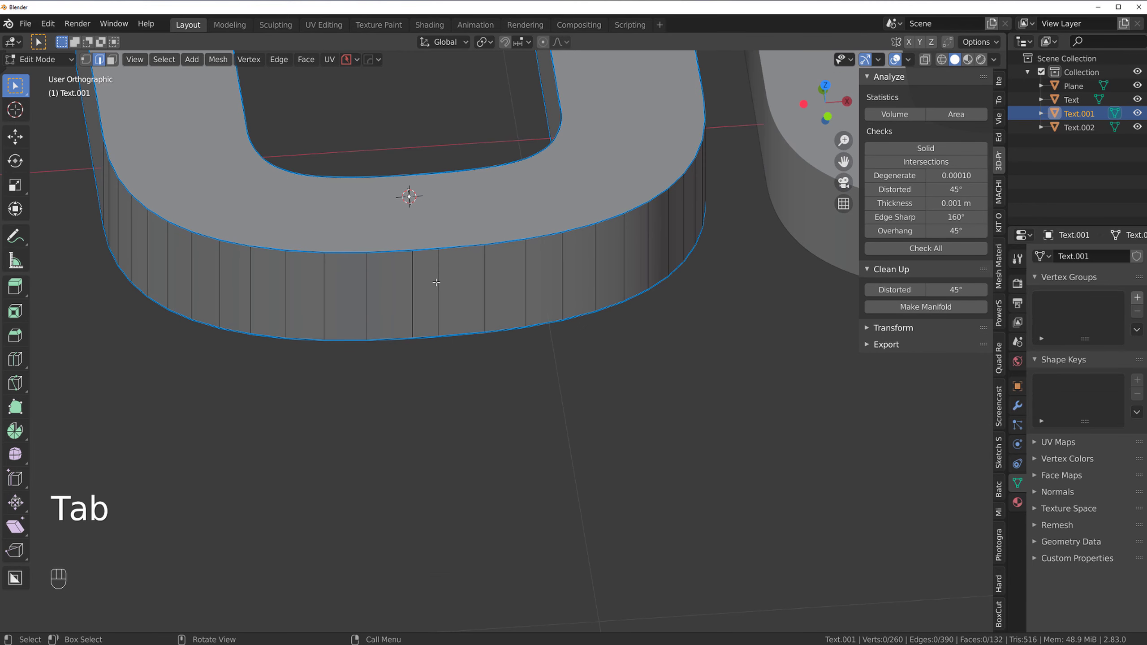
key(x)
click(412, 280)
middle_drag(412, 280, 410, 225)
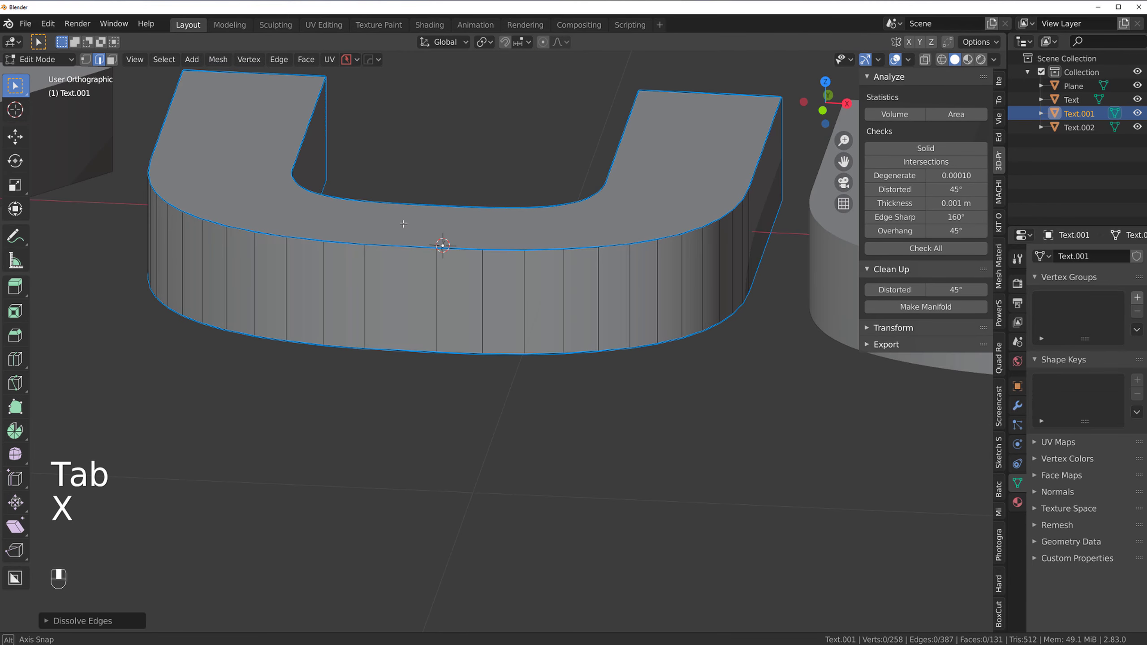
key(ctrl+z)
Dissolve every other vertical edge along the +X half of the U's dense inner curve, up to the centre
middle_drag(485, 286, 498, 243)
key(Tab)
middle_drag(482, 157, 614, 212)
key(Tab)
mouse_move(529, 229)
middle_down()
mouse_move(546, 213)
mouse_move(546, 225)
middle_up()
scroll(546, 225, up, 3)
shift+middle_drag(400, 261, 456, 287)
middle_drag(416, 288, 542, 301)
middle_drag(515, 301, 473, 300)
shift+middle_drag(504, 297, 535, 380)
scroll(535, 379, up, 2)
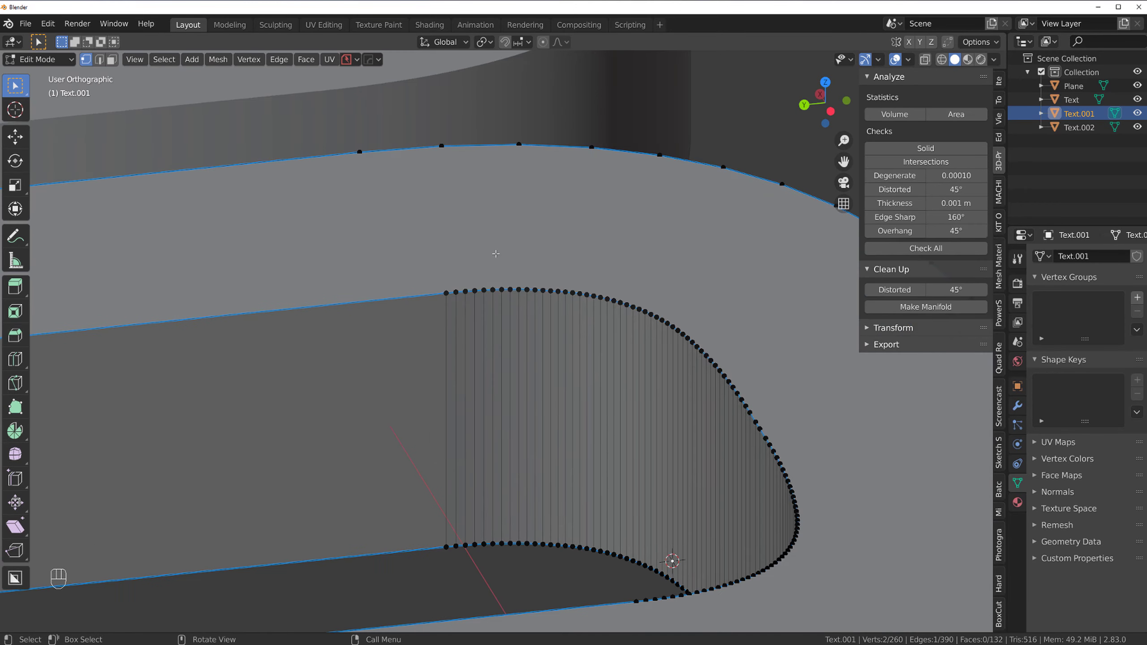
key(Tab)
key(shift)
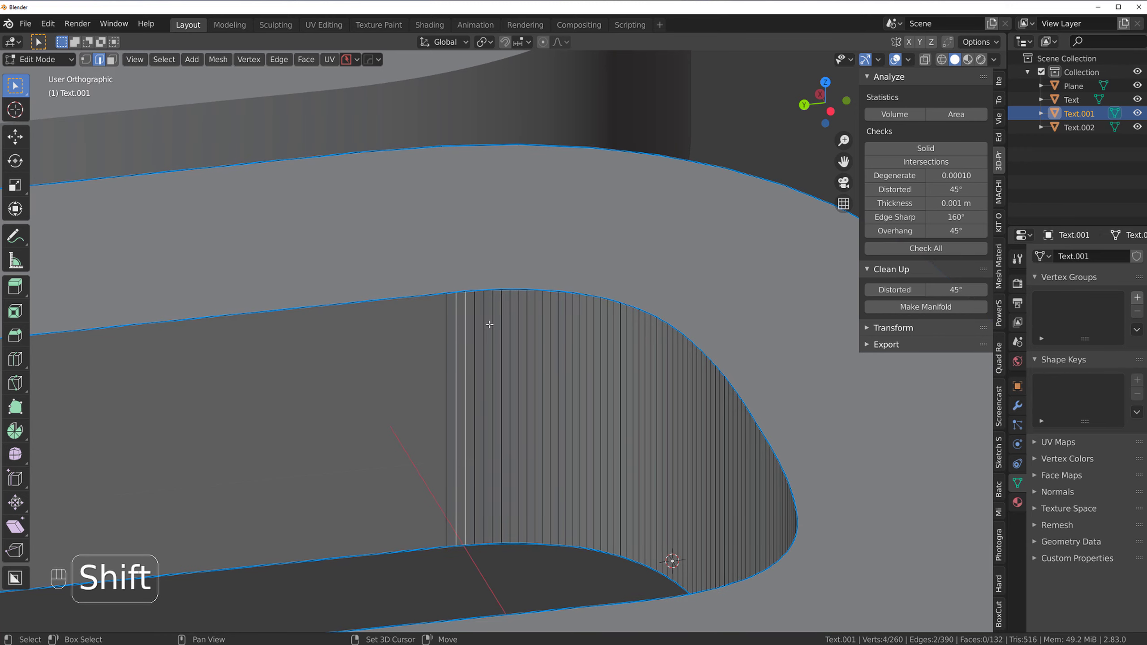
middle_drag(490, 324, 497, 333)
scroll(498, 333, up, 2)
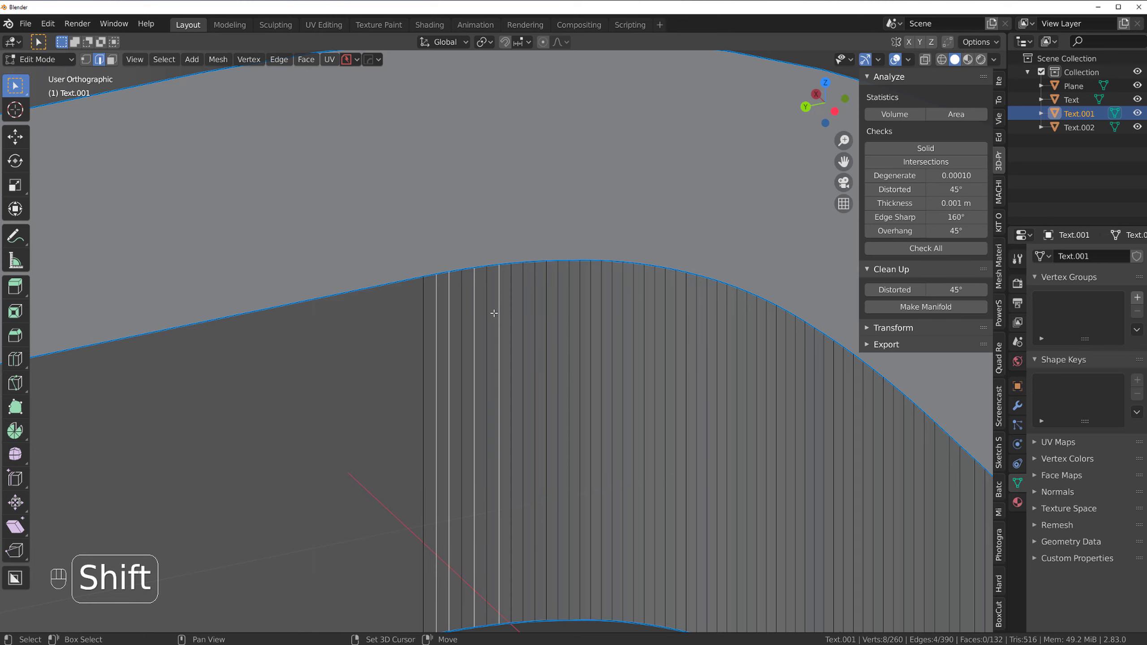
key(ctrl+z)
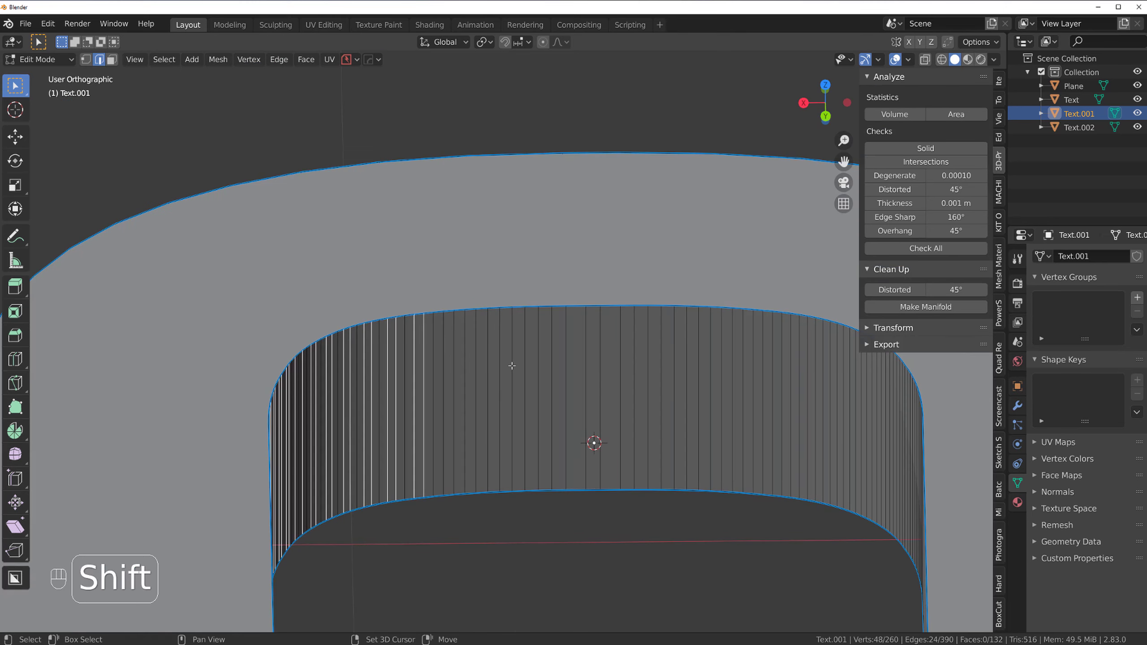
scroll(510, 366, up, 2)
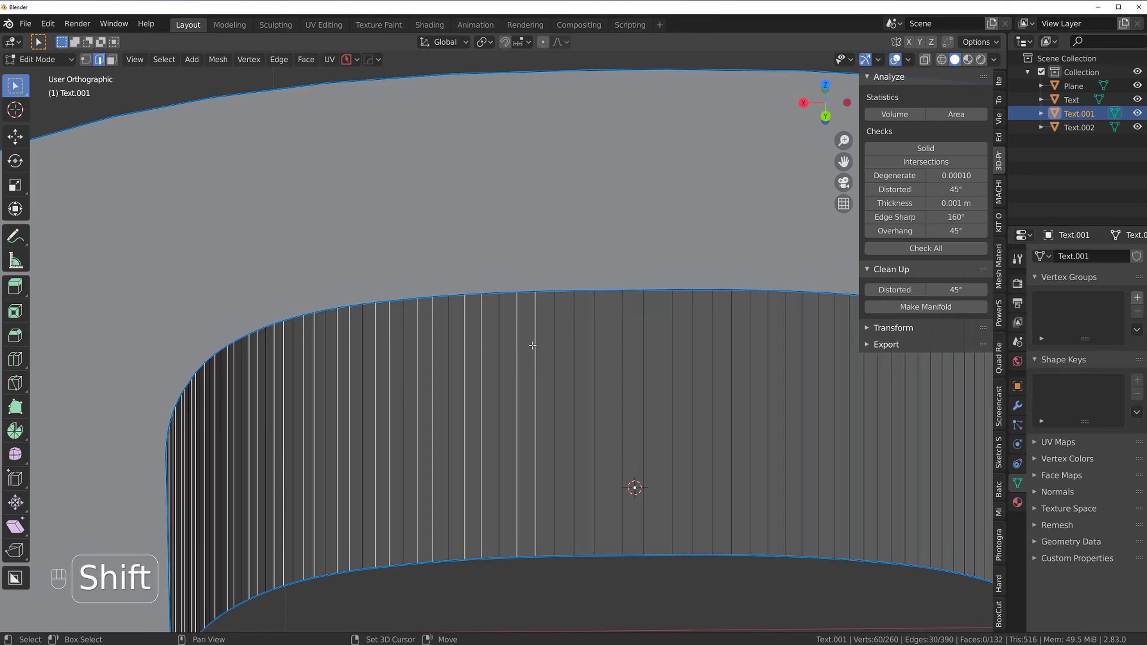
shift+click(594, 360)
key(x)
click(592, 360)
scroll(592, 366, down, 2)
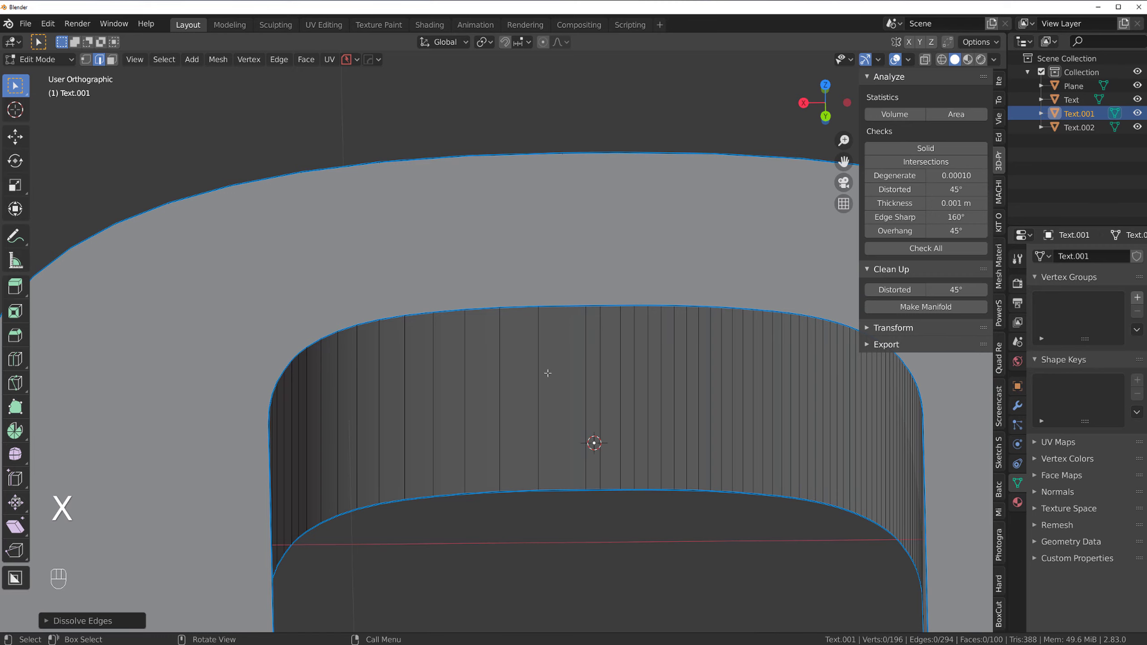
Dissolve the leftover closely spaced vertical edge near the centre of the thinned inner curve
middle_drag(548, 373, 474, 375)
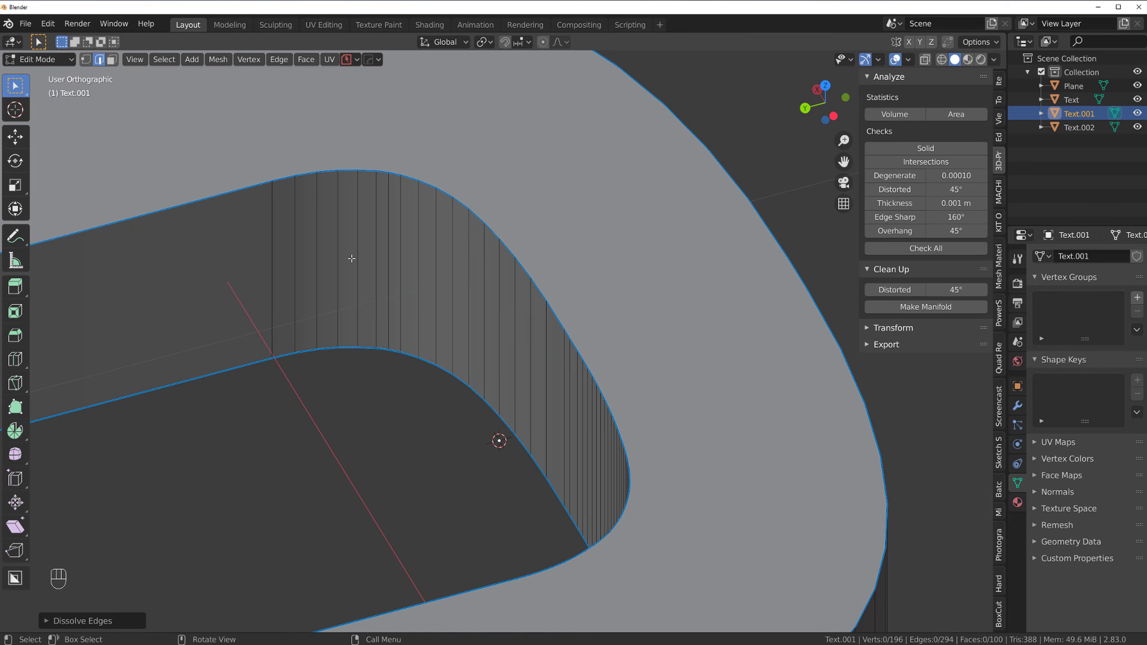
key(x)
click(387, 246)
middle_drag(500, 274, 610, 264)
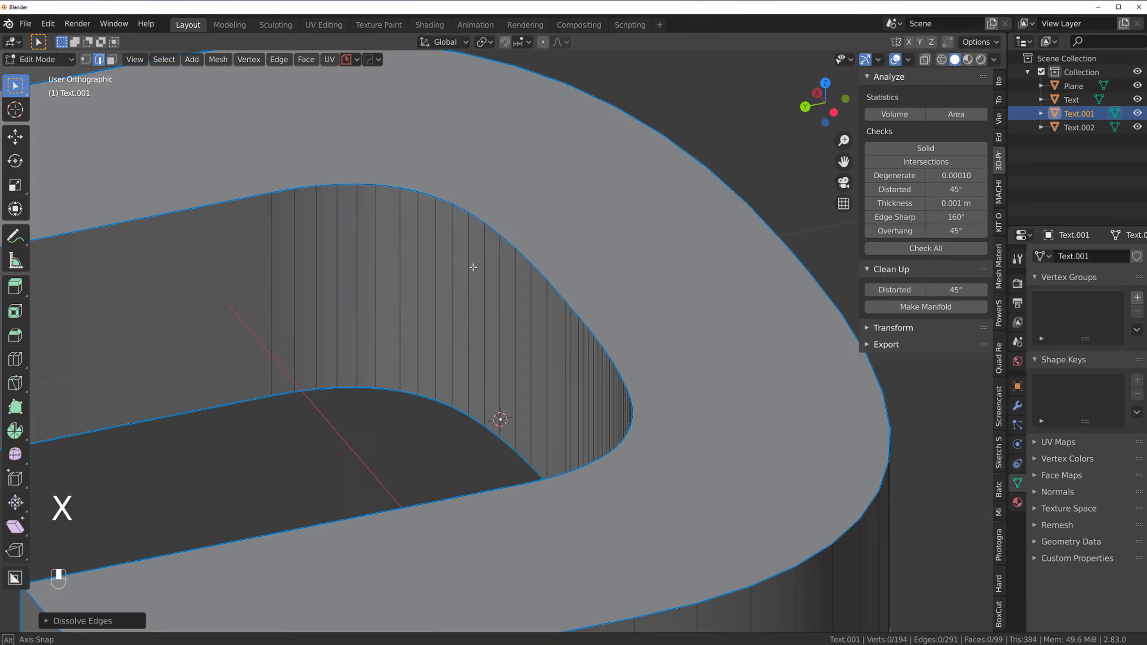
Symmetrize the first U across X again, copying the half with the thinned inner curve onto the opposite side
scroll(473, 268, down, 3)
key(Tab)
key(alt+x)
click(550, 293)
key(Tab)
Dissolve the four-edge centre seam loop left around the U by the second symmetrize
scroll(512, 271, up, 3)
key(Tab)
key(Tab)
key(x)
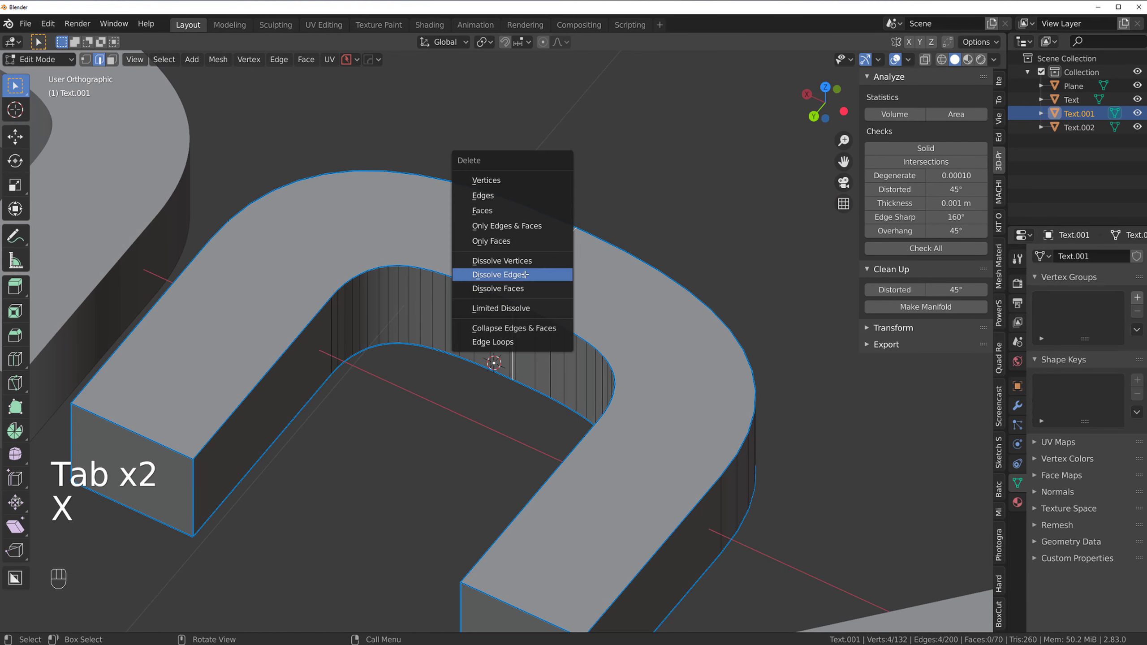
click(547, 262)
scroll(550, 288, up, 3)
middle_drag(549, 287, 544, 298)
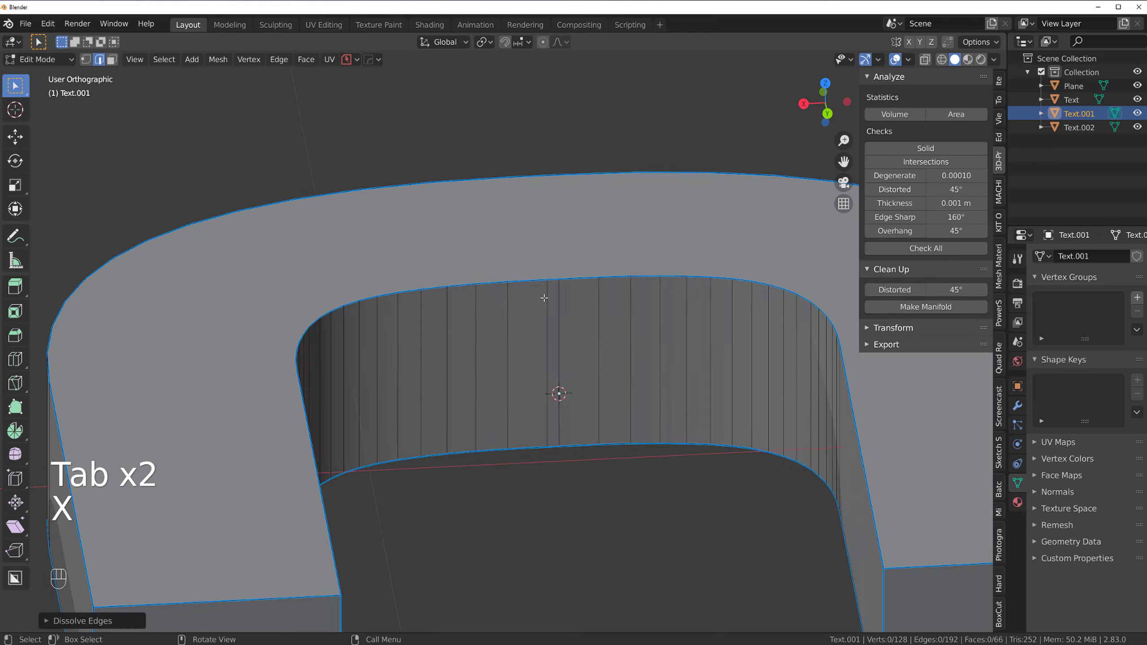
Merge the two closely spaced centre vertices at their midpoint on both rims of the inner curve, using MACHIN3 Smart Vert
scroll(544, 299, up, 2)
alt+click(566, 322)
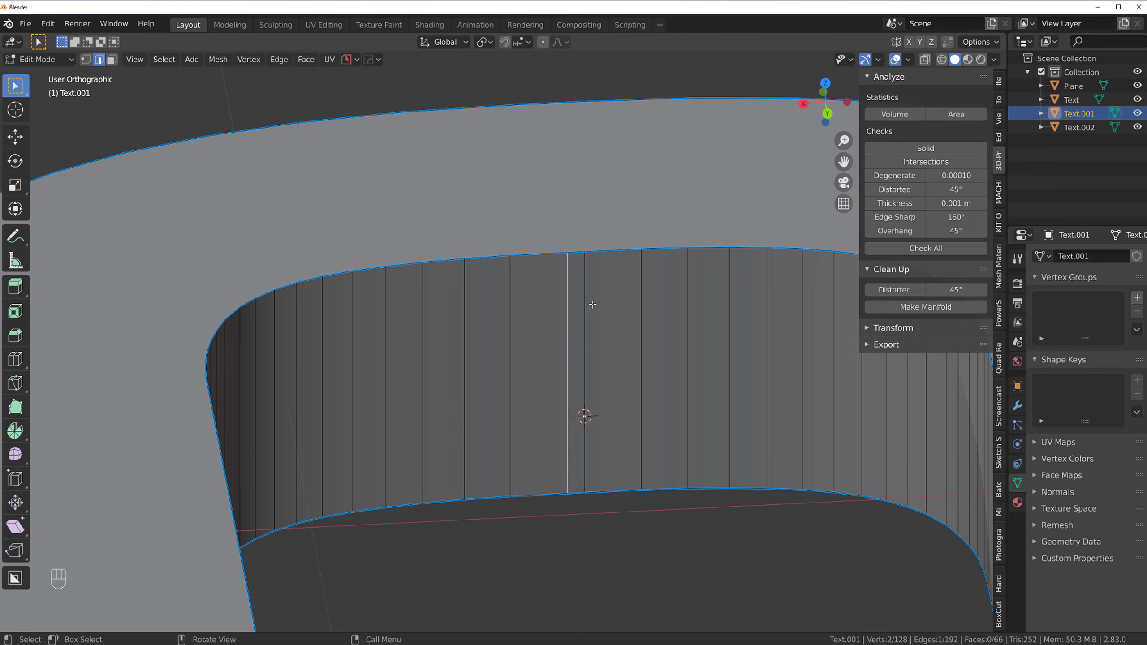
key(Tab)
click(572, 258)
shift+click(583, 255)
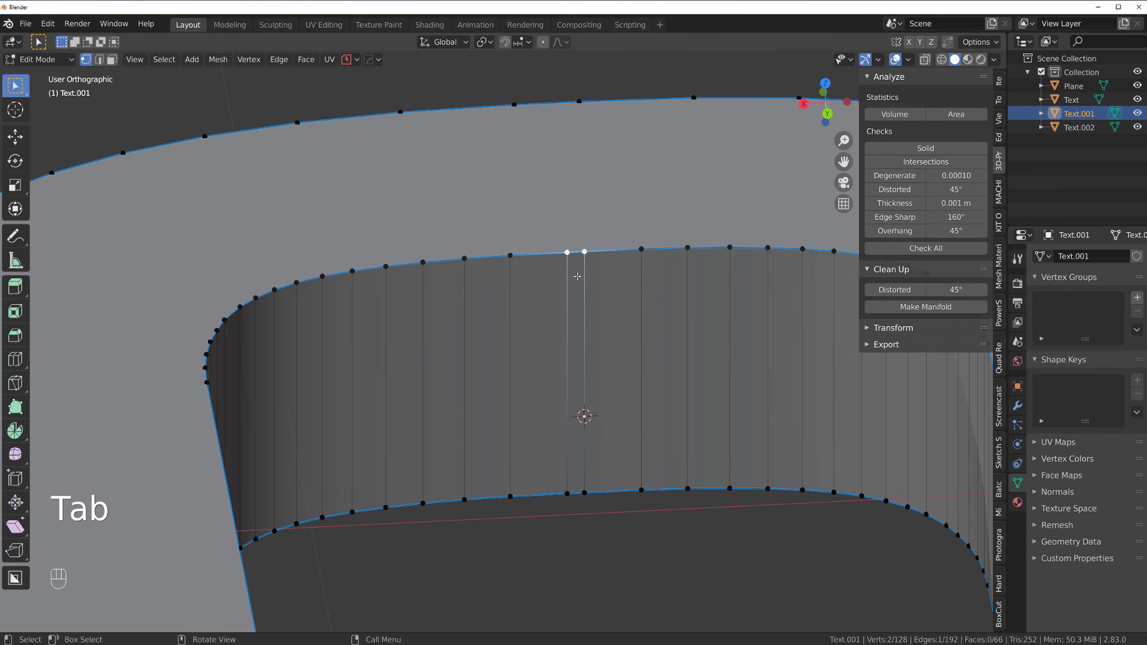
key(1)
click(567, 489)
shift+click(585, 488)
key(ctrl+z)
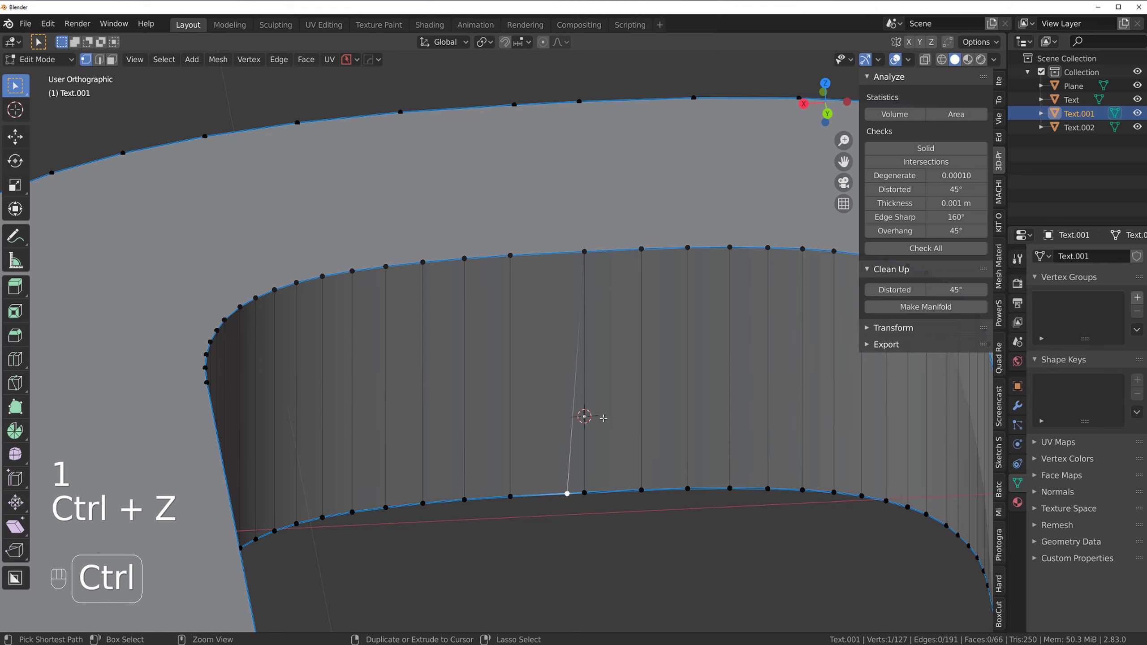
key(shift+1)
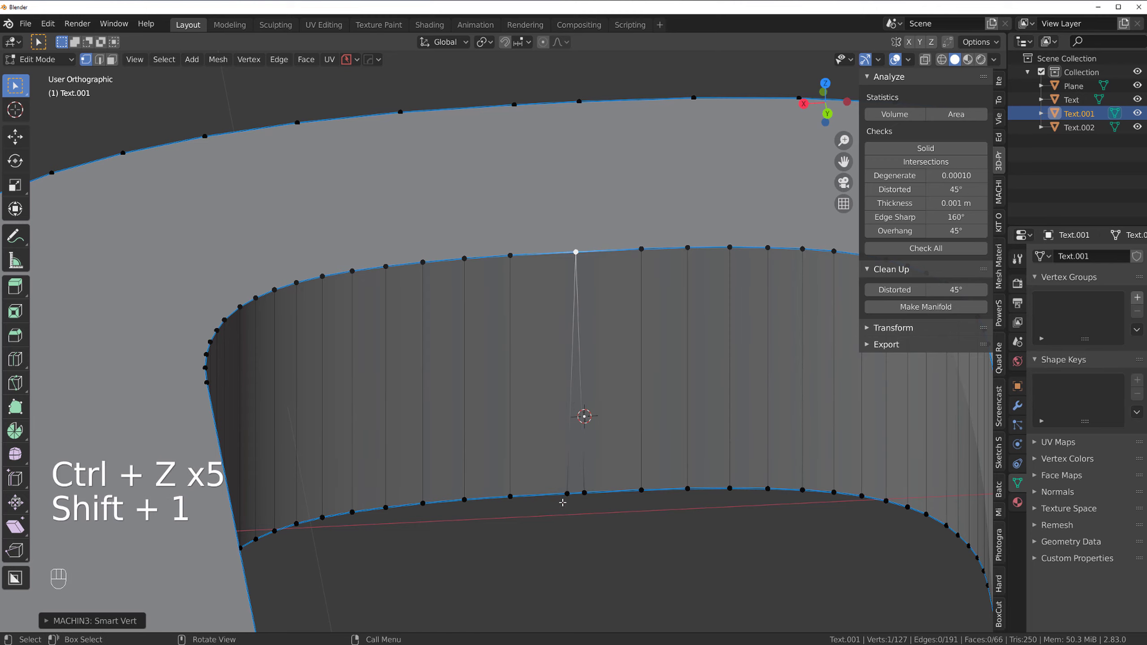
key(shift+1)
scroll(538, 438, down, 4)
middle_drag(538, 436, 651, 346)
scroll(588, 376, up, 2)
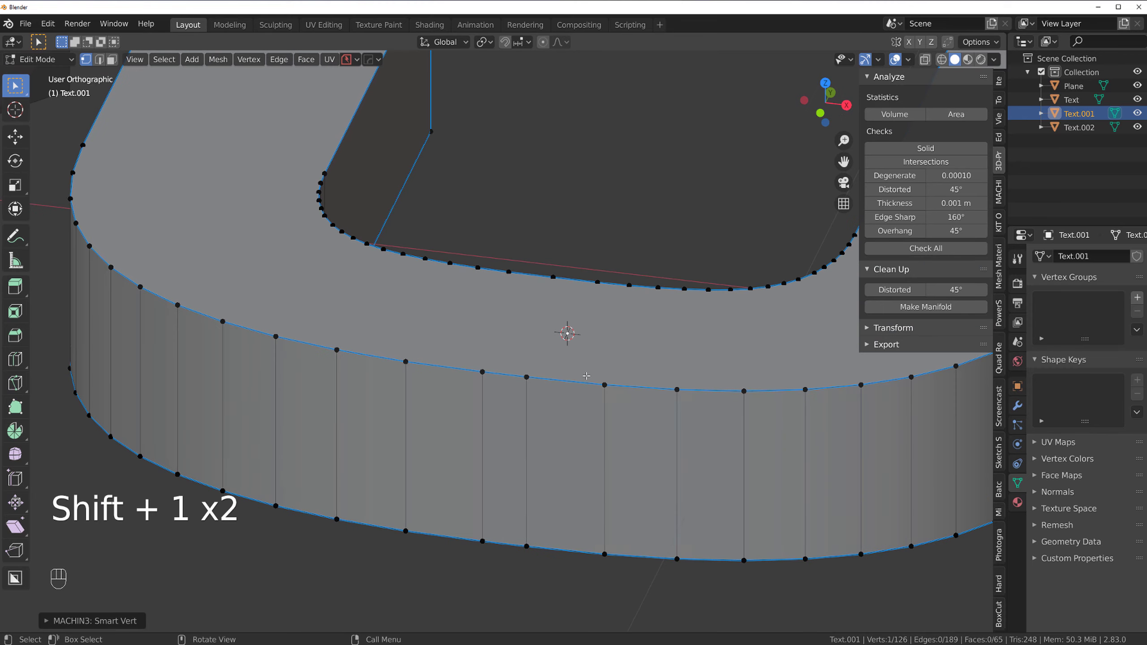
mouse_move(587, 376)
middle_down()
mouse_move(614, 423)
mouse_move(607, 380)
mouse_move(587, 376)
middle_up()
scroll(573, 402, down, 3)
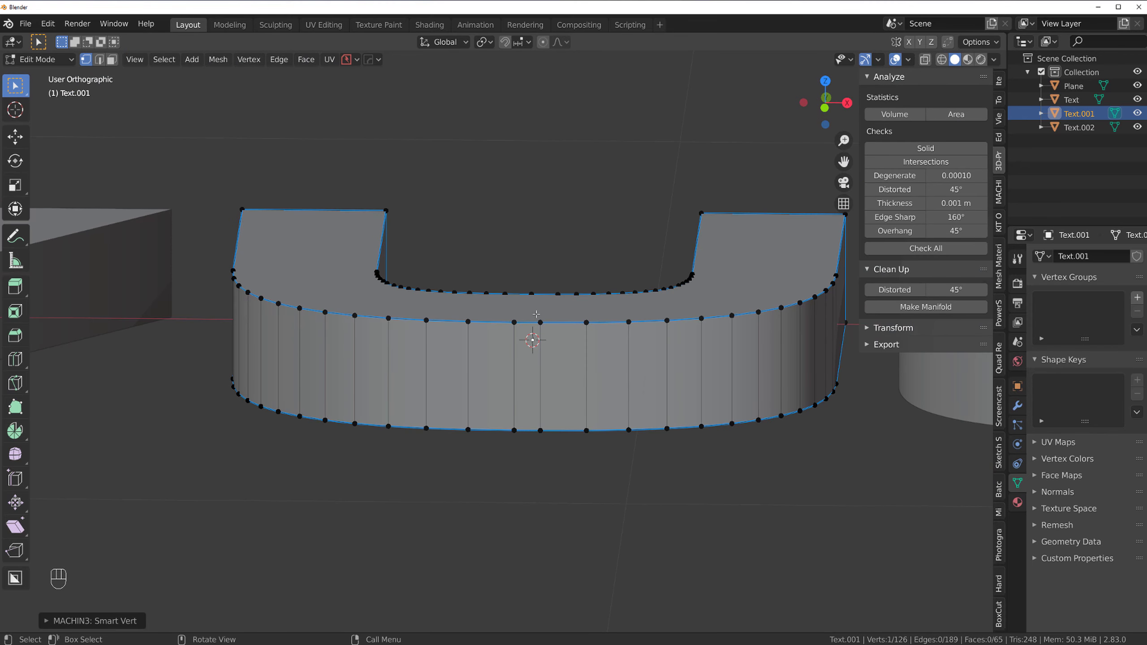
Duplicate the cleaned first U in Object Mode from the top view and move the copy along X over the second U
key(Tab)
scroll(558, 423, down, 1)
scroll(564, 406, down, 6)
key(grave)
scroll(528, 312, down, 3)
shift+middle_drag(510, 322, 447, 348)
scroll(451, 360, up, 4)
key(shift+d)
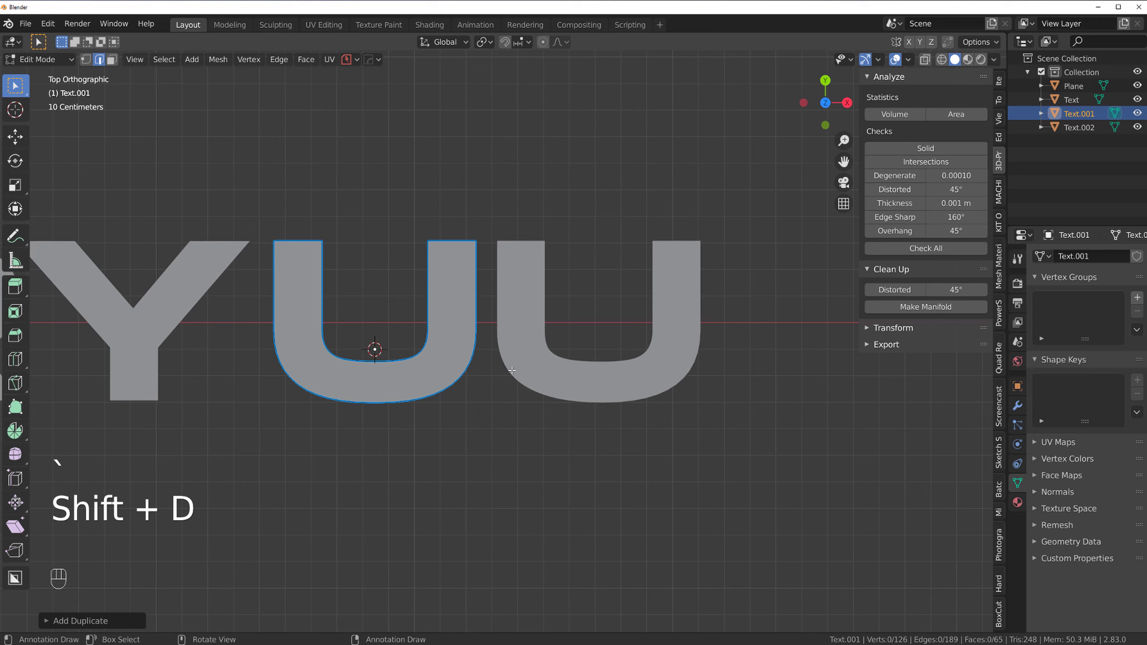
right_click(450, 344)
key(Tab)
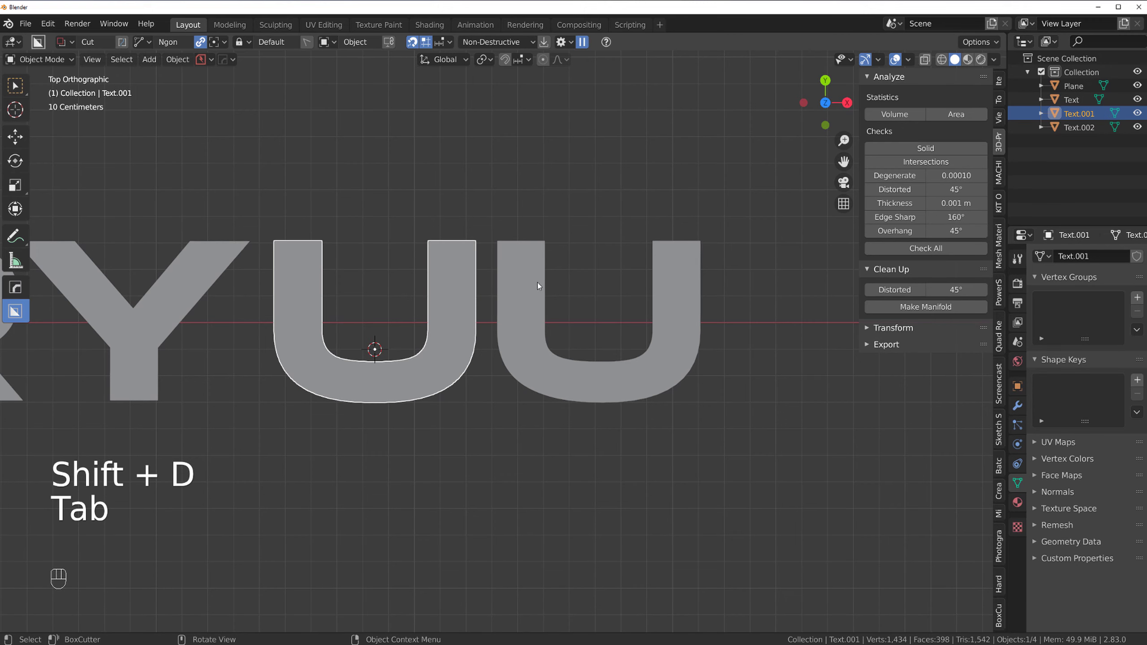
key(shift+d)
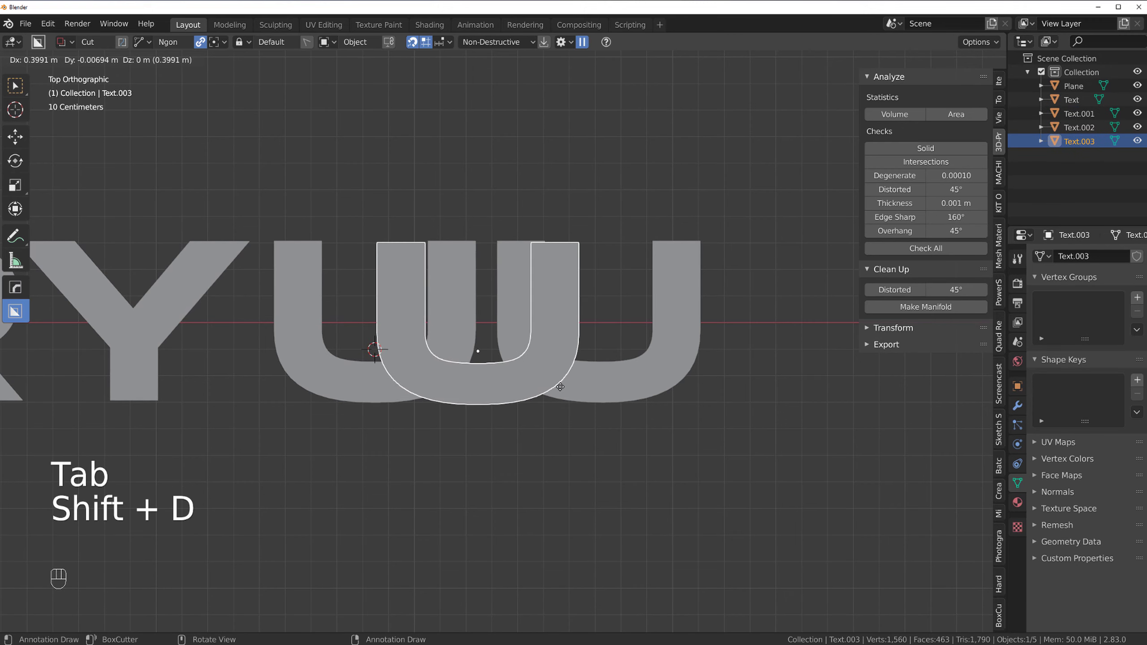
key(shift)
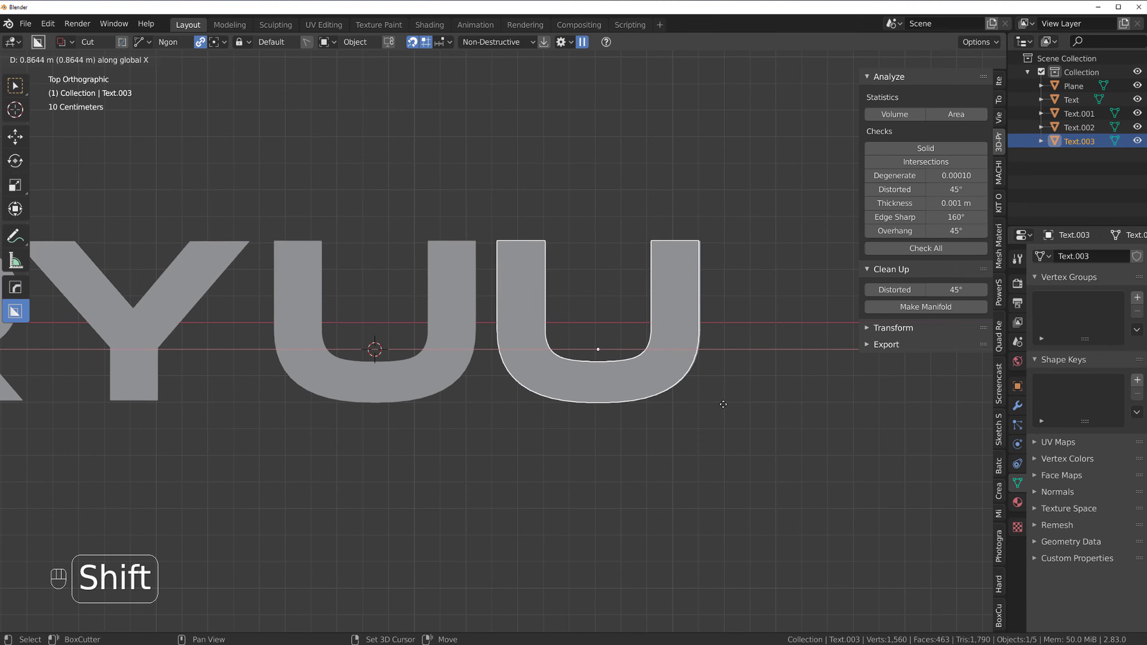
click(748, 410)
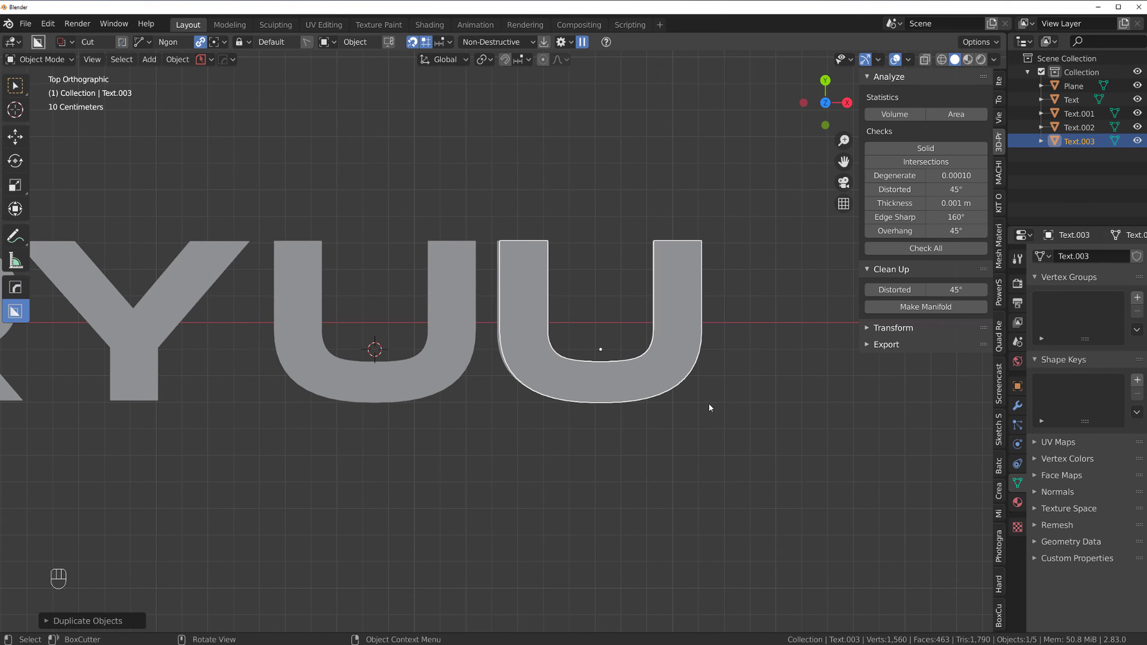
Nudge the duplicated U about 0.007 m towards −X to align it with the original second U
scroll(708, 401, up, 7)
shift+middle_drag(659, 361, 532, 336)
scroll(542, 345, down, 3)
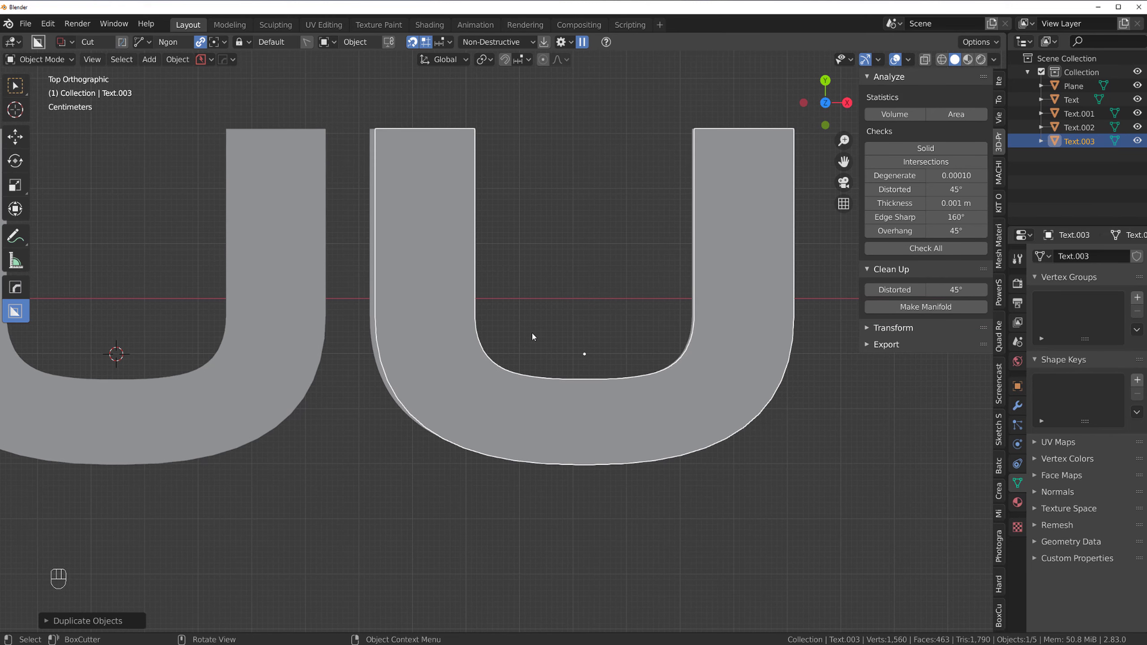
key(g)
key(shift)
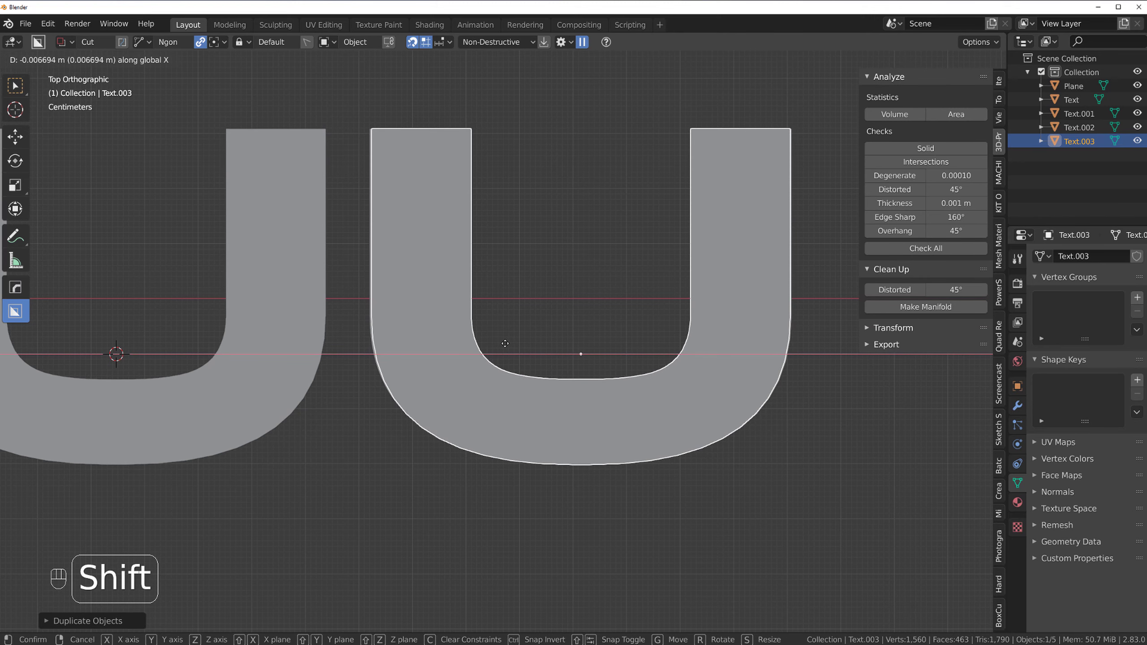
click(505, 343)
Hide the aligned U copy and switch from BoxCutter to the Select Box tool
key(h)
drag(367, 365, 360, 356)
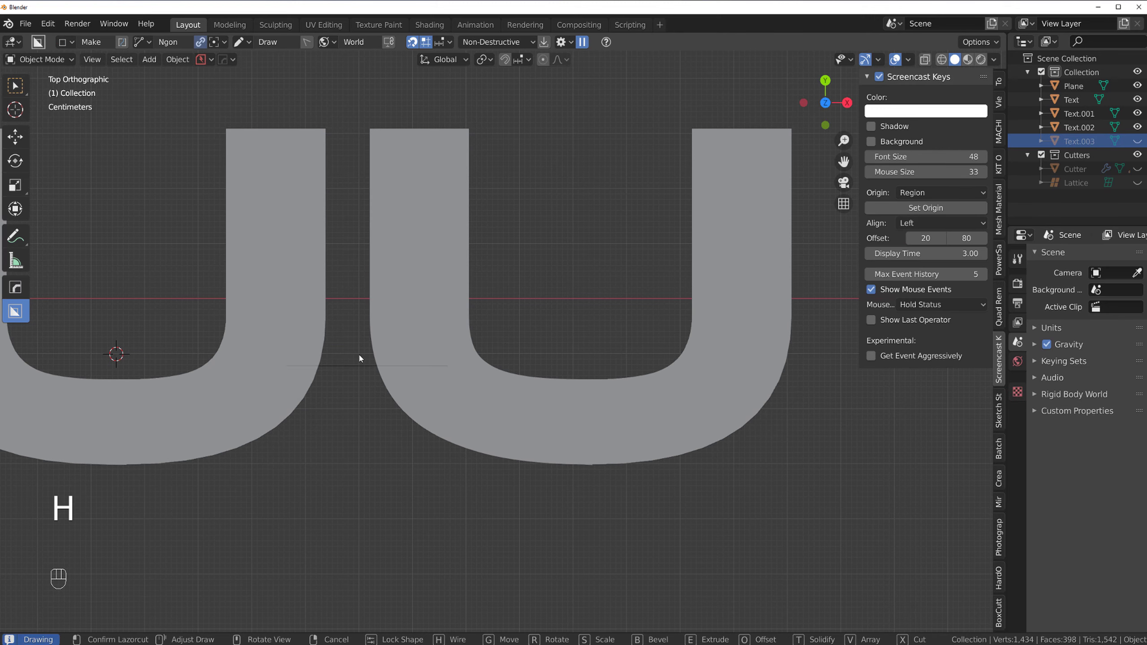
click(474, 347)
key(w)
Open the text mesh containing the original second U in Edit Mode with vertex selection
key(Tab)
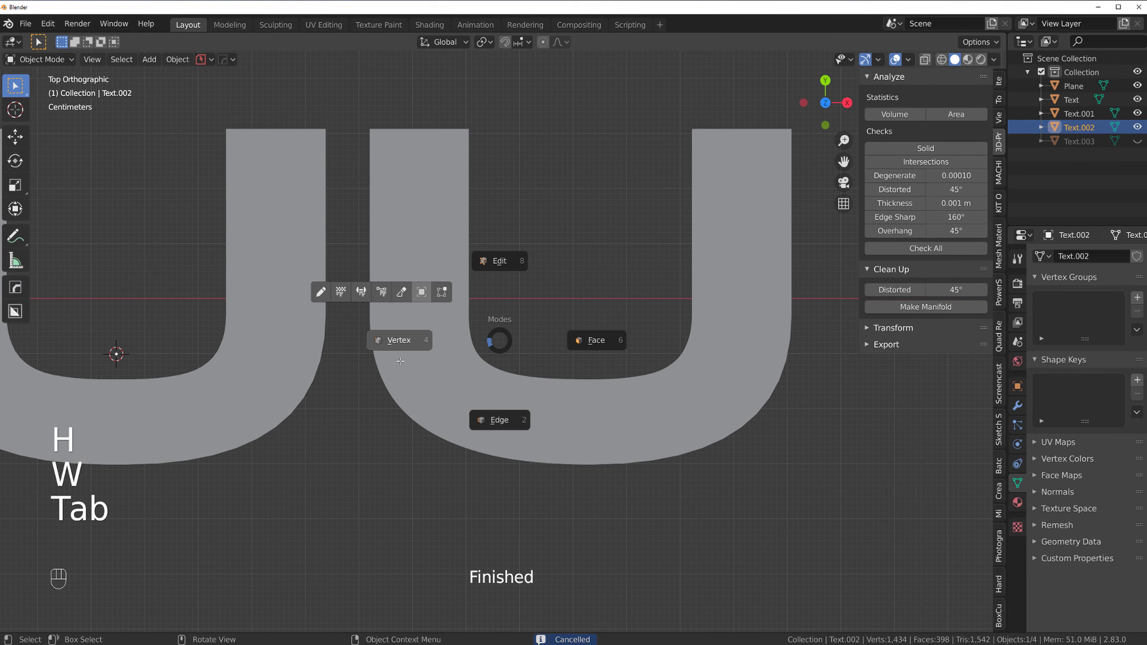
key(Tab)
click(443, 303)
key(Tab)
scroll(469, 339, up, 2)
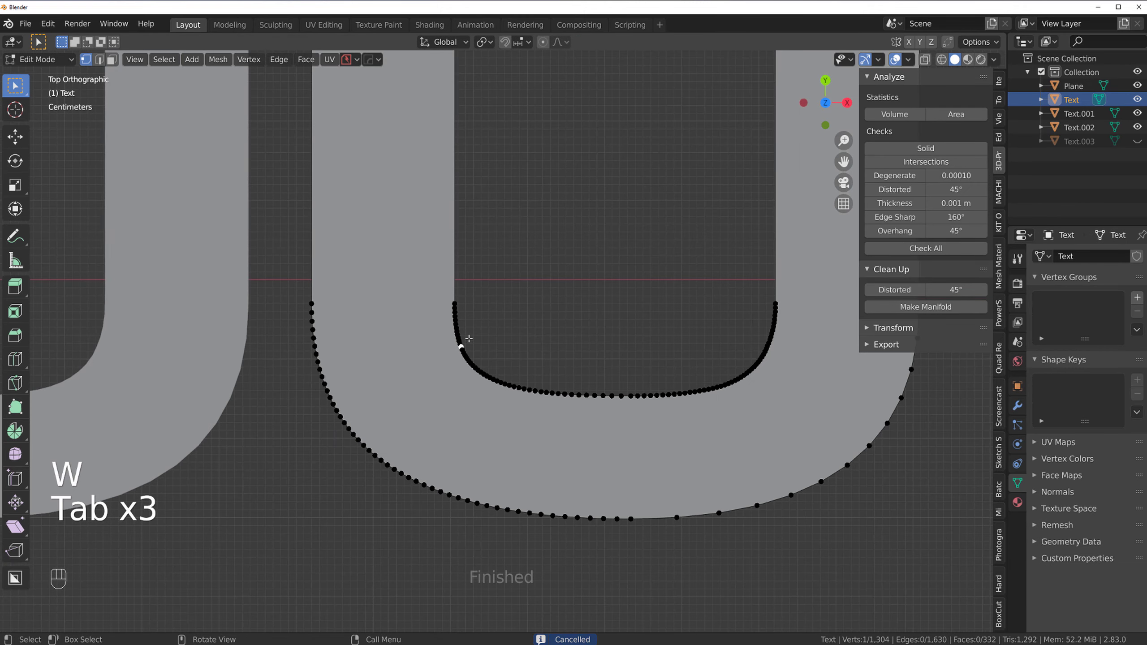
Select the geometry linked to the picked vertex of the original second U and delete its vertices
key(ctrl+l)
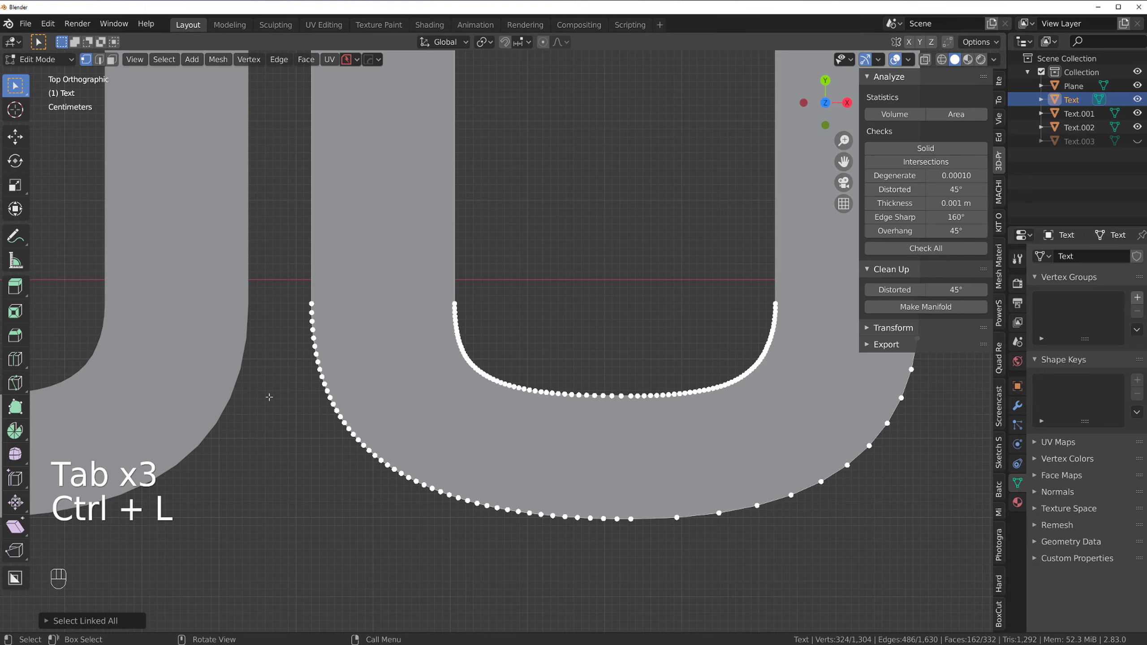
scroll(429, 312, down, 5)
key(x)
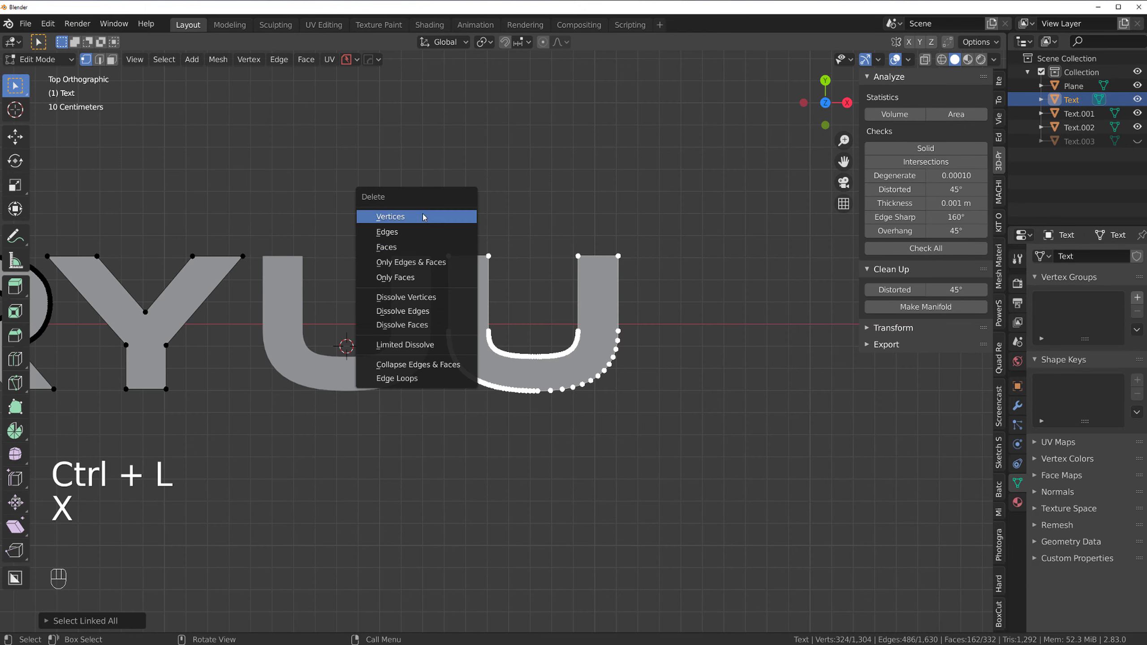
click(423, 217)
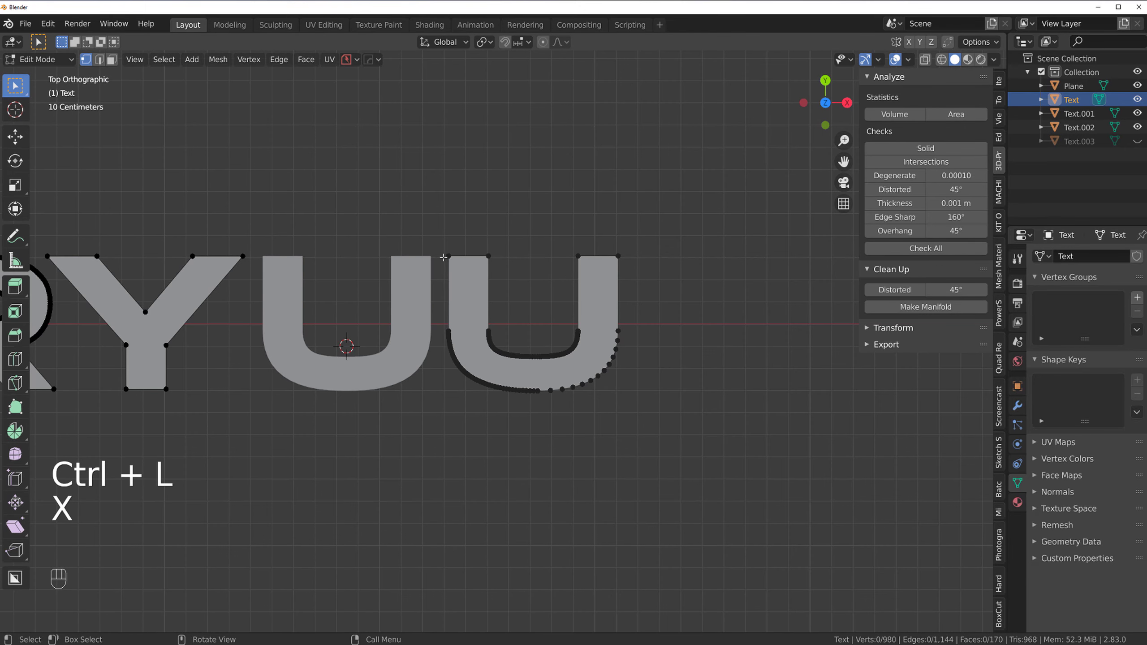
key(Tab)
key(ctrl+z)
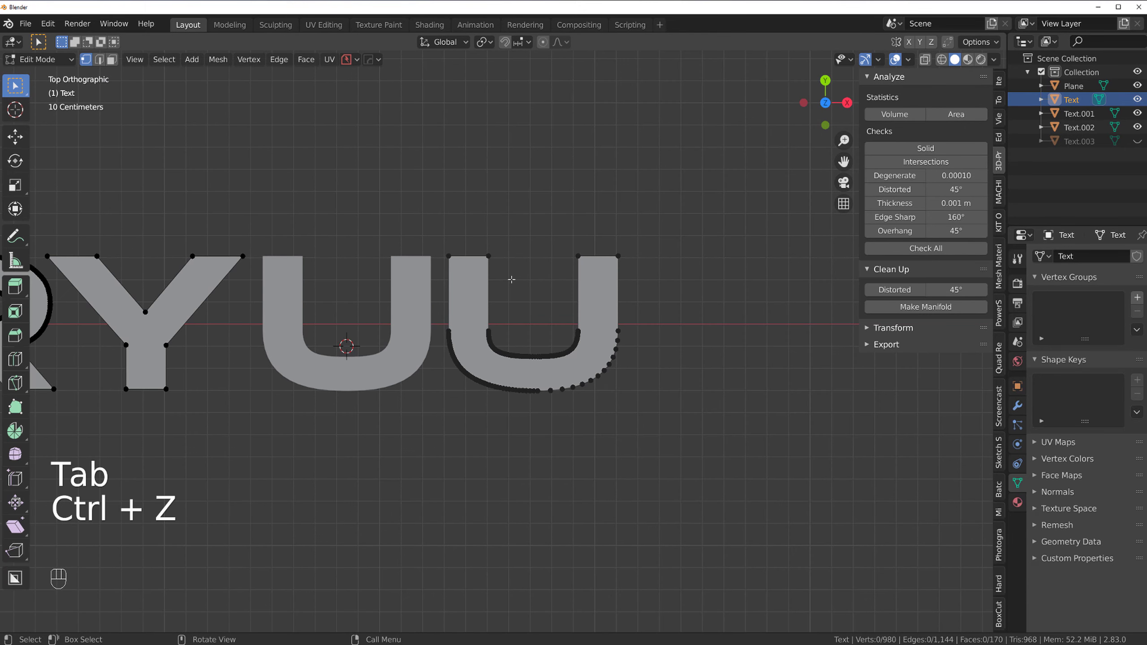
Delete the vertices of both remaining cap faces of the original second U and unhide the aligned copy in Object Mode
middle_drag(512, 280, 592, 375)
alt+click(601, 387)
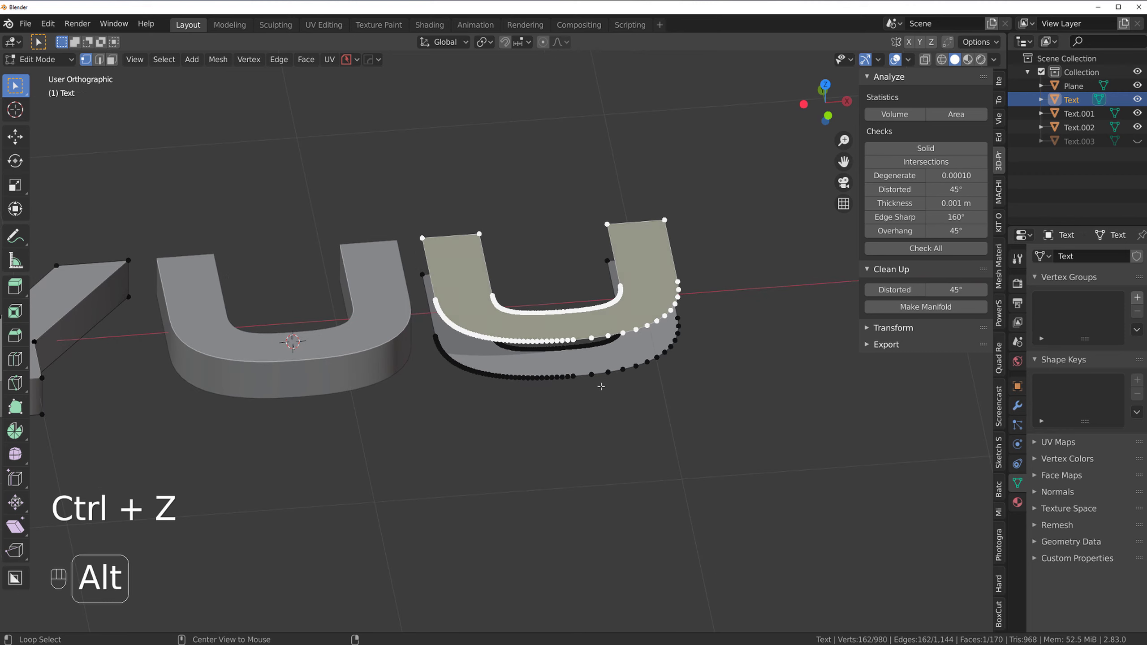
alt+shift+click(595, 377)
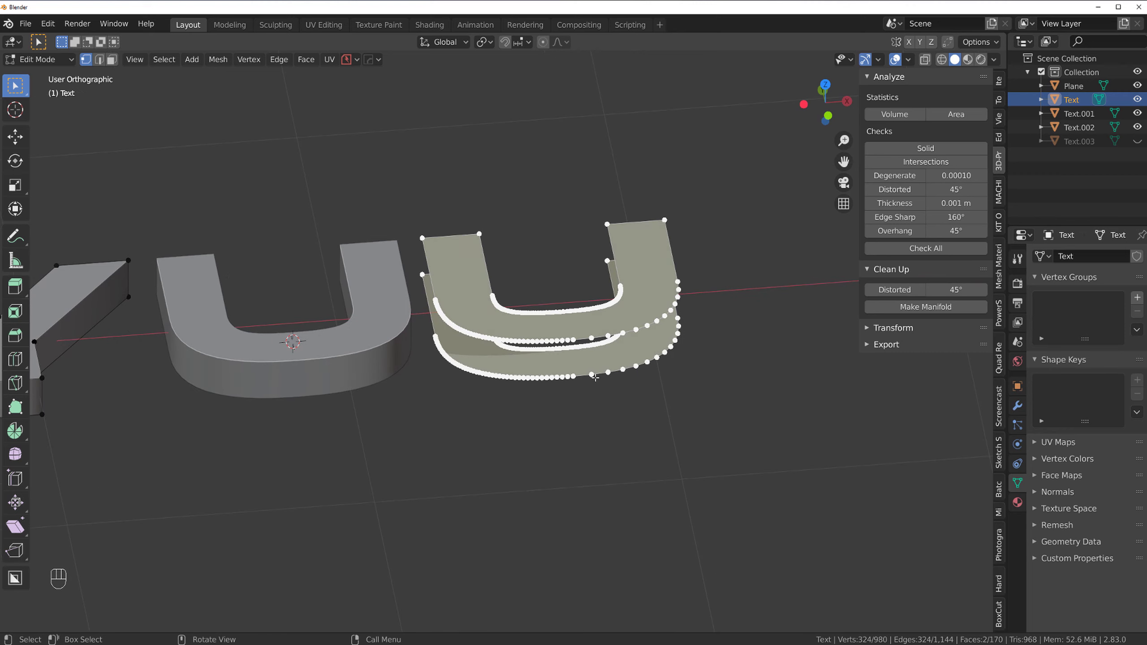
key(x)
click(595, 378)
key(Tab)
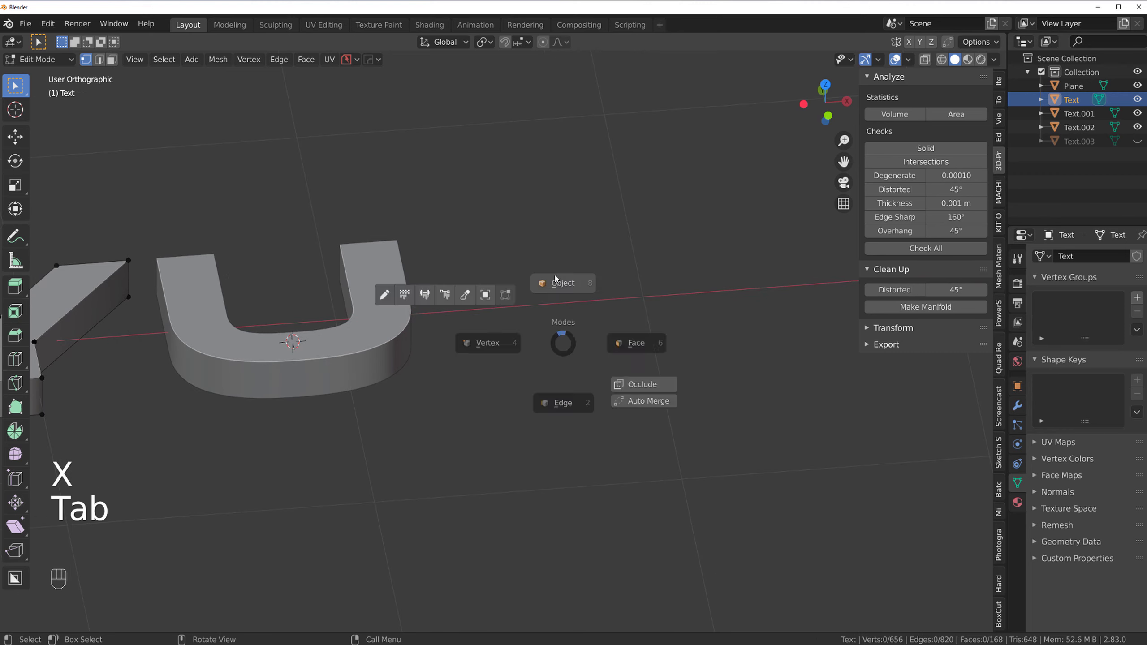
key(alt+h)
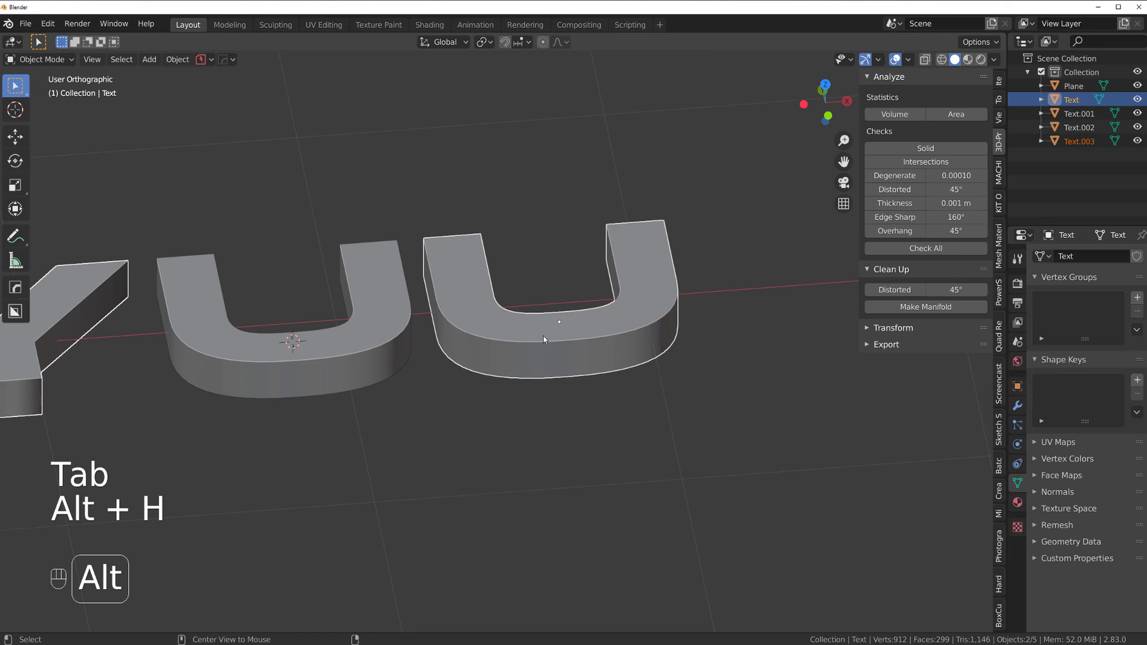
Clean up the entire R and Y mesh in Edit Mode with Make Manifold and return to Object Mode
scroll(398, 362, down, 4)
shift+middle_drag(294, 345, 457, 397)
scroll(603, 357, up, 4)
scroll(547, 380, up, 2)
key(Tab)
scroll(520, 383, down, 2)
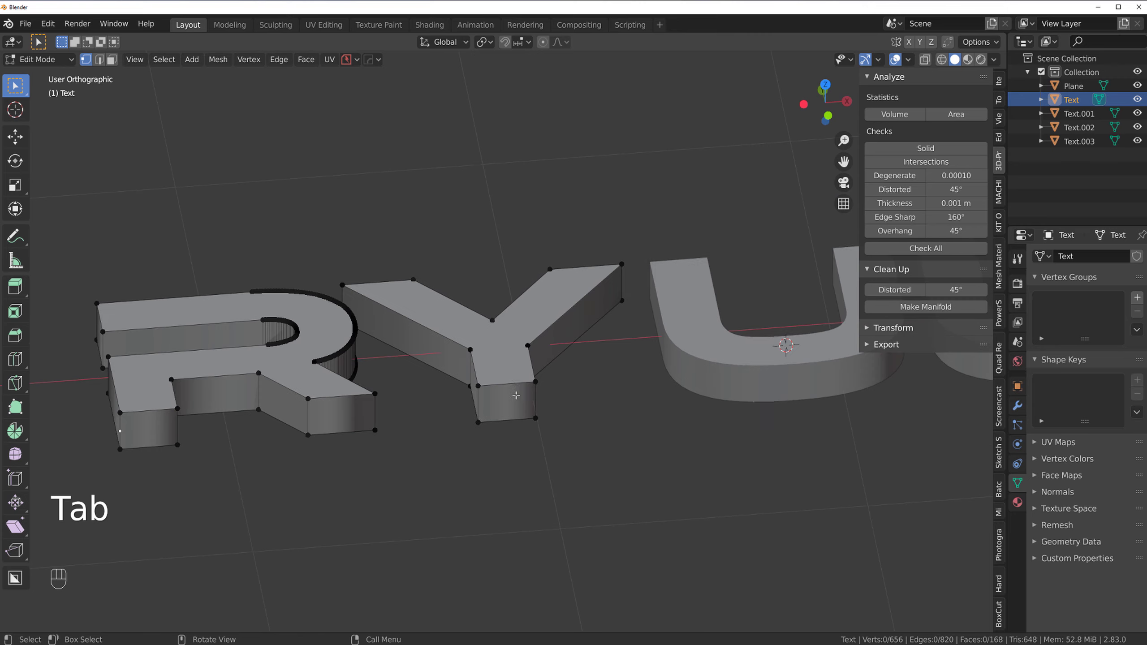
key(a)
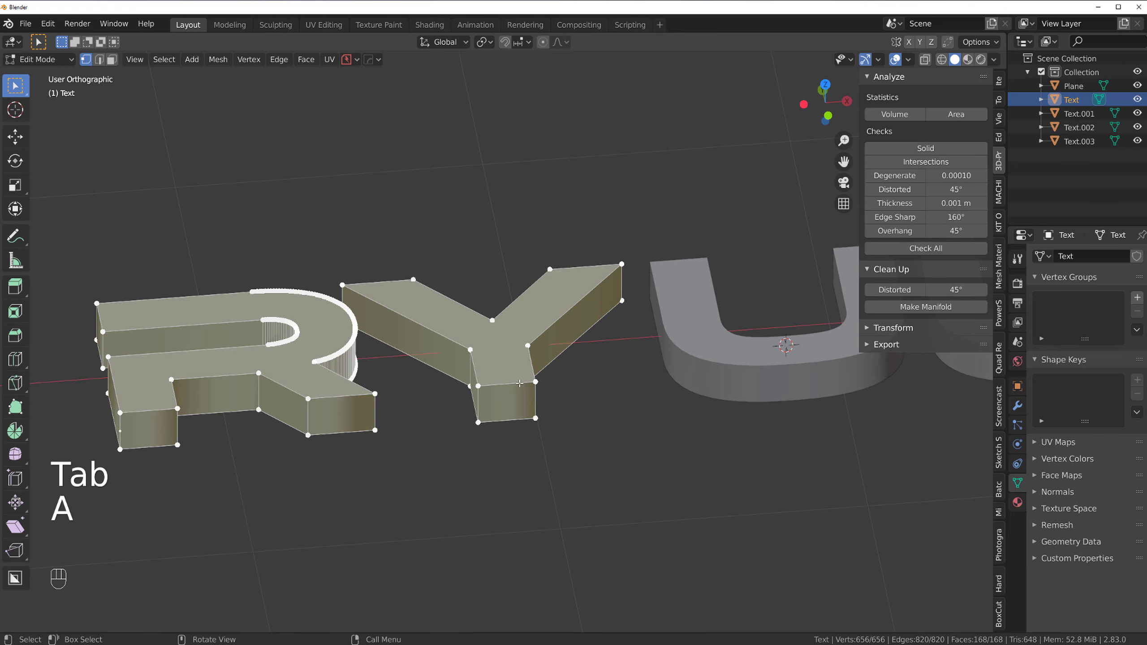
click(930, 308)
scroll(502, 341, up, 2)
key(Tab)
key(Tab)
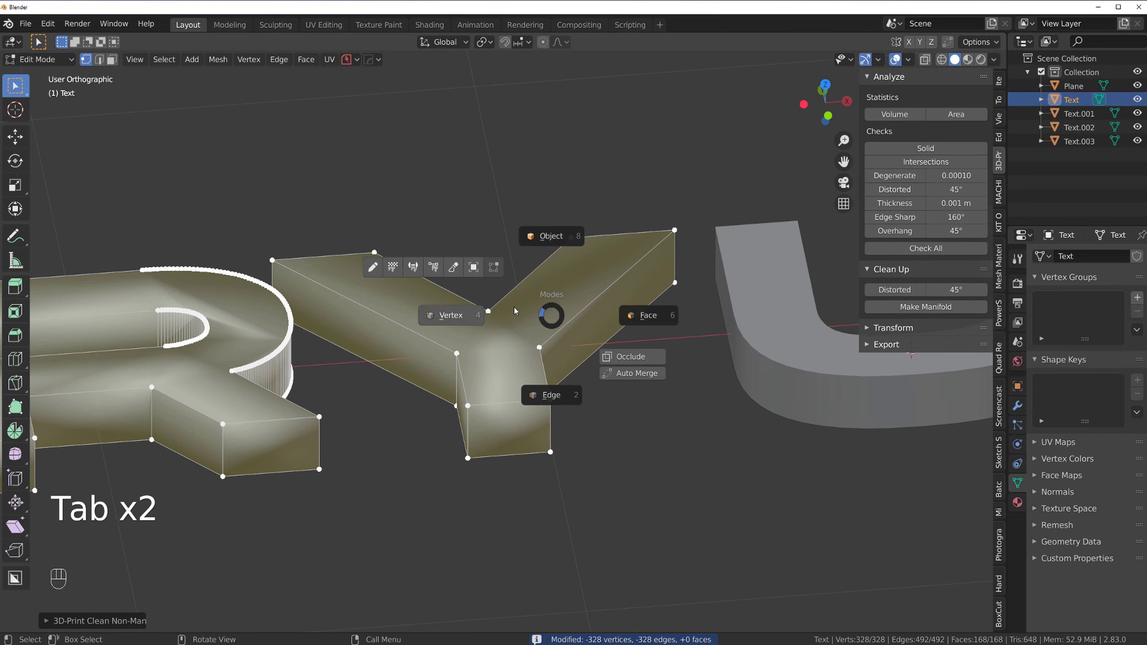
key(Tab)
Sharpen the R and Y mesh with 30° sharpness and 60° auto smooth
middle_drag(538, 231, 530, 289)
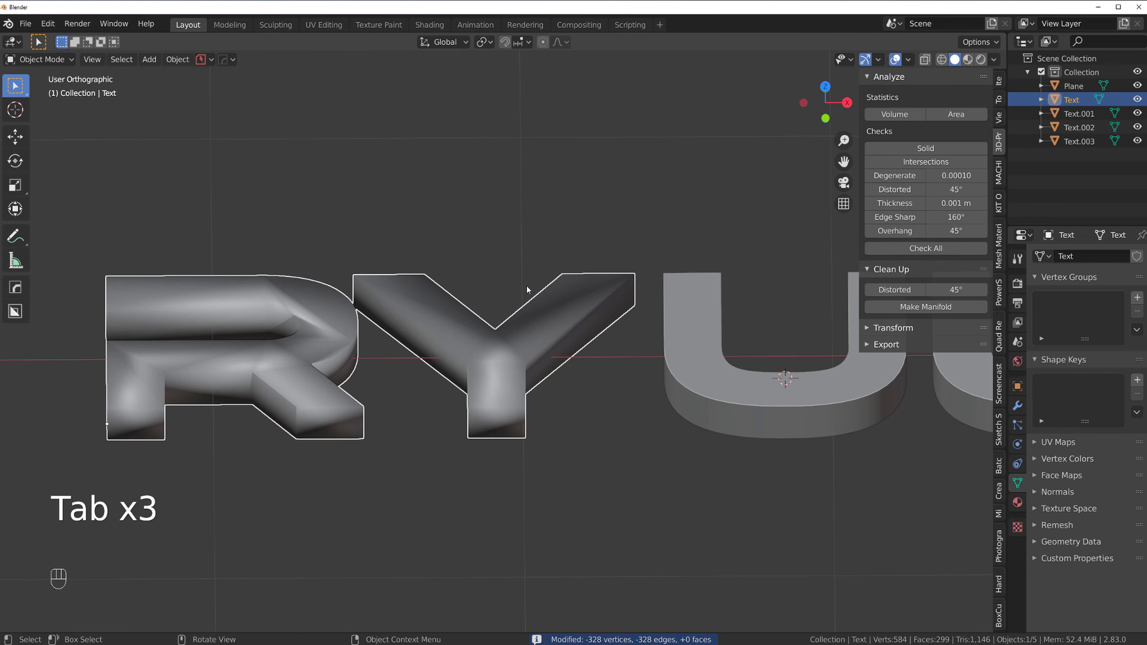
key(q)
click(514, 284)
scroll(515, 289, down, 2)
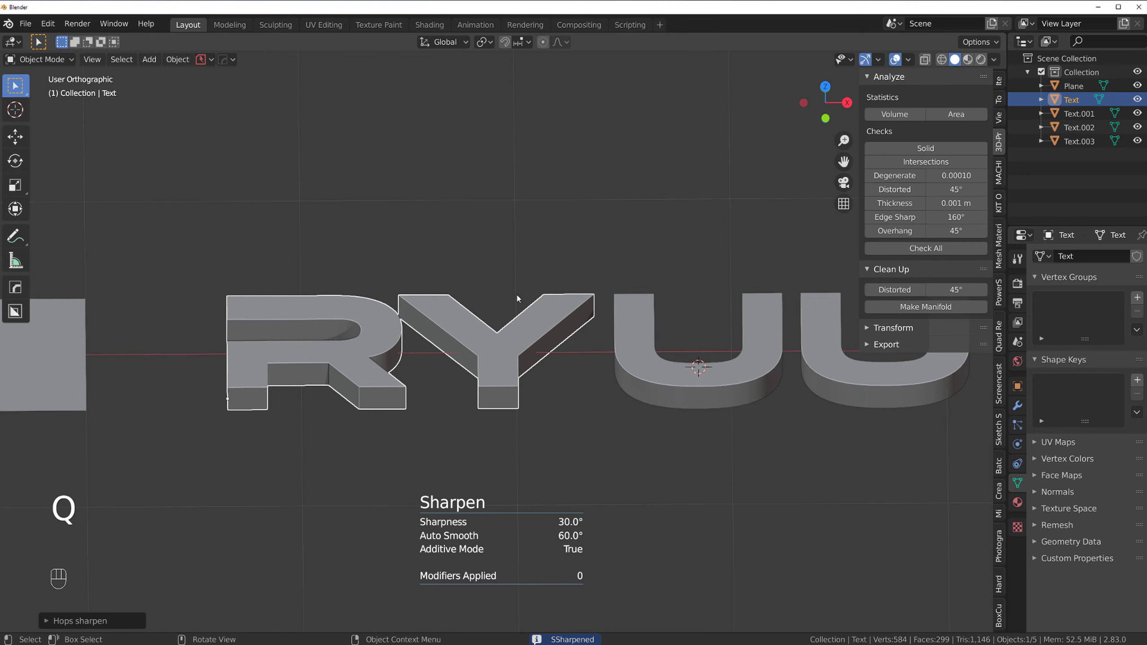
Select two of every three vertical edges along the first stretch of the R's outer curved wall, starting at the leg, and dissolve them
scroll(510, 298, up, 5)
middle_drag(391, 267, 436, 319)
scroll(285, 274, down, 1)
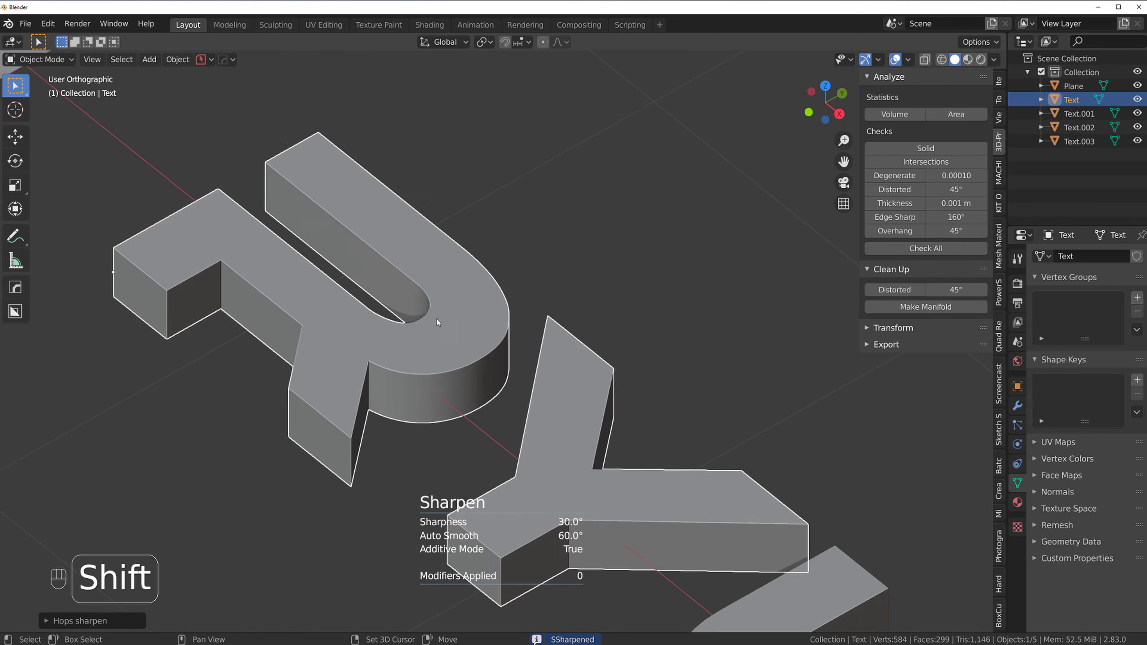
scroll(436, 319, up, 2)
key(Tab)
scroll(420, 407, up, 1)
middle_drag(412, 389, 348, 331)
scroll(384, 355, up, 3)
shift+middle_drag(194, 325, 480, 317)
scroll(480, 317, up, 3)
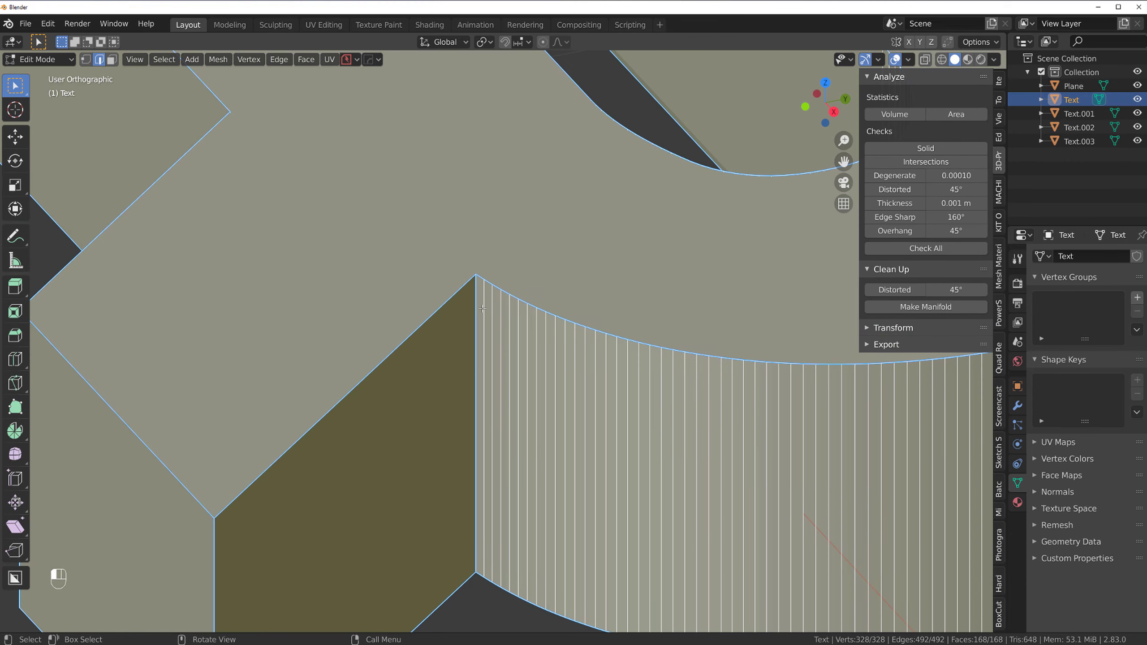
click(482, 309)
shift+click(493, 322)
shift+click(511, 340)
shift+click(519, 342)
shift+click(537, 350)
shift+click(547, 355)
shift+click(567, 363)
shift+click(576, 368)
shift+click(596, 375)
shift+click(607, 379)
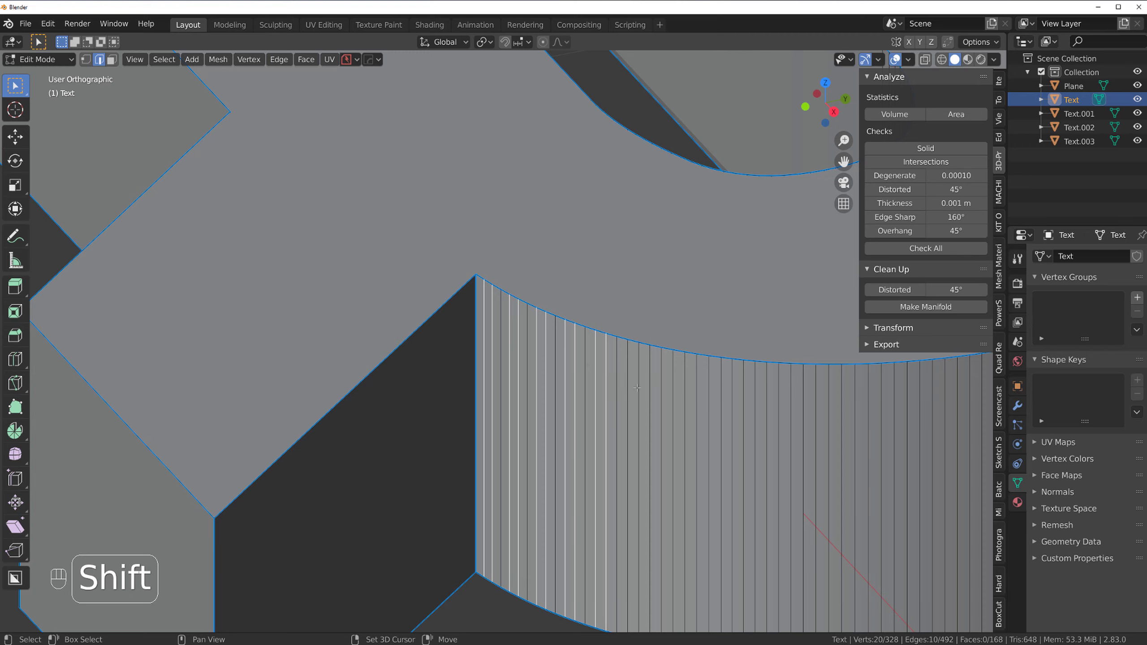
shift+click(640, 389)
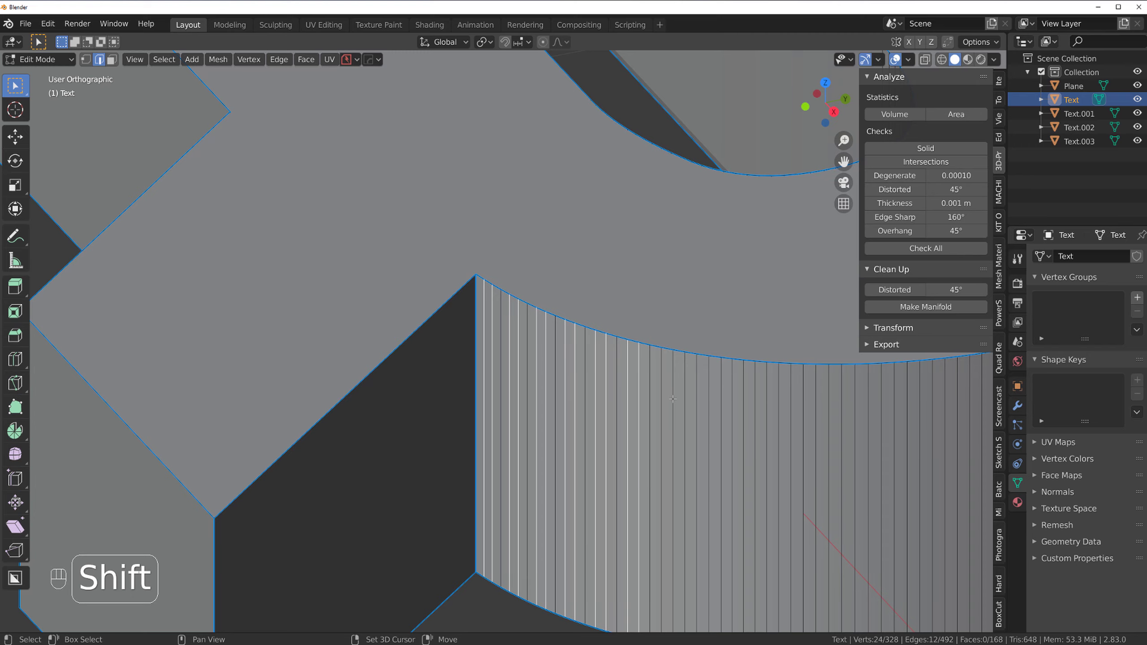
shift+click(663, 399)
shift+click(674, 399)
shift+middle_drag(764, 395, 565, 394)
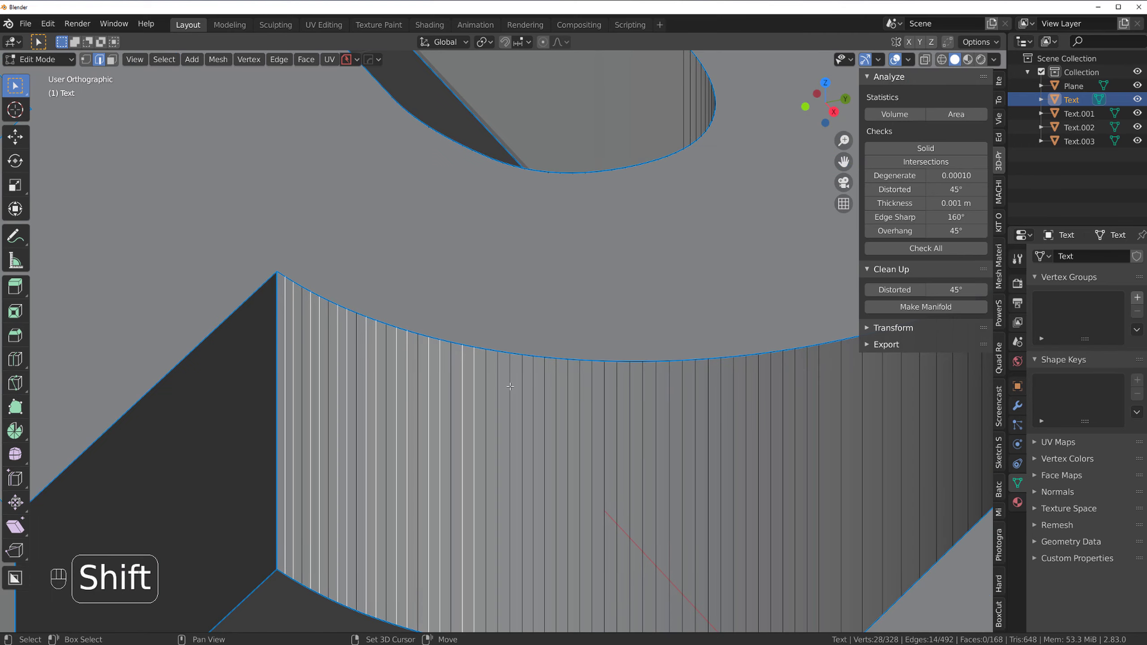
shift+click(497, 380)
shift+click(513, 387)
shift+click(534, 396)
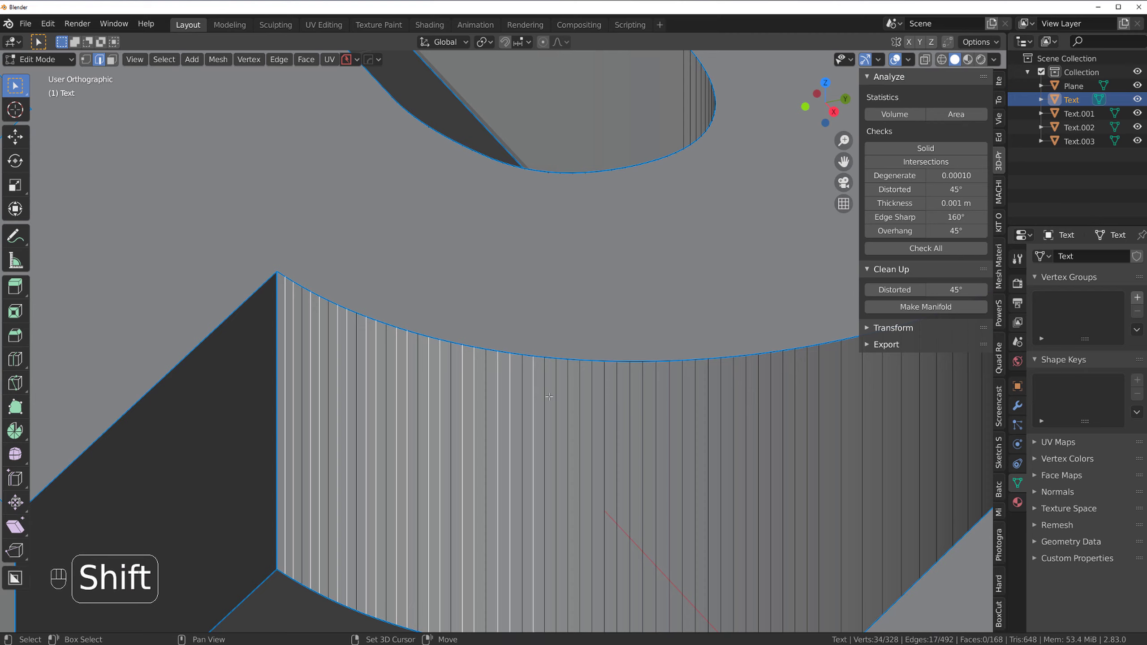
shift+click(547, 397)
shift+click(569, 401)
shift+click(580, 398)
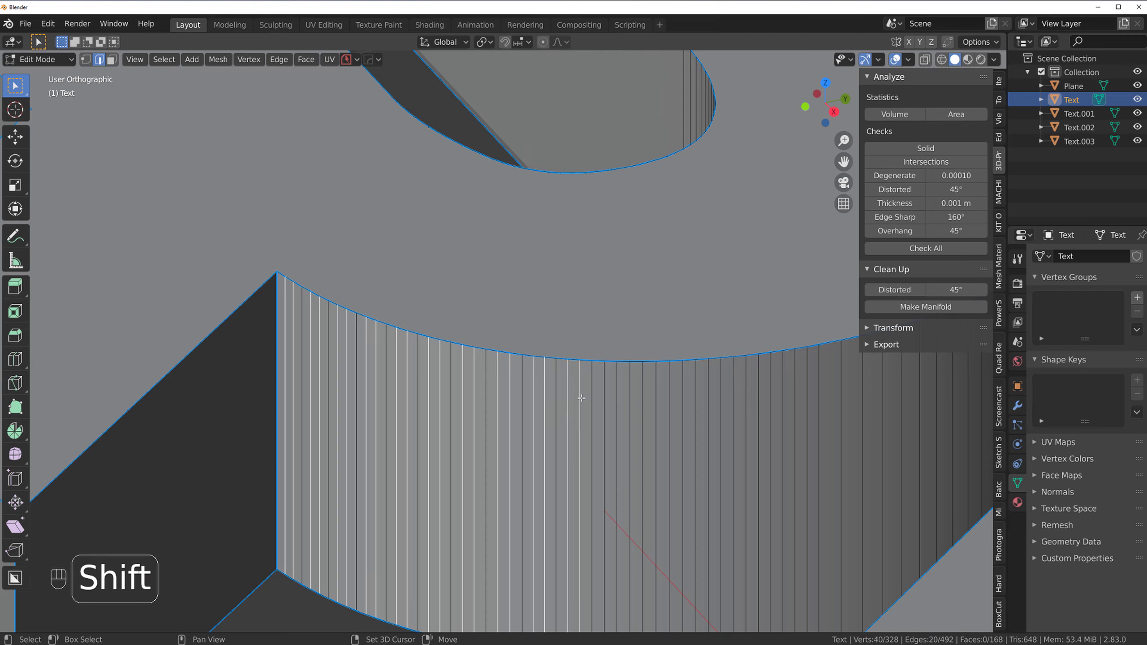
shift+click(606, 404)
shift+click(618, 403)
shift+click(643, 405)
shift+click(656, 406)
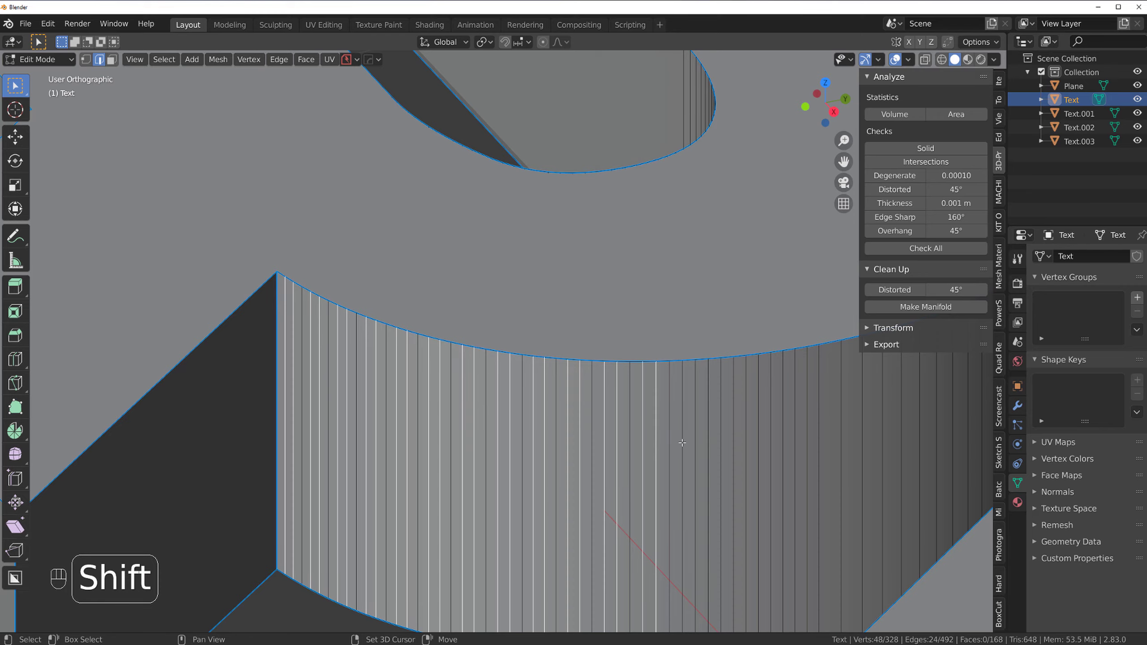
shift+middle_drag(682, 443, 485, 410)
shift+click(460, 396)
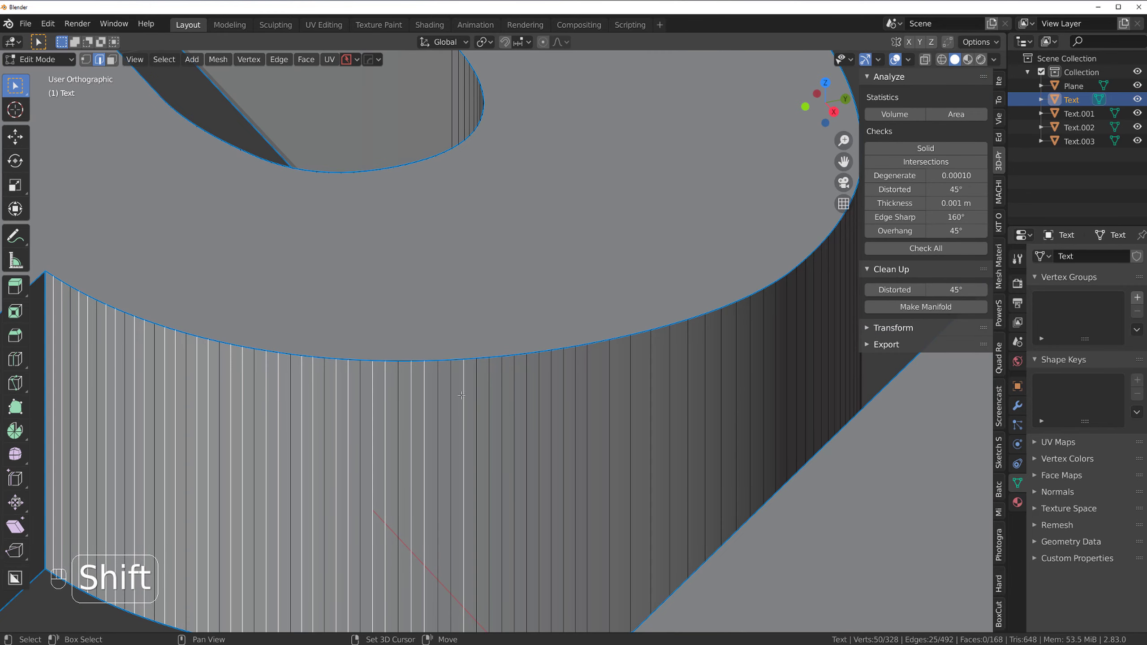
shift+click(441, 385)
key(ctrl+z)
shift+click(451, 389)
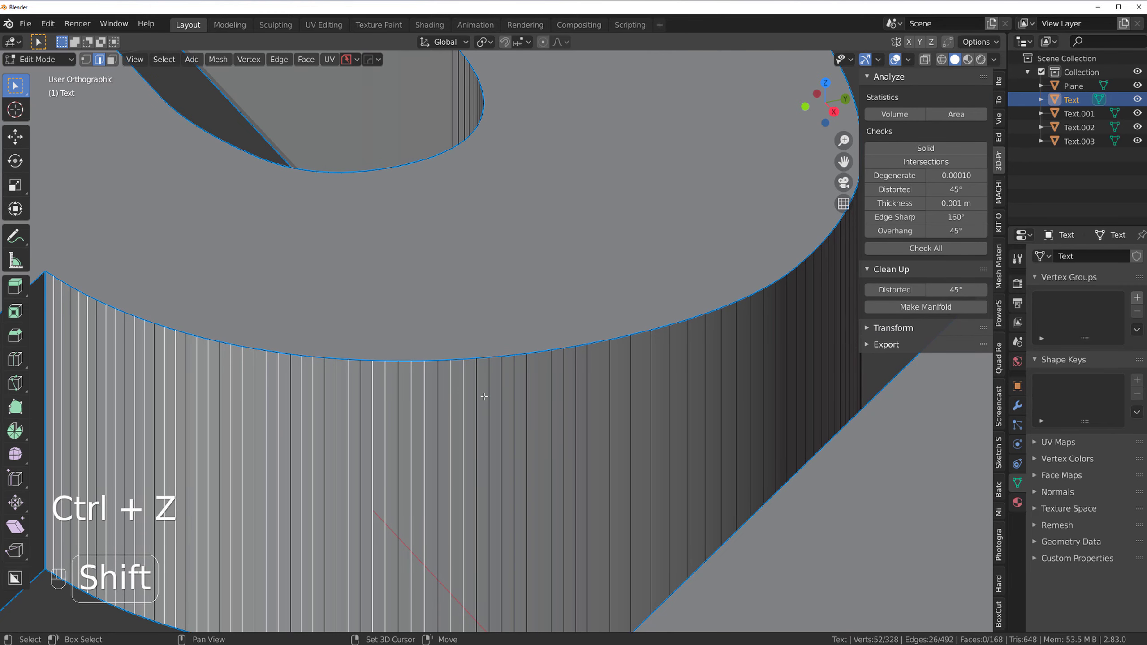
shift+click(490, 397)
shift+click(503, 388)
shift+click(529, 397)
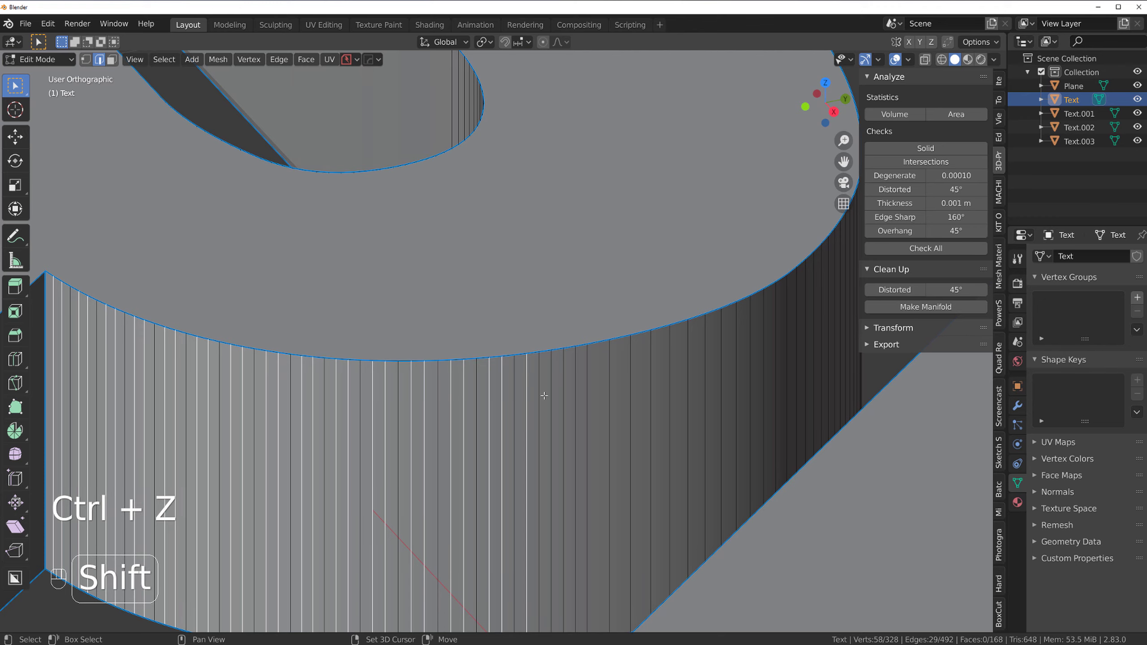
shift+click(544, 394)
shift+click(565, 396)
shift+click(574, 395)
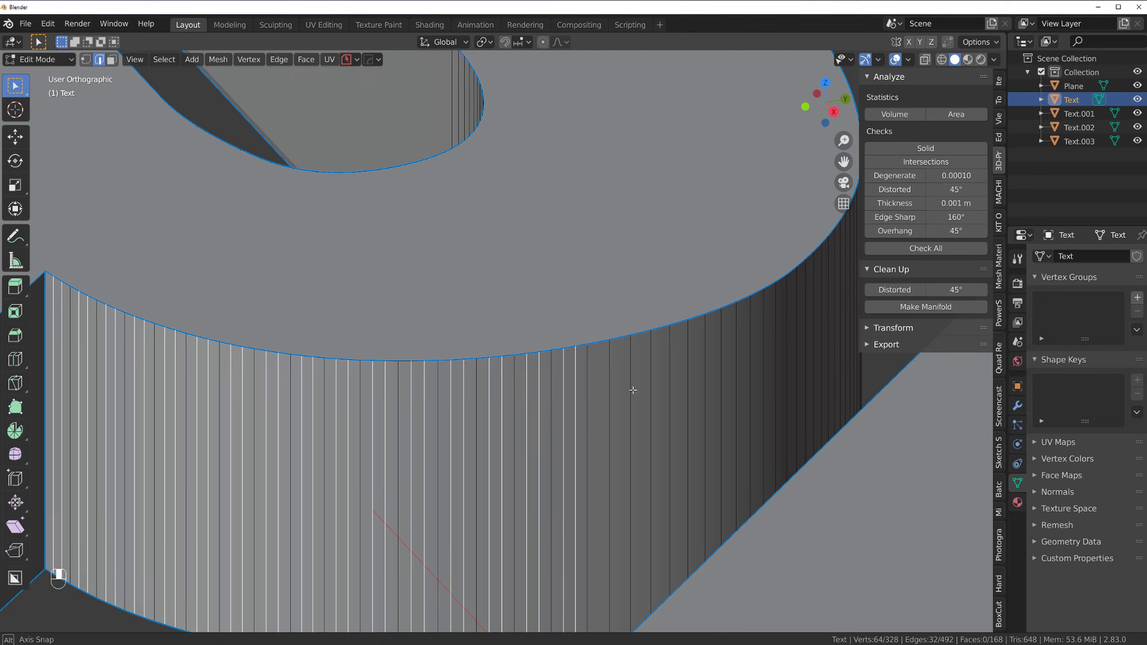
middle_drag(632, 390, 405, 351)
scroll(459, 372, down, 3)
key(x)
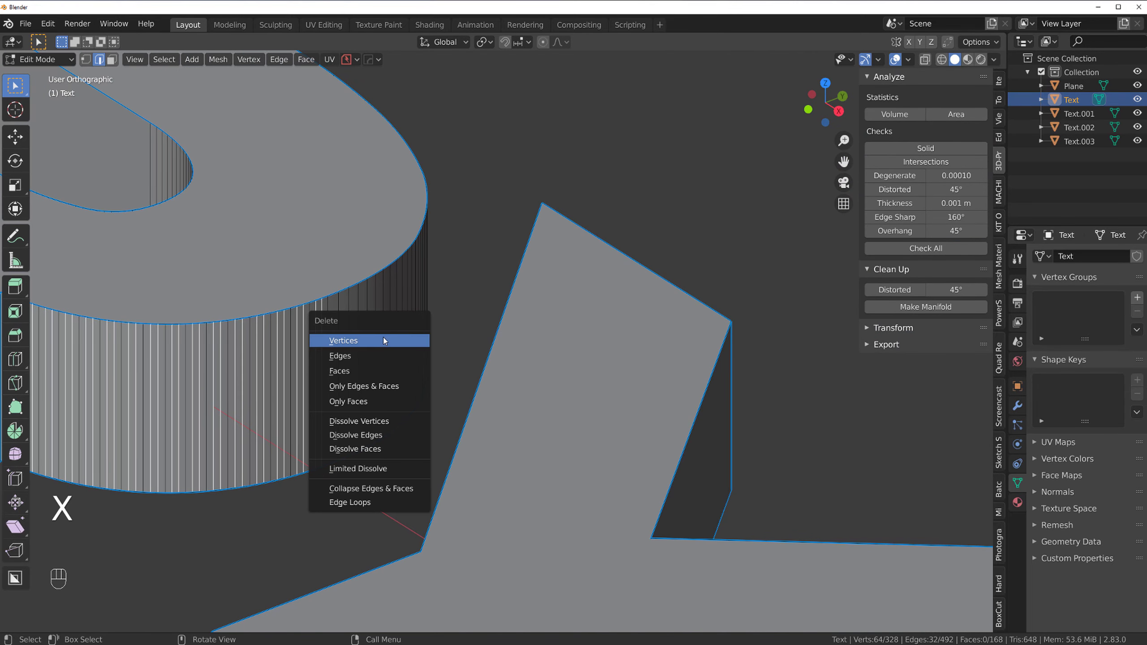
click(382, 431)
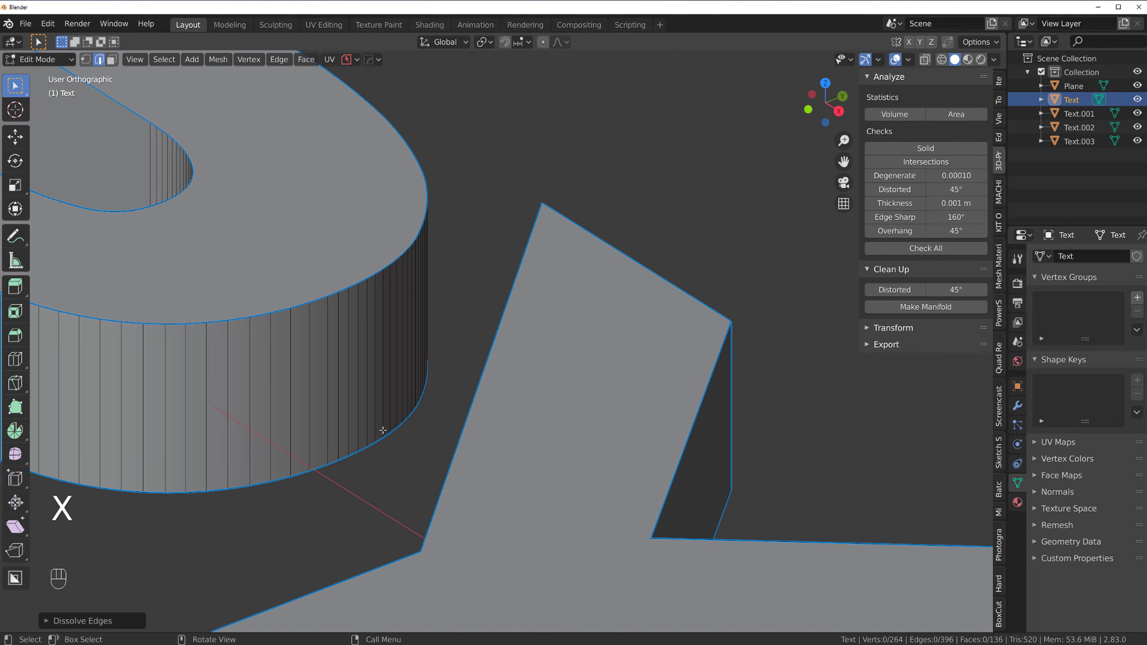
Select every second vertical edge by hand along the still dense part of the R's outer curved wall
middle_drag(383, 430, 346, 377)
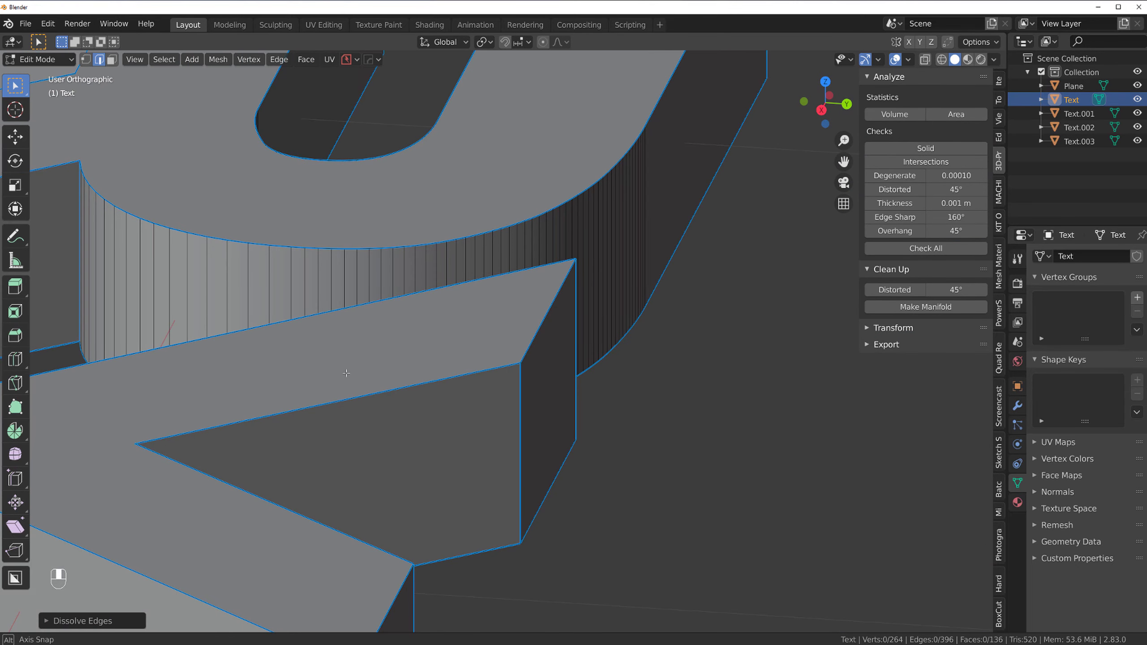
shift+click(305, 277)
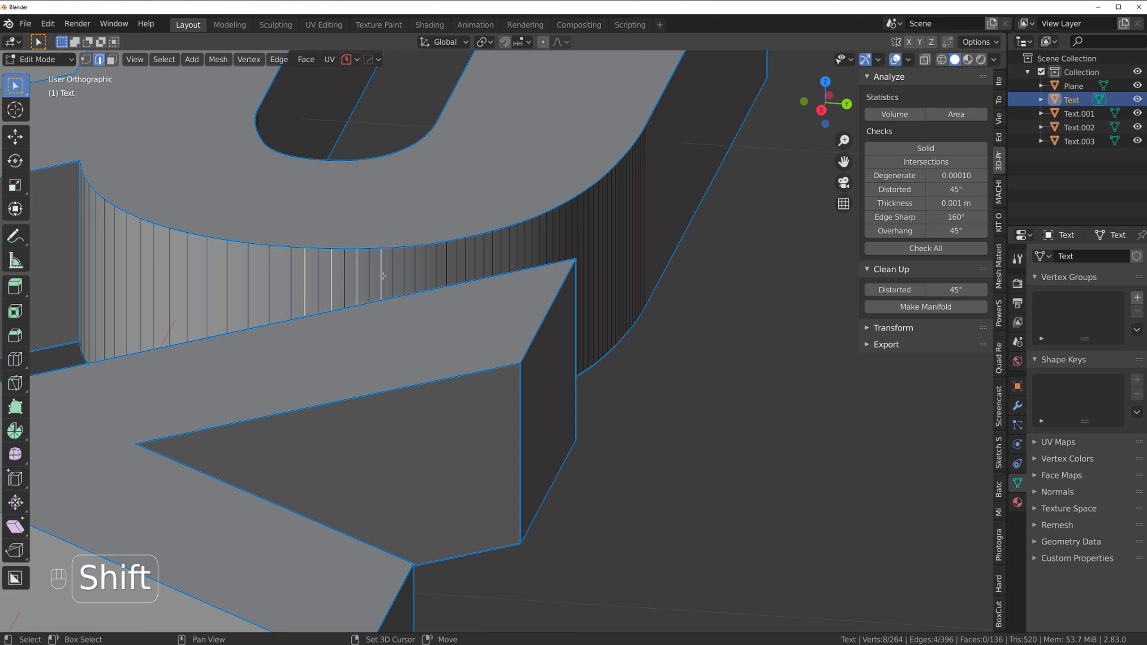
shift+click(404, 277)
shift+click(434, 270)
key(z)
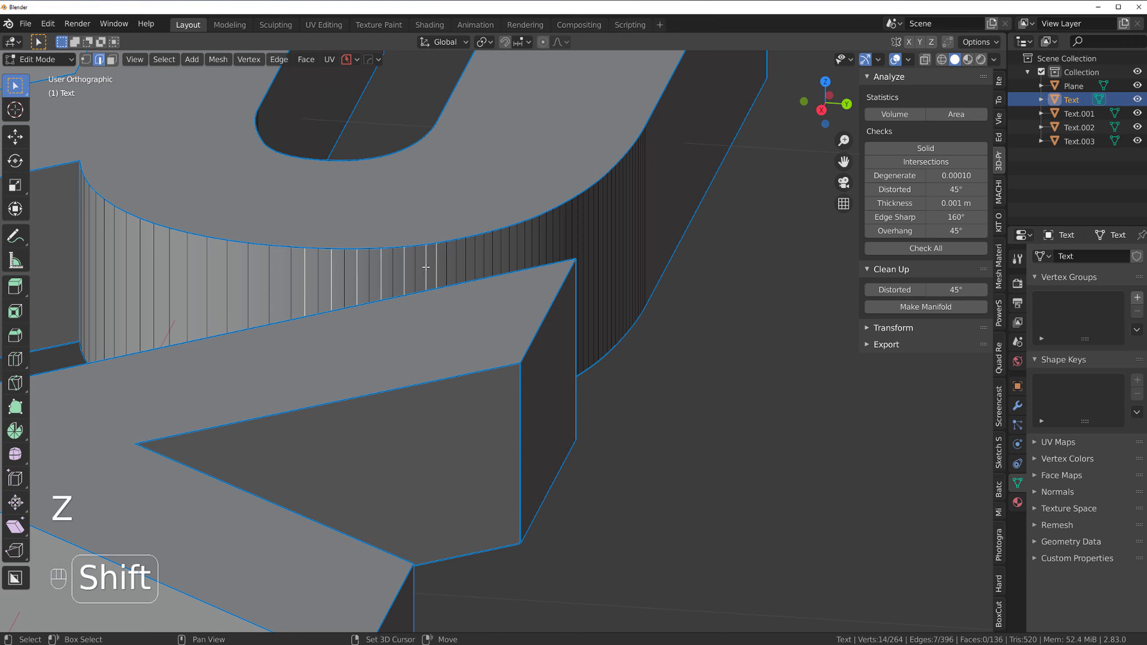
key(ctrl+z)
key(ctrl+z)
key(ctrl+z)
shift+click(426, 265)
middle_drag(528, 260, 477, 270)
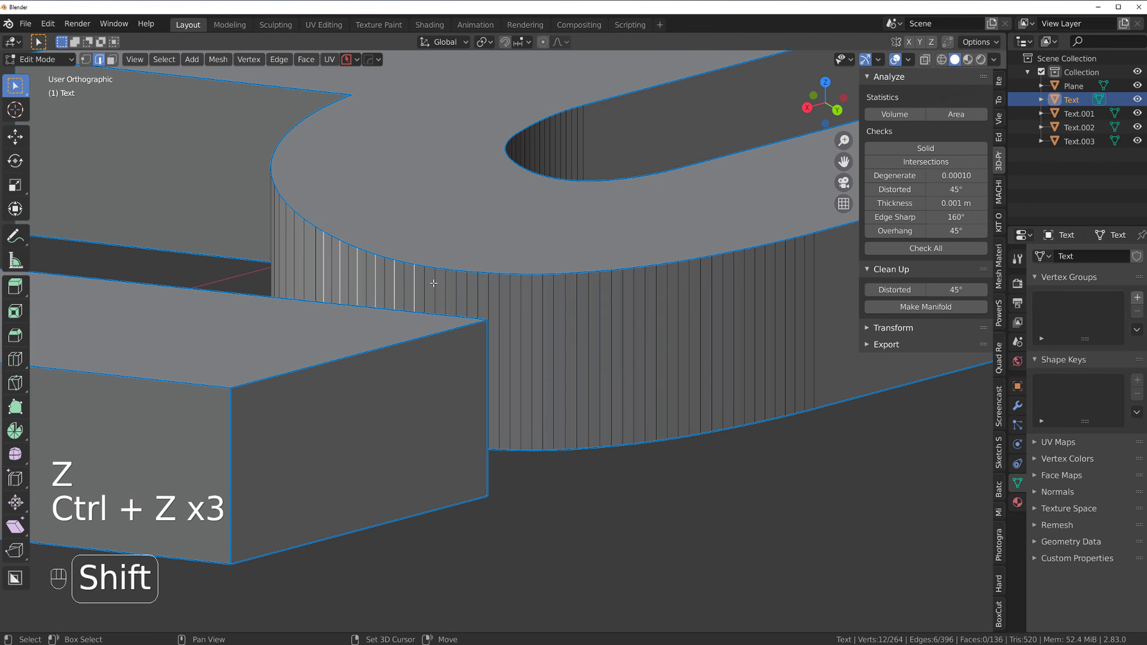
shift+click(455, 291)
shift+click(478, 297)
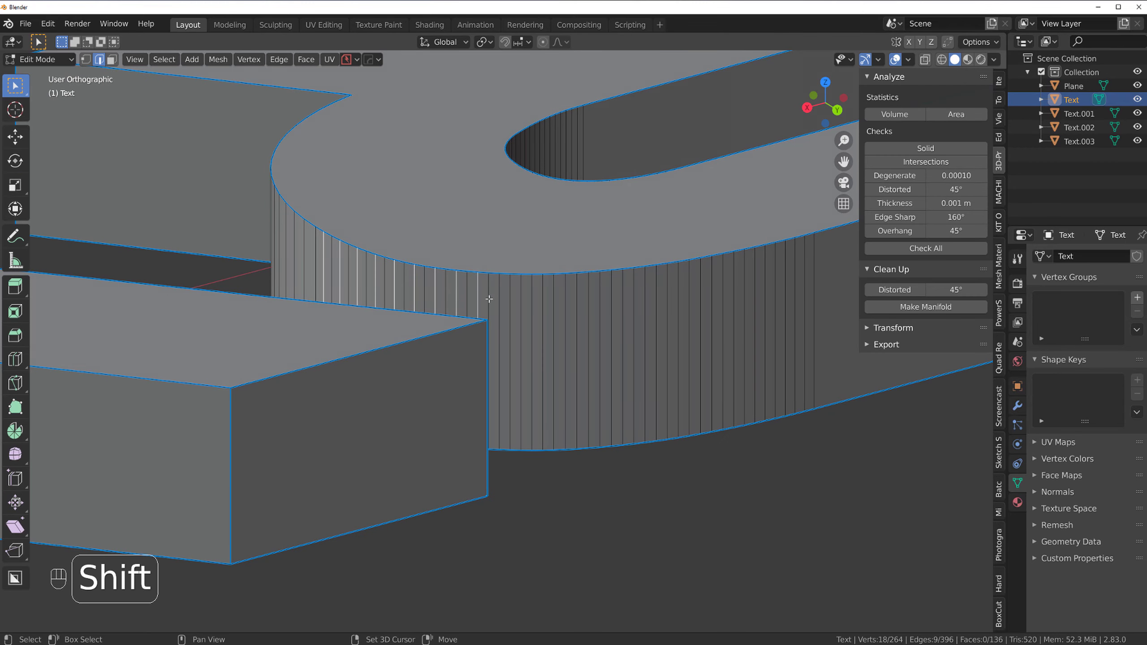
shift+click(499, 302)
shift+click(520, 307)
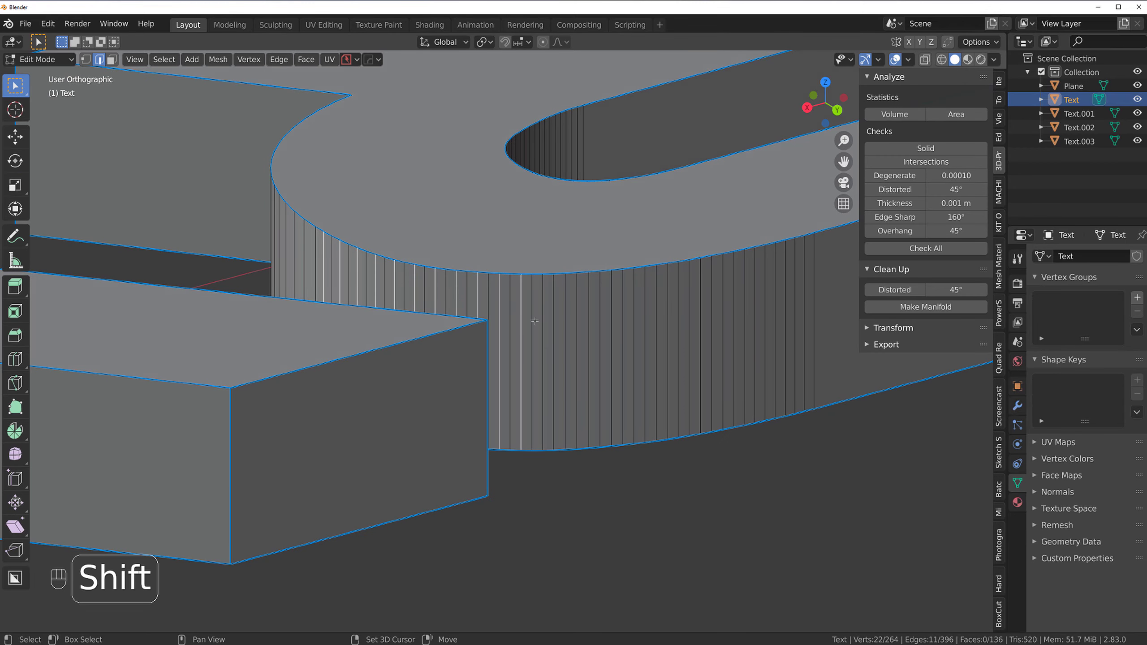
Circle-select all vertical edges along the dense part of the R's outer curved wall, thin the selection with Checker Deselect and dissolve the rest
key(w)
key(w)
key(w)
key(w)
key(w)
key(w)
key(w)
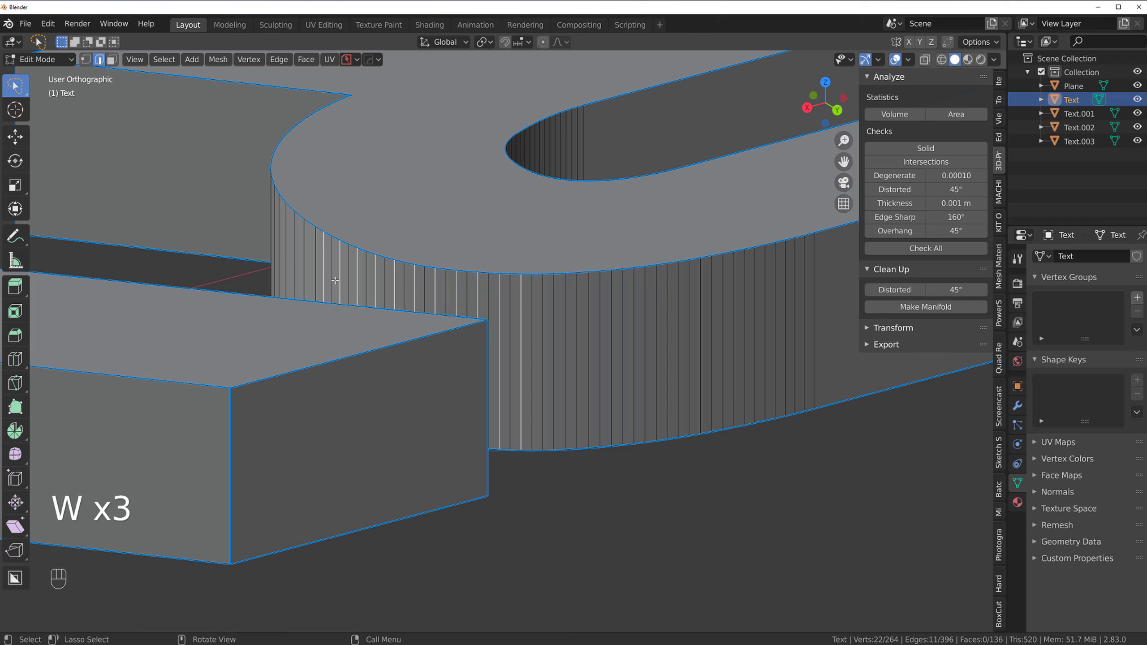
drag(333, 280, 676, 343)
key(ctrl+z)
mouse_move(333, 270)
mouse_down()
mouse_move(641, 311)
mouse_move(811, 284)
mouse_up()
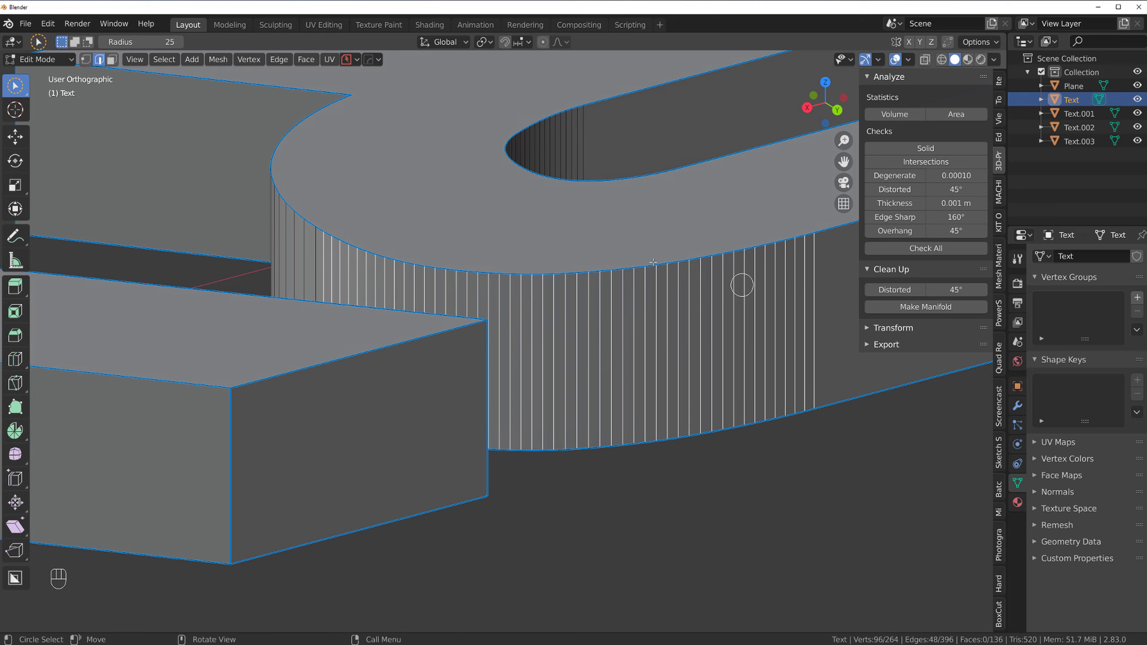
click(164, 59)
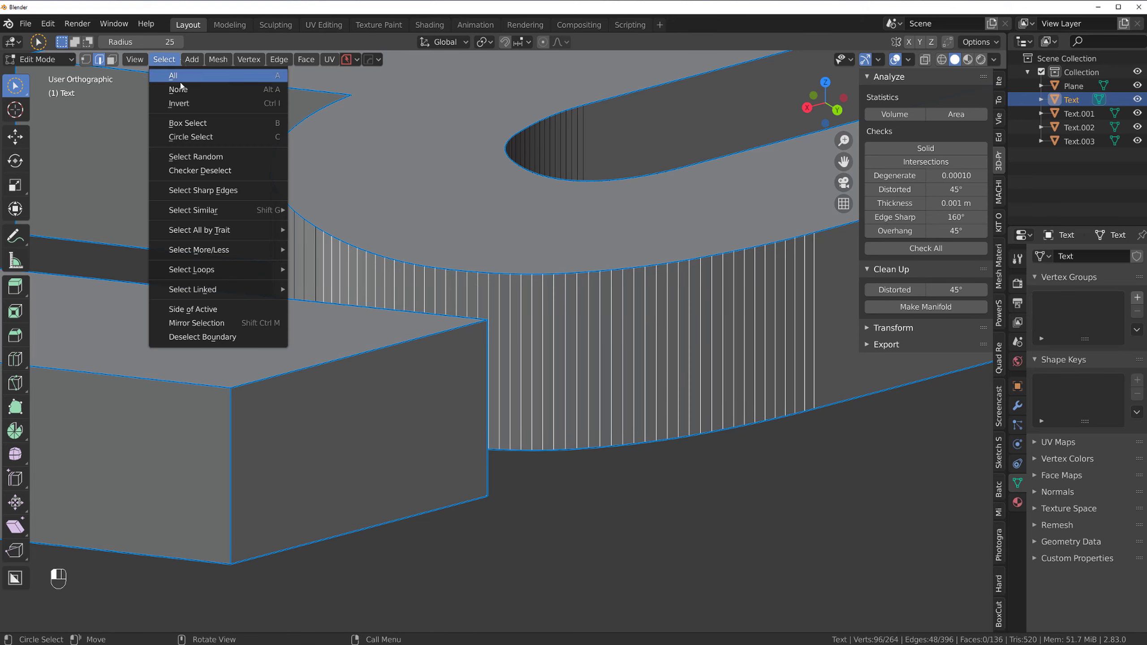
click(207, 170)
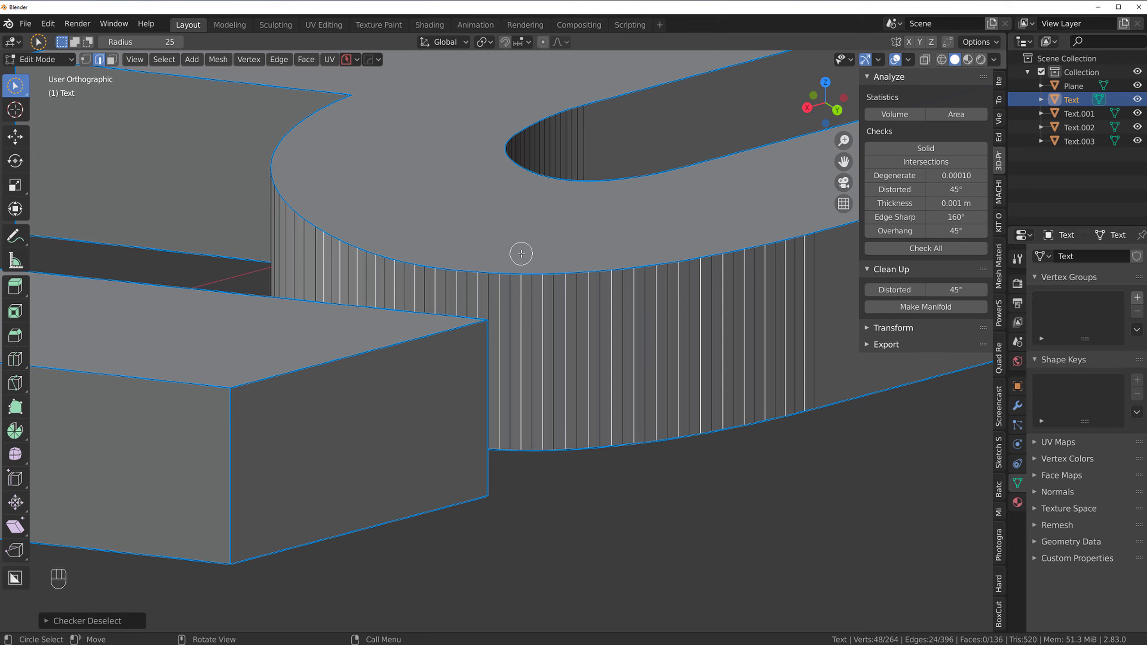
key(x)
click(497, 176)
Circle-select the vertical edges of the R's inner curved wall, apply Checker Deselect and dissolve the remaining selected edges
middle_drag(474, 260, 524, 344)
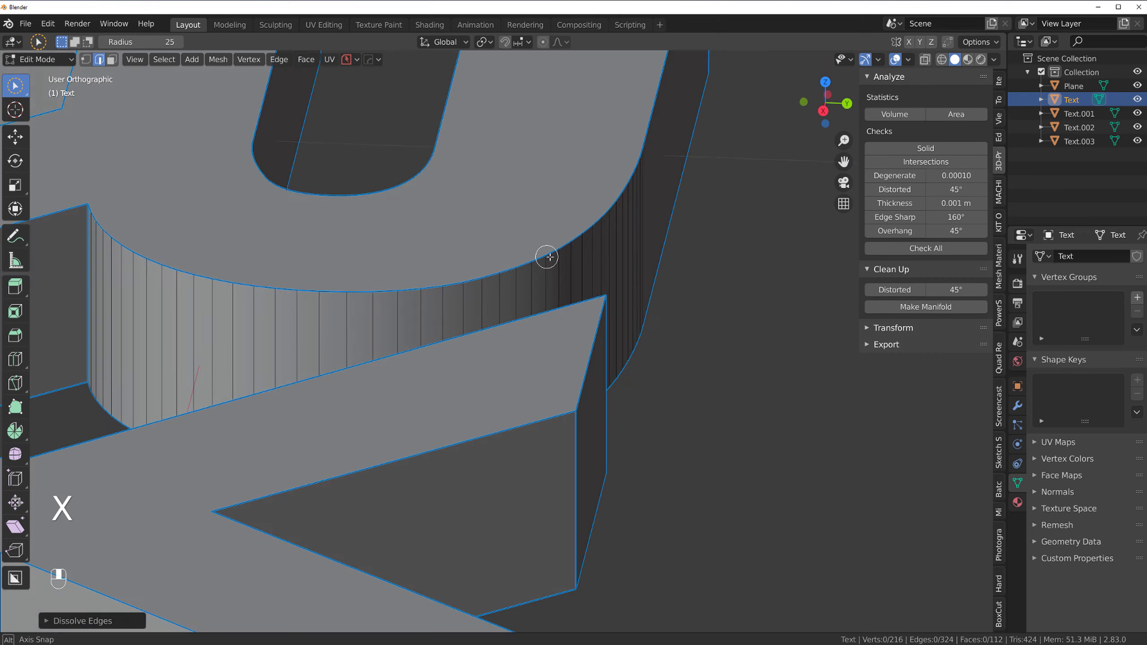
scroll(354, 280, up, 2)
drag(289, 407, 411, 396)
middle_drag(418, 369, 409, 345)
mouse_move(409, 346)
shift+mouse_down()
mouse_move(449, 341)
mouse_move(573, 387)
shift+mouse_up()
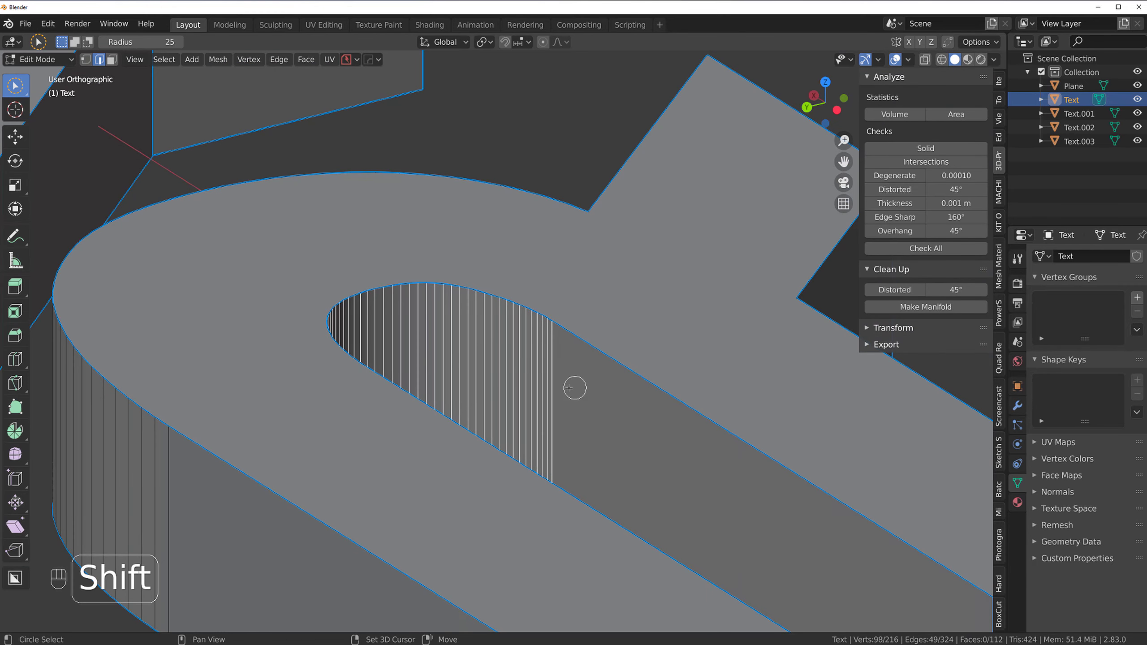
key(x)
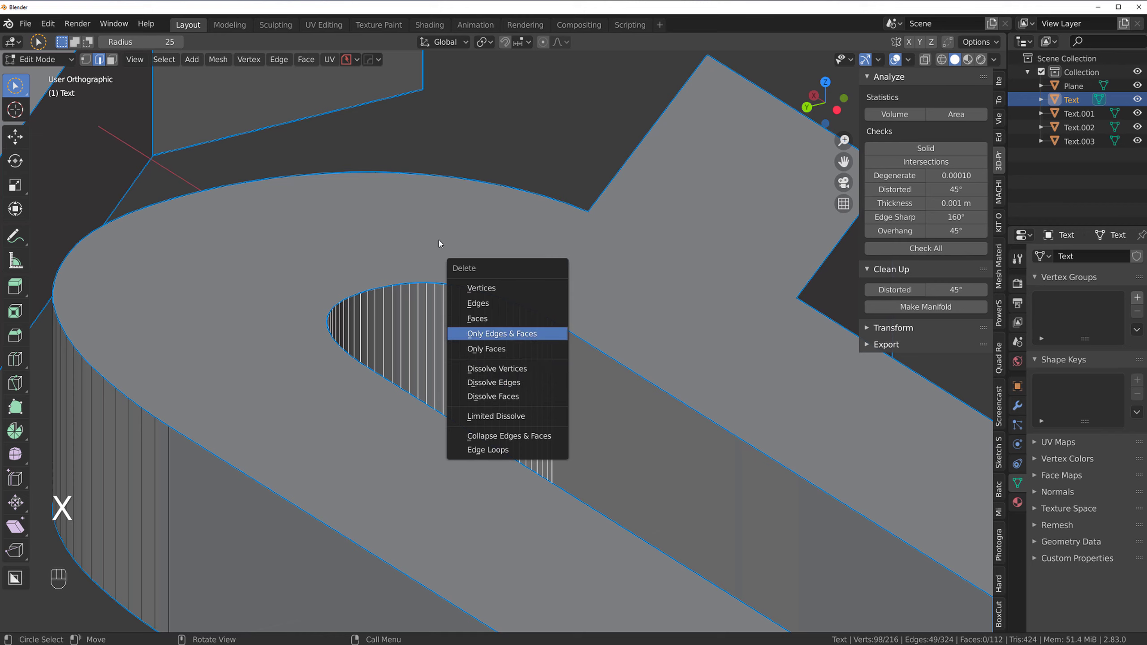
click(164, 59)
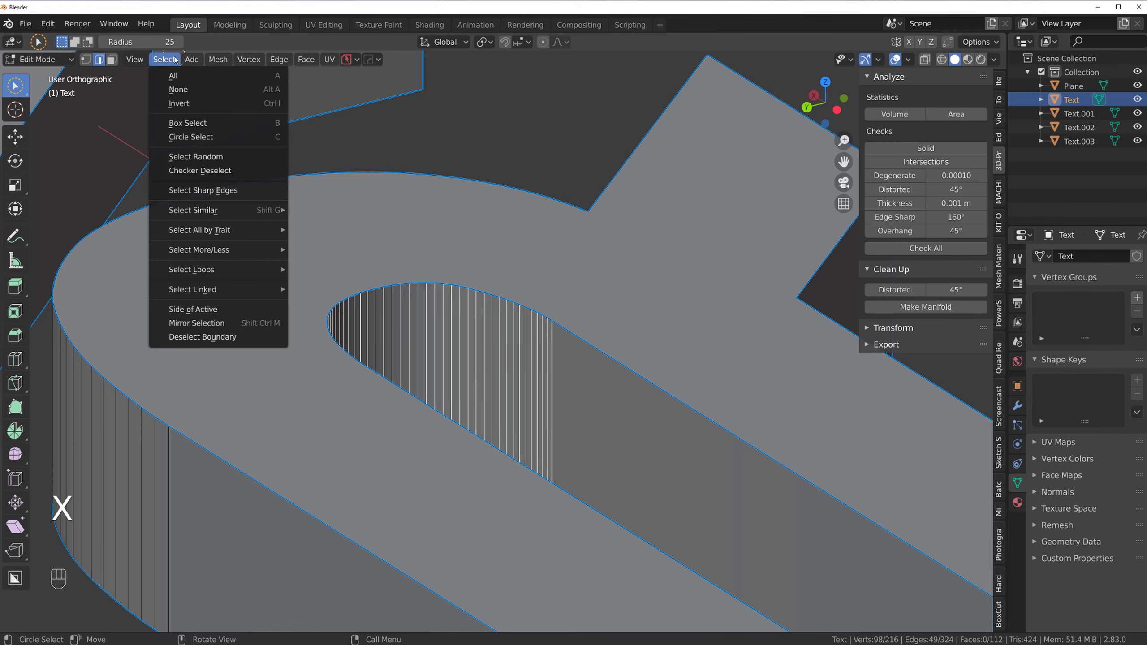
click(226, 170)
middle_drag(262, 190, 267, 160)
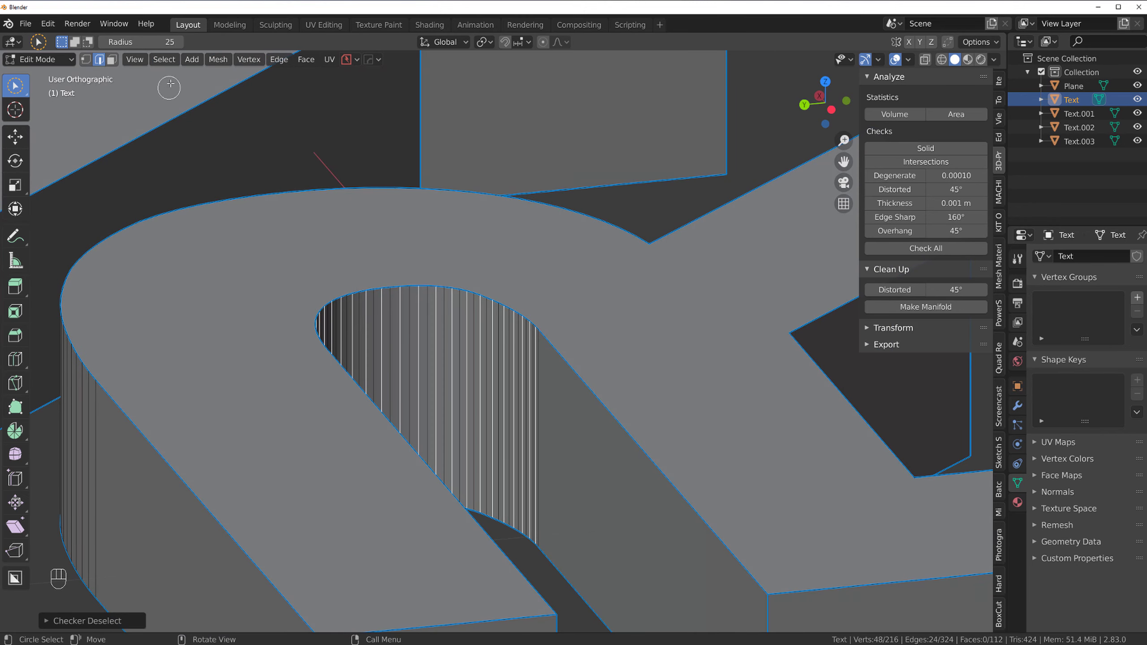
key(x)
click(367, 181)
middle_drag(366, 179, 407, 254)
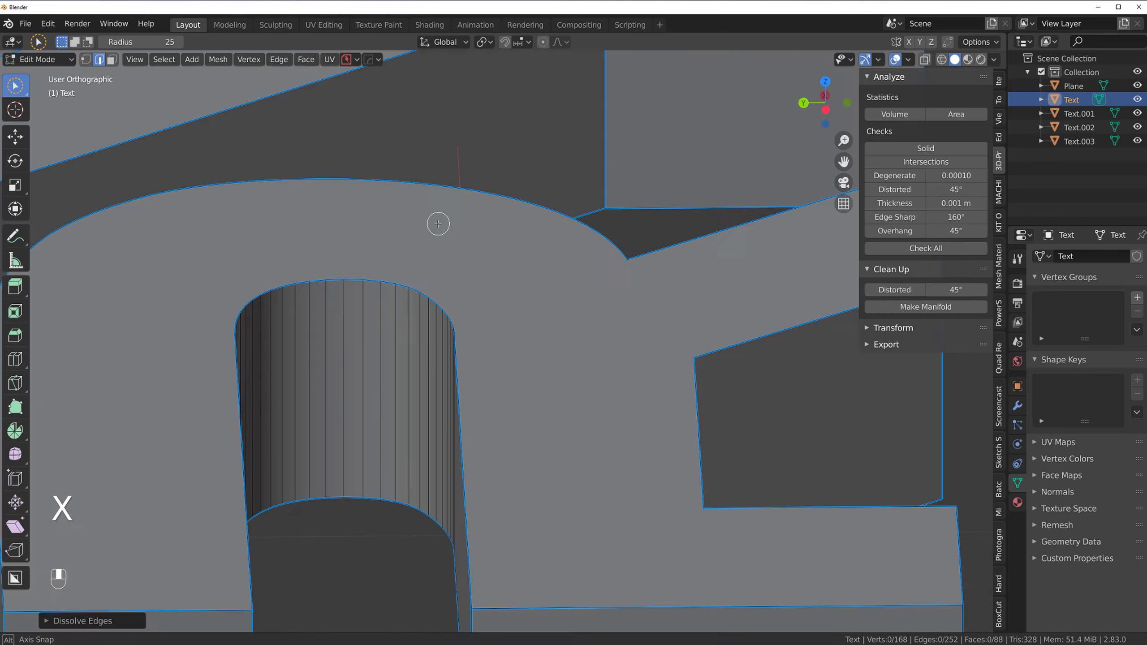
Return to Object Mode and show the lettering and the rectangular plane in top view
key(w)
key(w)
scroll(392, 227, down, 8)
scroll(469, 397, down, 3)
key(Tab)
shift+middle_drag(383, 355, 574, 363)
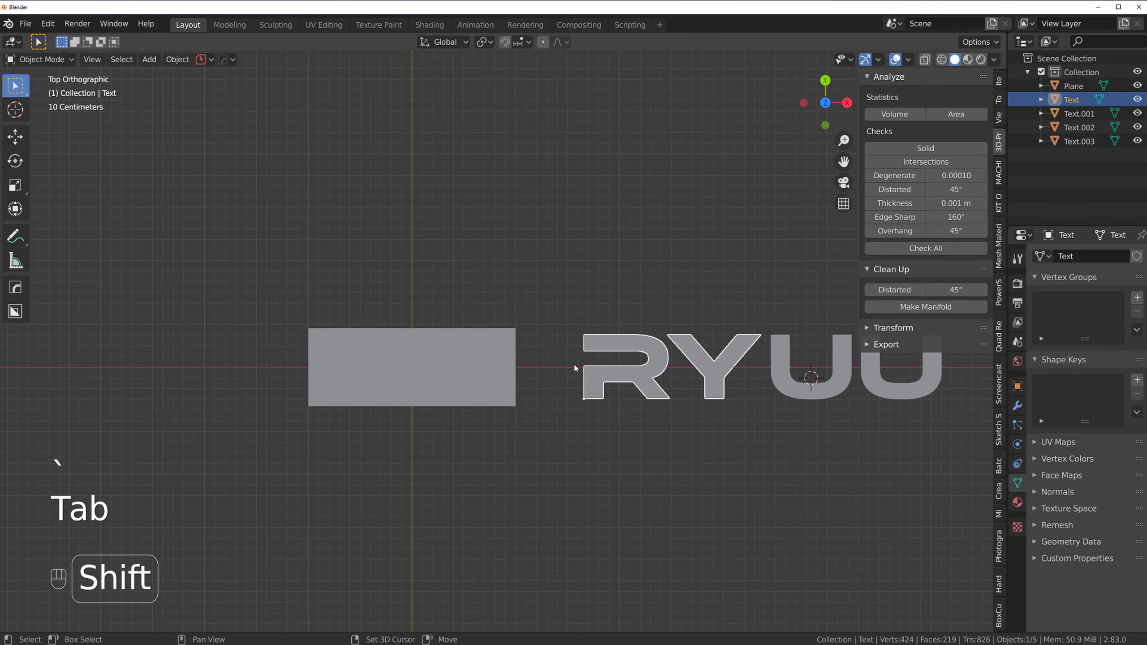
drag(493, 381, 470, 384)
middle_drag(471, 384, 579, 350)
key(grave)
click(643, 356)
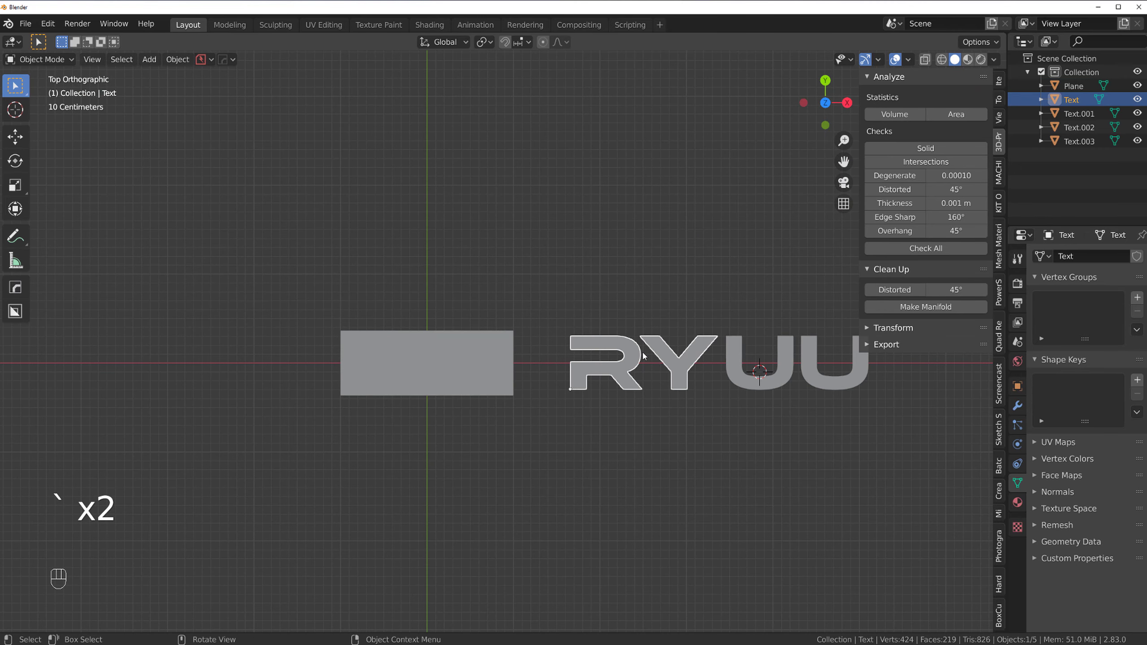
Join the R and Y with both U's into one object and move it along X over the rectangular plane
shift+click(752, 364)
shift+click(836, 373)
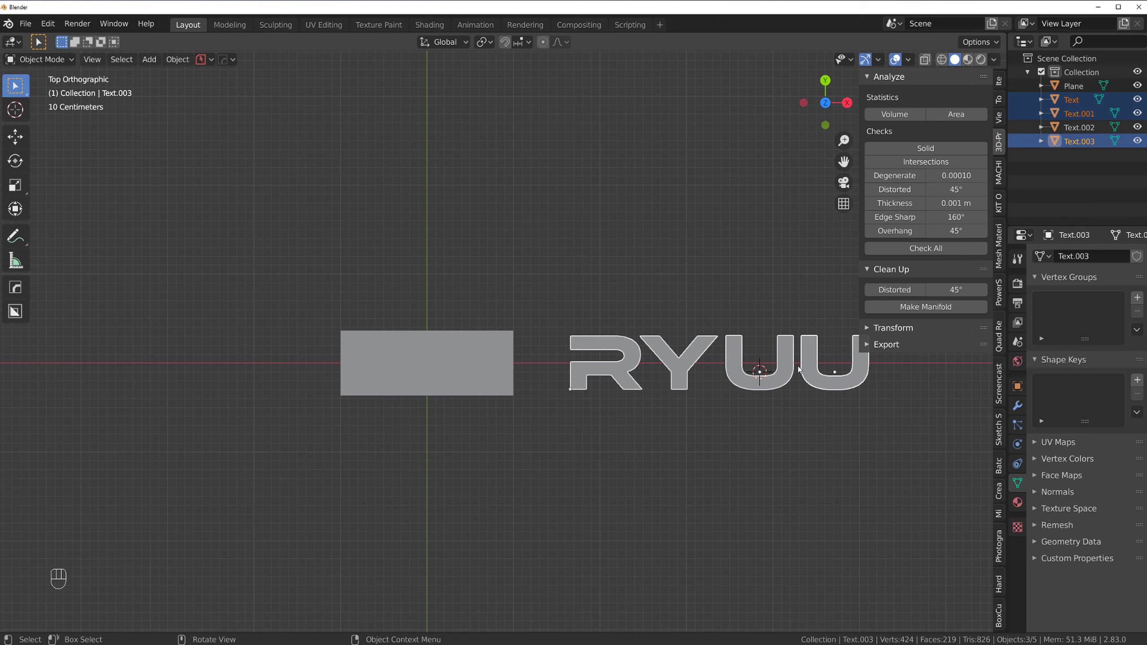
key(ctrl+j)
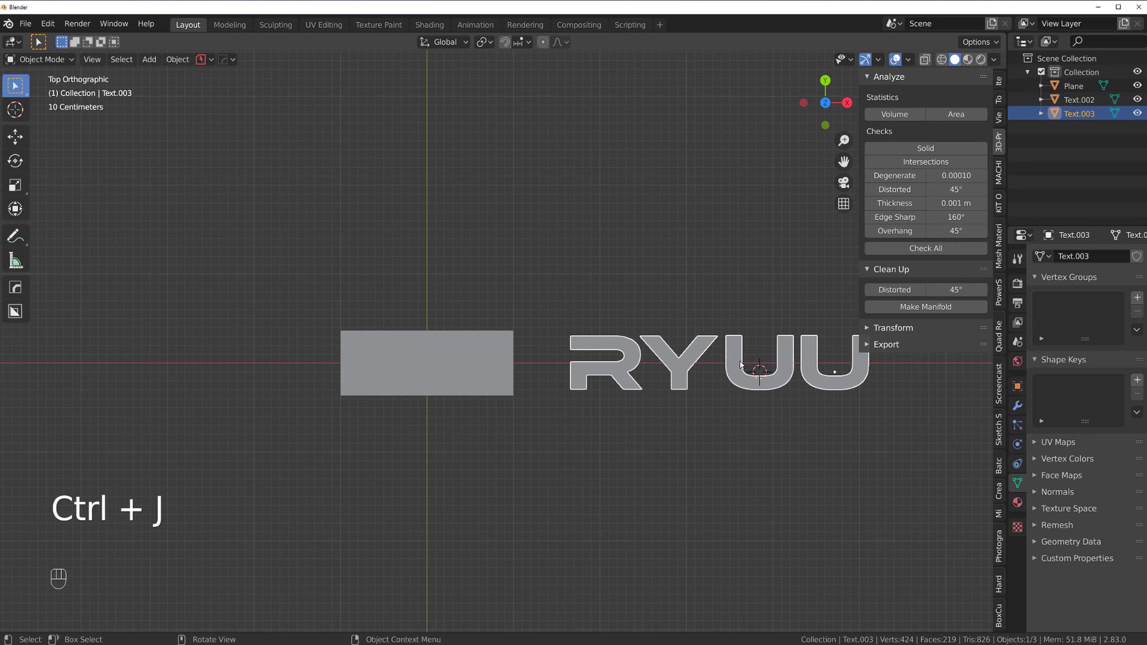
key(g)
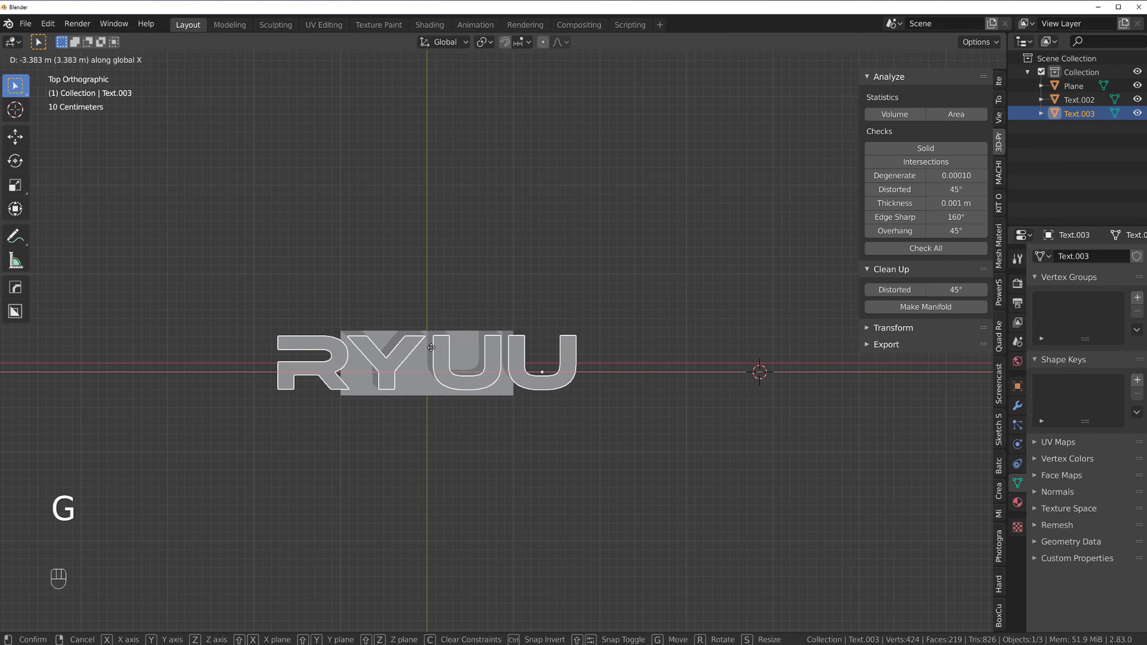
click(436, 381)
Scale the rectangular plane up uniformly to nearly the width of the lettering
click(456, 385)
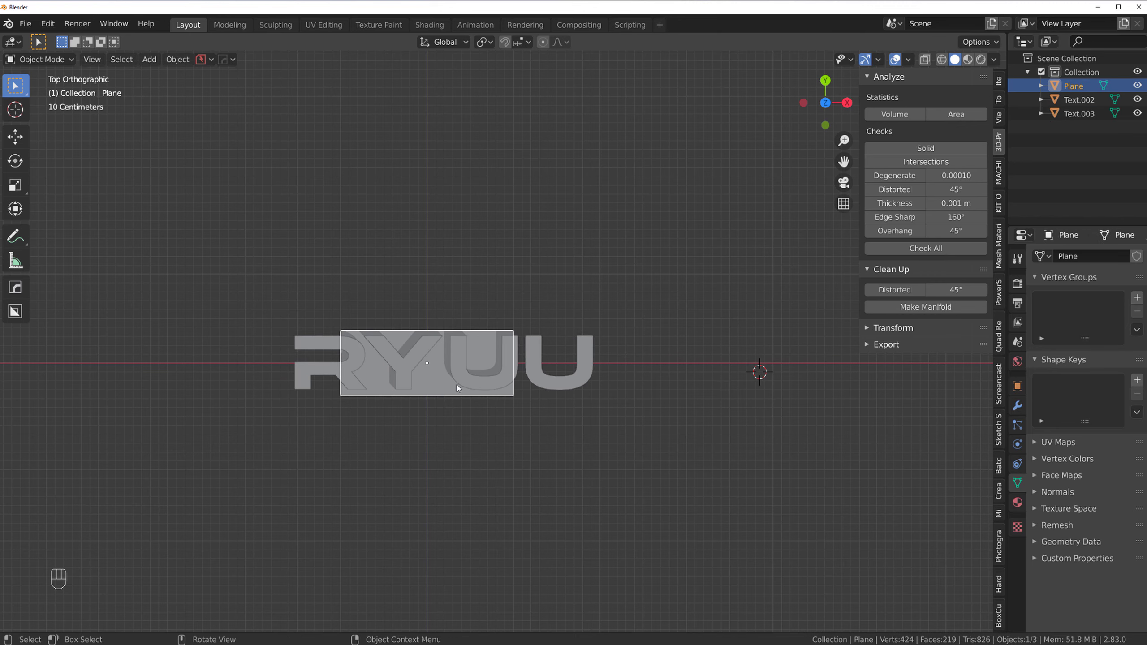
key(s)
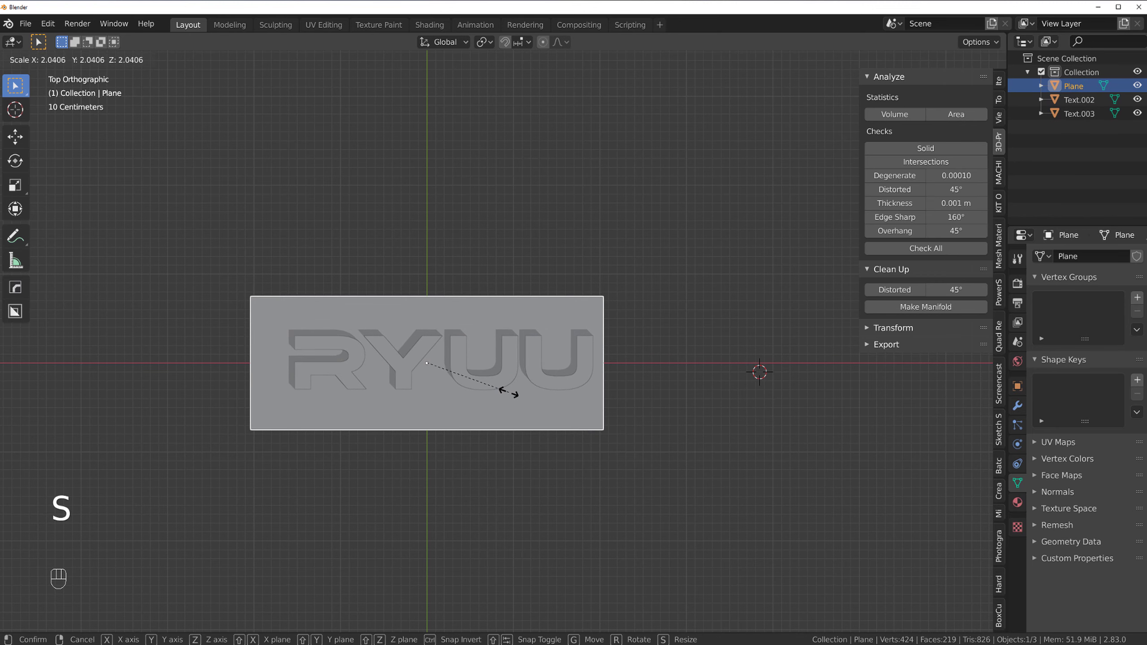
click(496, 373)
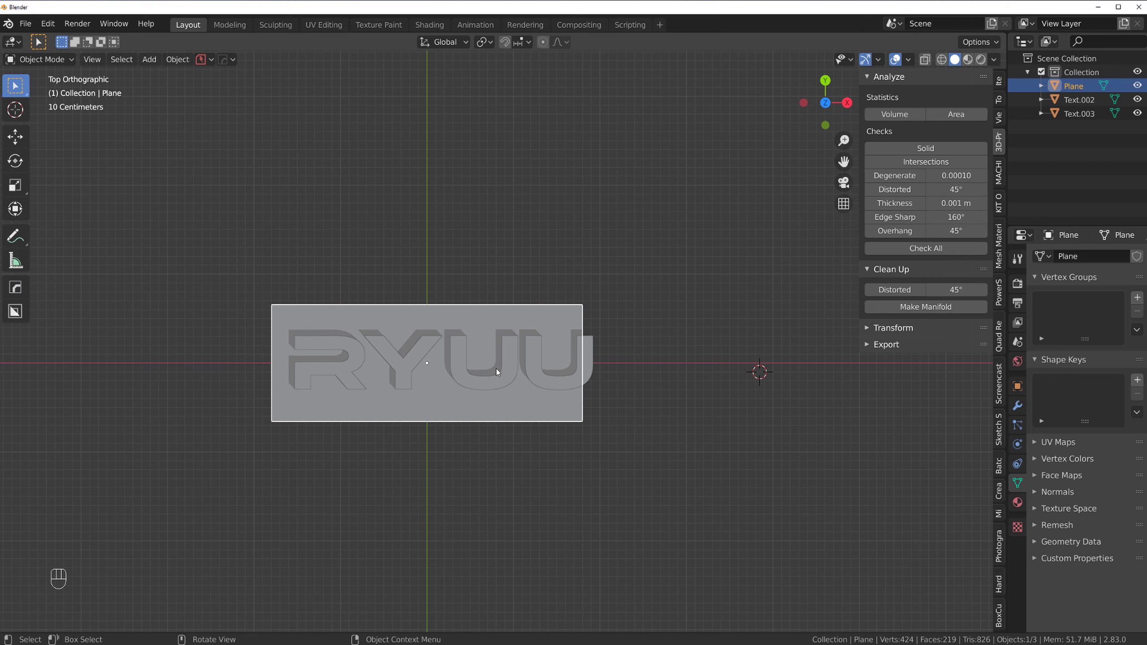
Set the joined lettering's origin to its geometry, apply its scale, and set the origin to geometry again
click(445, 378)
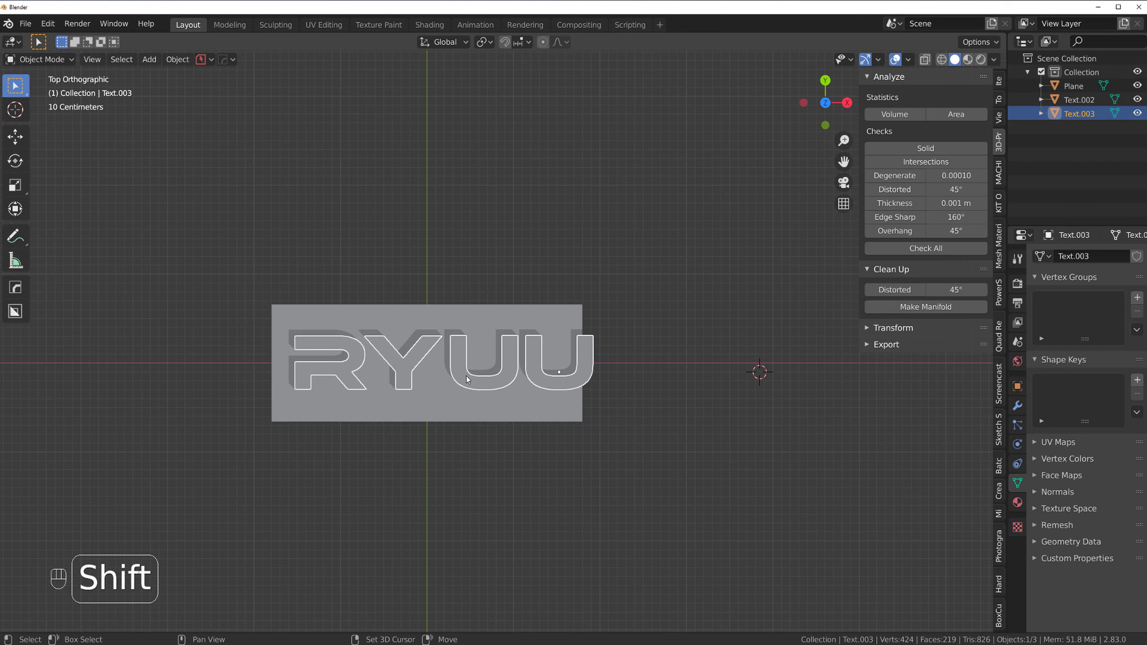
key(shift+s)
click(508, 486)
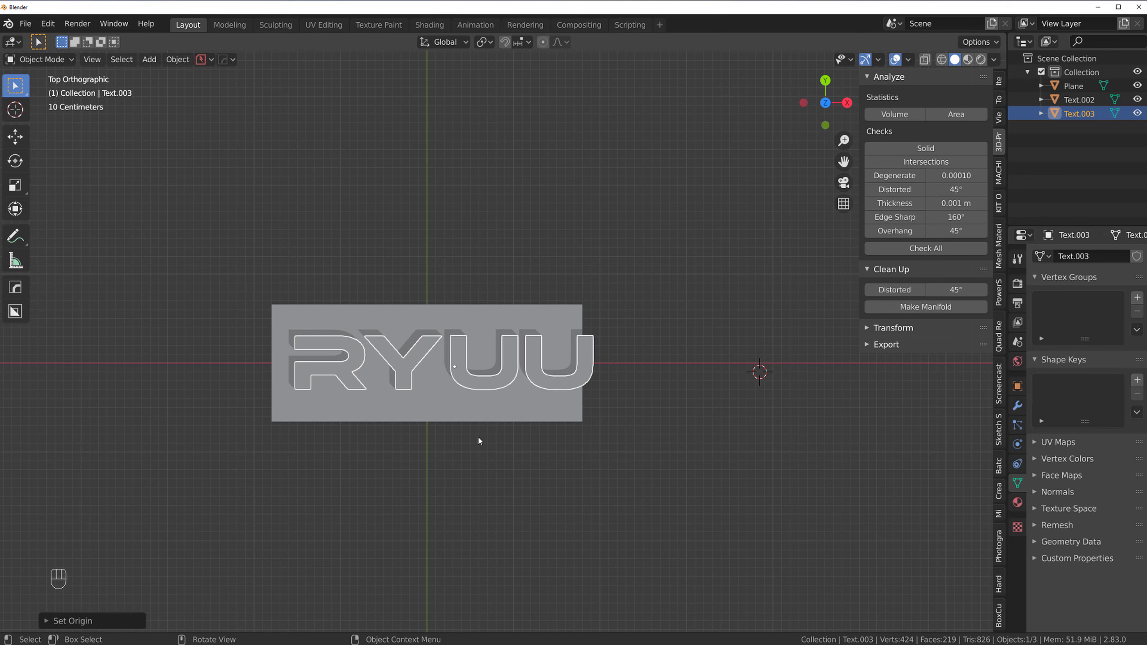
scroll(464, 429, up, 1)
key(ctrl+a)
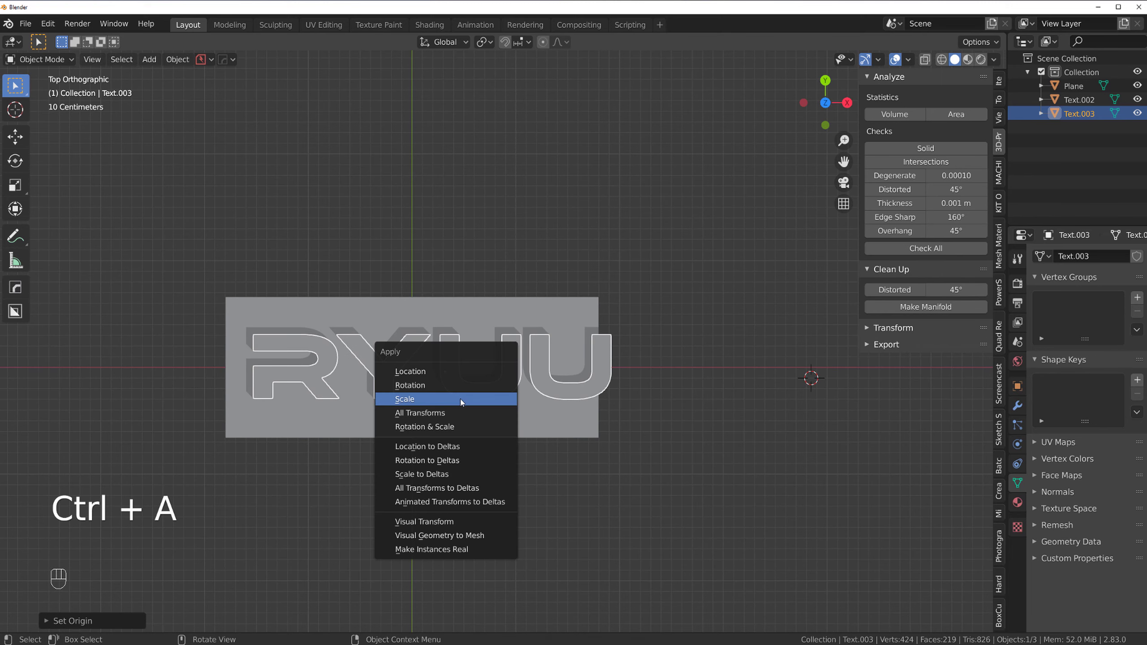
click(464, 409)
key(shift+s)
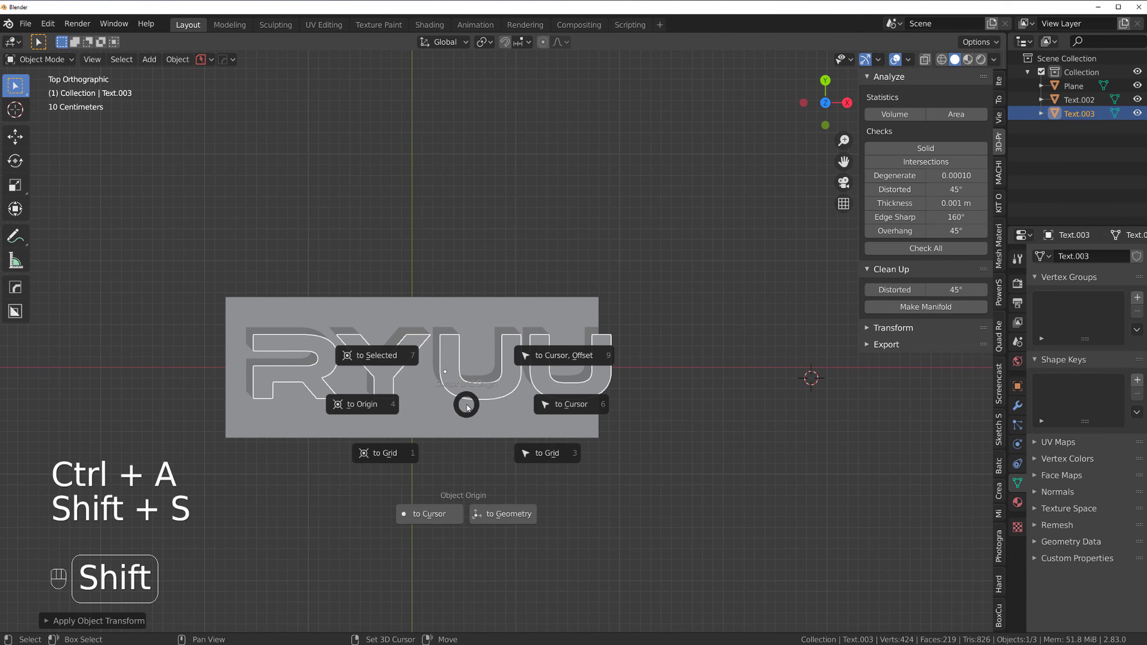
click(502, 517)
Select the entire lettering mesh in Edit Mode, snap the 3D cursor to the selection and return to Object Mode
scroll(407, 370, up, 3)
scroll(412, 409, down, 2)
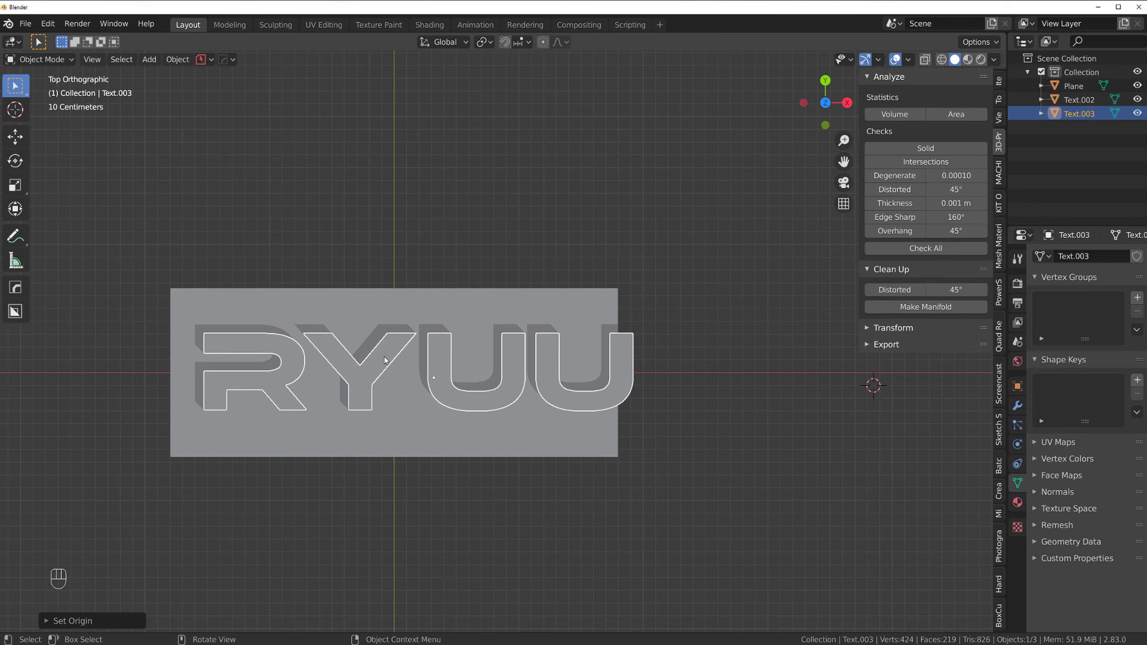
scroll(420, 366, down, 2)
scroll(431, 368, up, 2)
key(Tab)
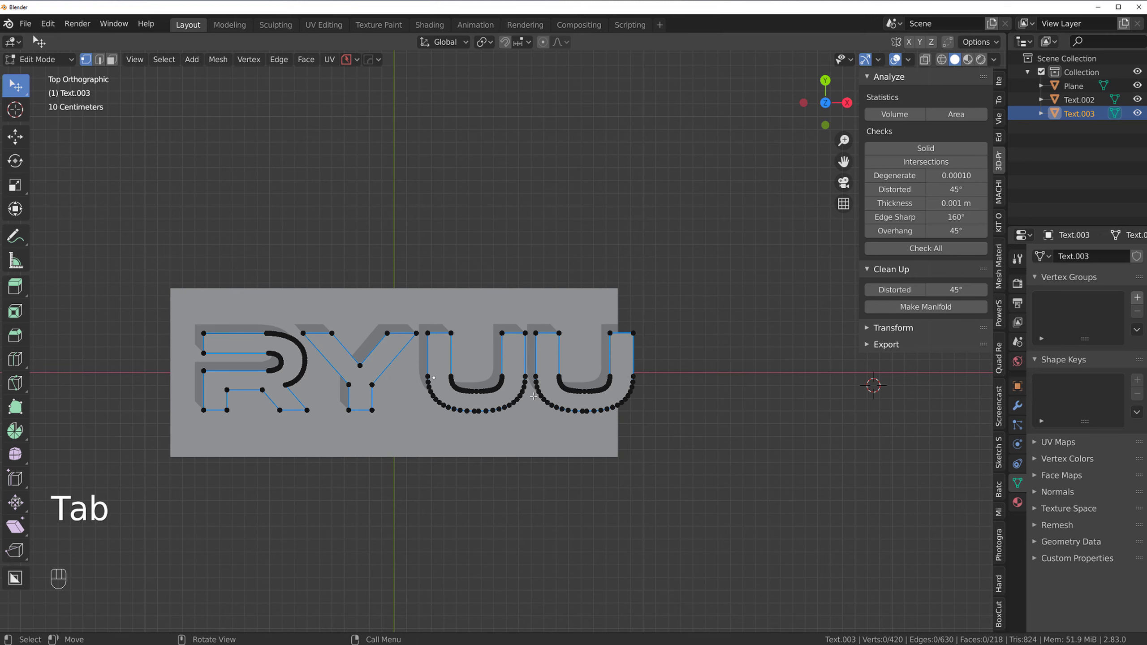
key(a)
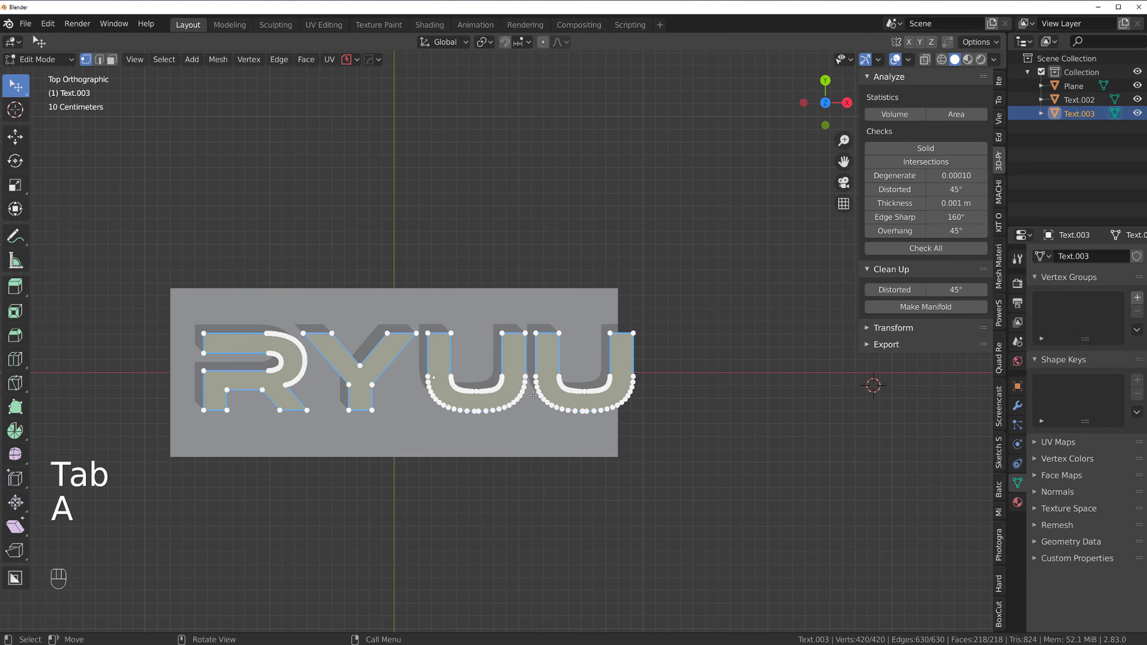
key(shift+s)
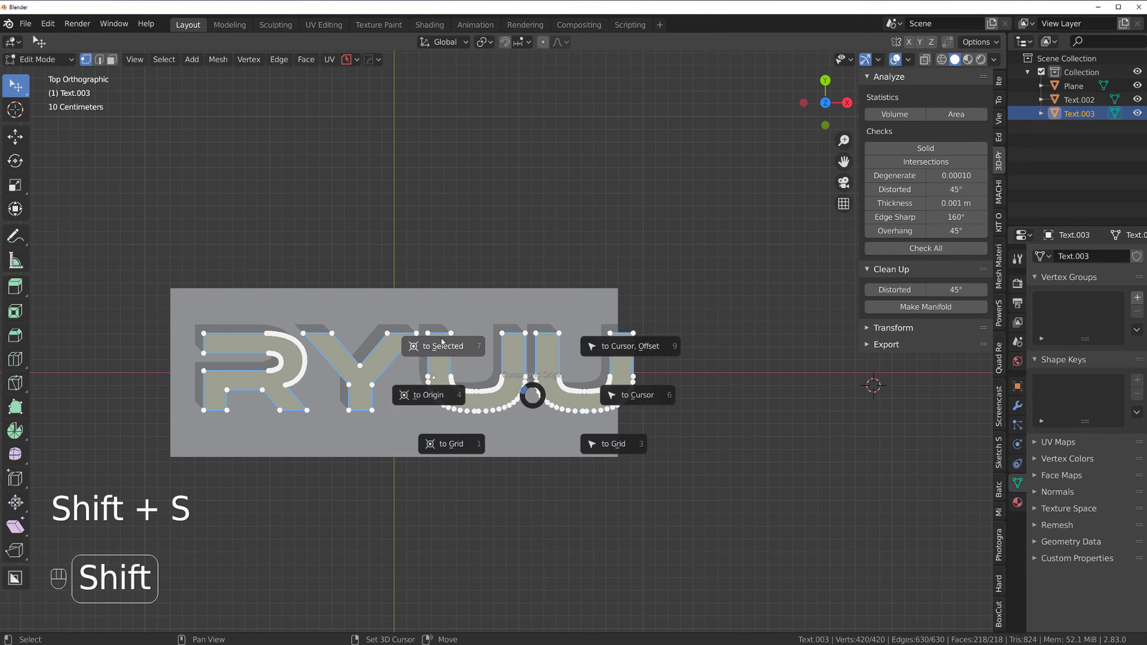
click(441, 344)
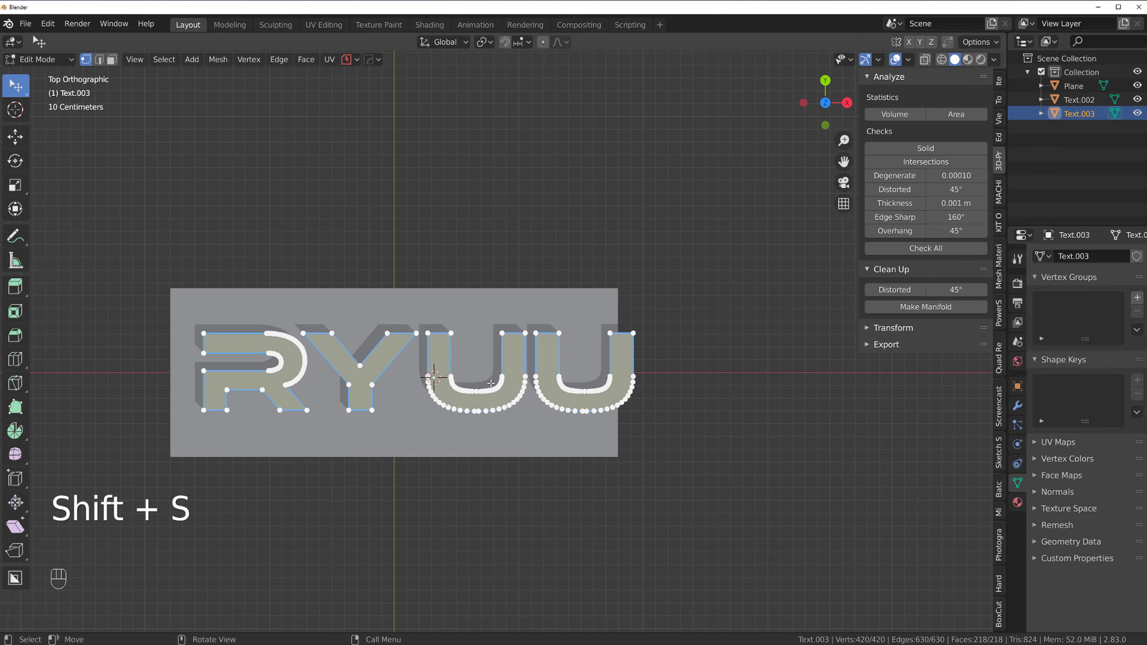
scroll(427, 375, up, 2)
scroll(426, 375, down, 2)
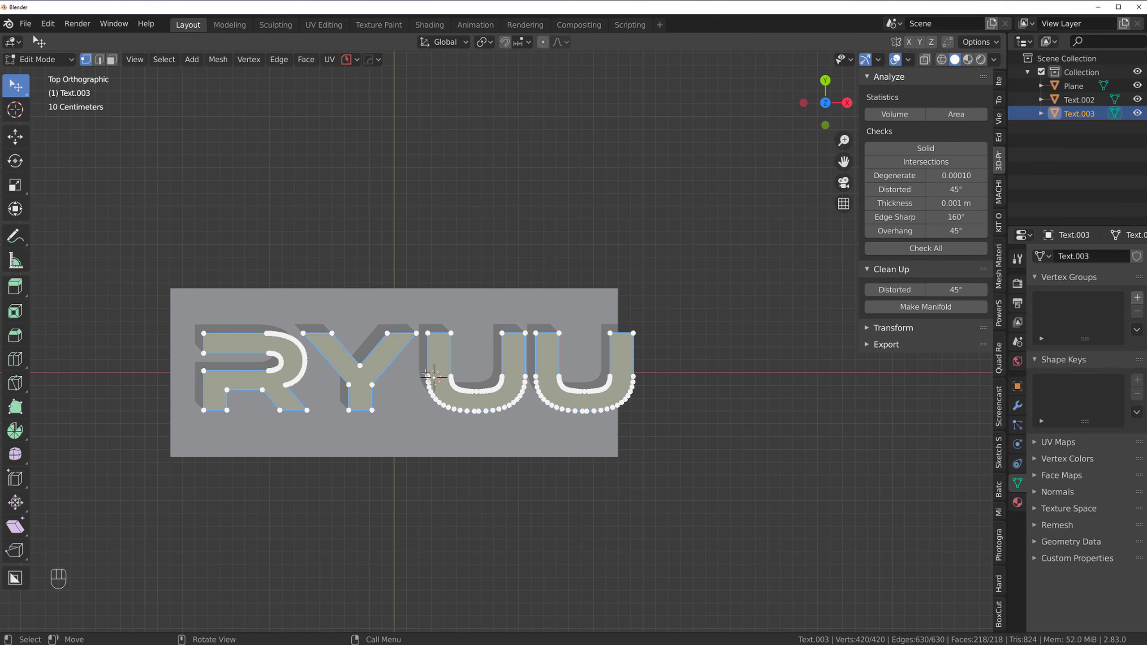
scroll(425, 375, up, 5)
scroll(378, 394, down, 2)
shift+middle_drag(377, 395, 436, 406)
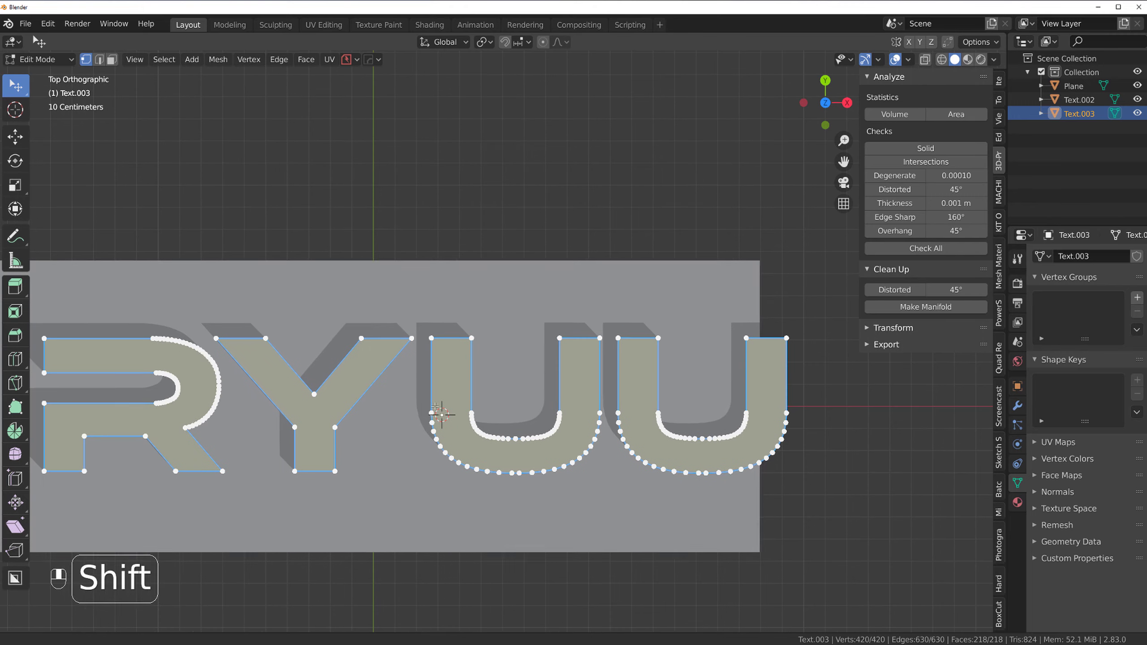
scroll(424, 408, down, 1)
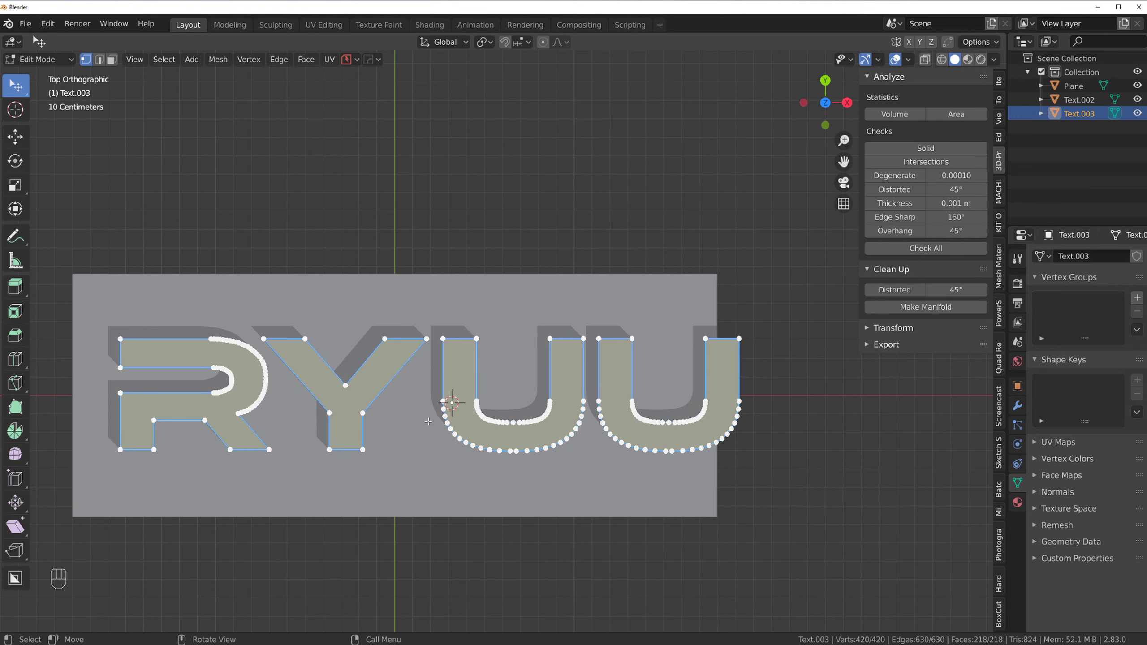
scroll(428, 422, down, 2)
key(Tab)
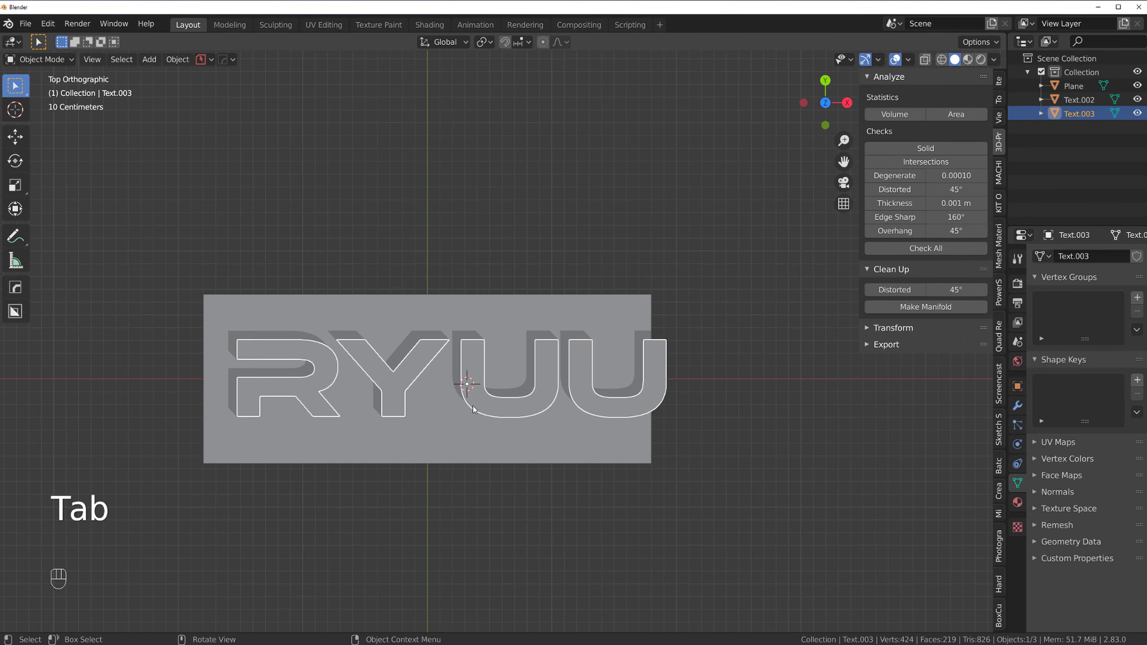
Move the lettering along the X axis so that all four letters sit within the plane's width
key(f)
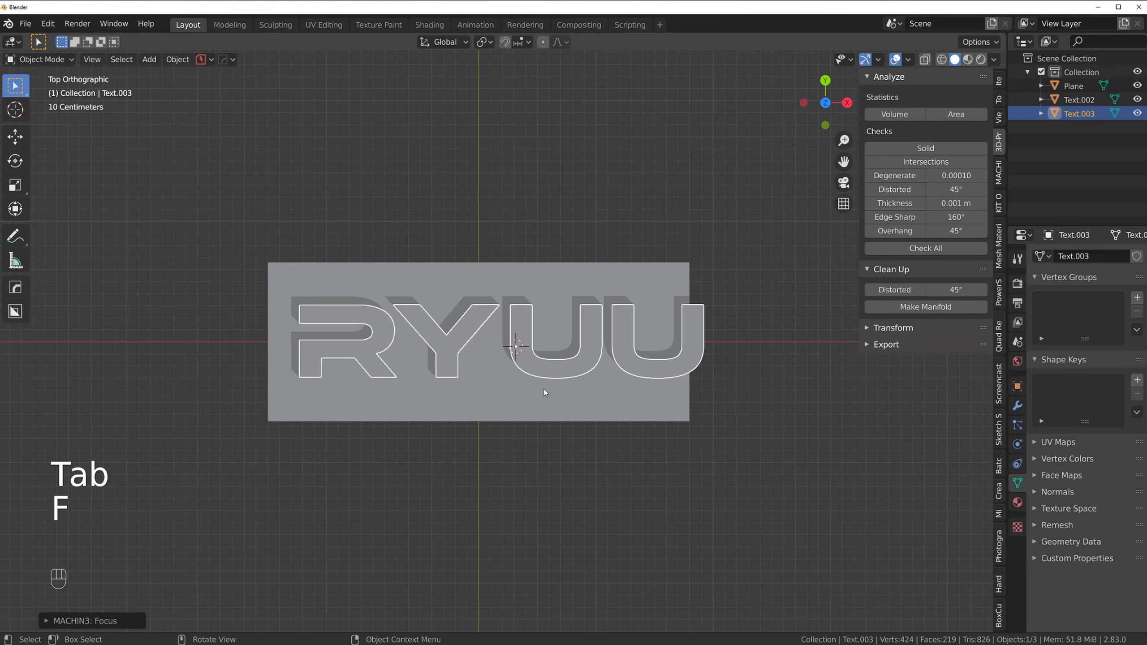
key(g)
key(shift)
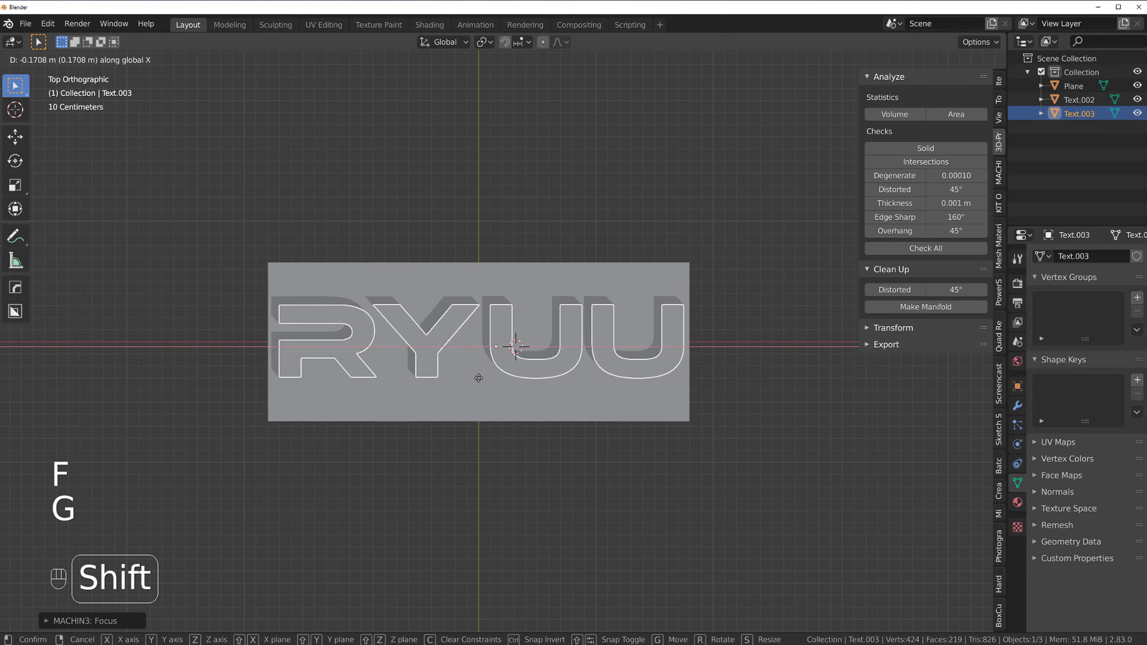
click(460, 379)
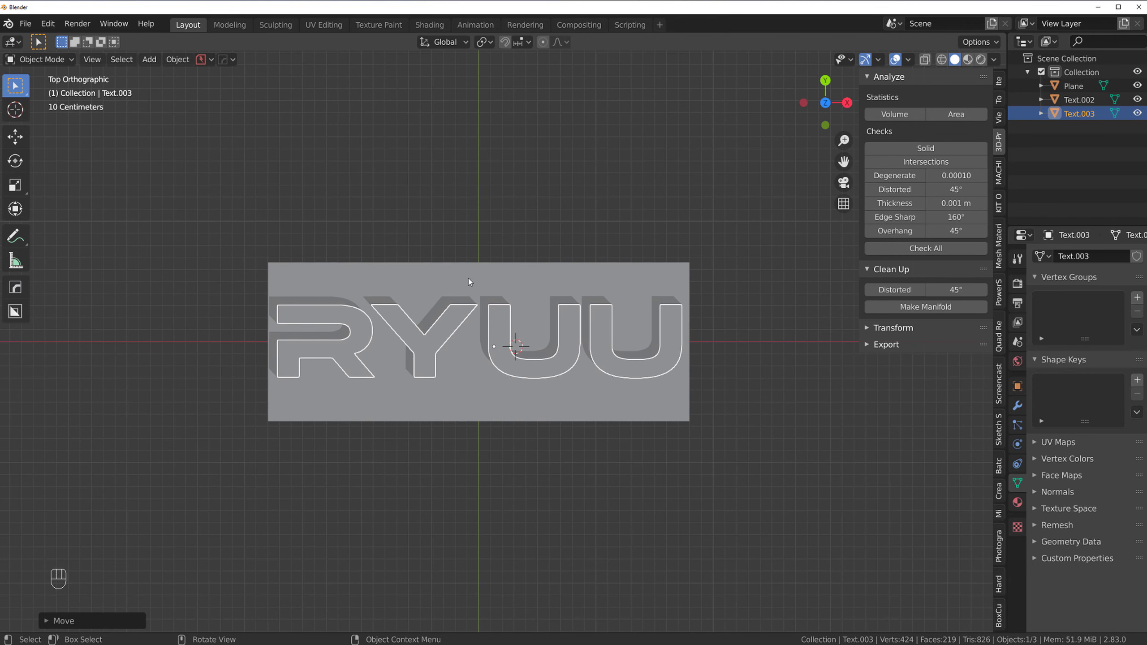
Scale the rectangular plane down slightly along the Y axis
click(468, 276)
key(s)
key(y)
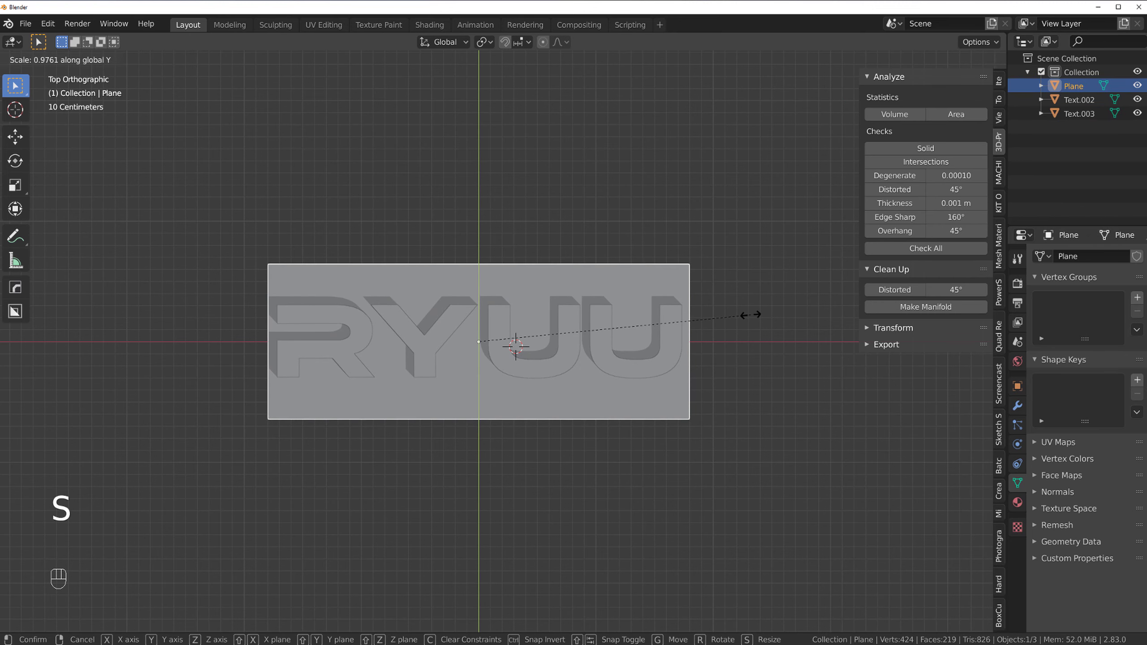
click(636, 319)
Give the plane thickness with a HardOps Solidify modifier of about 0.10 and offset -1.00
middle_drag(639, 320, 644, 256)
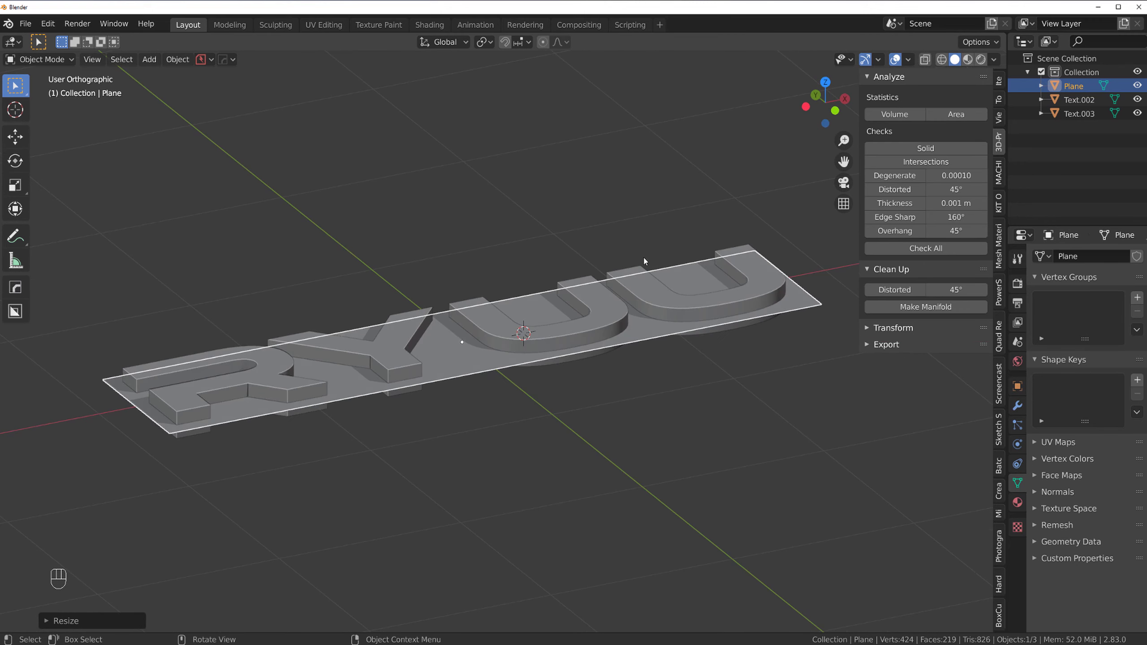
key(KP_5)
key(w)
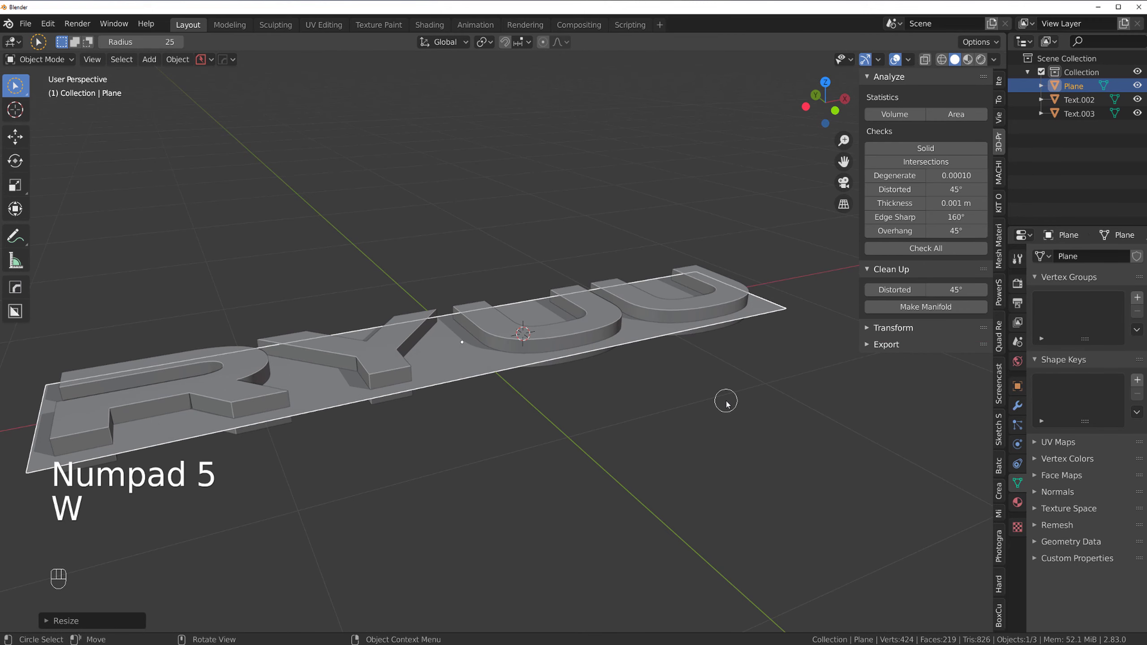
right_click(655, 359)
key(w)
key(e)
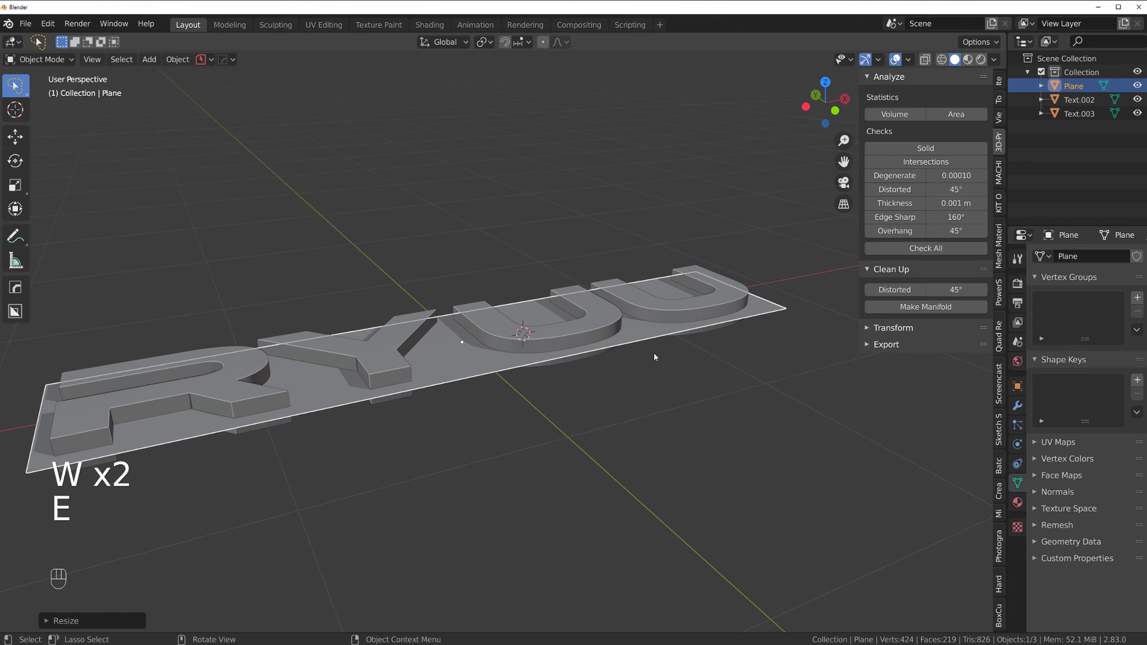
key(q)
click(631, 372)
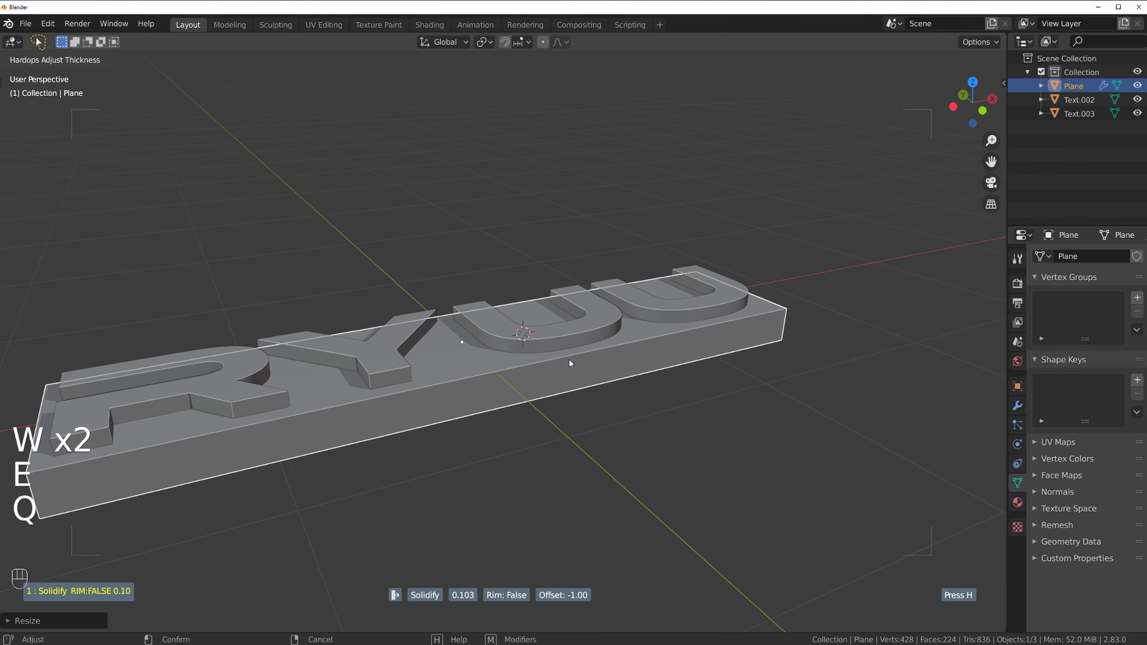
click(569, 364)
Cut the lettering out of the thickened plate with a HardOps Boolean Difference
scroll(591, 362, down, 2)
middle_drag(540, 336, 543, 349)
click(536, 345)
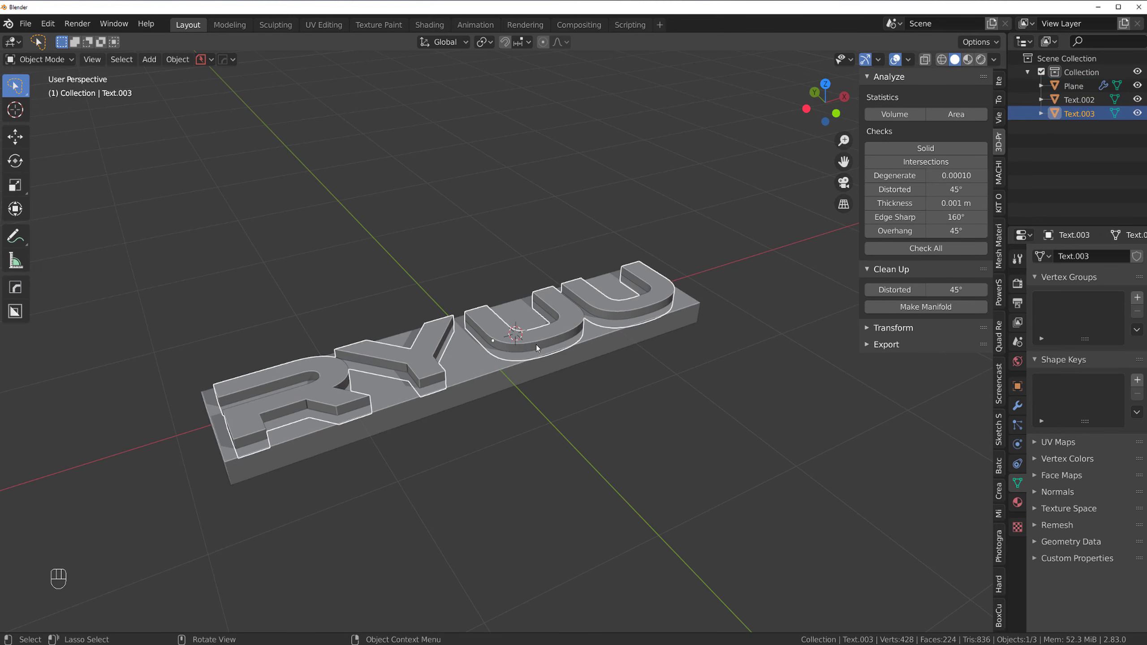
shift+click(504, 372)
key(q)
click(504, 371)
scroll(504, 371, up, 2)
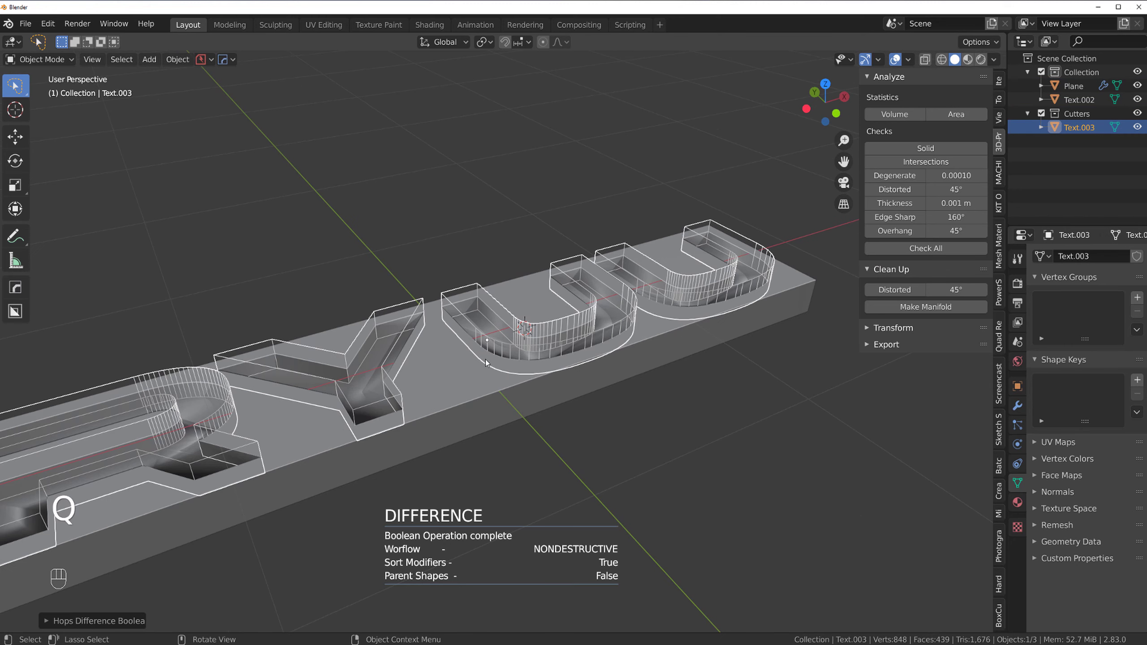
Move the lettering cutter up along the Z axis by about 0.014 m to make the engraving shallower
scroll(679, 357, up, 3)
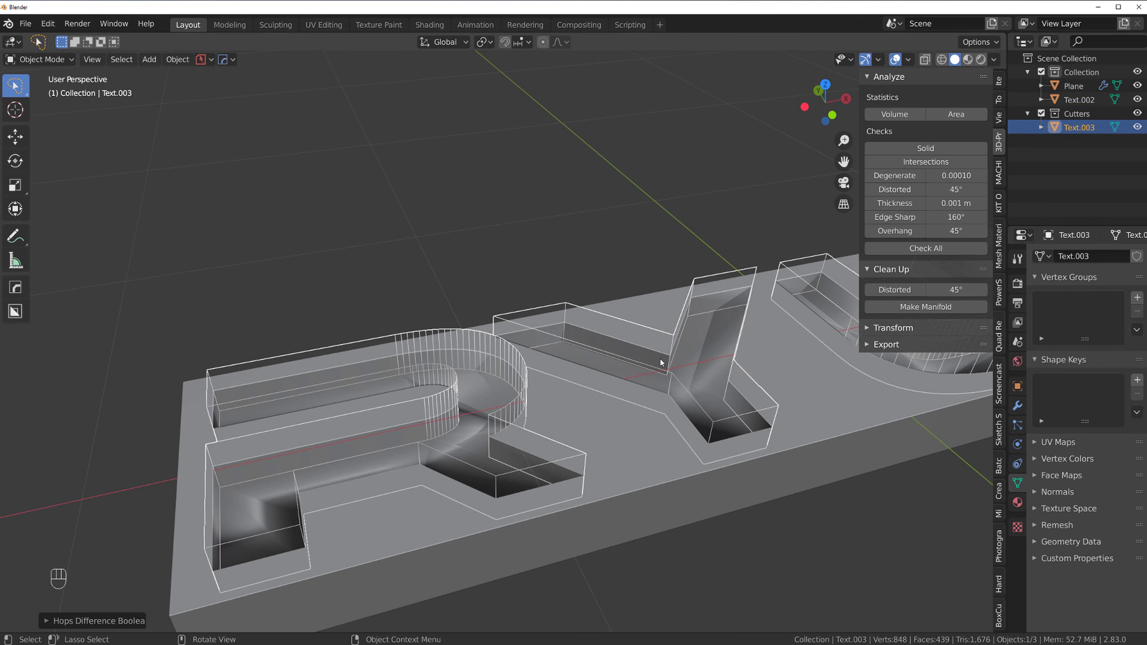
key(g)
key(z)
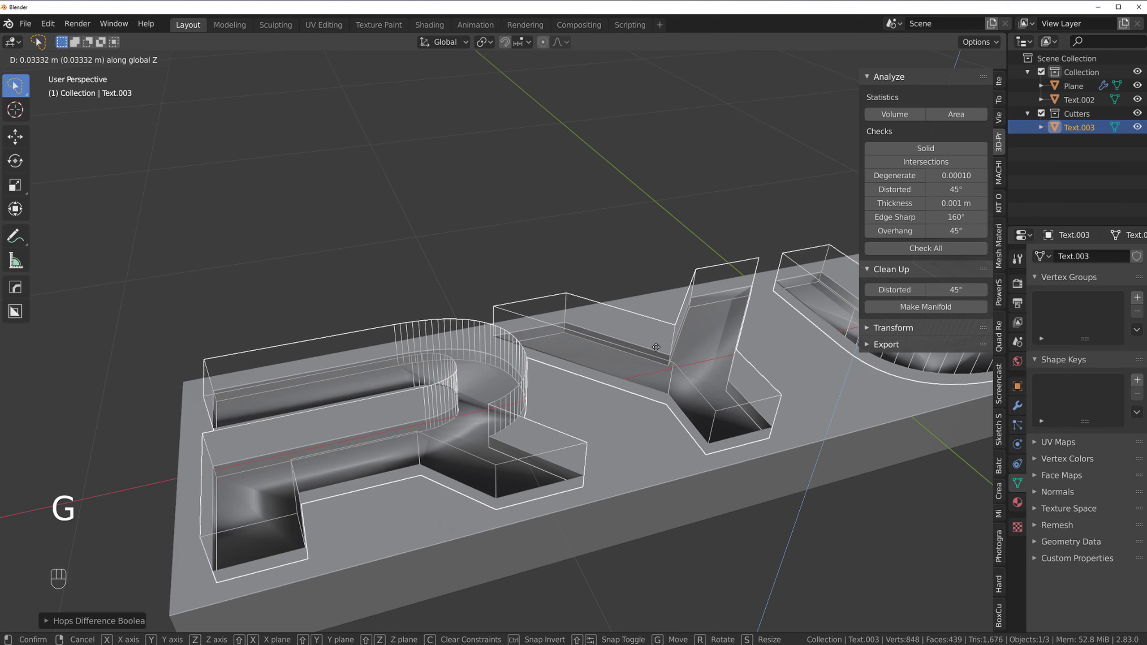
key(shift)
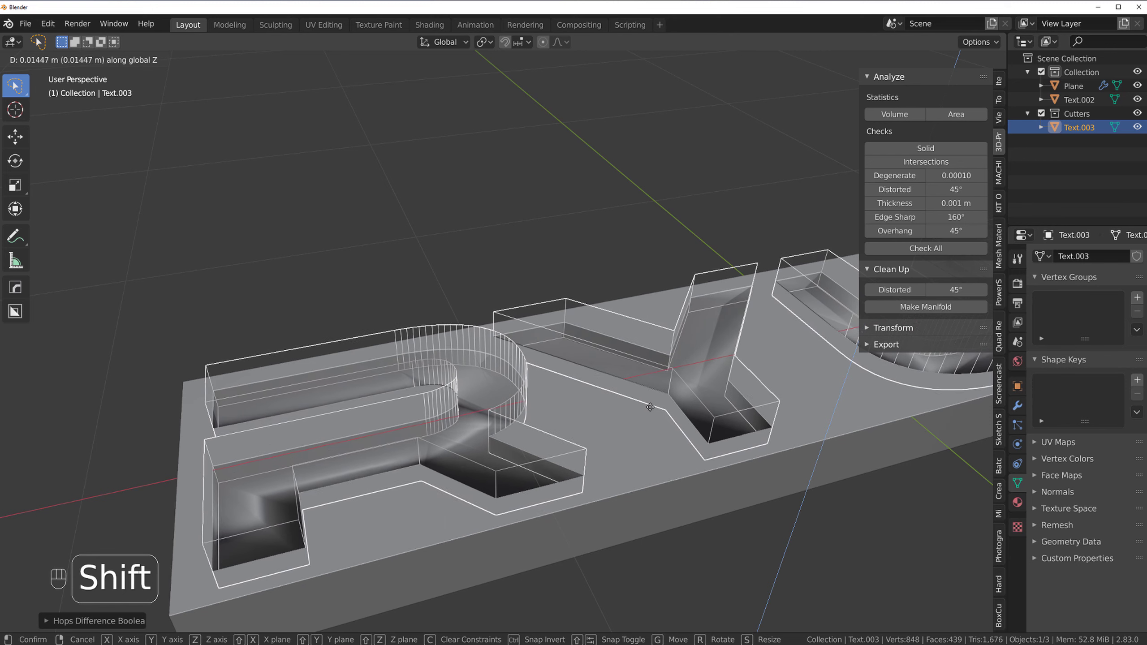
click(652, 396)
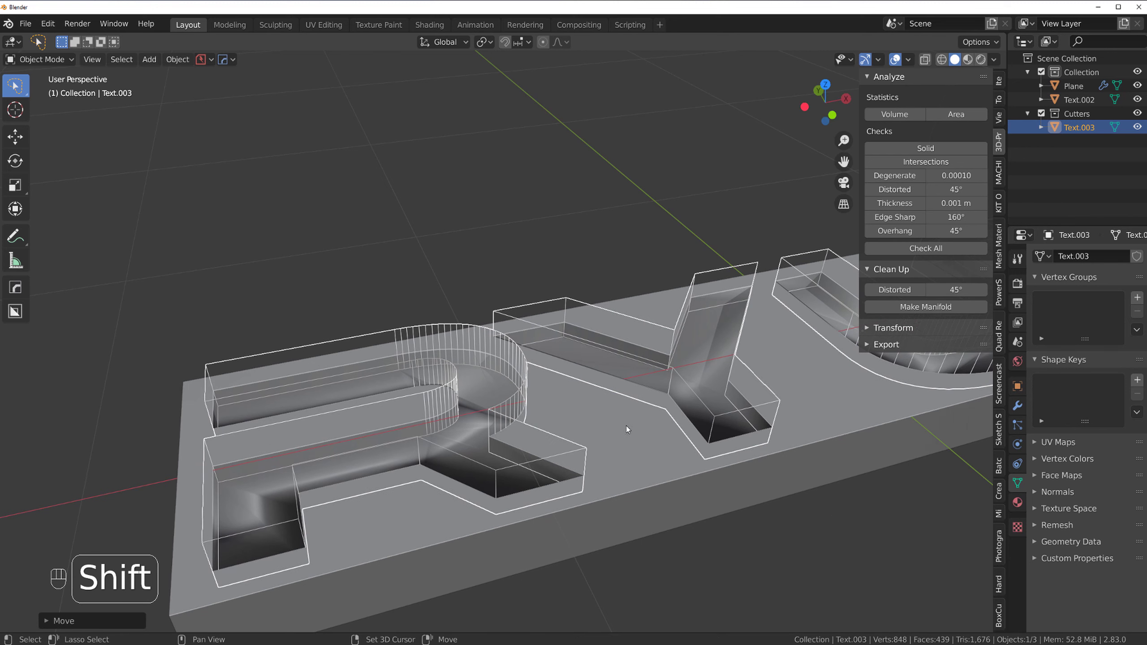
Try the HardOps Sharpen operation at 30° on the plate and undo it
click(623, 419)
key(q)
click(624, 418)
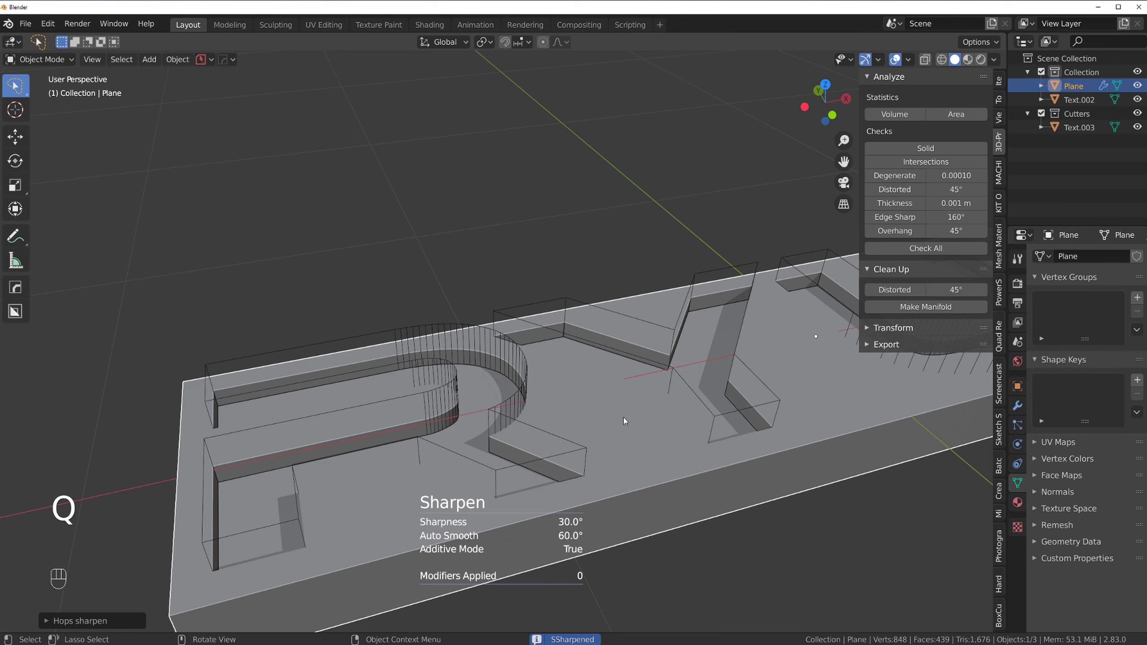
mouse_move(624, 419)
middle_down()
mouse_move(619, 468)
mouse_move(584, 416)
mouse_move(608, 404)
mouse_move(639, 430)
middle_up()
key(ctrl+z)
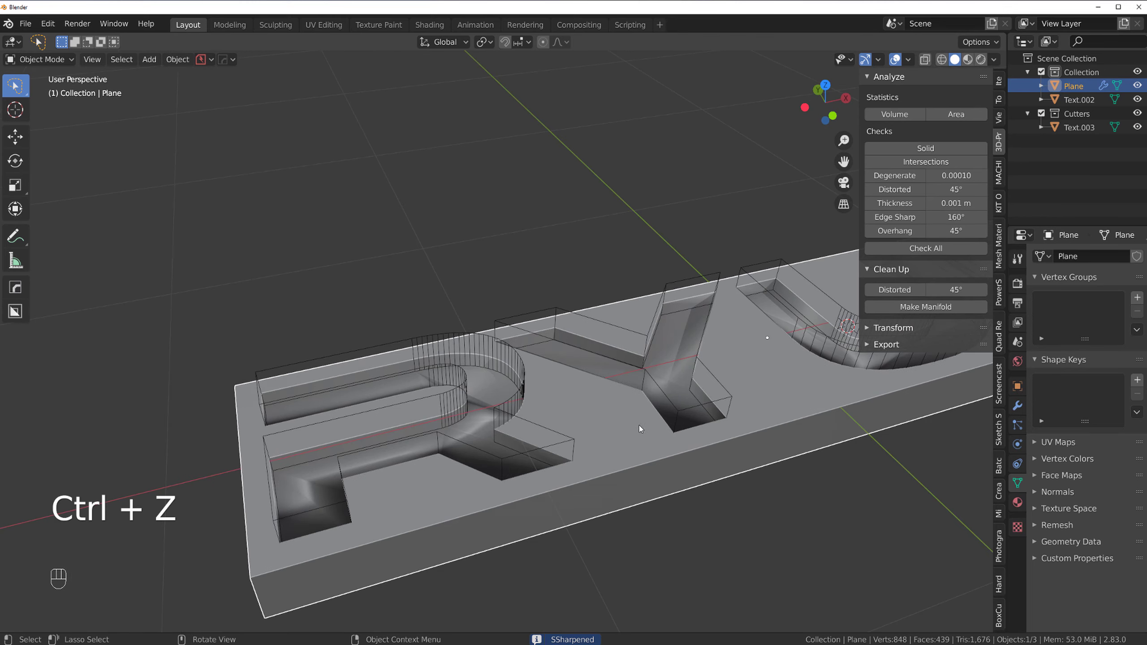
Open the lettering cutter in Edit Mode and select the vertical corner edges at the ends of the R's leg and stem
scroll(640, 413, up, 8)
key(Tab)
scroll(580, 464, down, 3)
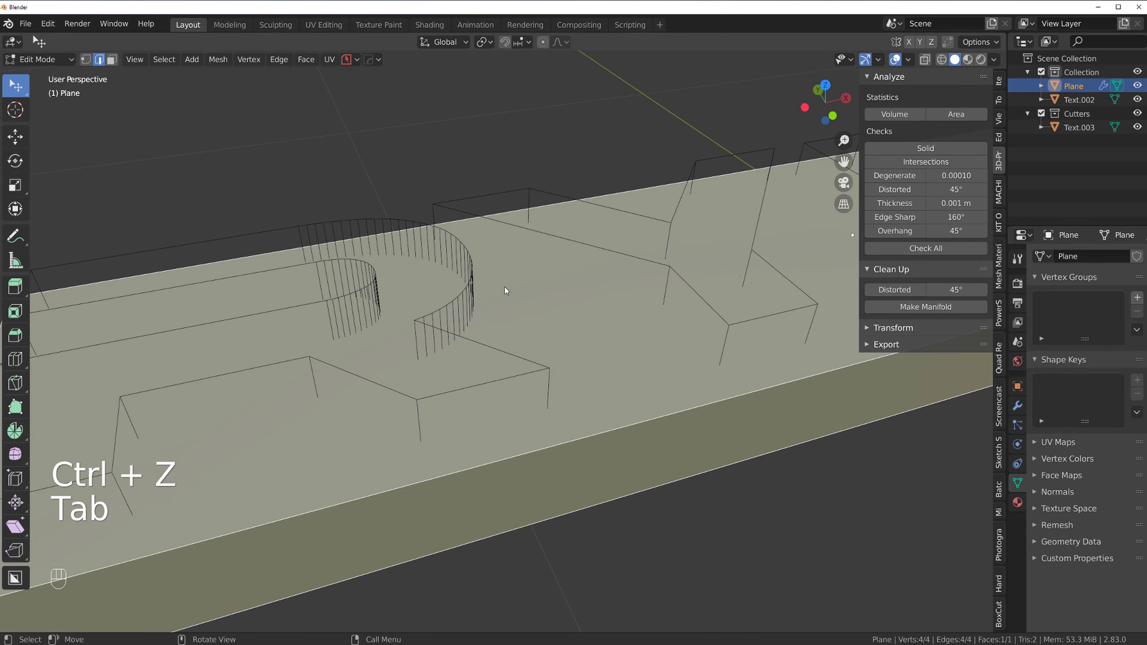
key(Tab)
click(488, 382)
key(Tab)
click(421, 430)
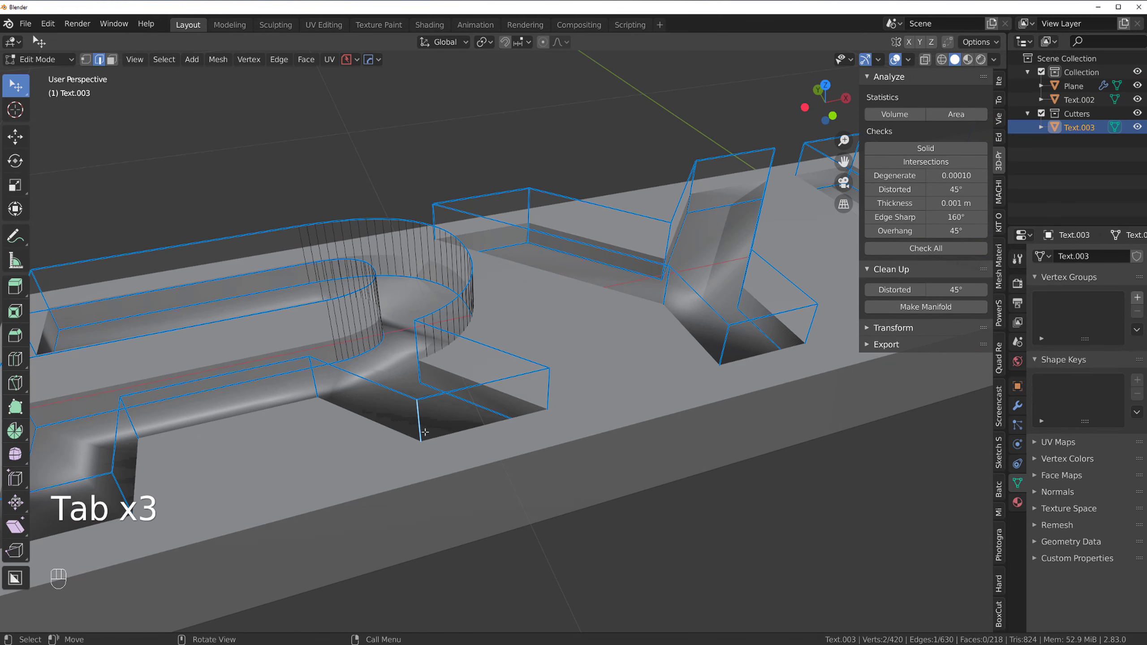
shift+click(548, 391)
scroll(343, 437, down, 2)
shift+middle_drag(313, 438, 544, 402)
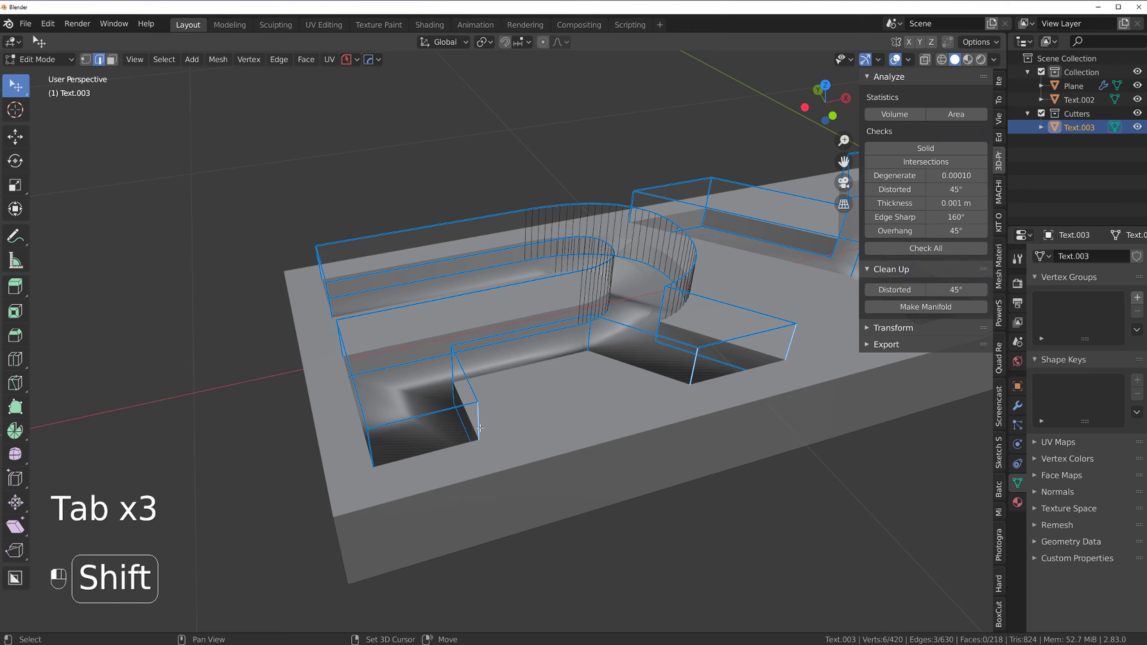
shift+click(371, 448)
Extend the edge selection to the R's remaining sharp vertical corners from the rear side
middle_drag(371, 447, 533, 398)
shift+middle_drag(534, 397, 548, 312)
shift+click(478, 283)
shift+middle_drag(412, 249, 531, 325)
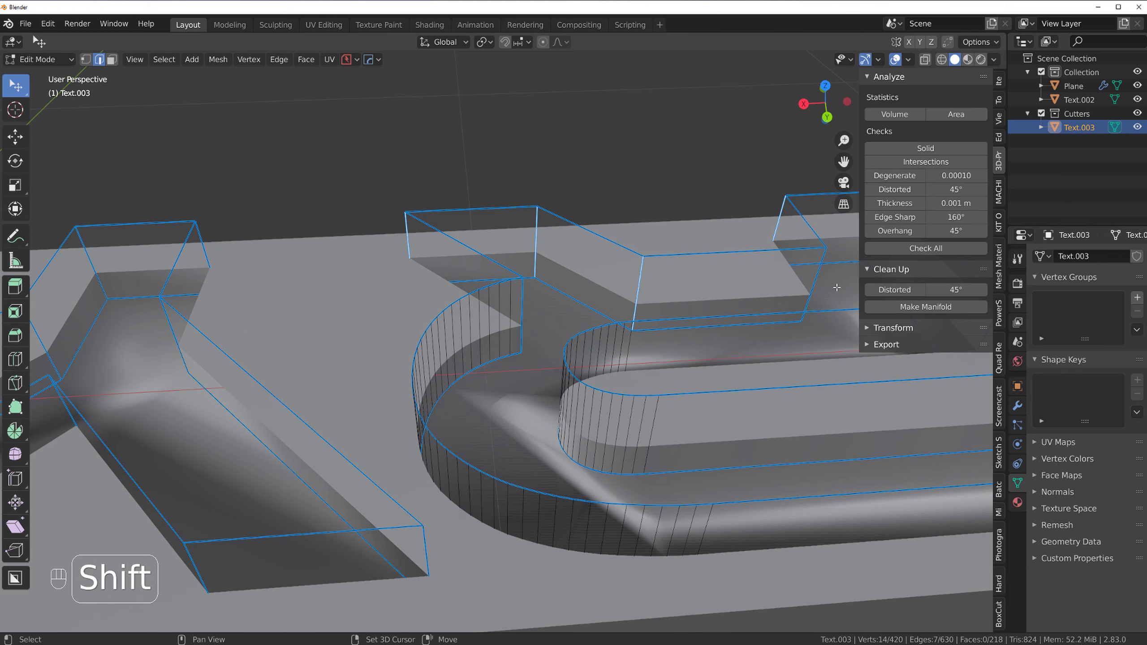
shift+middle_drag(502, 390, 728, 371)
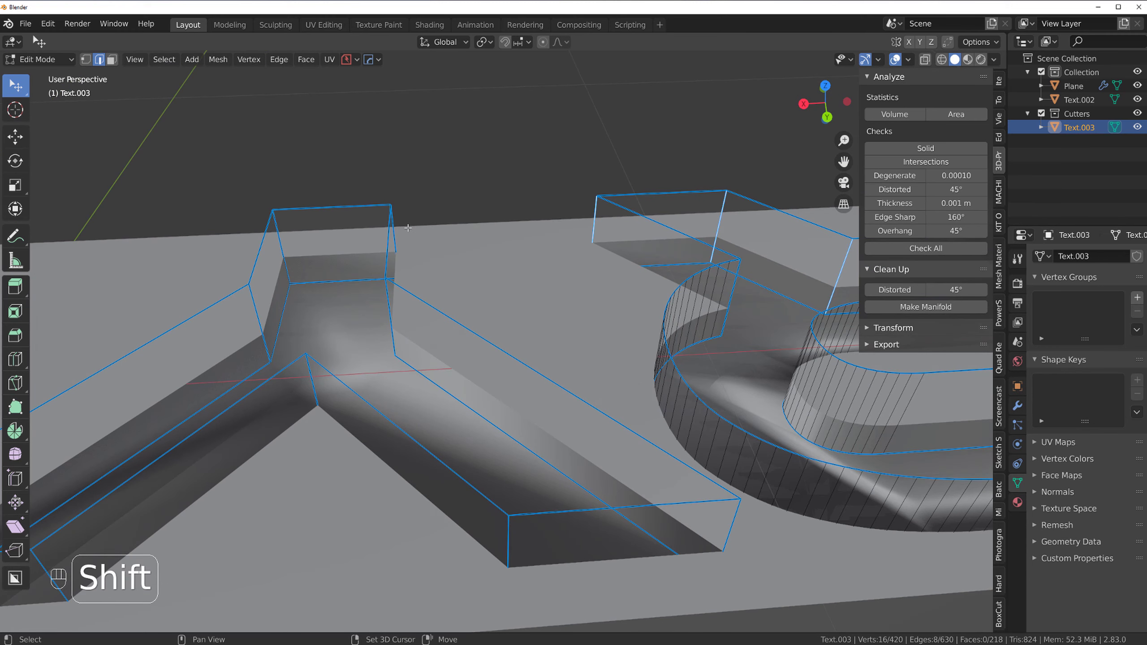
Add the vertical corner edges at the ends of the Y's stem and arms to the selection
shift+click(314, 271)
shift+click(725, 536)
scroll(719, 529, down, 4)
shift+middle_drag(389, 430, 614, 377)
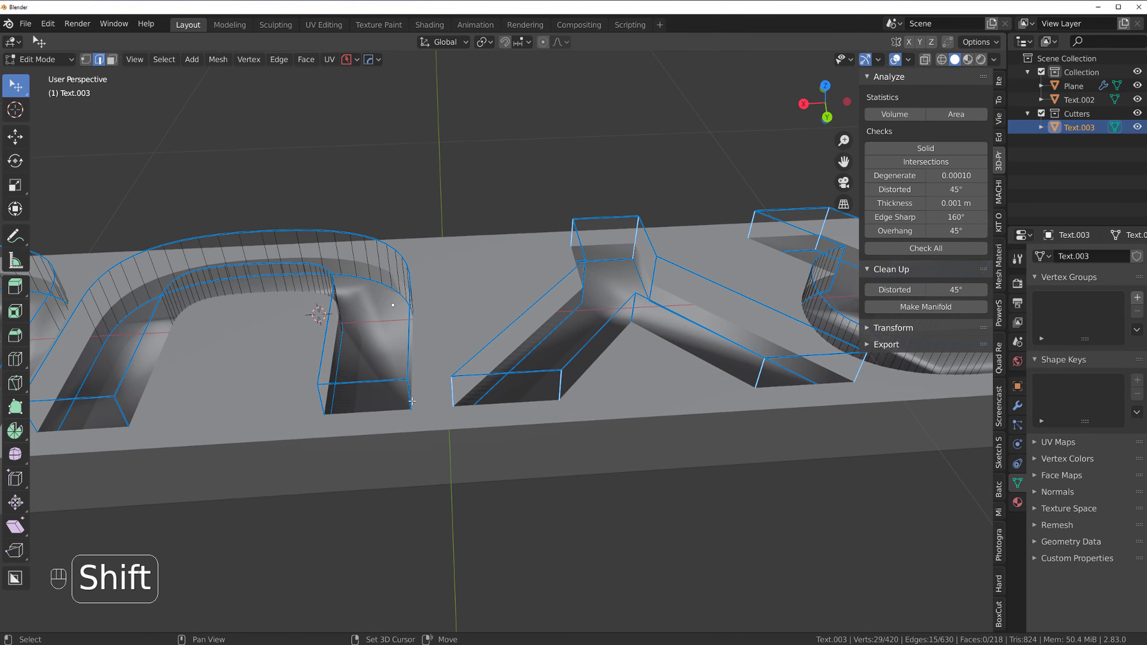
Add the vertical corner edges at the arm ends of both U letters to the selection, undoing a wrong pick
shift+click(402, 401)
shift+middle_drag(402, 400, 544, 372)
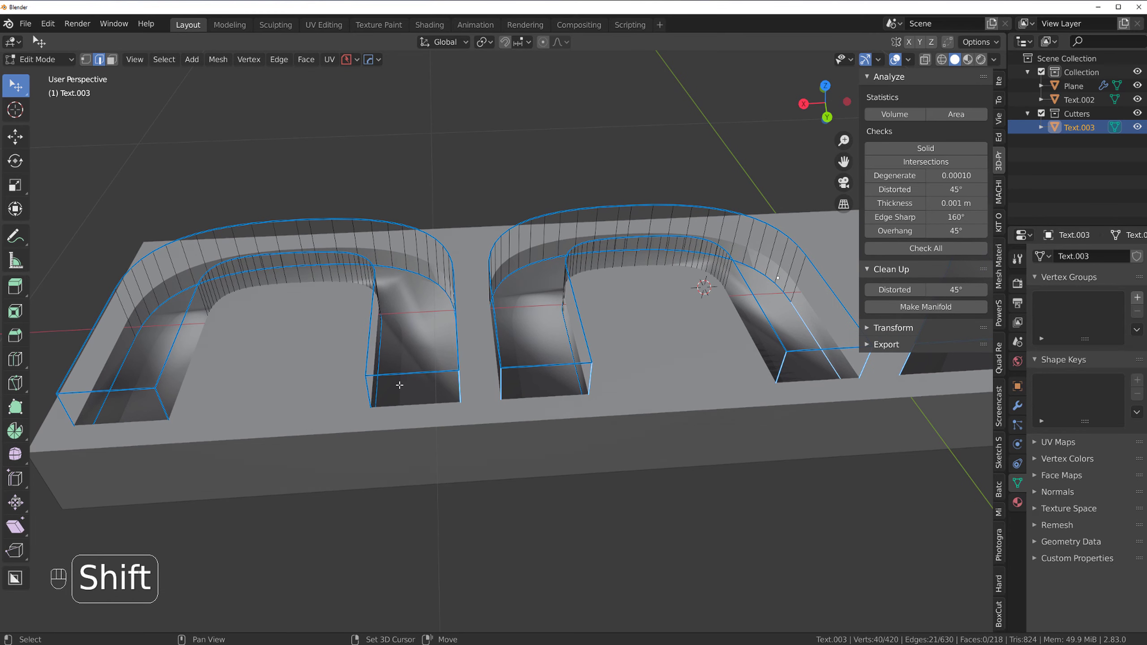
key(ctrl+z)
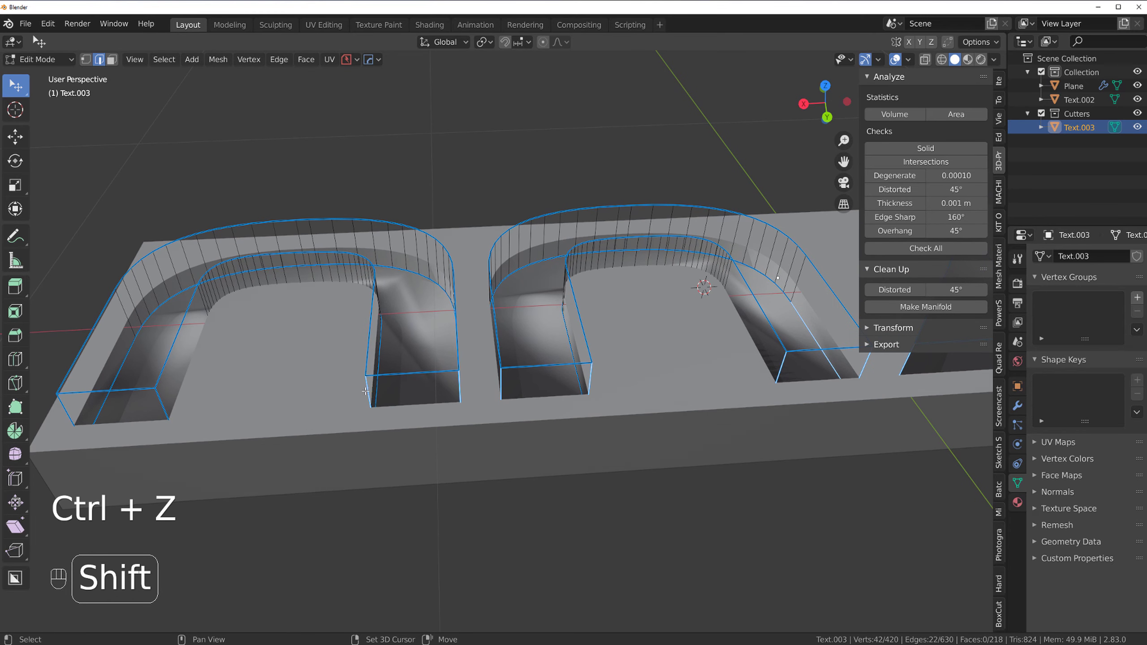
shift+click(61, 411)
middle_drag(61, 411, 655, 333)
Add the Y's missing vertical edges where its arms meet the stem, undoing wrong picks
scroll(612, 333, up, 3)
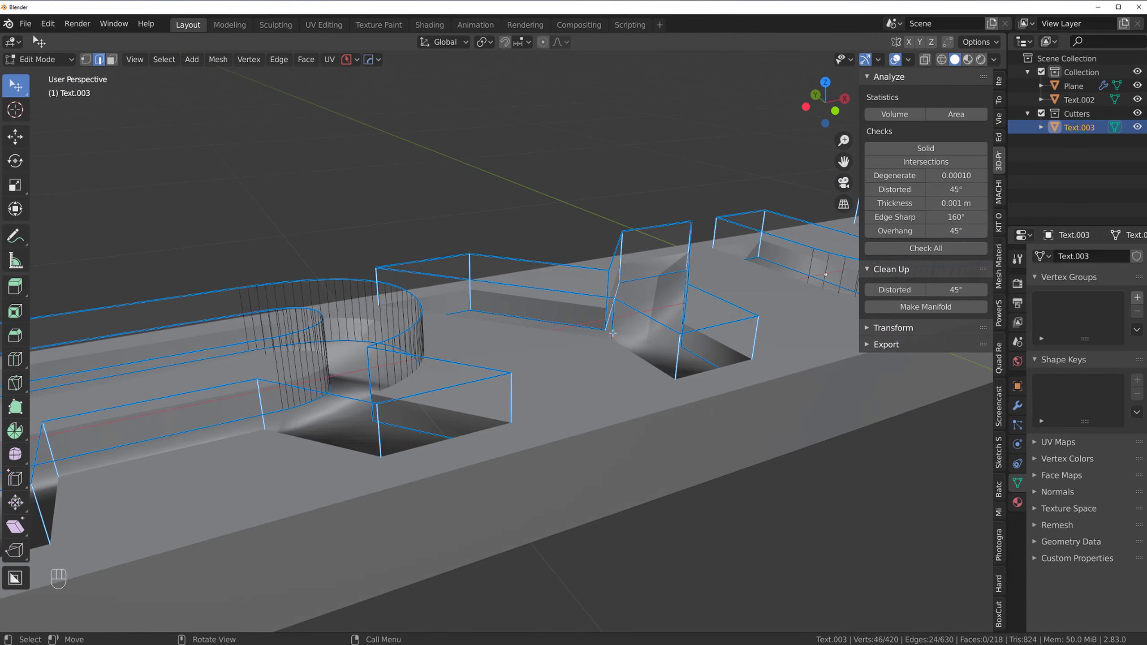
shift+middle_drag(514, 406, 591, 370)
key(ctrl+z)
key(ctrl+z)
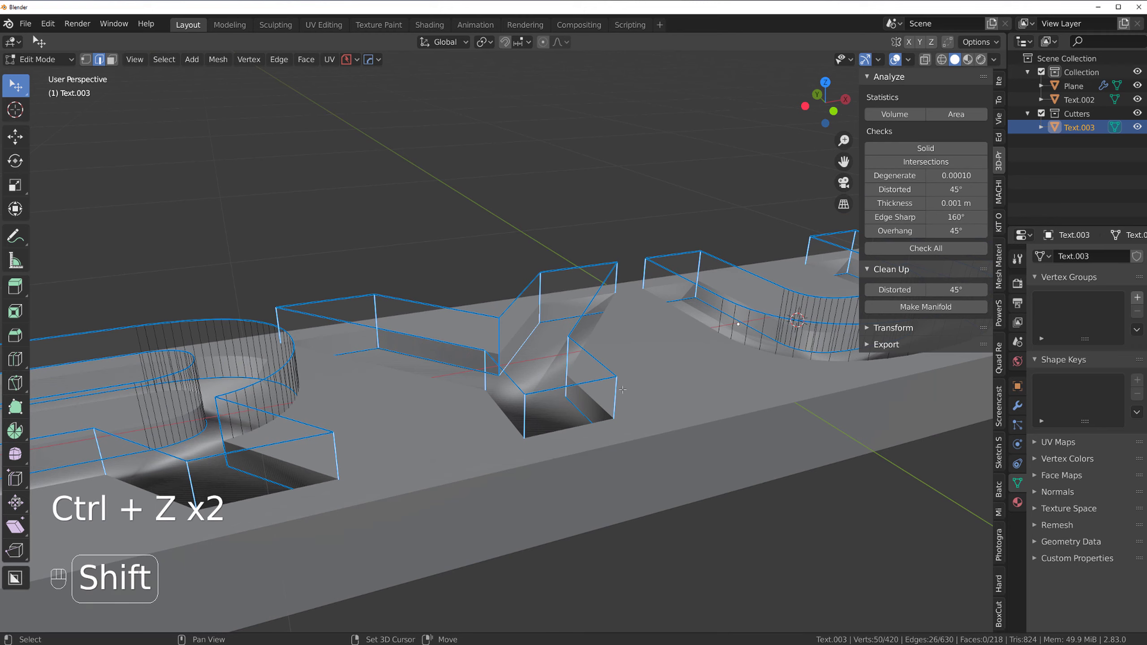
Bevel the selected vertical corner edges to a width of about 0.019 m with 10 segments
scroll(622, 389, down, 5)
key(ctrl+b)
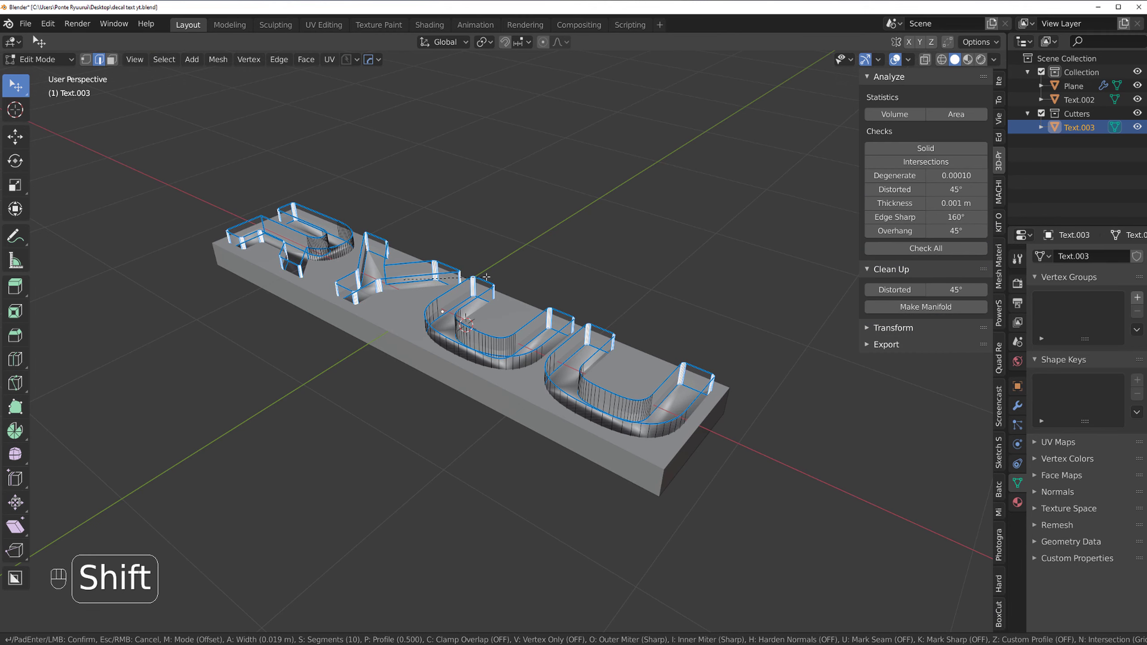
click(494, 278)
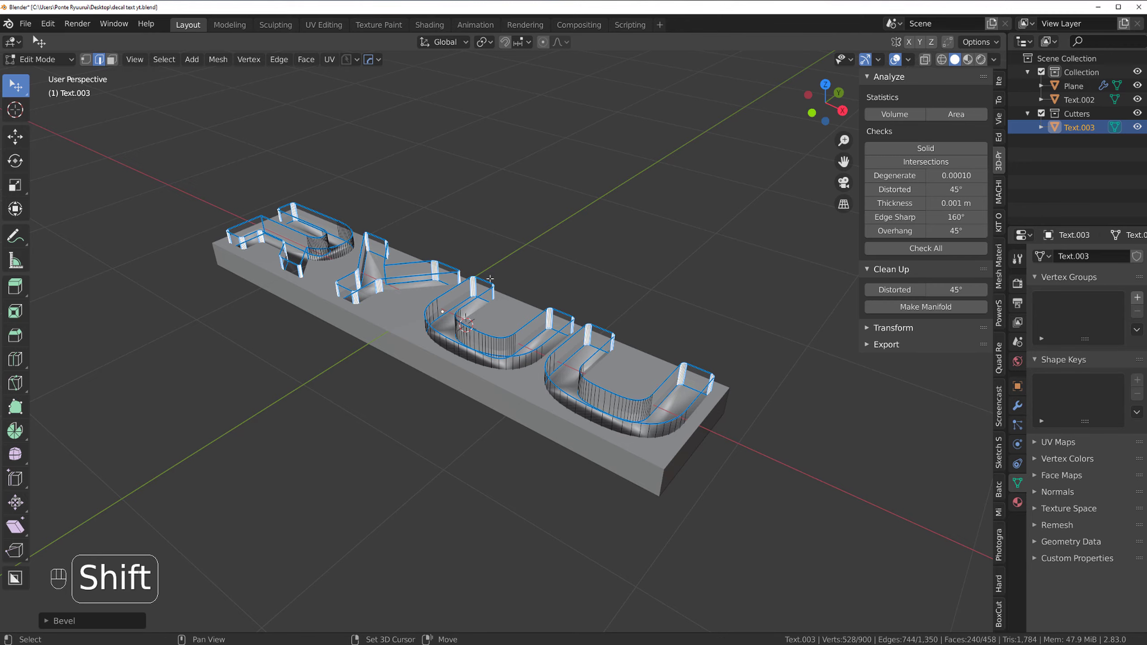
Select the vertical edge in the notch between the Y's two arms
scroll(464, 284, up, 5)
shift+middle_drag(400, 256, 591, 421)
middle_drag(427, 312, 703, 314)
middle_drag(611, 350, 606, 289)
scroll(606, 289, up, 3)
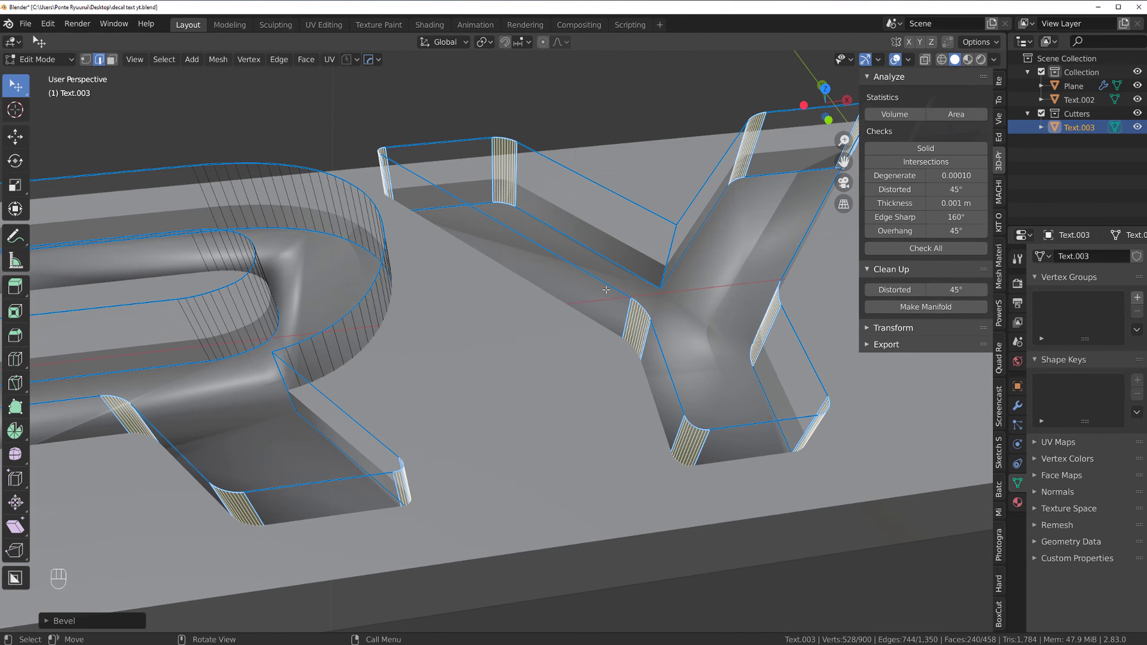
click(662, 256)
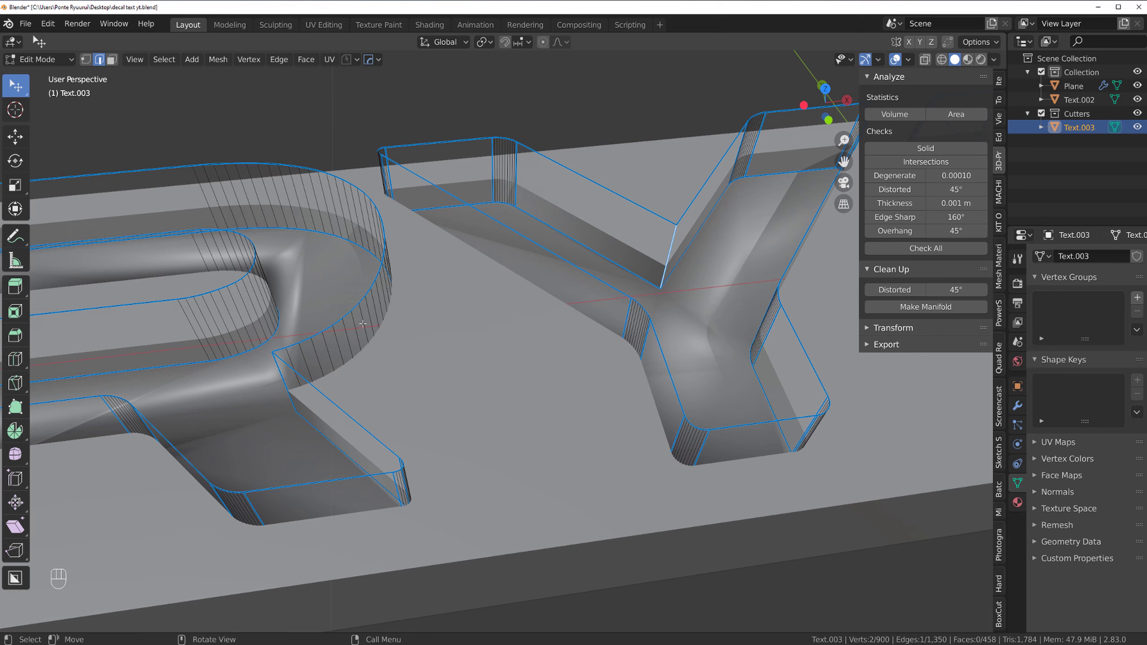
Dissolve the extra edge at the Y's inner corner and bevel the inner corner edges of the R and Y with 10 segments
key(x)
click(297, 362)
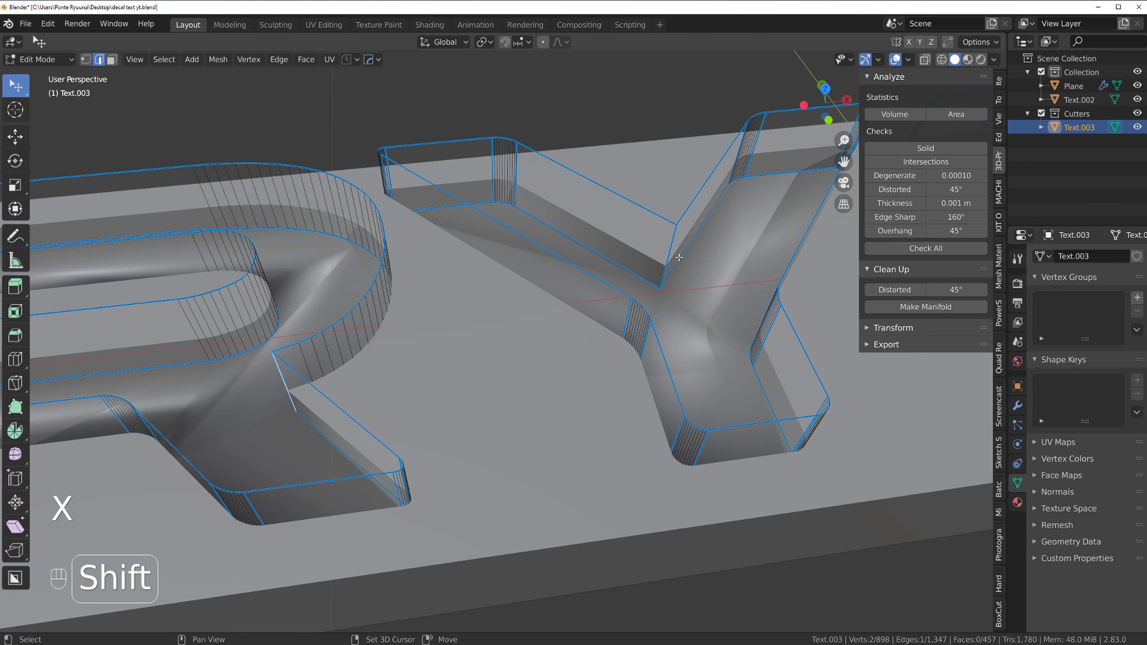
key(ctrl+z)
key(ctrl+b)
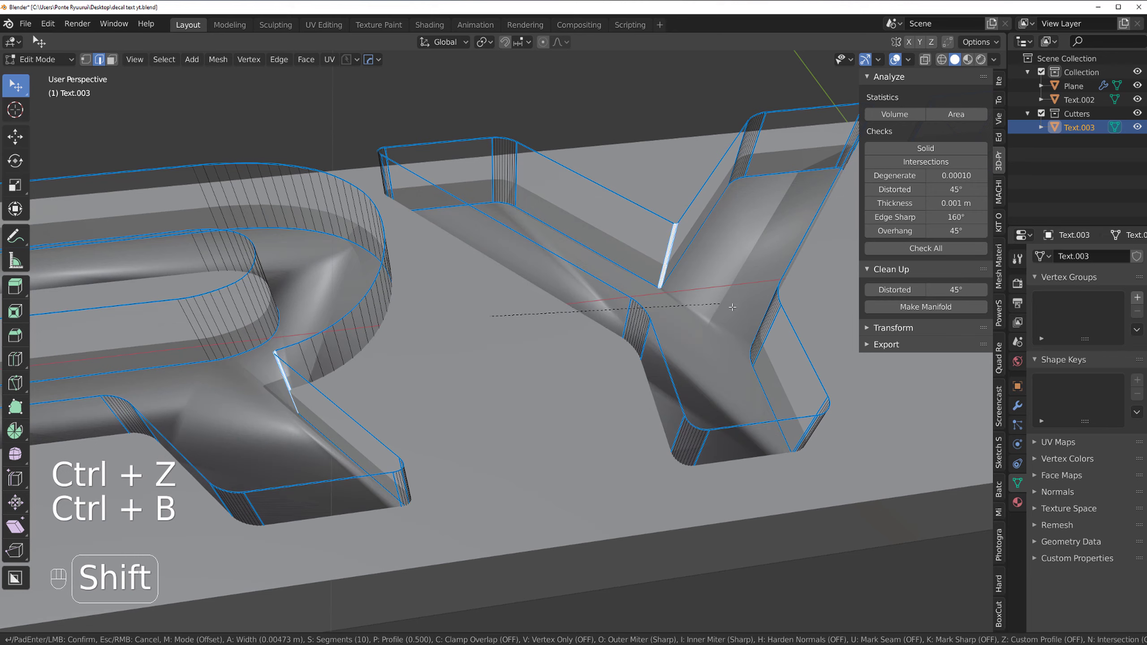
click(745, 312)
scroll(632, 275, down, 6)
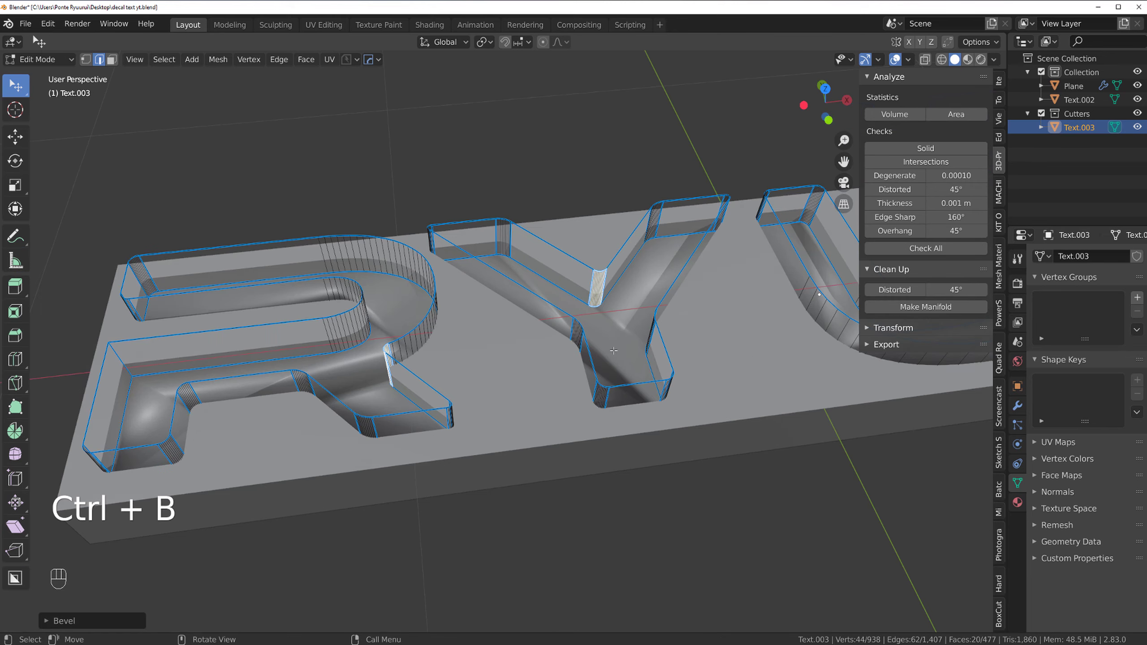
Examine the rounded corners of the text cutter on the plate in top orthographic and angled views
key(Tab)
key(grave)
key(KP_5)
scroll(547, 279, up, 4)
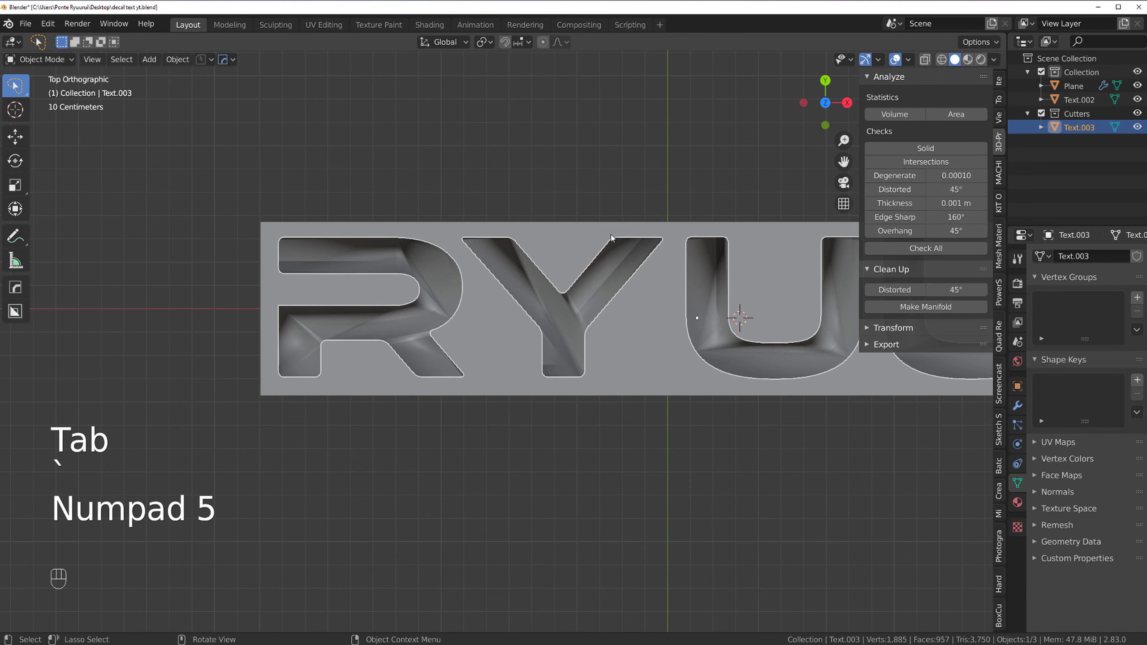
key(Tab)
scroll(465, 316, up, 2)
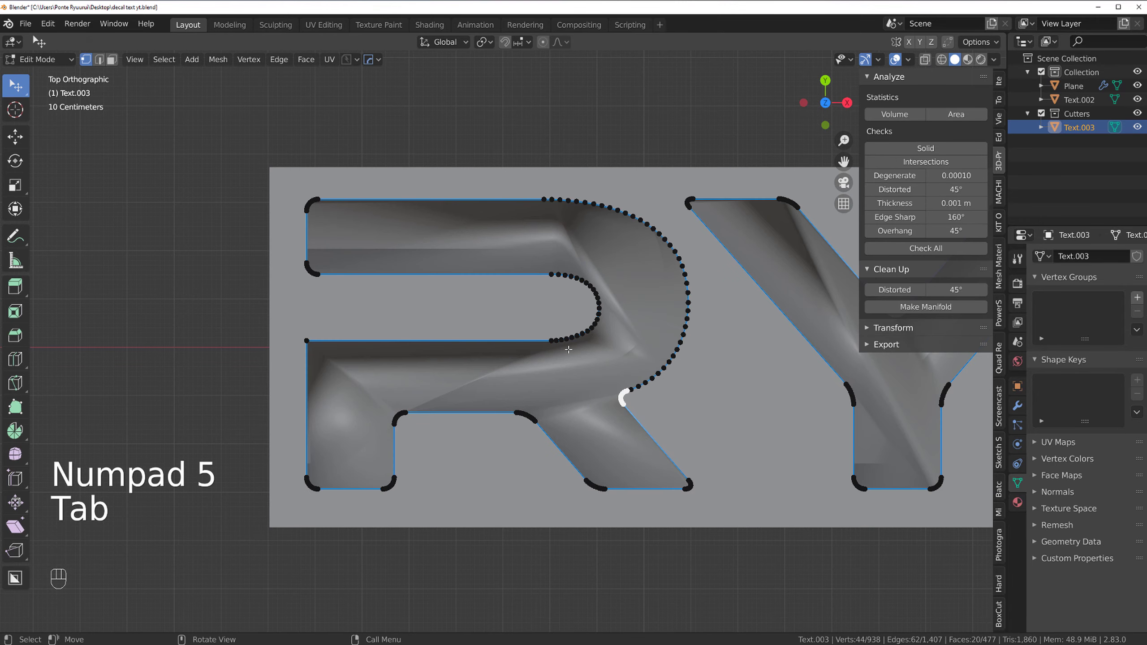
key(Tab)
scroll(529, 319, down, 4)
shift+middle_drag(604, 328, 441, 318)
scroll(560, 357, down, 3)
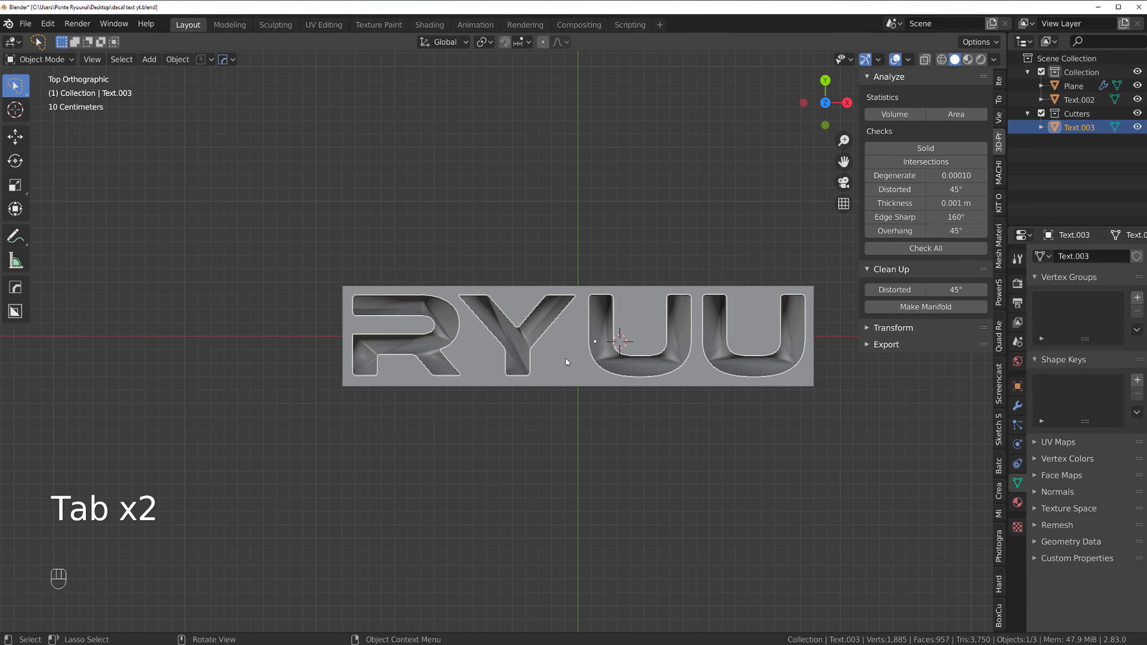
scroll(564, 361, up, 3)
scroll(552, 352, down, 3)
middle_drag(421, 361, 473, 351)
key(grave)
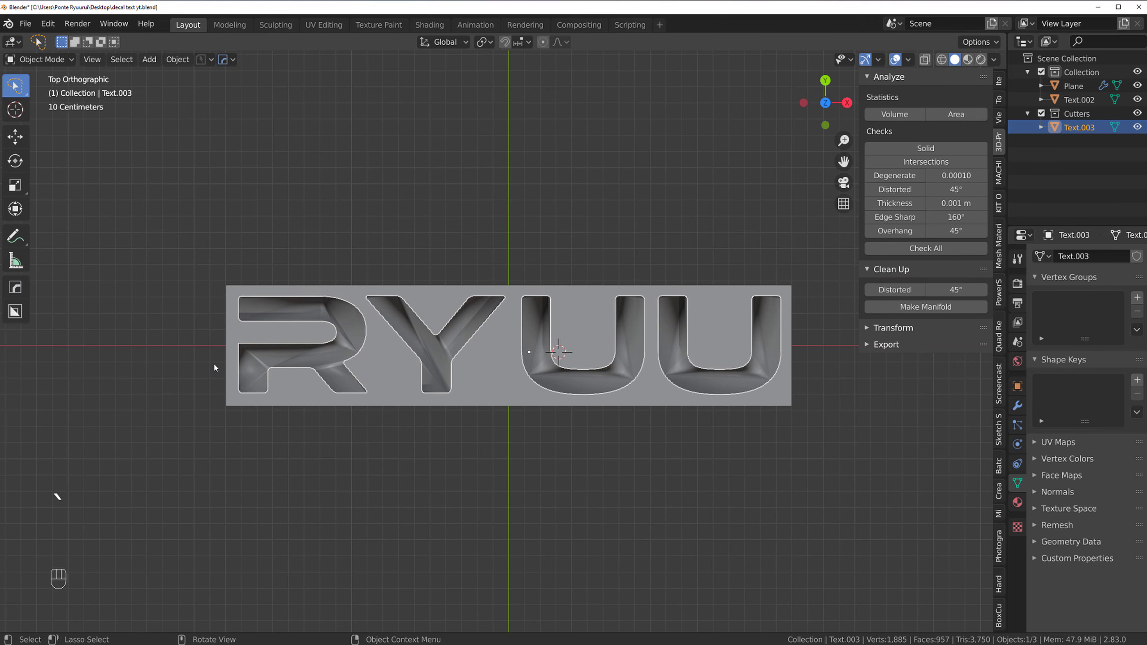
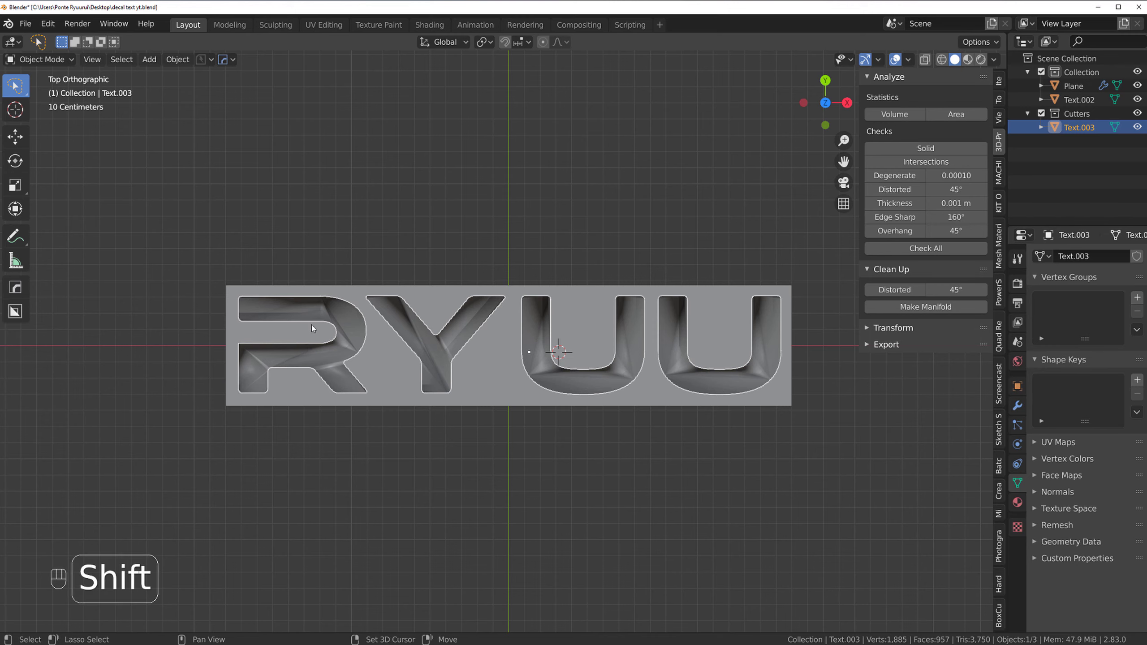
shift+middle_drag(312, 325, 320, 317)
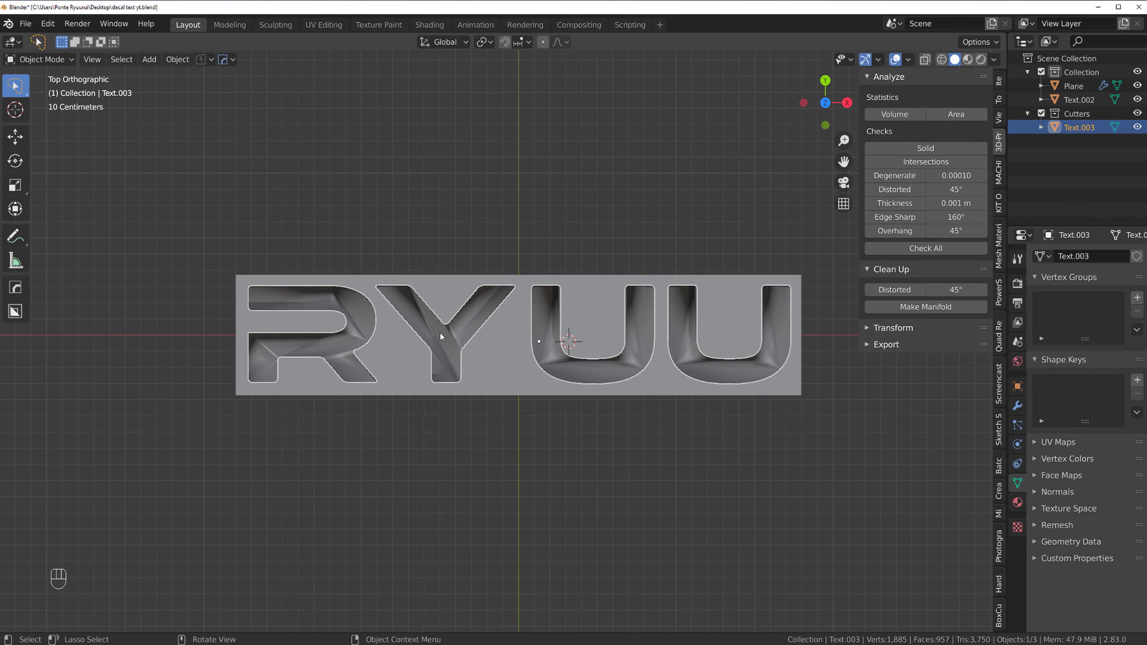
shift+middle_drag(534, 270, 506, 266)
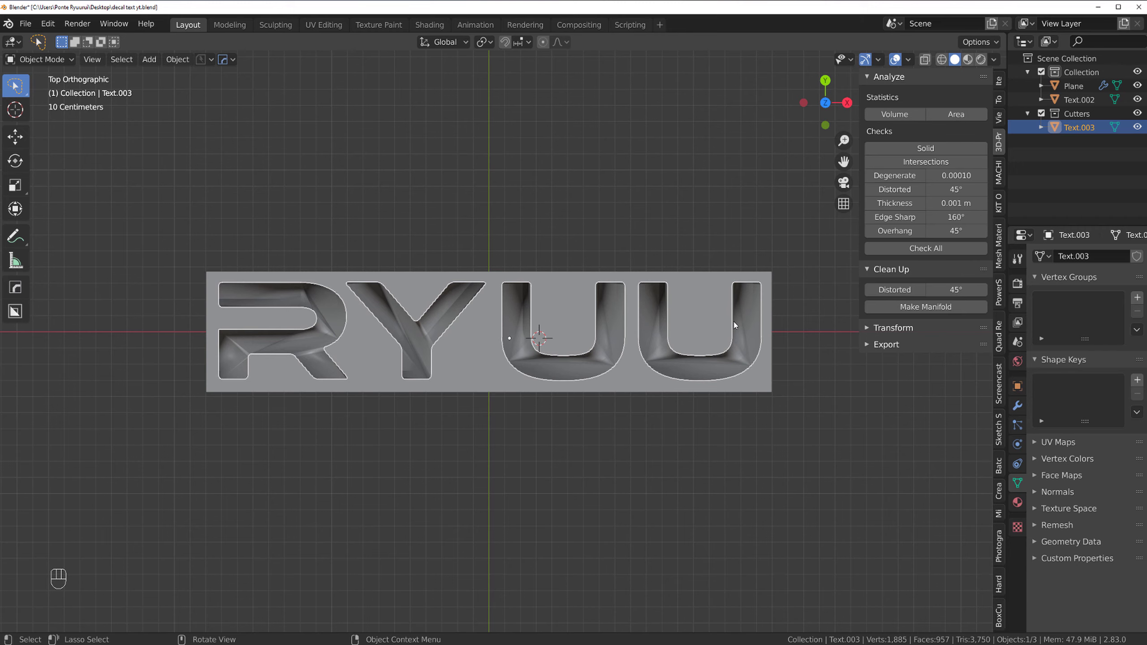
scroll(397, 311, up, 2)
middle_drag(397, 310, 398, 261)
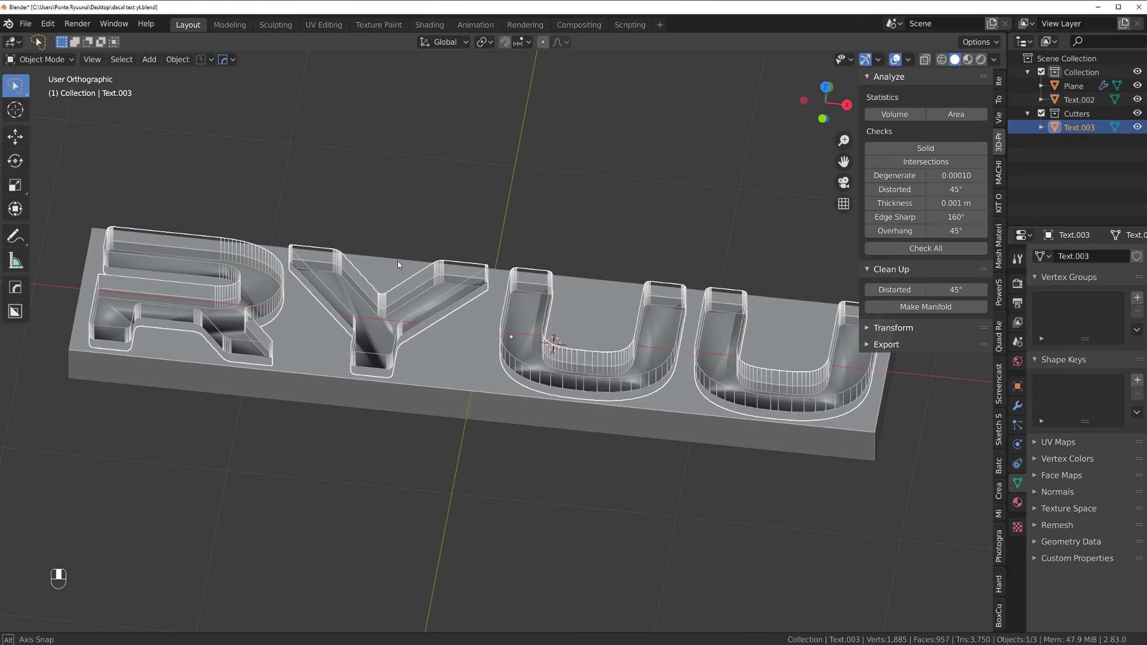
key(grave)
scroll(180, 313, down, 1)
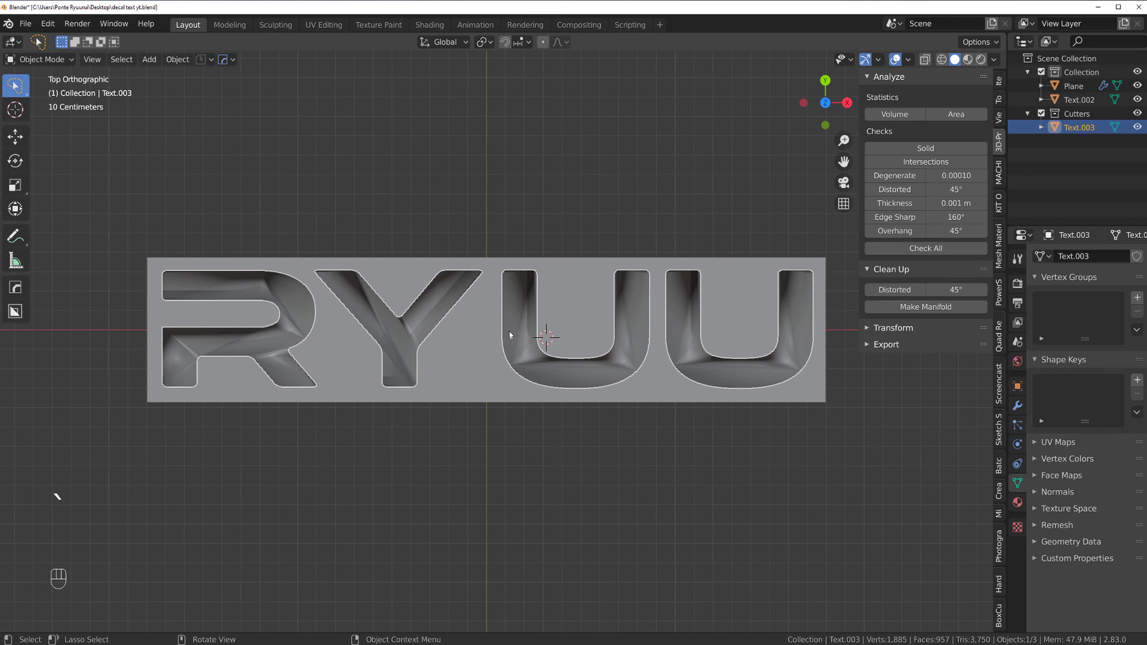
Run the HOps Sharpen operation on the plate at 30° sharpness and check its mesh in Edit Mode
click(486, 320)
key(q)
click(487, 320)
shift+middle_drag(277, 331, 572, 331)
scroll(572, 332, up, 1)
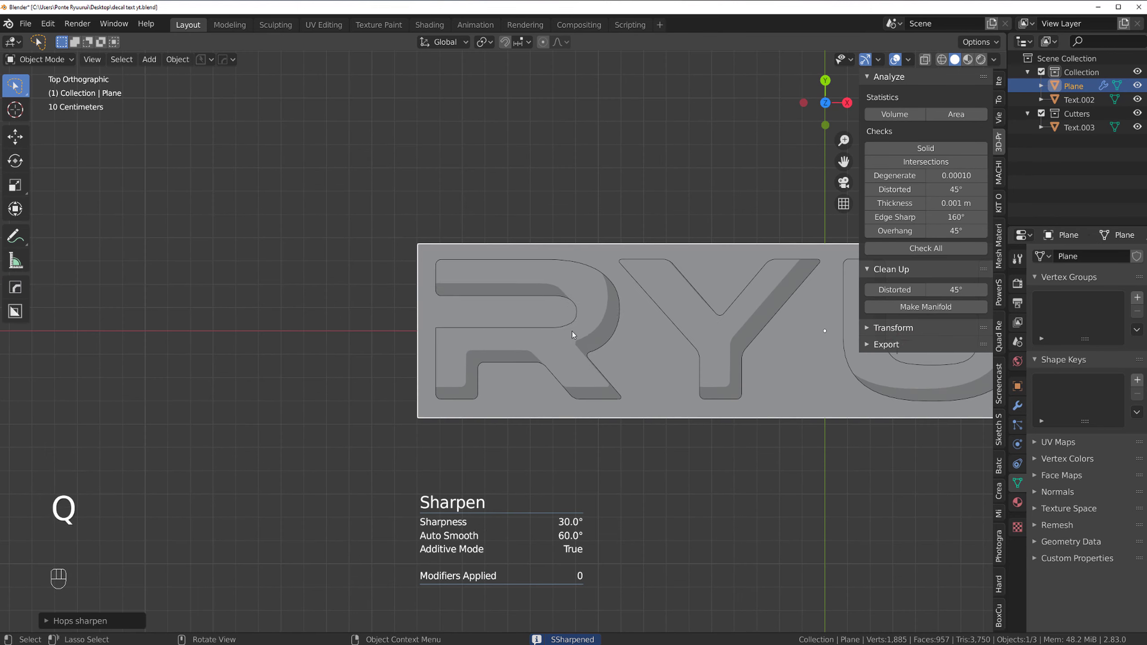
key(Tab)
scroll(480, 343, up, 3)
key(Tab)
scroll(489, 445, up, 3)
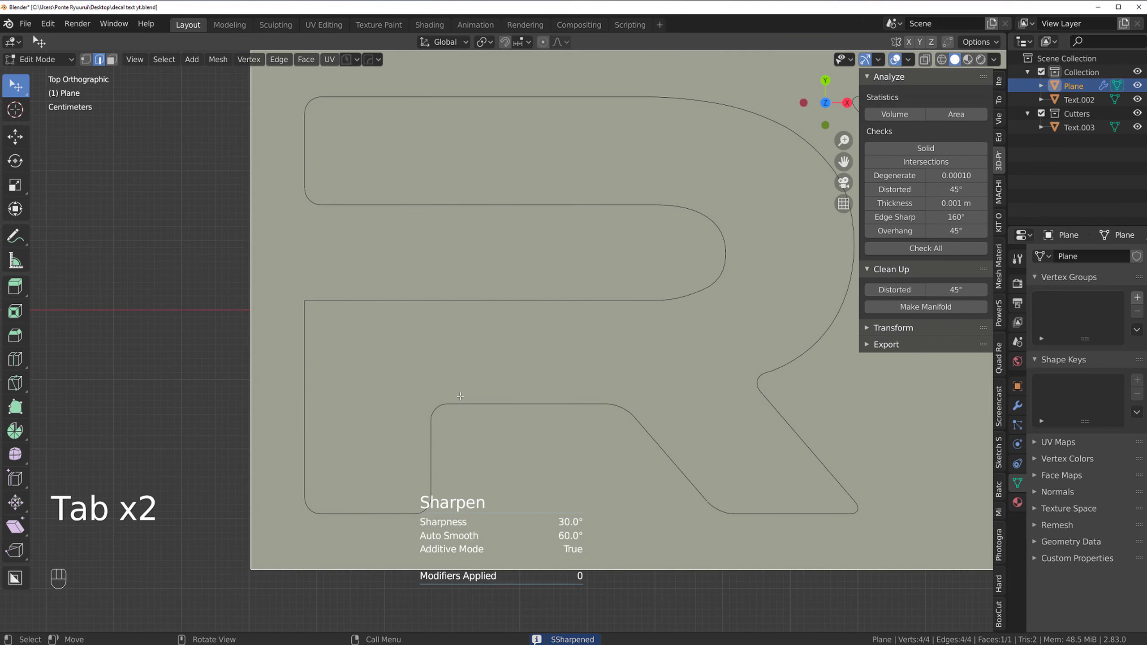
key(Tab)
middle_drag(429, 340, 428, 288)
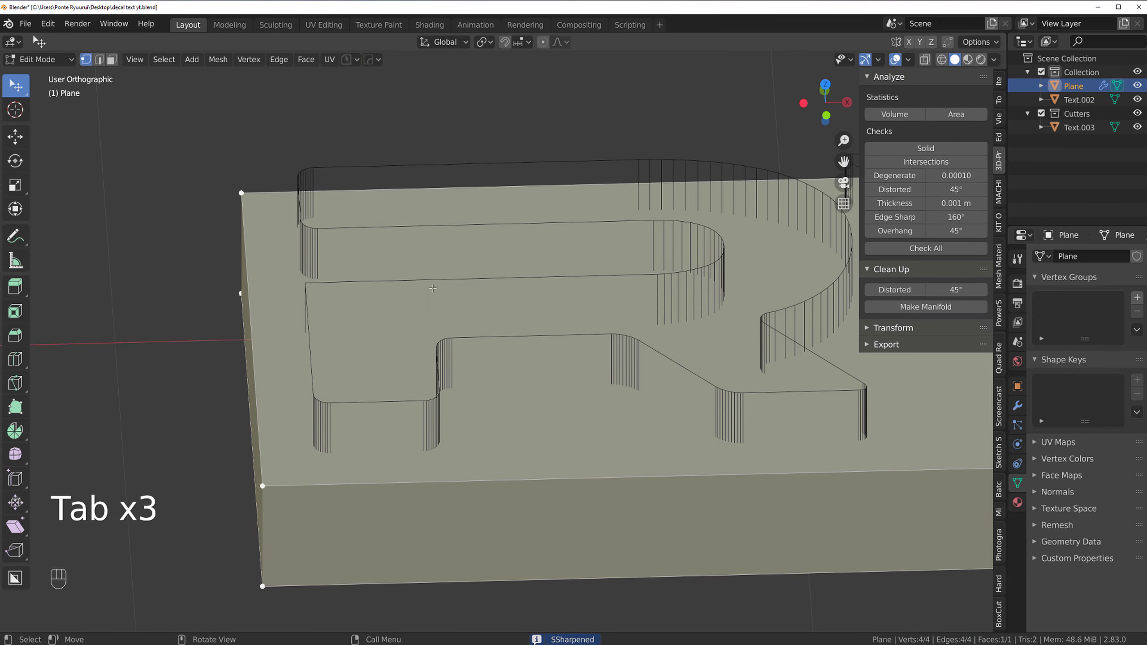
key(Tab)
Apply the plate's modifiers with HOps Csharp at 30° sharpness, keeping the cutters, and enter Edit Mode
click(463, 310)
key(q)
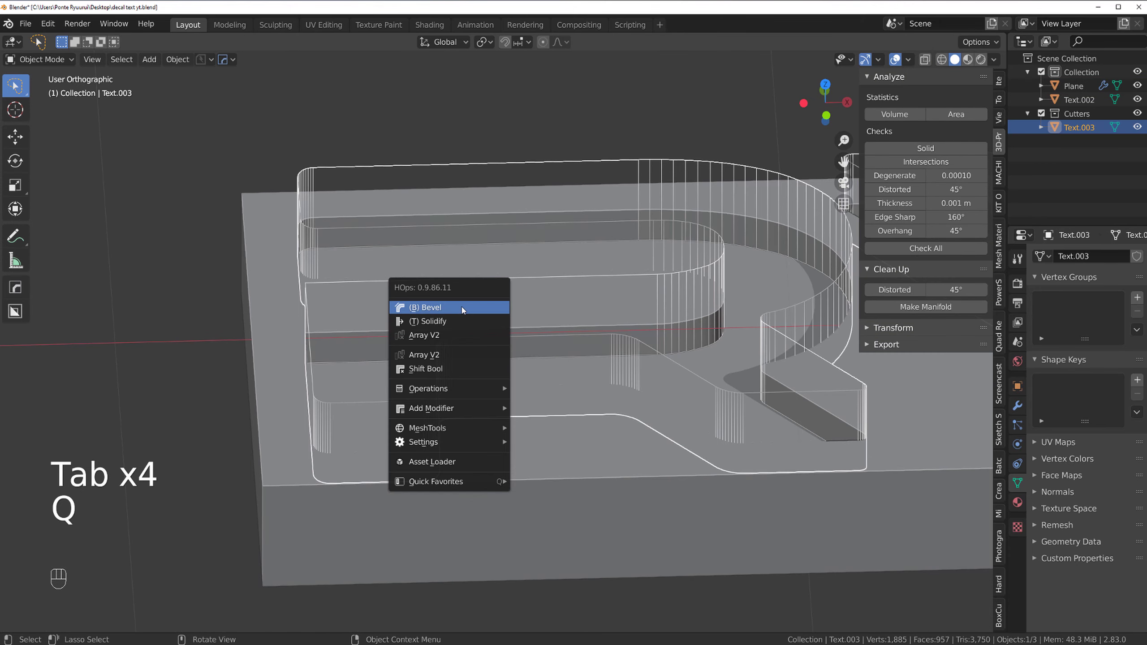
click(462, 310)
click(269, 280)
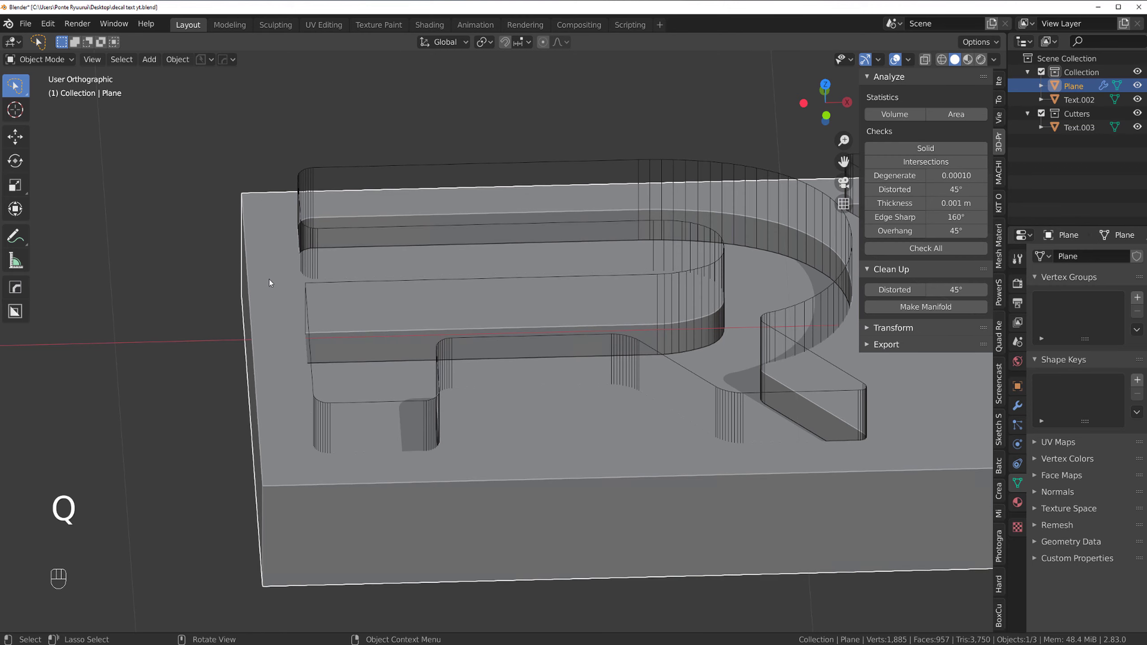
key(q)
click(269, 280)
key(Tab)
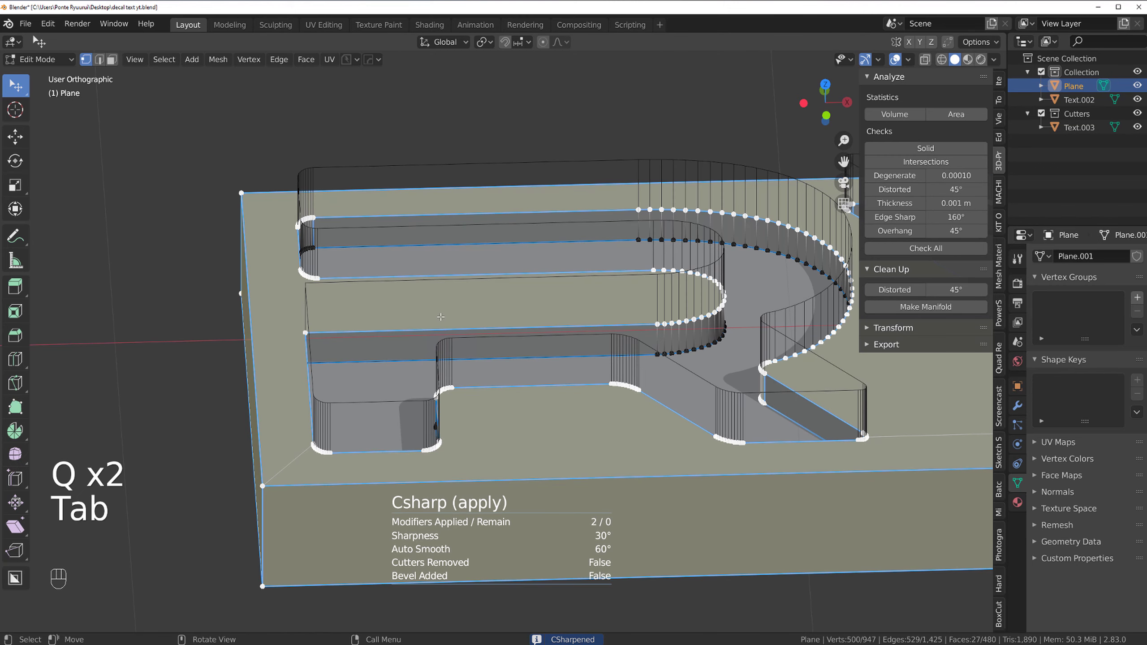
Knife-cut an edge across the top face from the plate's outer left border to the R's straight left side
key(grave)
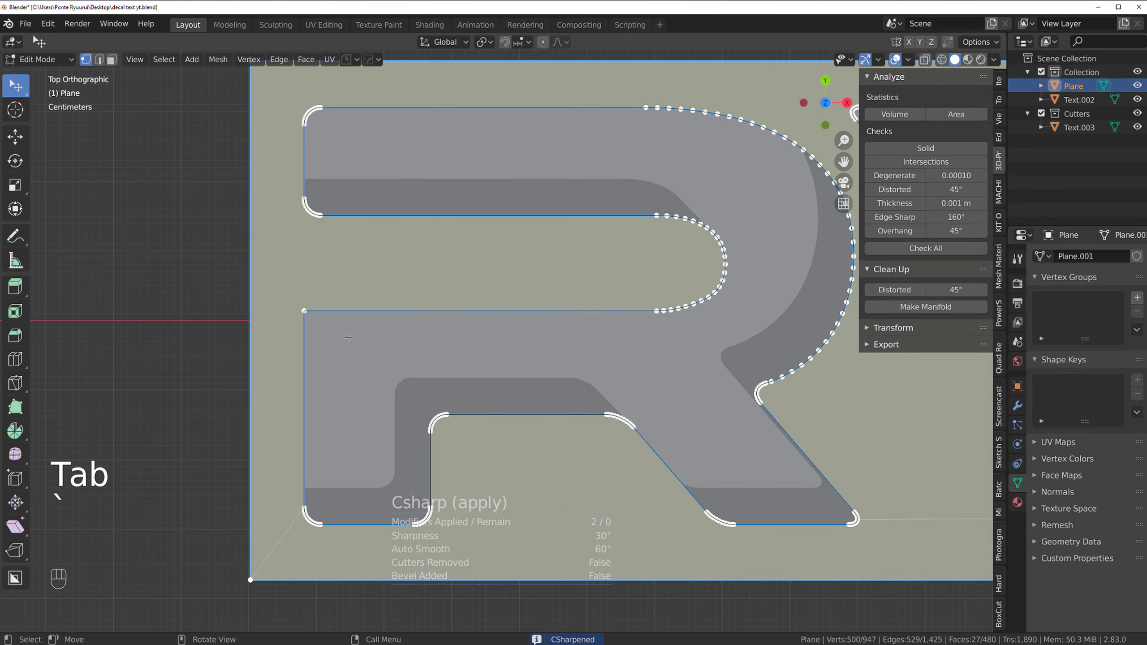
key(k)
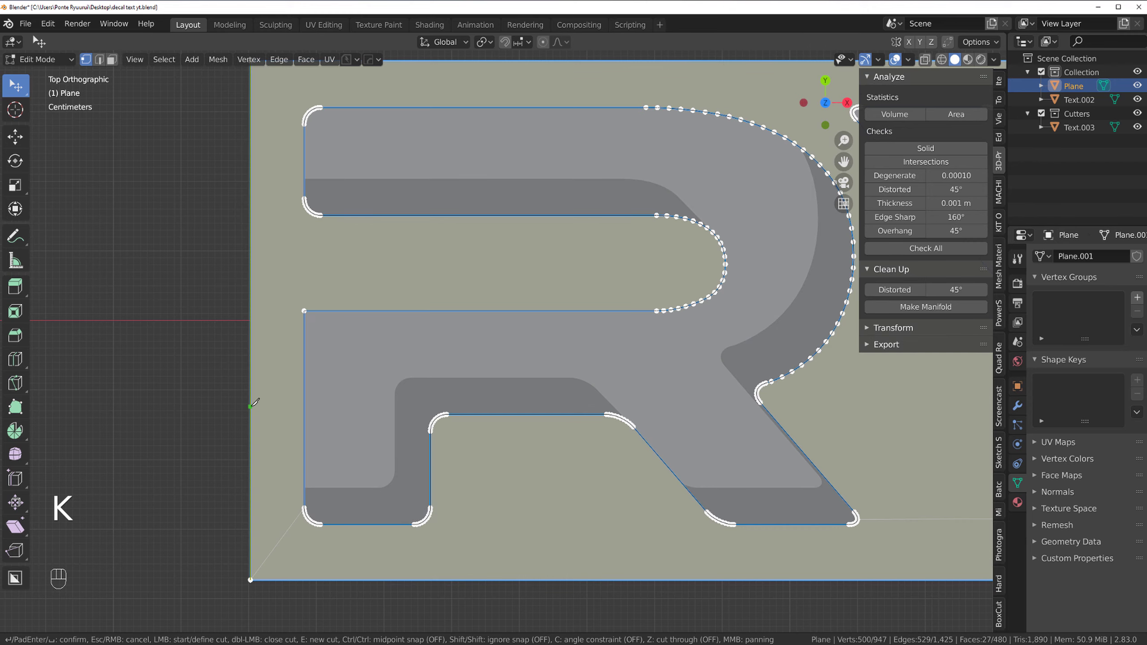
click(304, 409)
key(space)
Dissolve the diagonal edge running from the plate's lower-left corner to the R's rounded corner
key(Tab)
click(307, 456)
click(293, 526)
key(x)
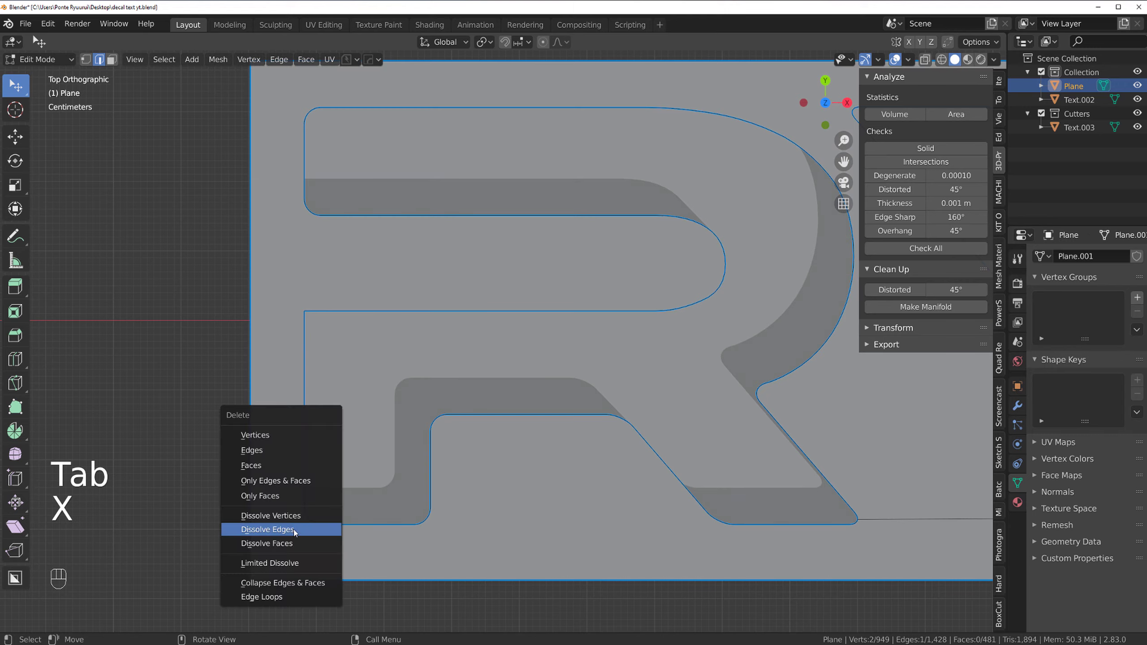
click(294, 532)
Knife-cut an edge from a vertex on the R's outer curve to the Y's left diagonal side
scroll(465, 358, down, 5)
scroll(464, 358, up, 4)
shift+middle_drag(440, 345, 465, 358)
scroll(464, 359, up, 3)
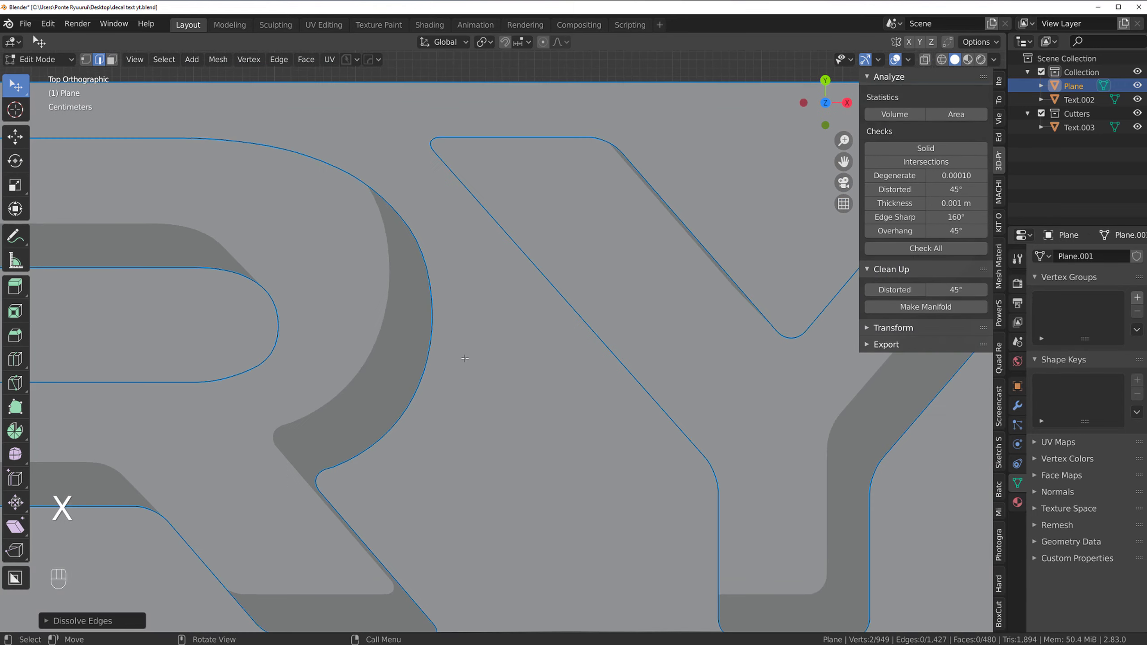
key(k)
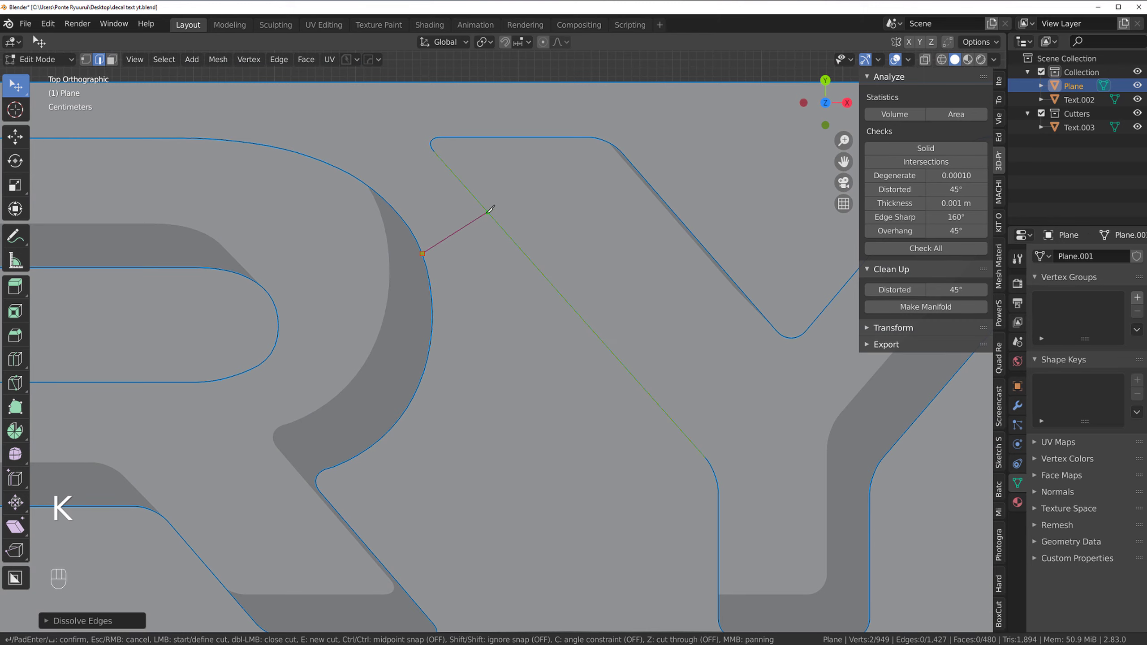
click(488, 211)
key(Return)
Dissolve the old edge connecting the foot of the R's leg to the base of the Y's stem
key(Tab)
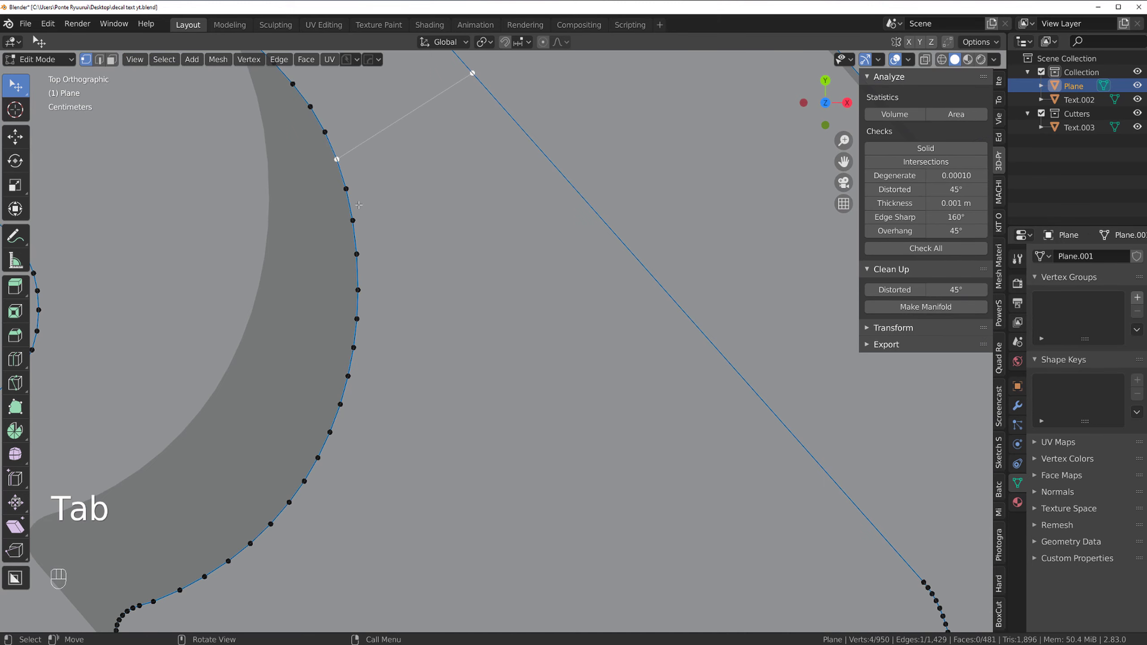
scroll(391, 255, down, 4)
shift+middle_drag(398, 280, 385, 233)
key(Tab)
click(512, 436)
key(x)
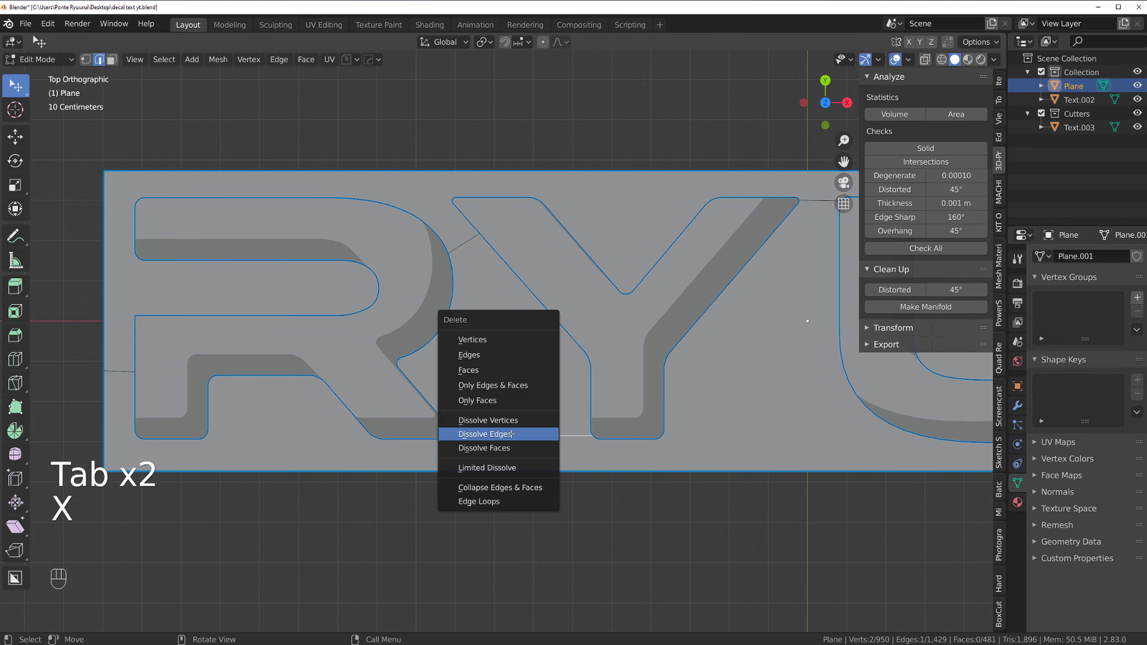
click(527, 424)
key(ctrl+z)
key(x)
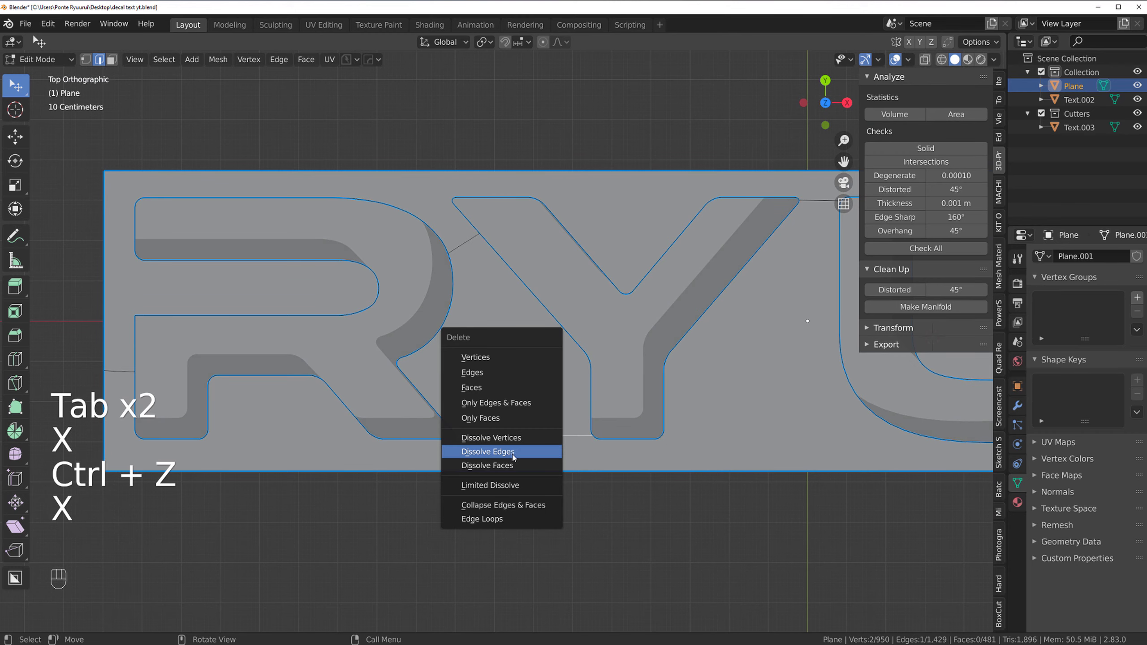
click(524, 451)
Examine where the thin edge between the Y's upper-right corner and the first U meets the rounded corner vertices
scroll(497, 420, down, 3)
shift+middle_drag(469, 380, 472, 382)
scroll(673, 284, up, 4)
shift+middle_drag(673, 283, 503, 294)
scroll(503, 294, up, 2)
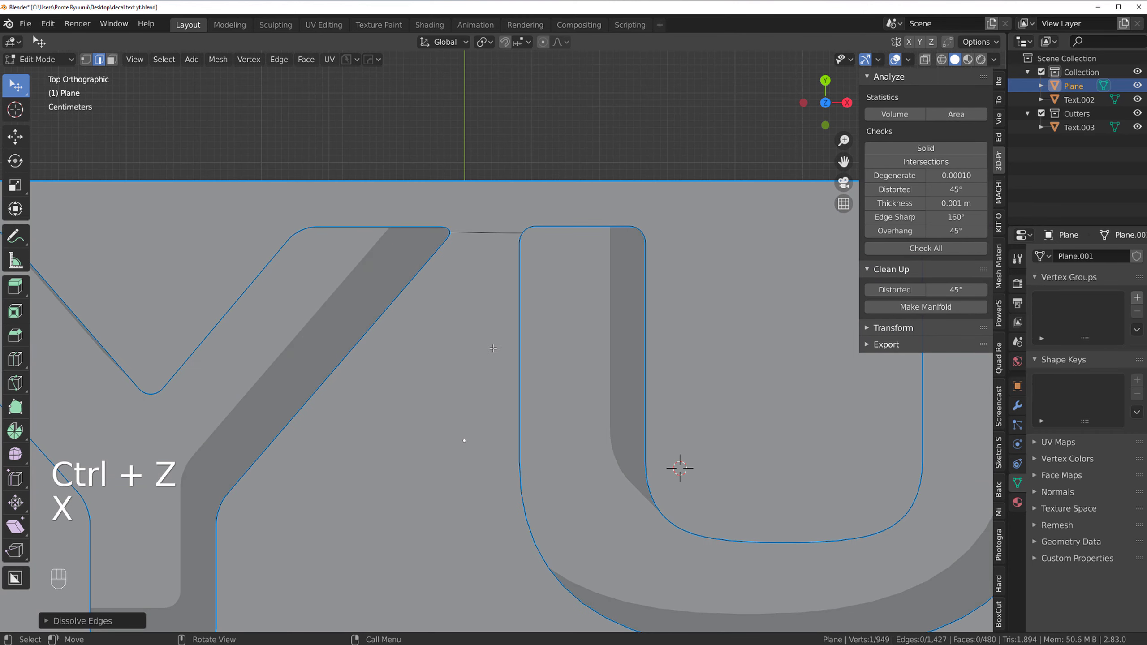
scroll(484, 366, down, 3)
scroll(488, 442, up, 5)
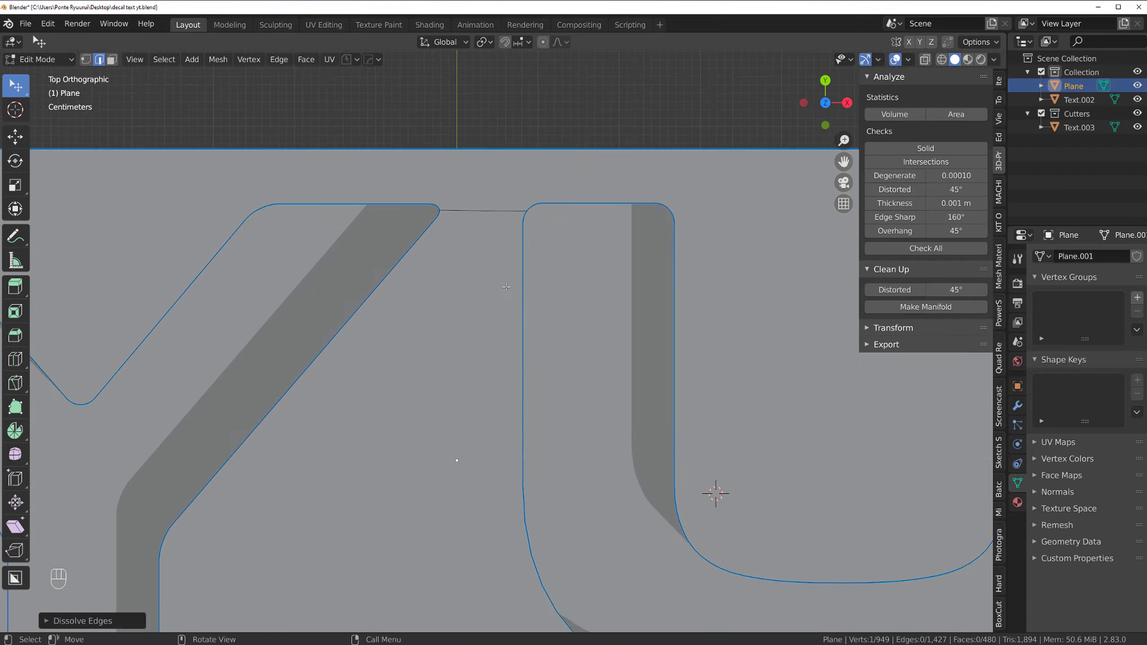
shift+middle_drag(478, 213, 485, 329)
scroll(485, 328, up, 4)
key(Tab)
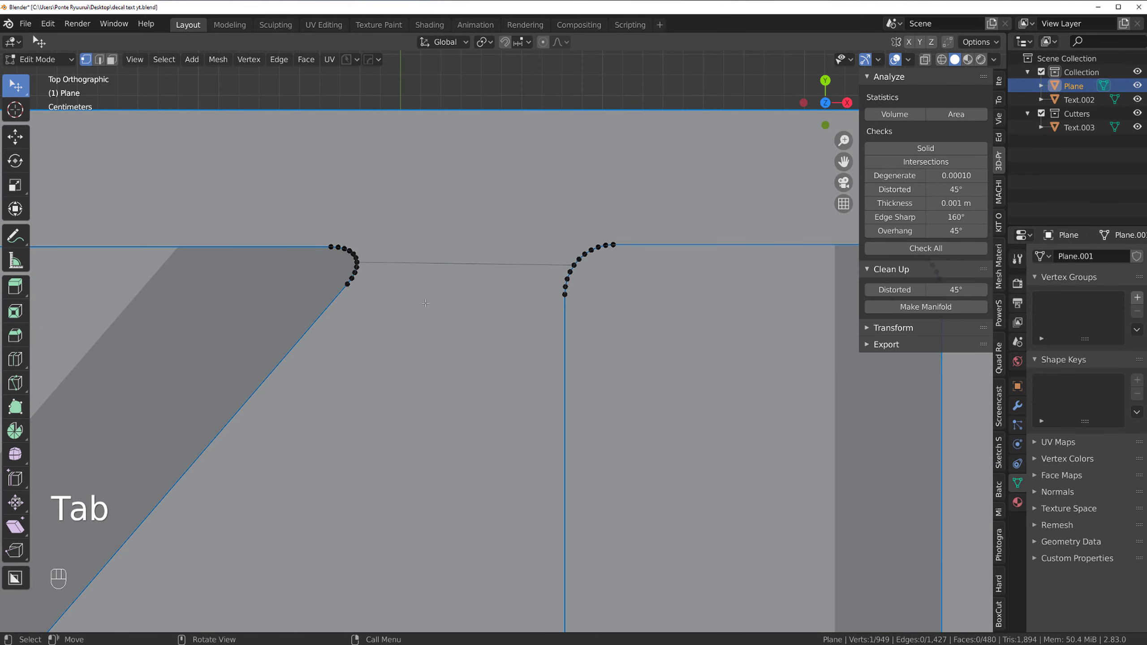
scroll(510, 334, down, 4)
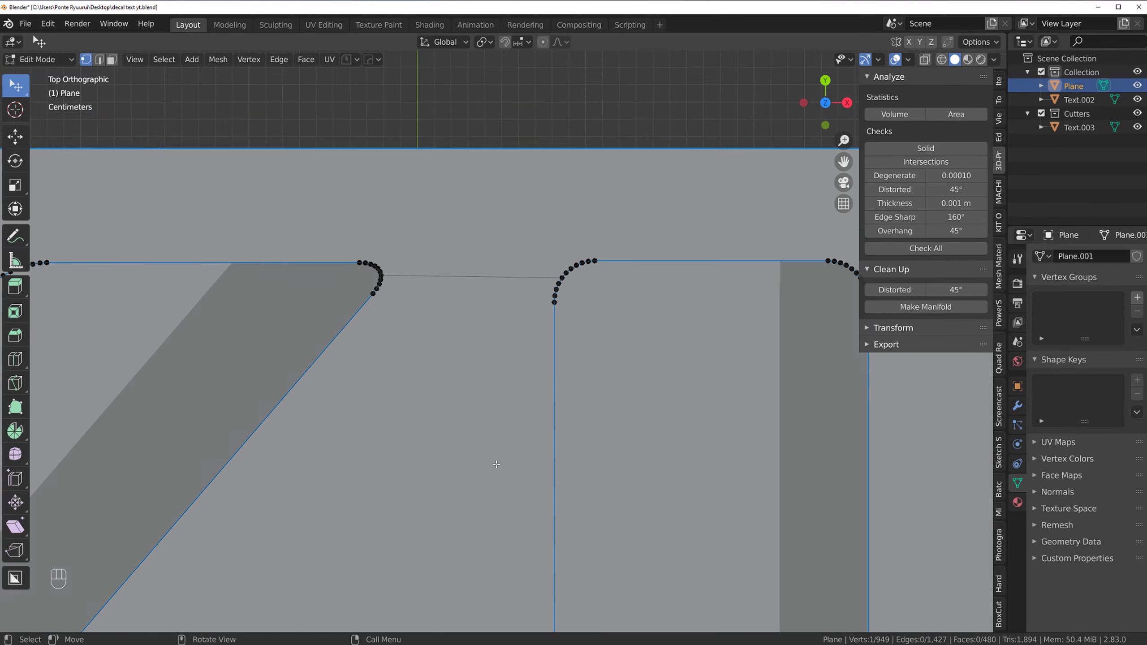
shift+middle_drag(495, 448, 478, 347)
scroll(501, 334, up, 6)
shift+middle_drag(487, 275, 443, 378)
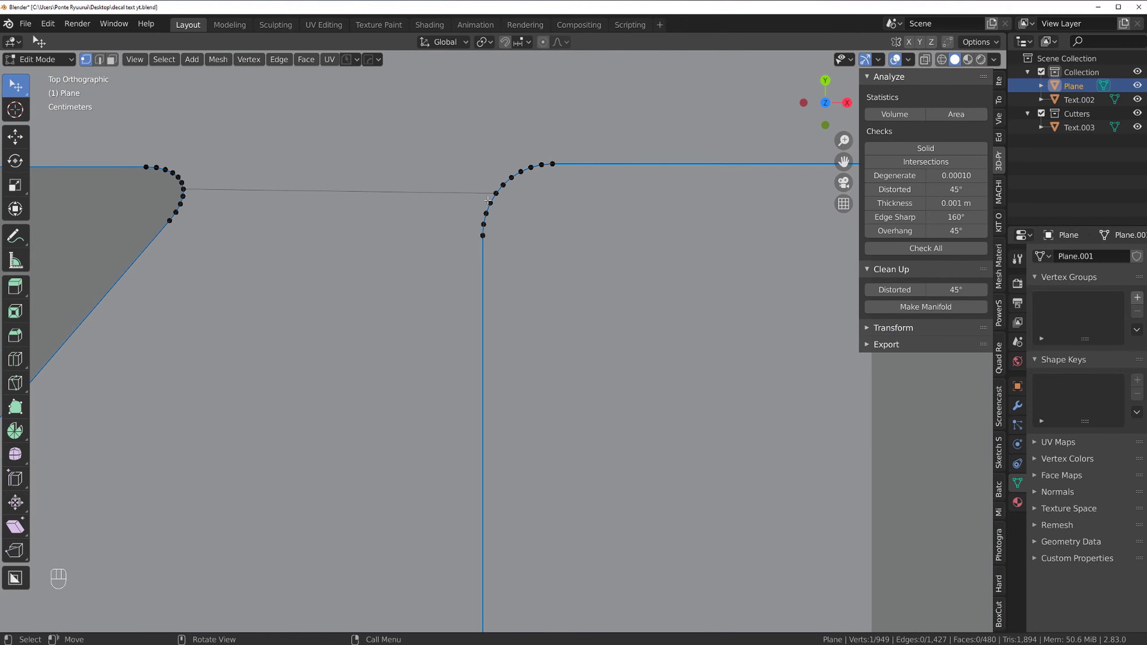
scroll(487, 335, down, 4)
shift+middle_drag(441, 500, 466, 418)
Knife-cut an edge between the Y's right diagonal and the first U's straight left side, and dissolve the old edge joining their rounded corners
key(k)
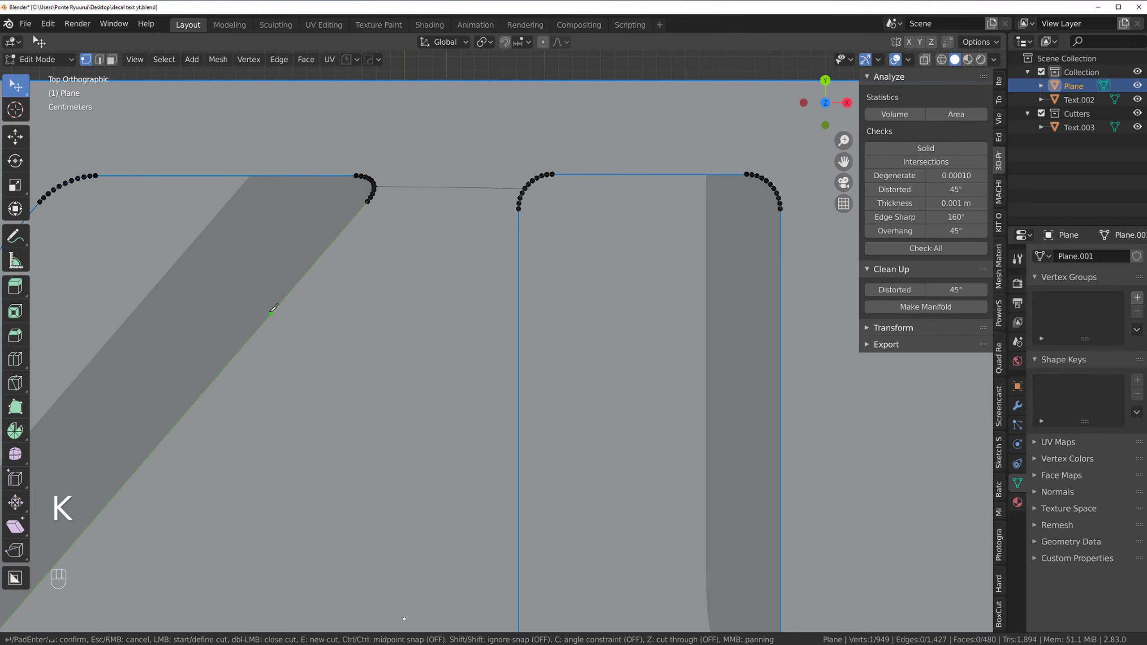
key(space)
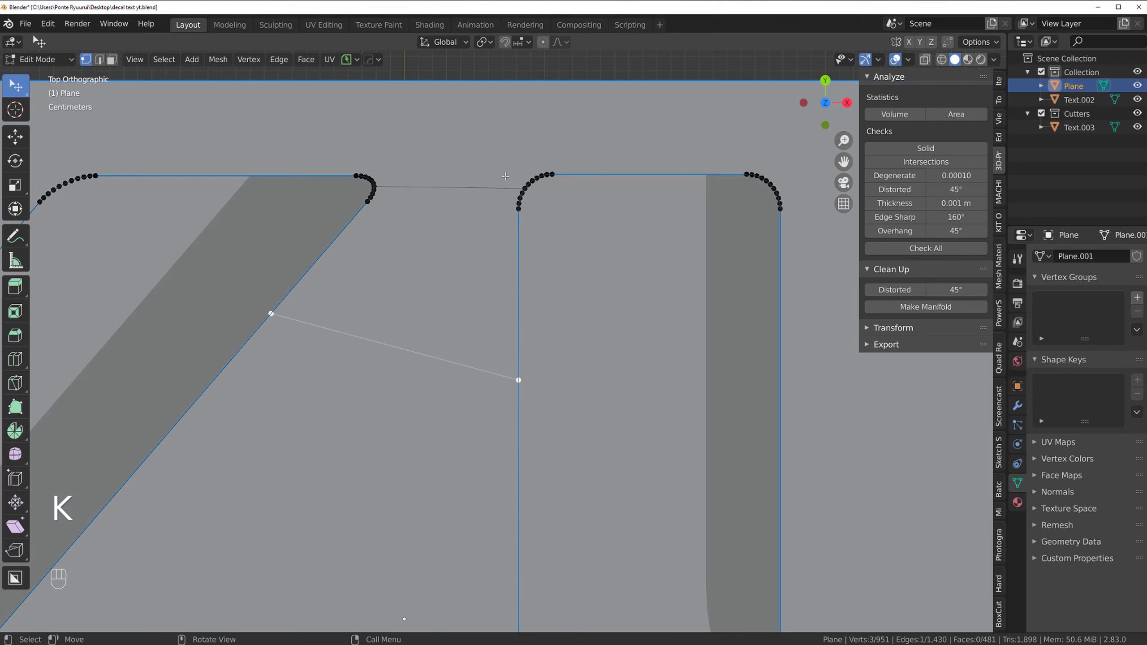
key(Tab)
click(466, 193)
key(x)
click(466, 195)
Examine the edge joining the rounded corners of the two U's
scroll(433, 234, down, 3)
mouse_move(416, 249)
shift+middle_down()
mouse_move(427, 291)
mouse_move(95, 238)
shift+middle_up()
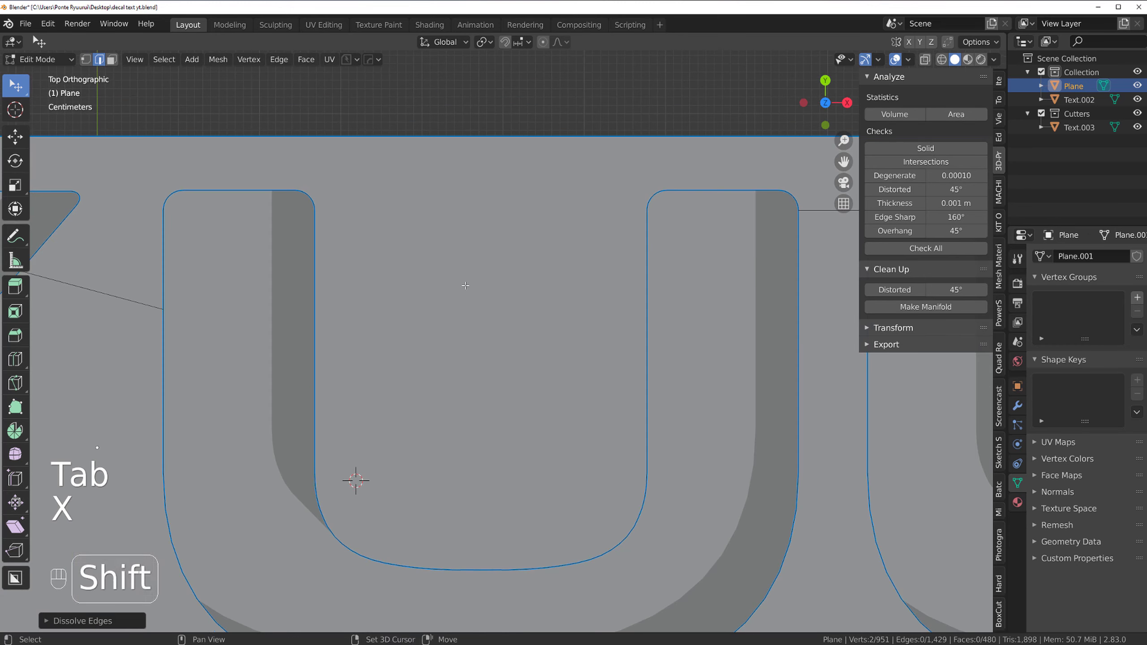
shift+middle_drag(466, 286, 442, 60)
shift+middle_drag(705, 109, 352, 268)
shift+middle_drag(572, 202, 411, 284)
scroll(411, 284, up, 3)
key(Tab)
click(320, 270)
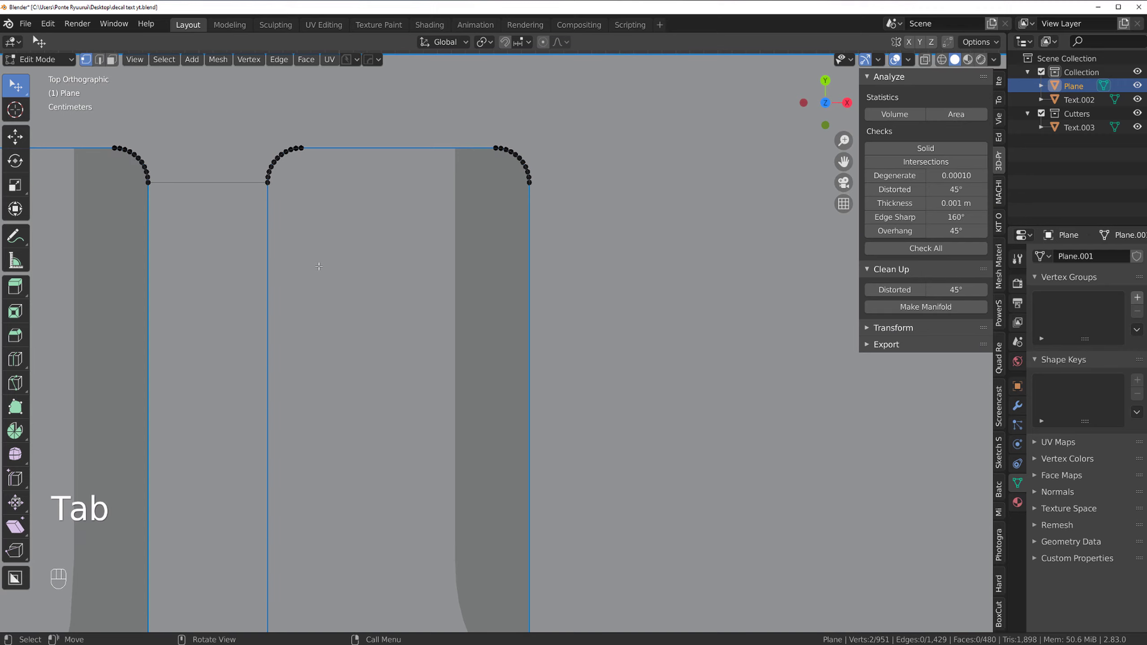
shift+middle_drag(323, 271, 480, 340)
scroll(408, 315, up, 2)
scroll(549, 261, down, 8)
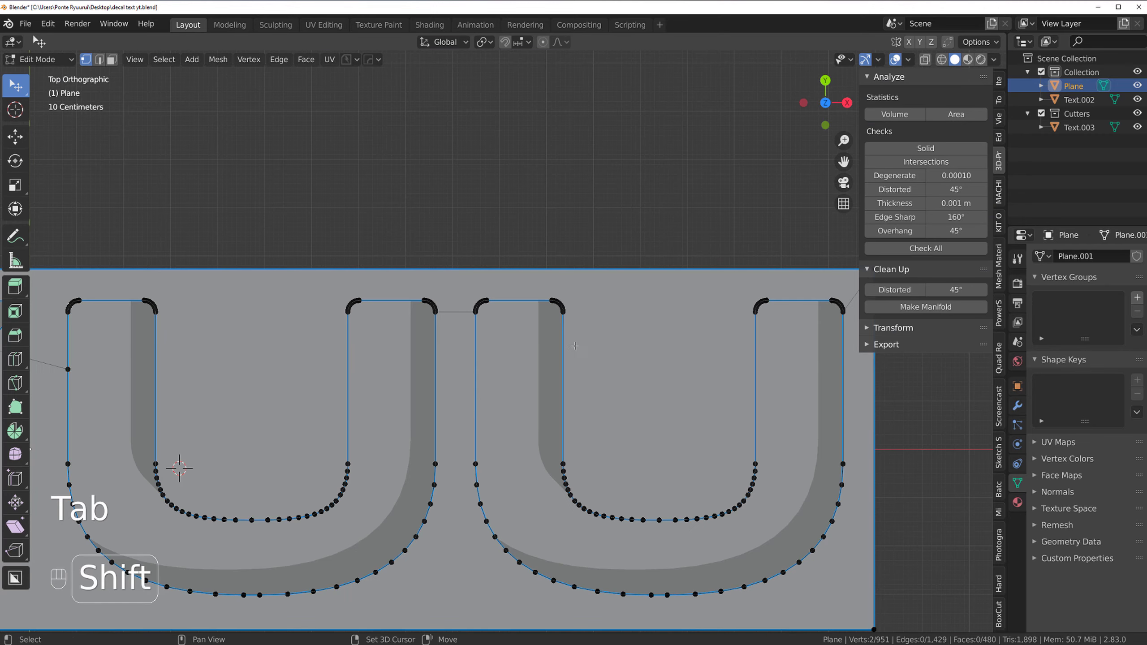
Knife-cut an edge from the last U's straight outer side across to the plate's end edge
shift+middle_drag(549, 262, 246, 228)
scroll(627, 272, up, 5)
shift+middle_drag(626, 289, 461, 265)
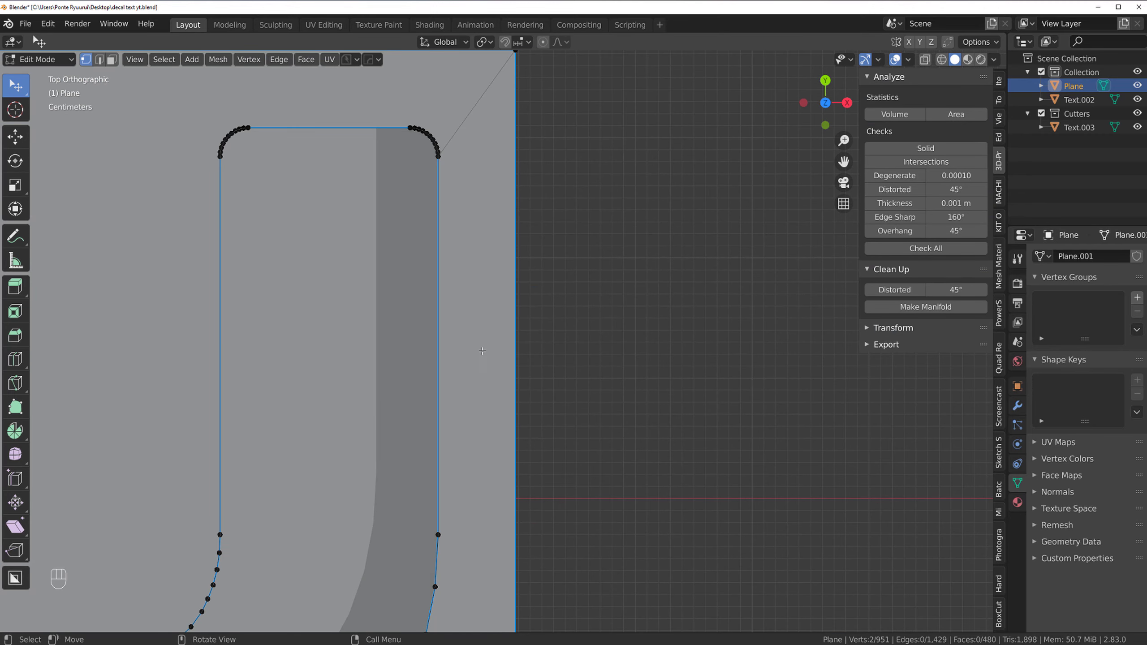
key(k)
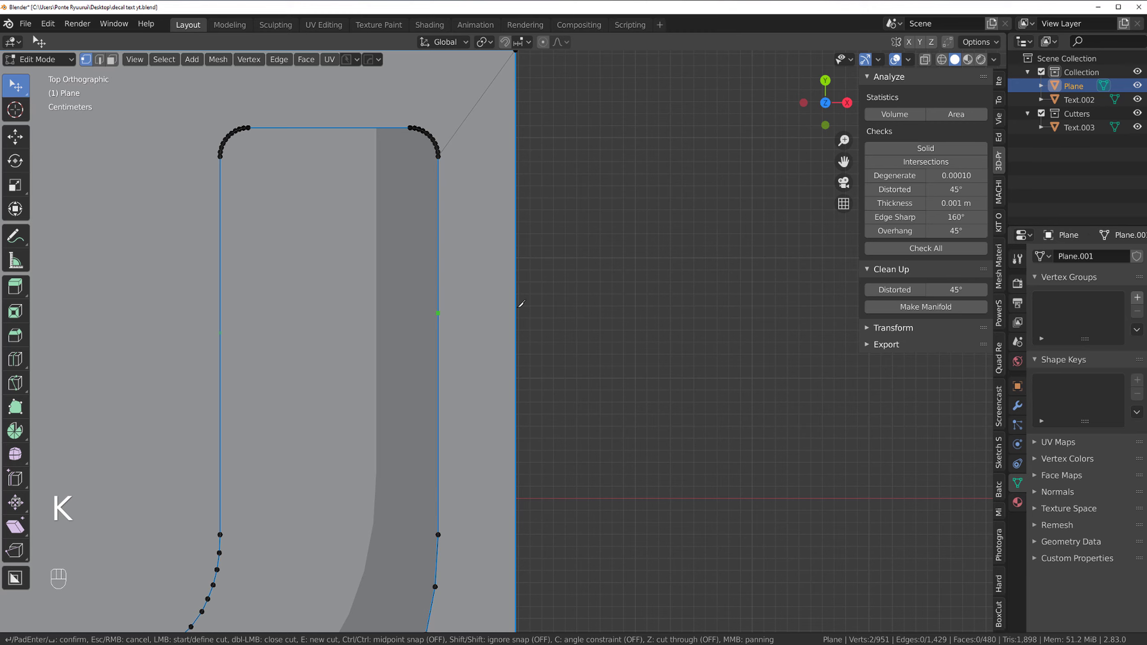
key(Return)
key(Return)
key(Tab)
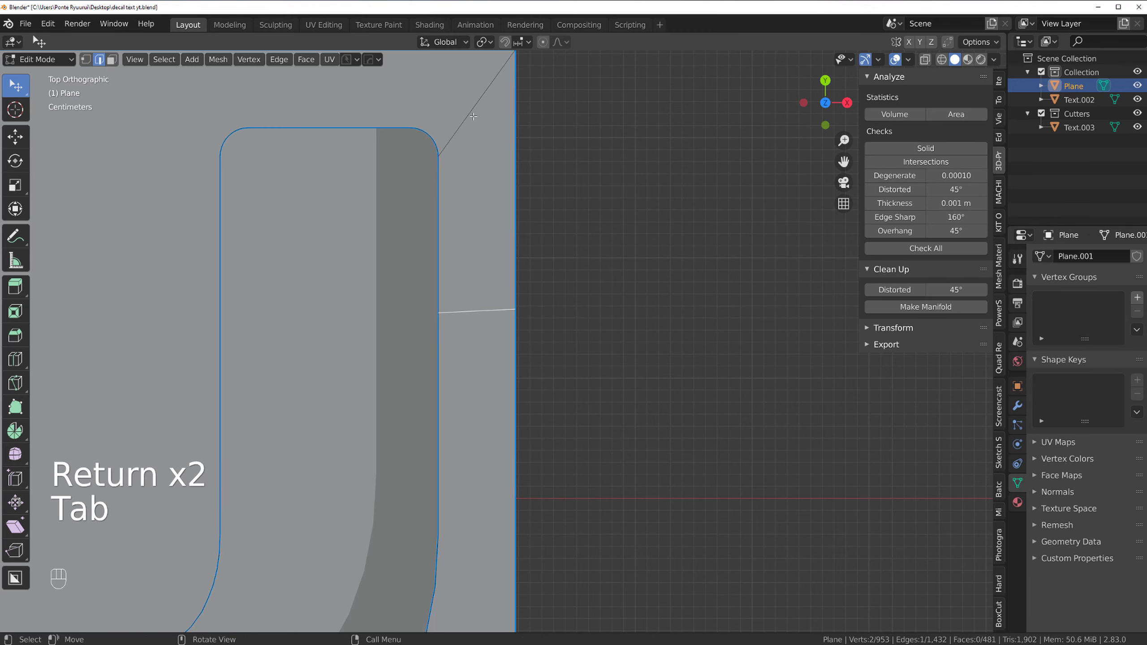
Dissolve the diagonal edge between the last U's rounded corner and the plate's corner
click(474, 113)
key(x)
scroll(508, 240, down, 4)
key(x)
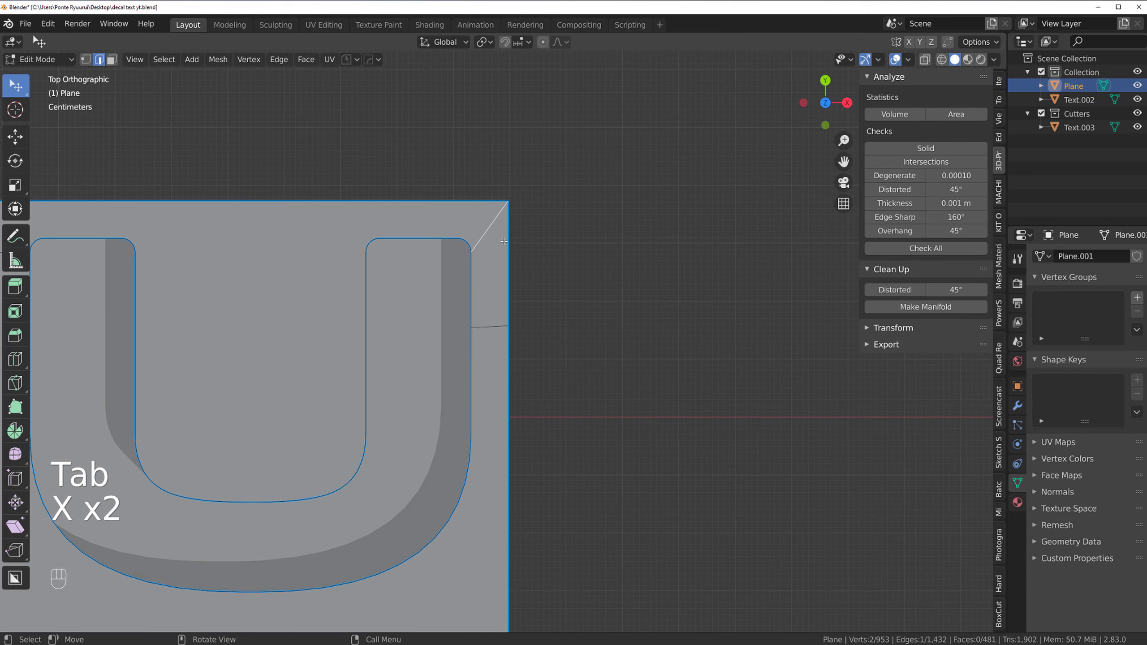
key(x)
click(519, 289)
scroll(437, 361, down, 3)
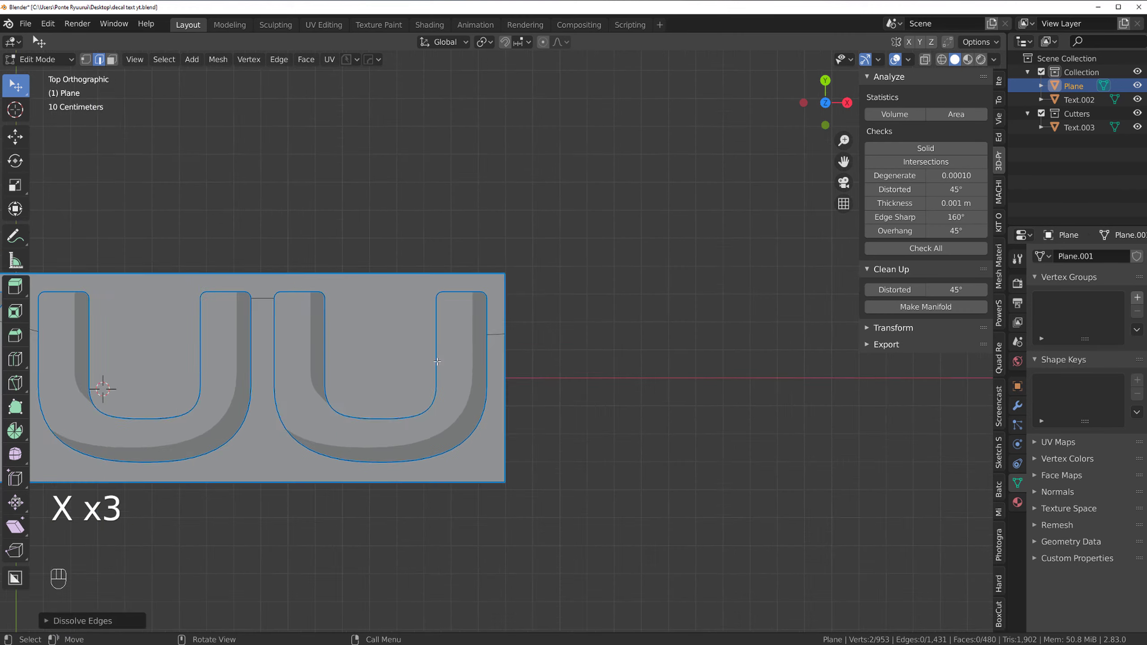
Leave Edit Mode, hide the Text.003 cutter and switch the view to perspective
scroll(437, 362, down, 2)
shift+middle_drag(244, 388, 380, 374)
key(Tab)
shift+middle_drag(277, 360, 405, 362)
middle_drag(415, 302, 433, 253)
shift+middle_drag(401, 311, 484, 293)
scroll(483, 293, up, 2)
click(473, 284)
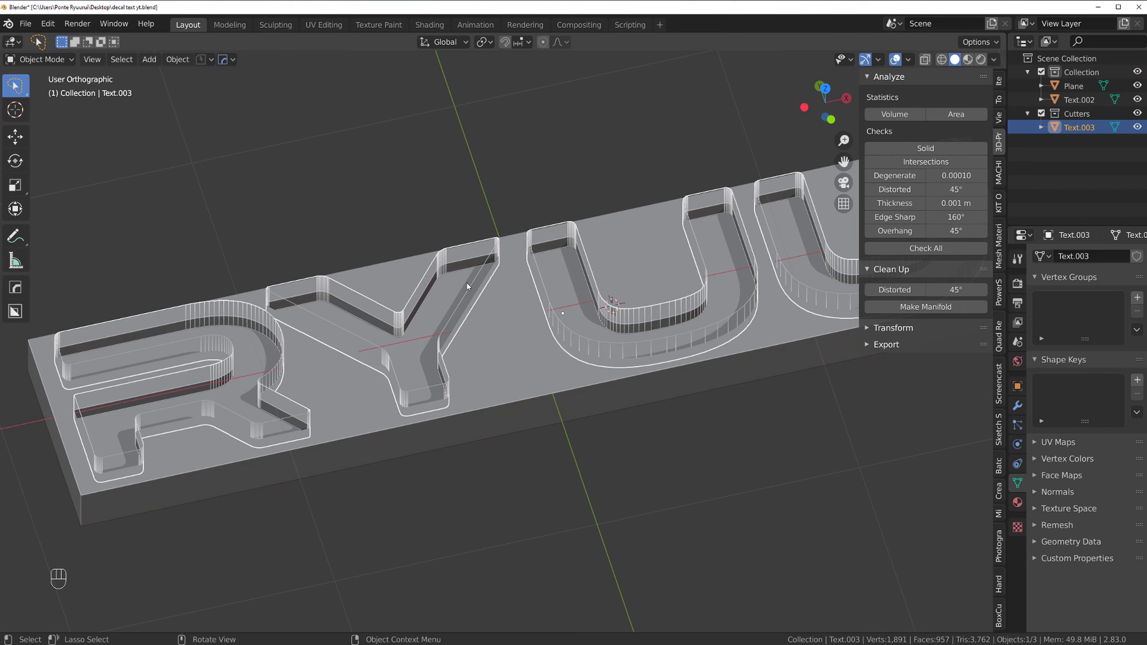
key(h)
key(KP_5)
key(Tab)
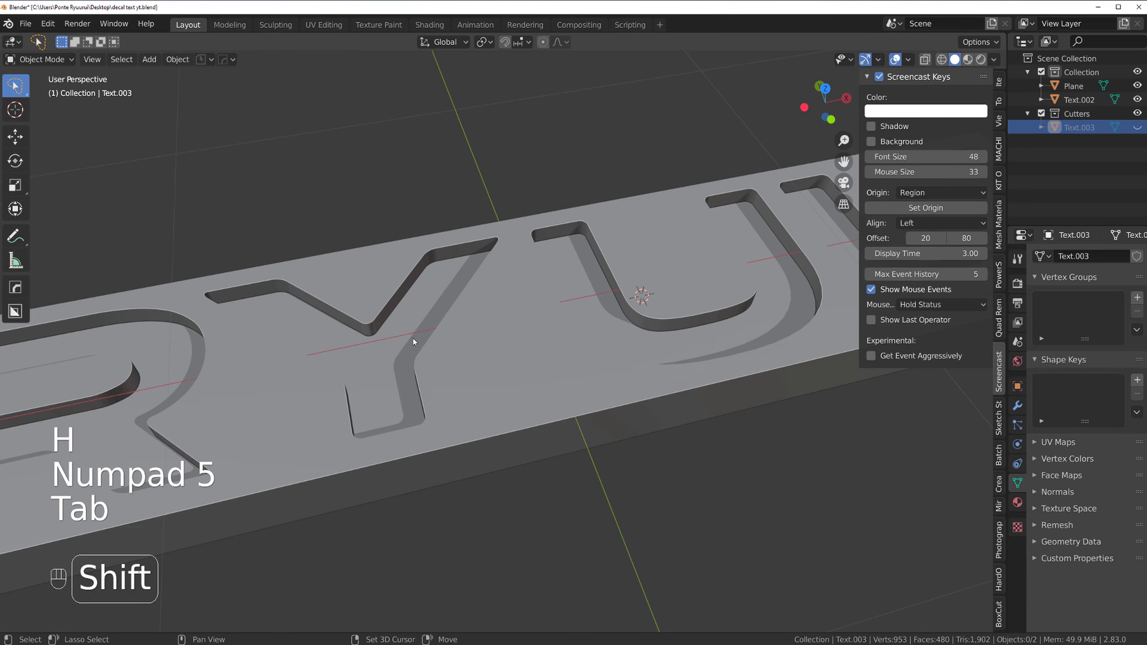
Open the plate in Edit Mode and inspect the R cutout's corners
shift+middle_drag(413, 339, 596, 313)
scroll(594, 312, up, 3)
key(Tab)
scroll(454, 337, down, 3)
key(Tab)
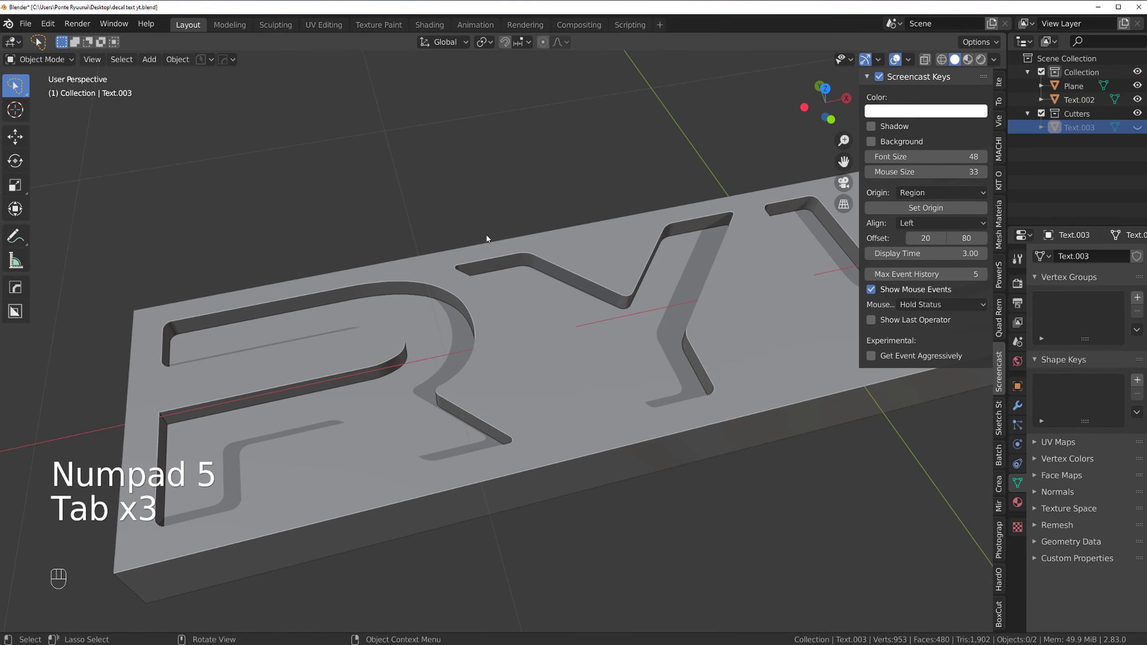
click(501, 300)
key(Tab)
middle_drag(502, 300, 661, 298)
scroll(427, 329, up, 3)
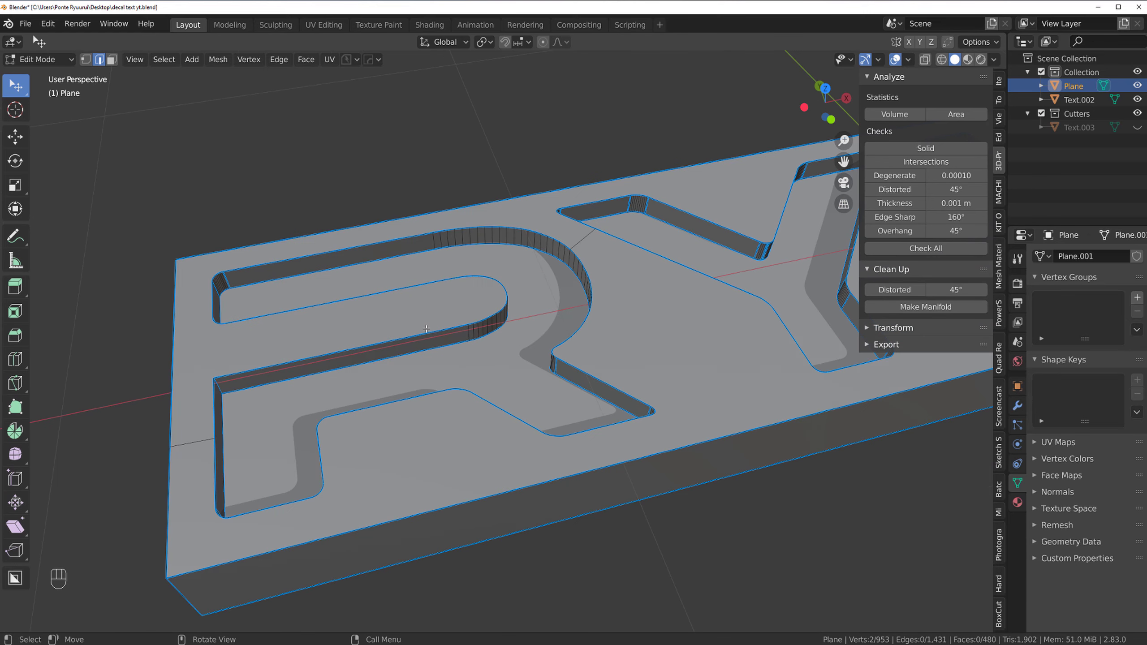
shift+middle_drag(426, 329, 484, 324)
key(Tab)
key(Tab)
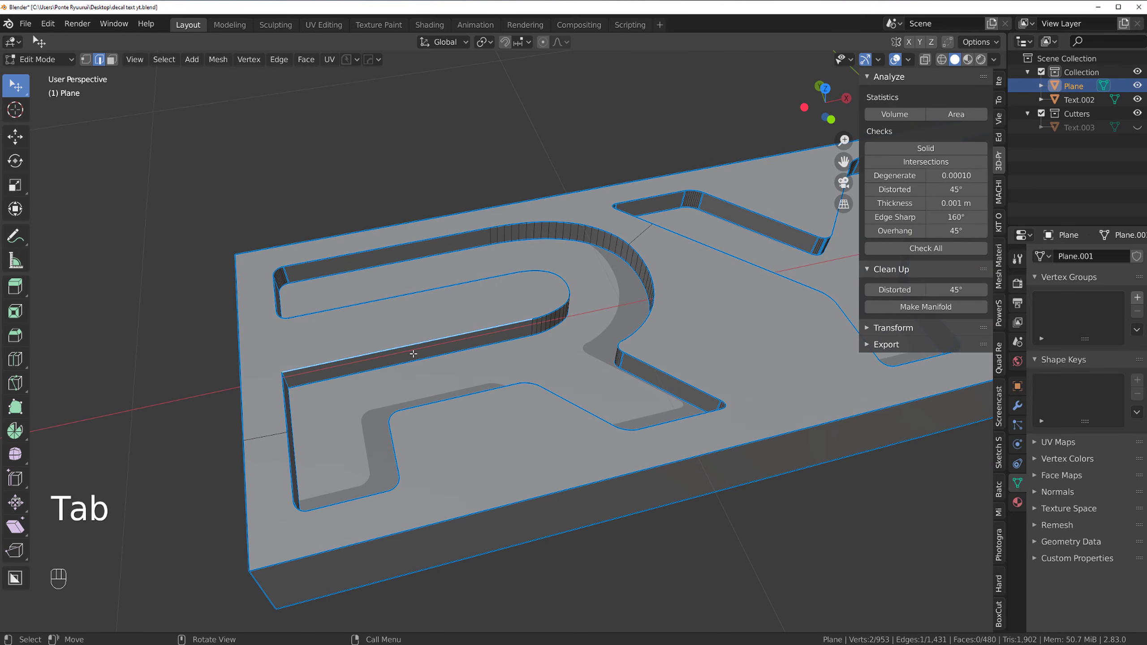
scroll(413, 354, up, 3)
middle_drag(413, 354, 208, 356)
click(136, 339)
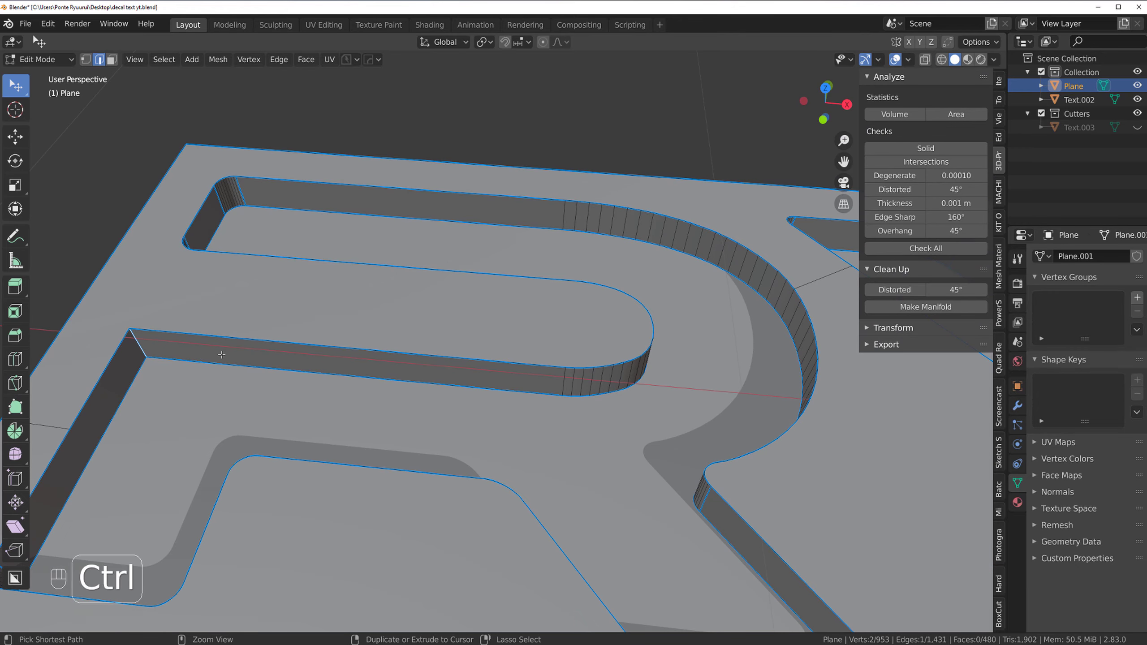
key(ctrl+b)
right_click(219, 352)
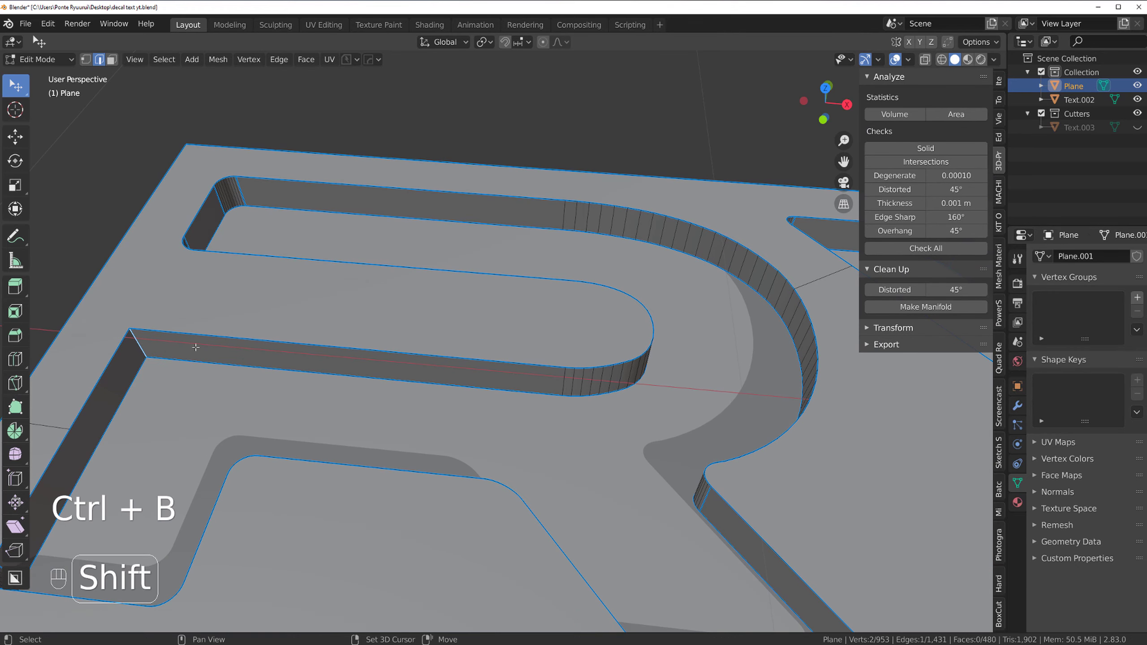
shift+middle_drag(195, 345, 463, 323)
scroll(425, 323, up, 4)
key(ctrl+b)
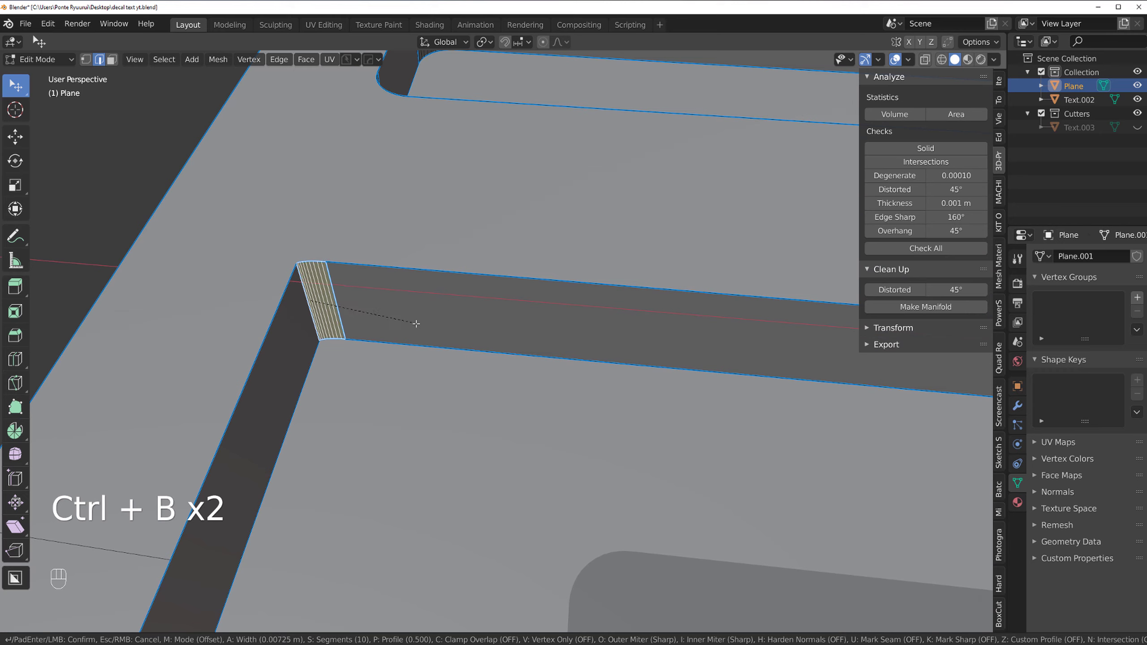
right_click(413, 322)
Inspect the vertices at the R cutout's unrounded inner corner
scroll(412, 320, up, 2)
shift+middle_drag(412, 321, 532, 356)
scroll(468, 330, up, 5)
key(Tab)
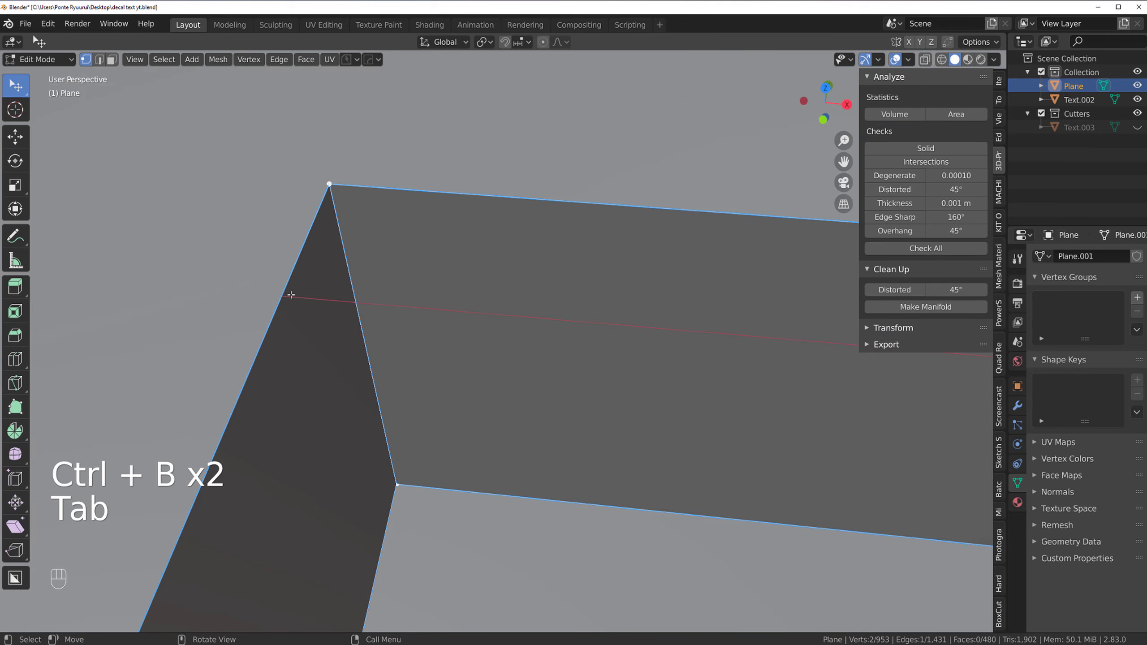
key(a)
key(3)
key(Tab)
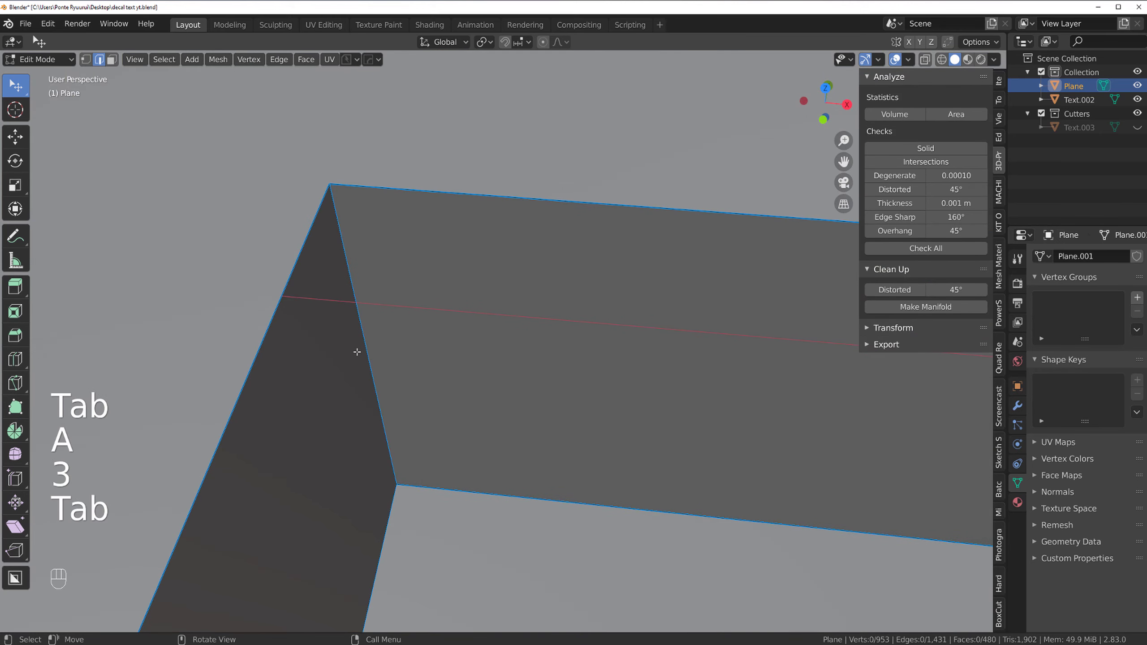
scroll(340, 305, down, 3)
key(ctrl+b)
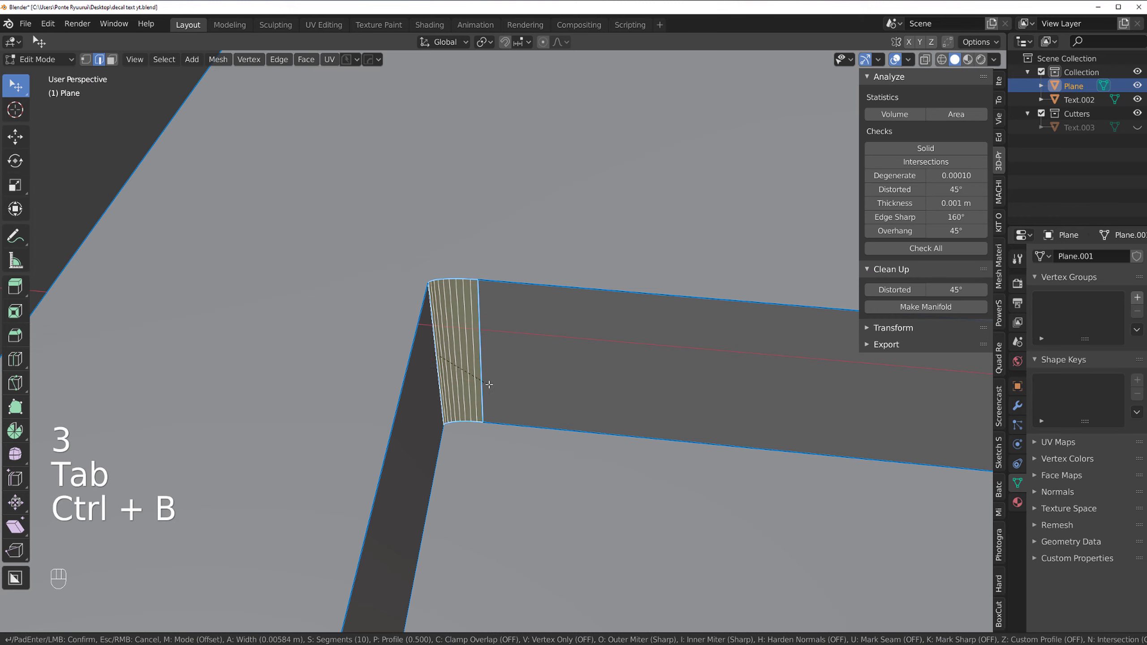
right_click(527, 402)
middle_drag(473, 346, 433, 316)
scroll(433, 316, up, 3)
key(Tab)
scroll(409, 244, down, 4)
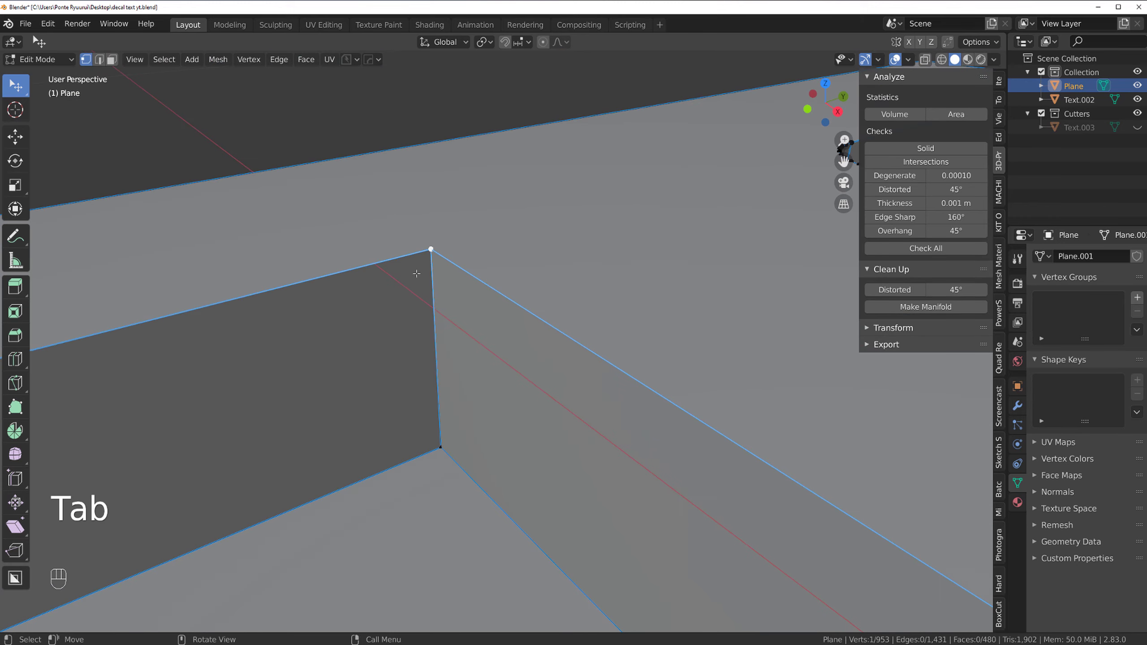
Return to Object Mode and apply the plate's object transform
key(Tab)
key(ctrl+a)
click(502, 293)
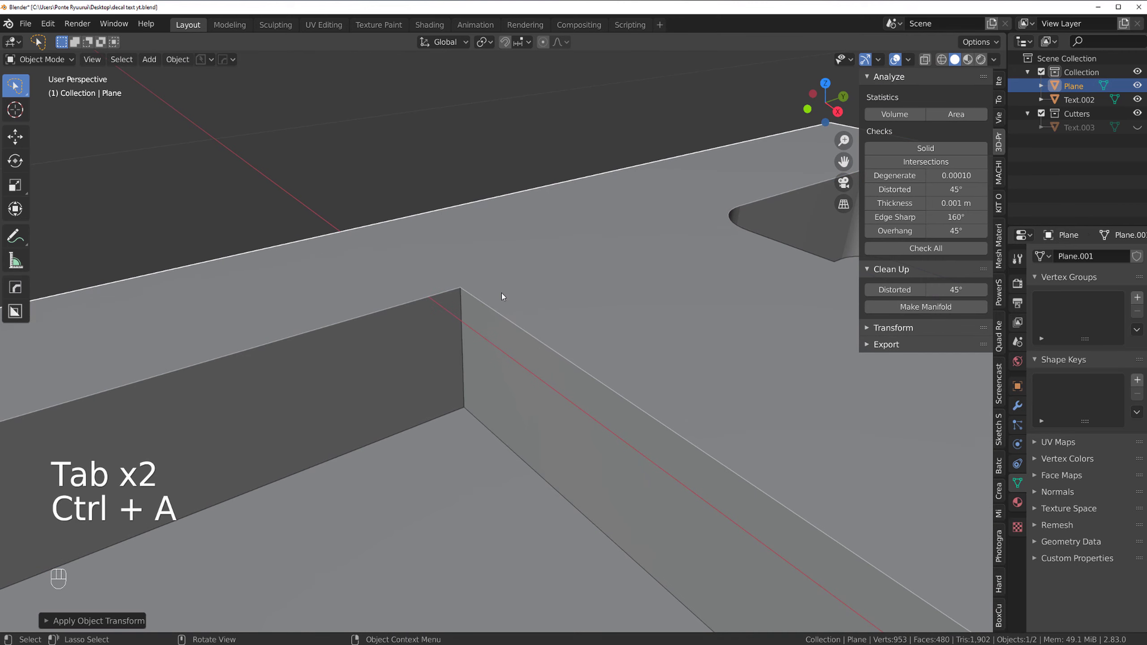
Bevel the vertical edge at the R cutout's sharp inner corner with 10 segments
key(Tab)
key(ctrl+b)
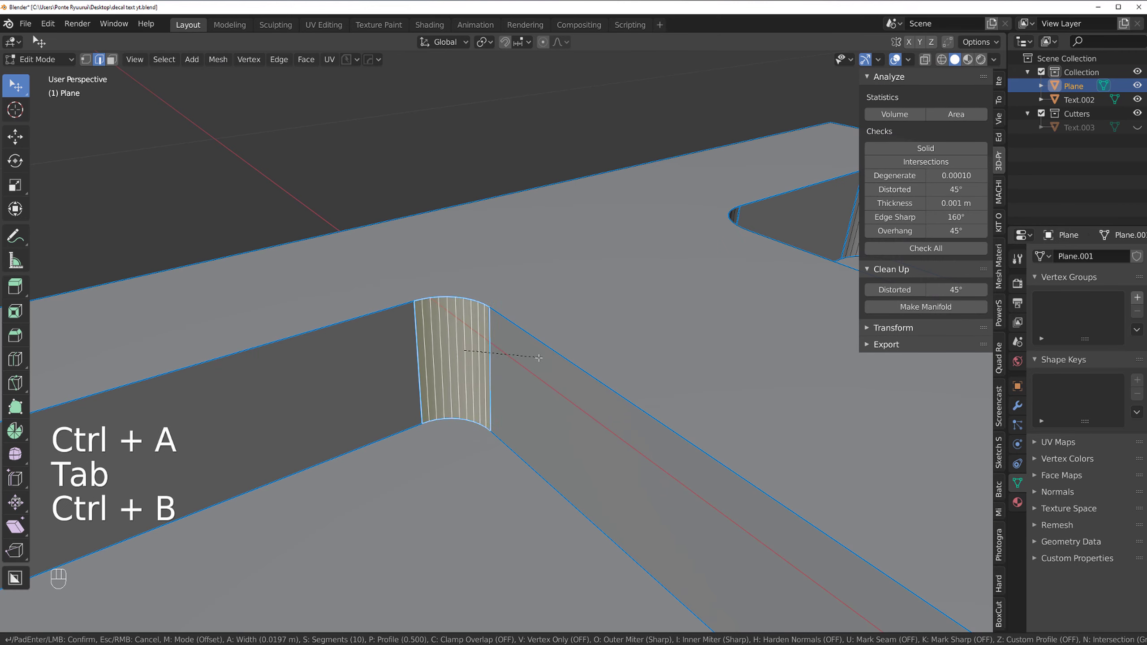
click(531, 416)
scroll(530, 416, down, 2)
scroll(530, 416, down, 3)
Inspect the R cutout's bevelled corner from the top view and in Object Mode
key(KP_7)
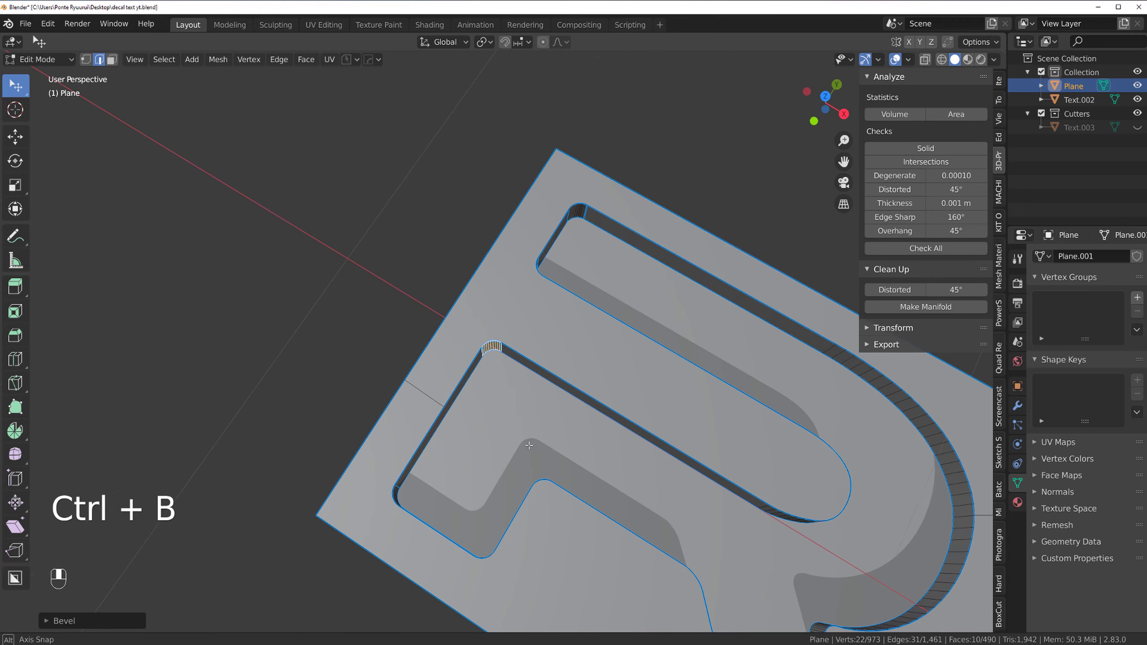
key(KP_5)
key(Tab)
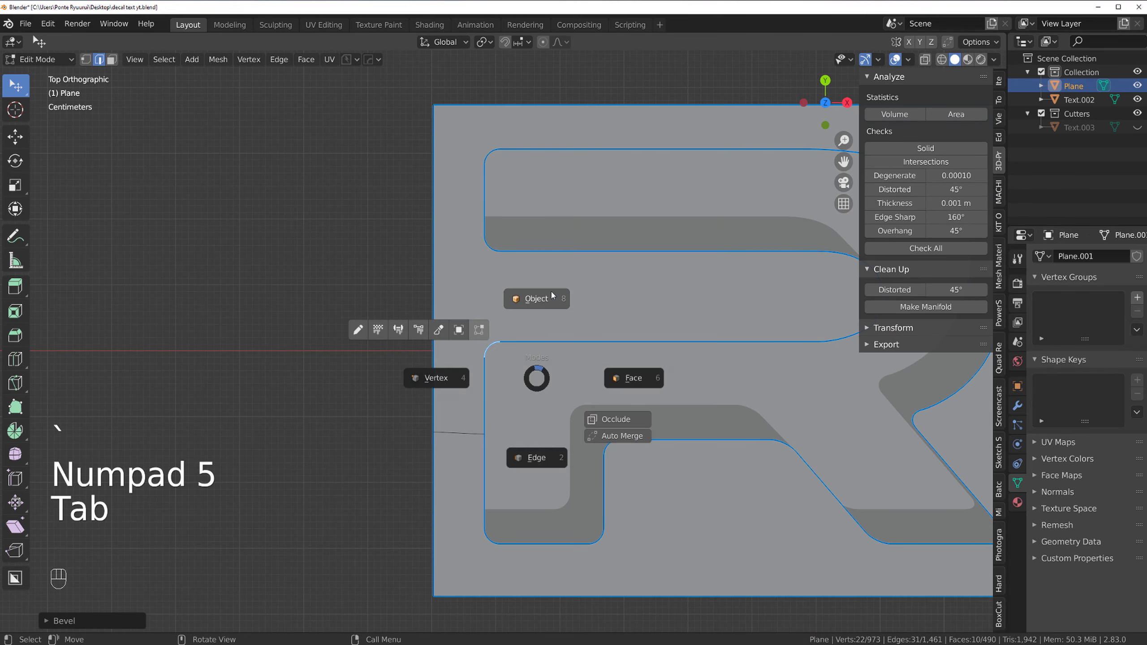
click(551, 296)
scroll(642, 402, down, 3)
shift+middle_drag(643, 402, 492, 401)
middle_drag(492, 401, 418, 267)
Try selecting the upper rim of the R cutout with edge loops and open the edge operations
key(Tab)
key(Tab)
alt+click(360, 256)
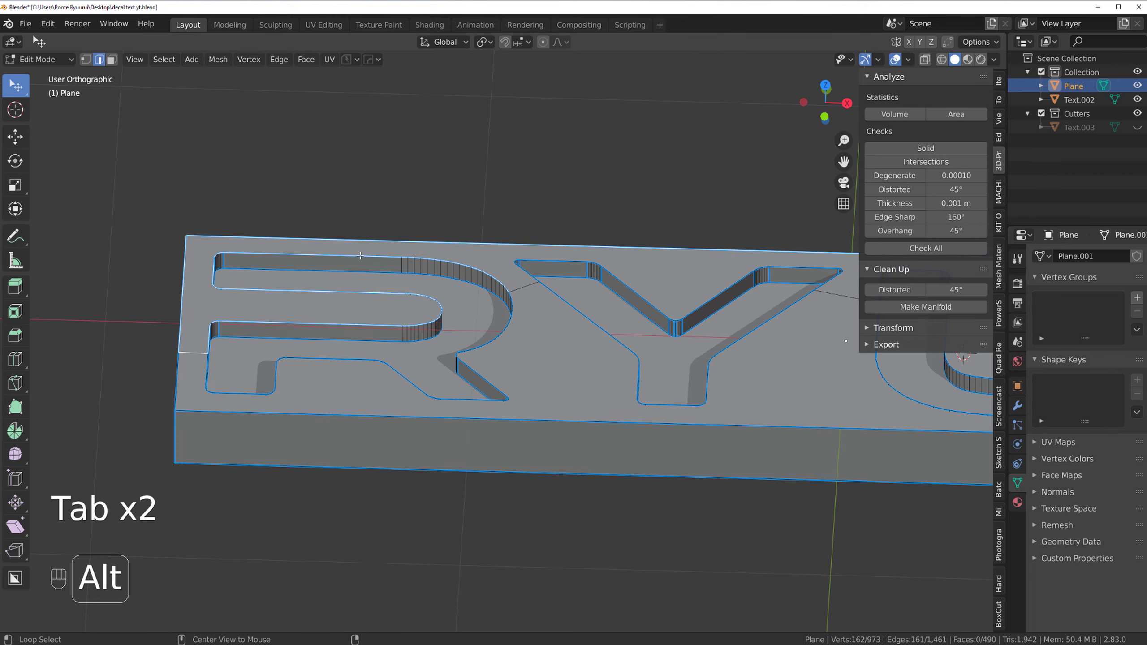
alt+shift+click(492, 375)
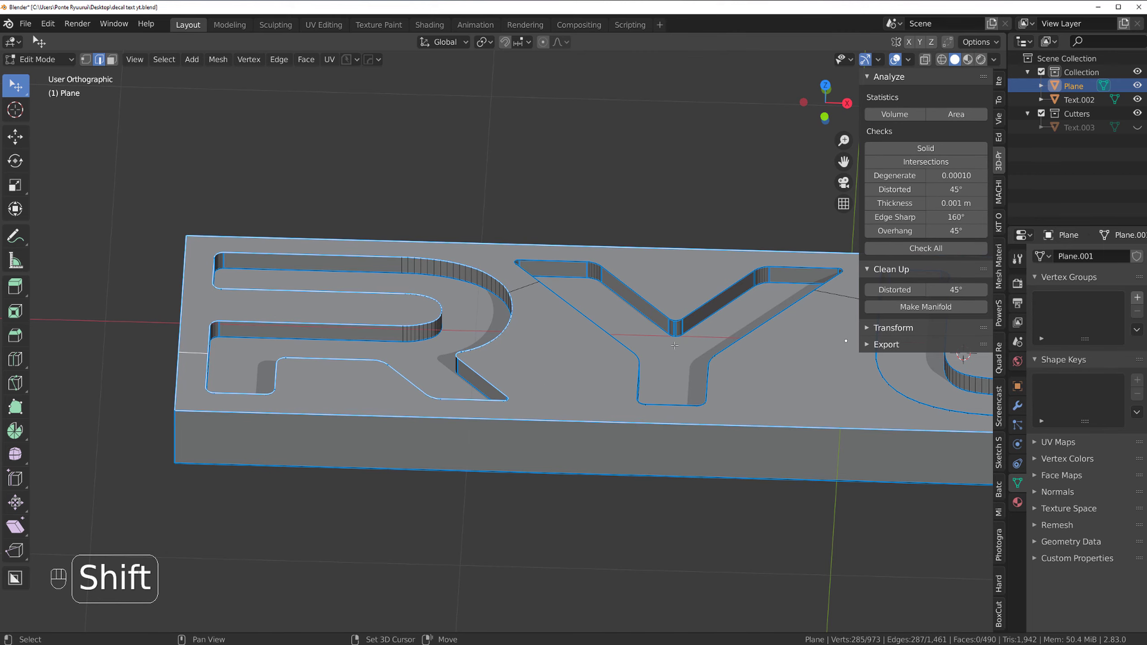
shift+middle_drag(675, 346, 347, 381)
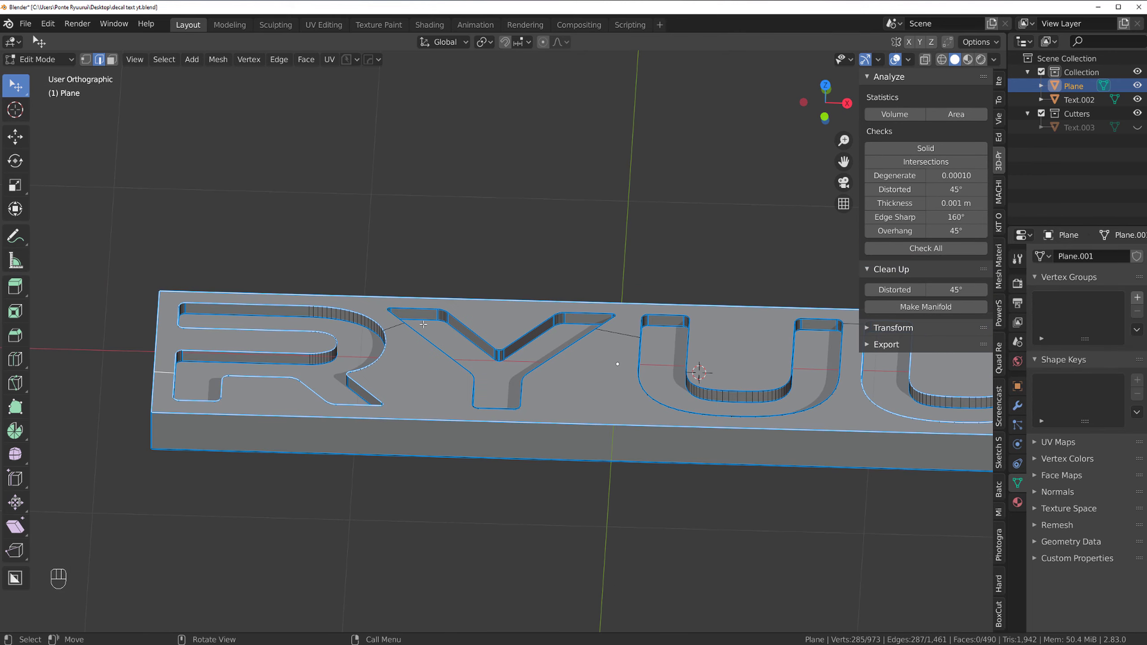
shift+middle_drag(360, 296, 503, 316)
scroll(407, 373, up, 3)
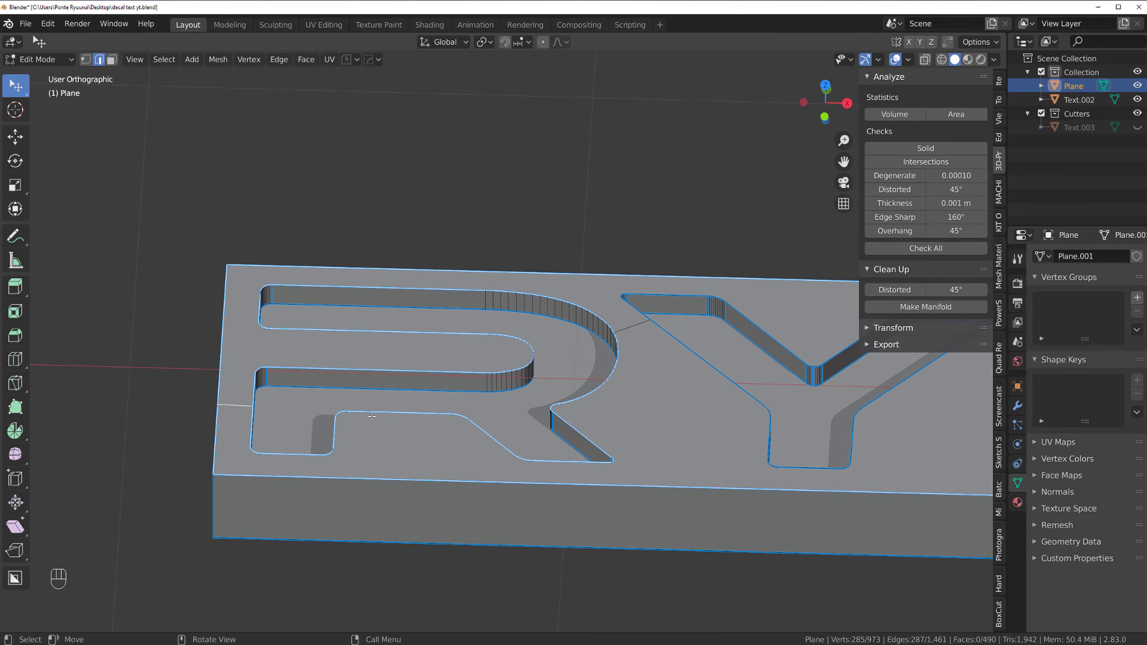
right_click(567, 374)
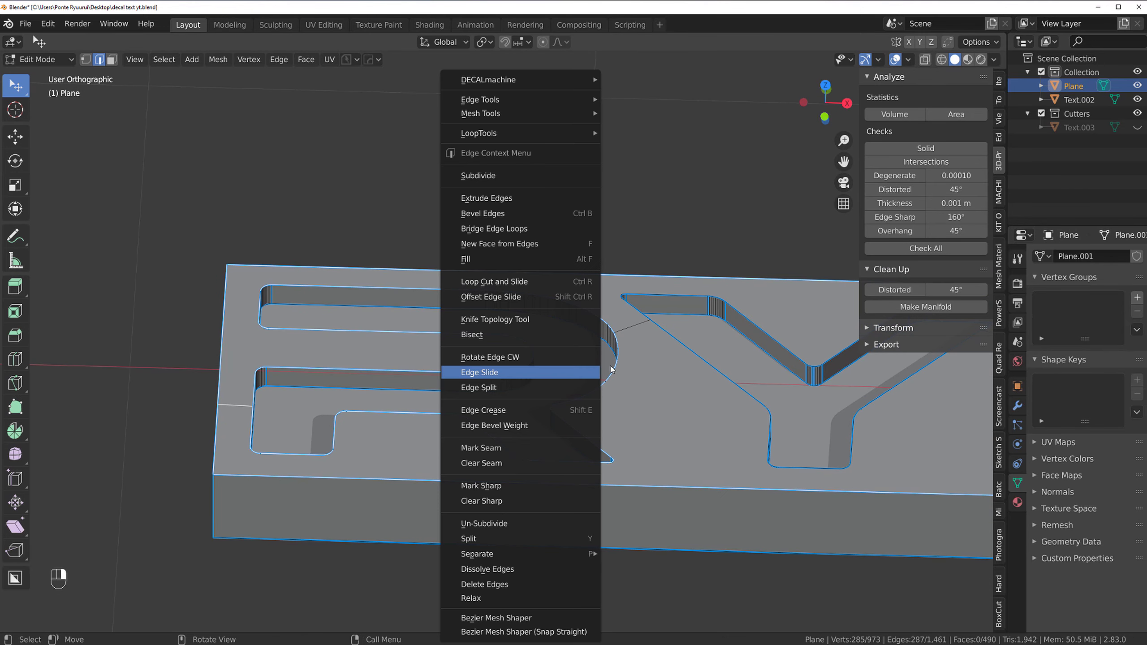
Select the recessed floor faces of the R, the Y and both U's in face mode
key(Tab)
click(506, 418)
scroll(506, 418, down, 2)
shift+middle_drag(506, 418, 294, 413)
shift+click(504, 384)
shift+click(887, 363)
shift+middle_drag(887, 363, 585, 367)
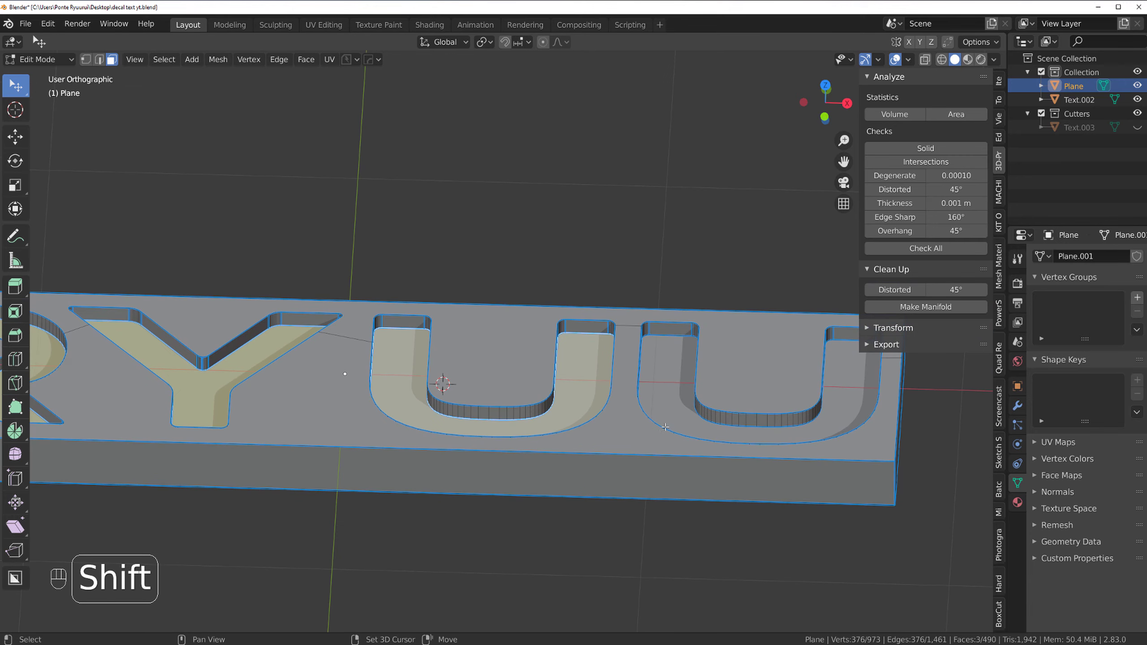
shift+click(666, 389)
shift+middle_drag(326, 415, 475, 427)
Check the selected letter floors from above and grow the selection to include the cutout walls
key(grave)
scroll(459, 324, down, 3)
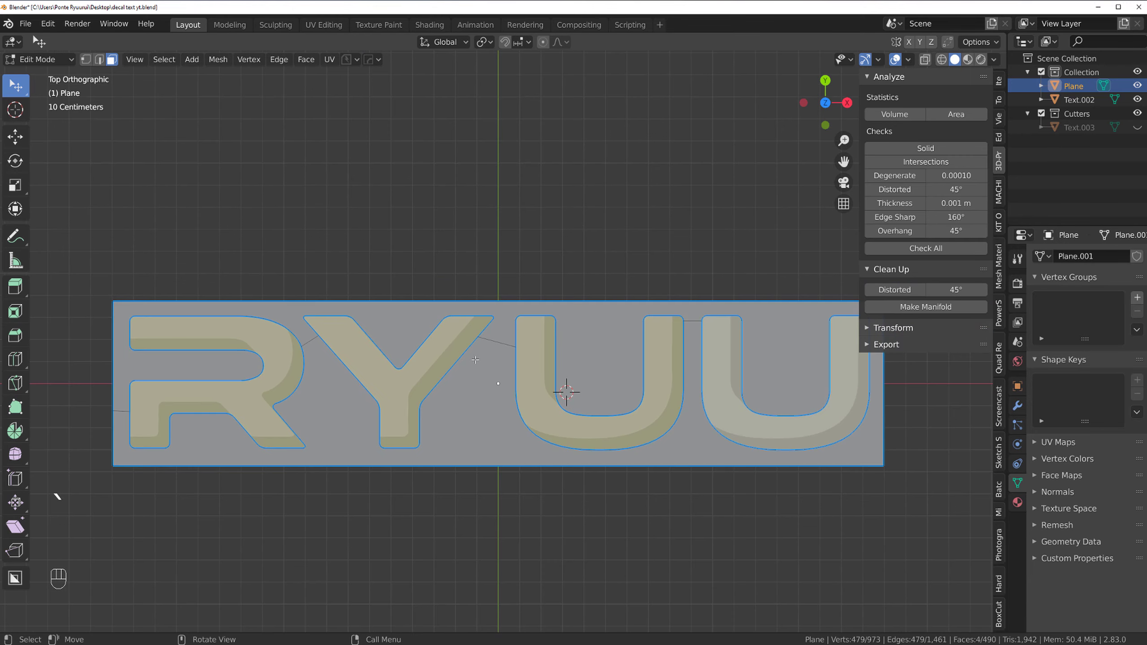
shift+middle_drag(447, 361, 491, 293)
scroll(449, 312, up, 3)
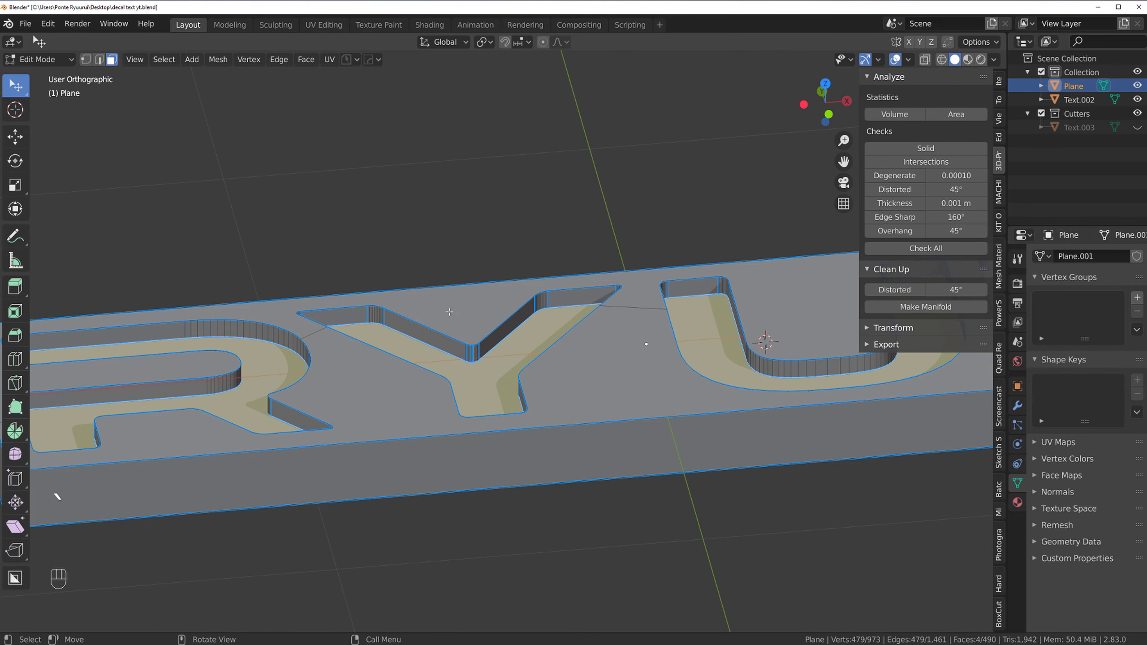
key(ctrl+KP_Add)
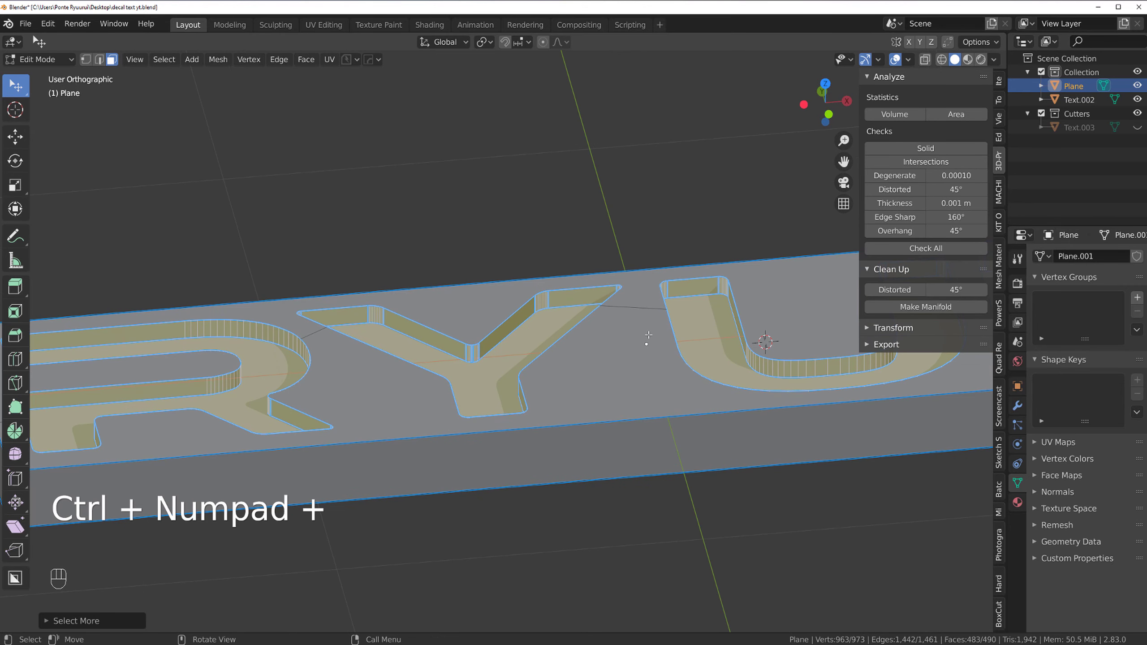
Keep the cutout faces selected and reduce the selection to its boundary loops around the letter openings
key(alt+a)
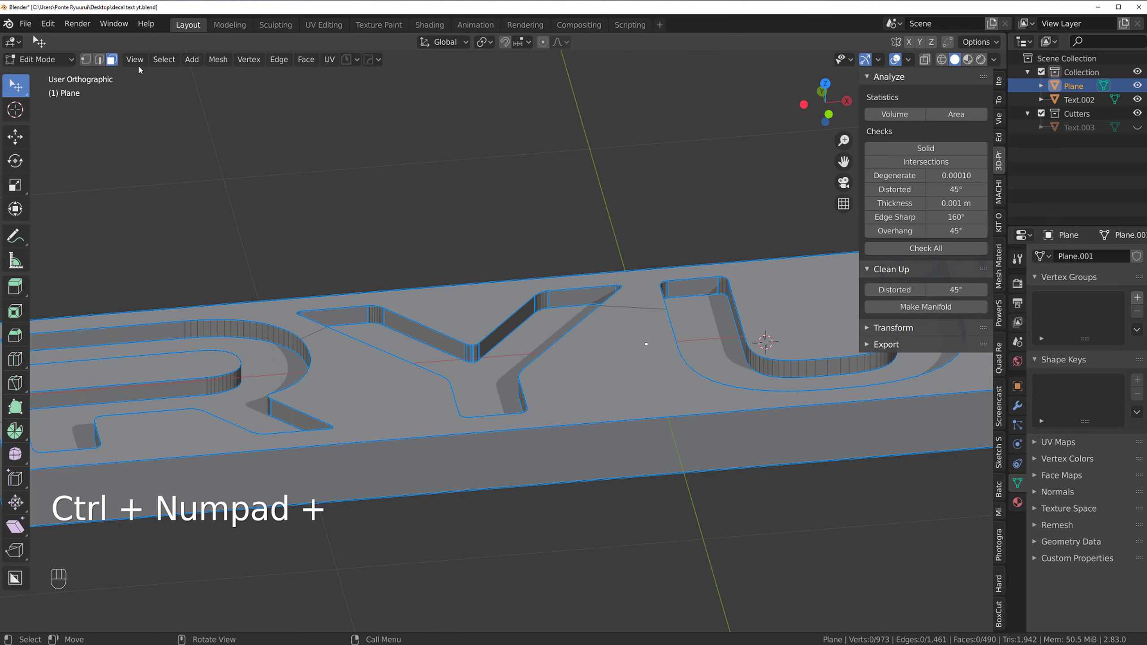
key(ctrl+z)
click(173, 63)
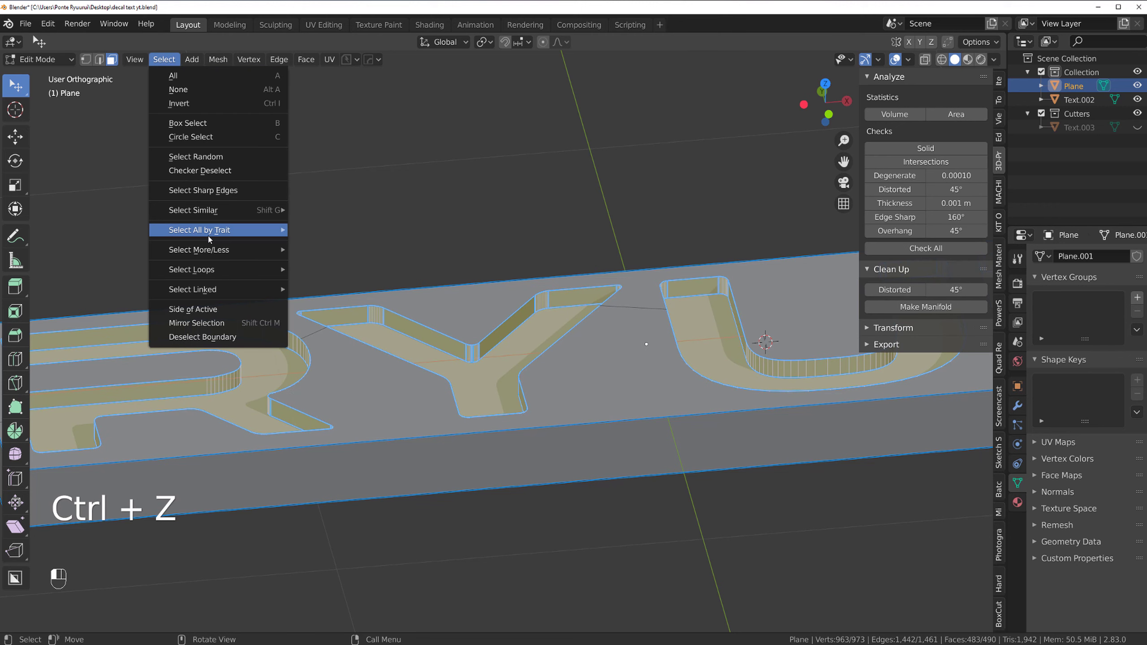
mouse_move(210, 240)
mouse_move(208, 269)
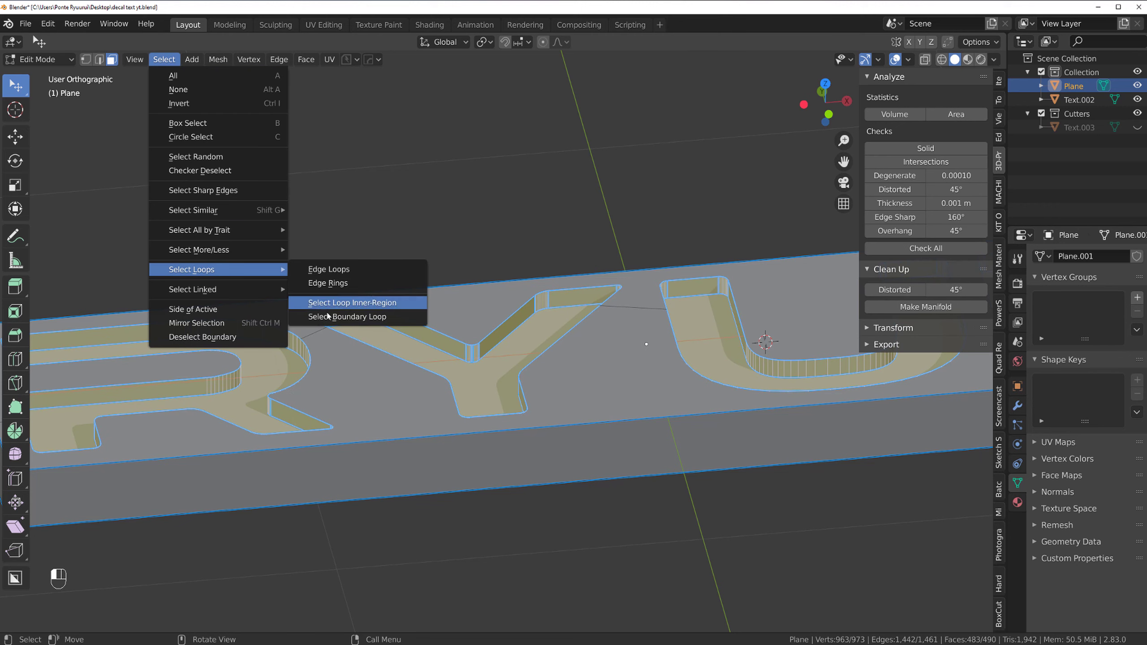
click(334, 319)
scroll(502, 365, down, 2)
scroll(502, 365, up, 2)
shift+middle_drag(691, 355, 445, 381)
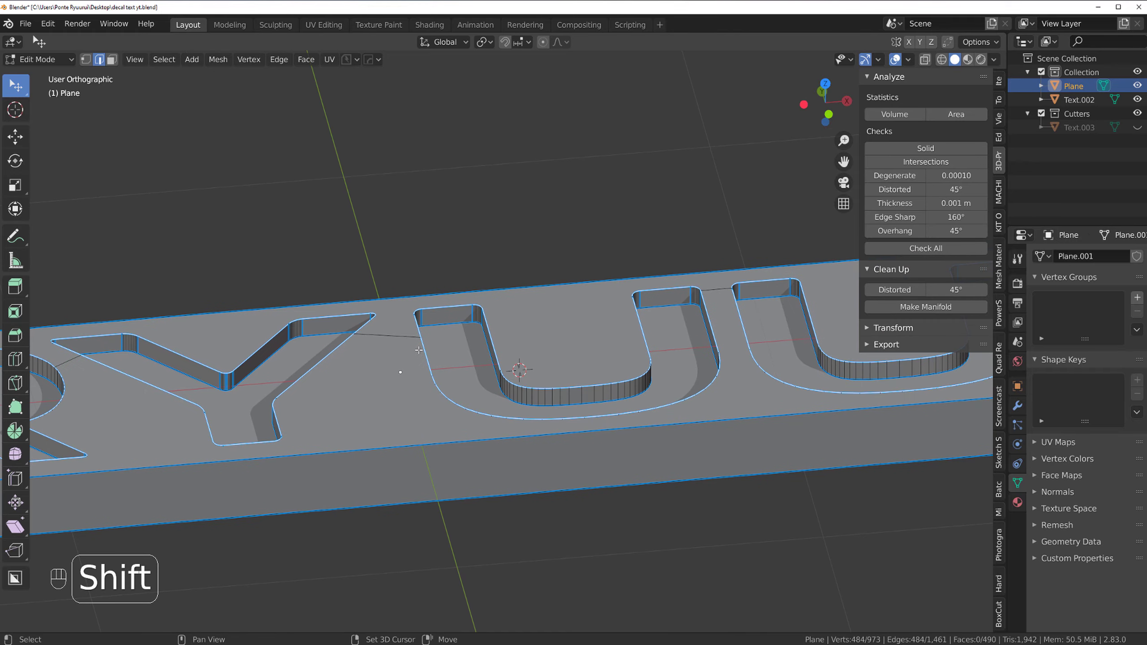
scroll(445, 381, down, 2)
key(ctrl+b)
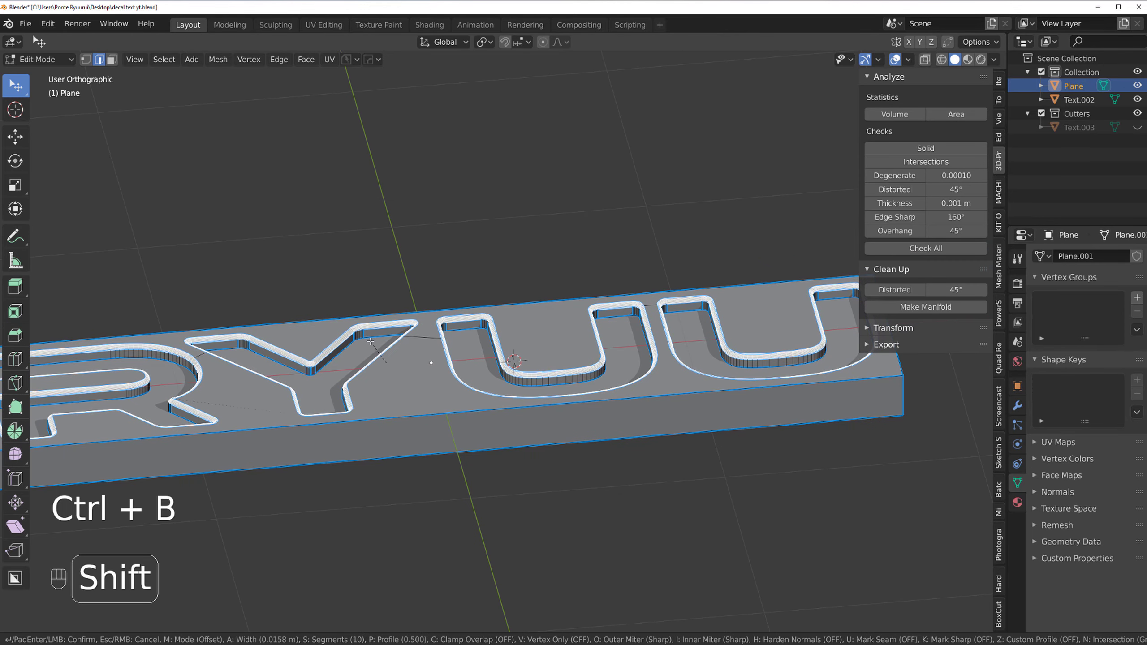
right_click(393, 352)
Bevel the upper rims of all letter cutouts about 0.0085 m wide with 12 segments
shift+middle_drag(406, 316, 605, 275)
scroll(605, 274, up, 4)
key(KP_5)
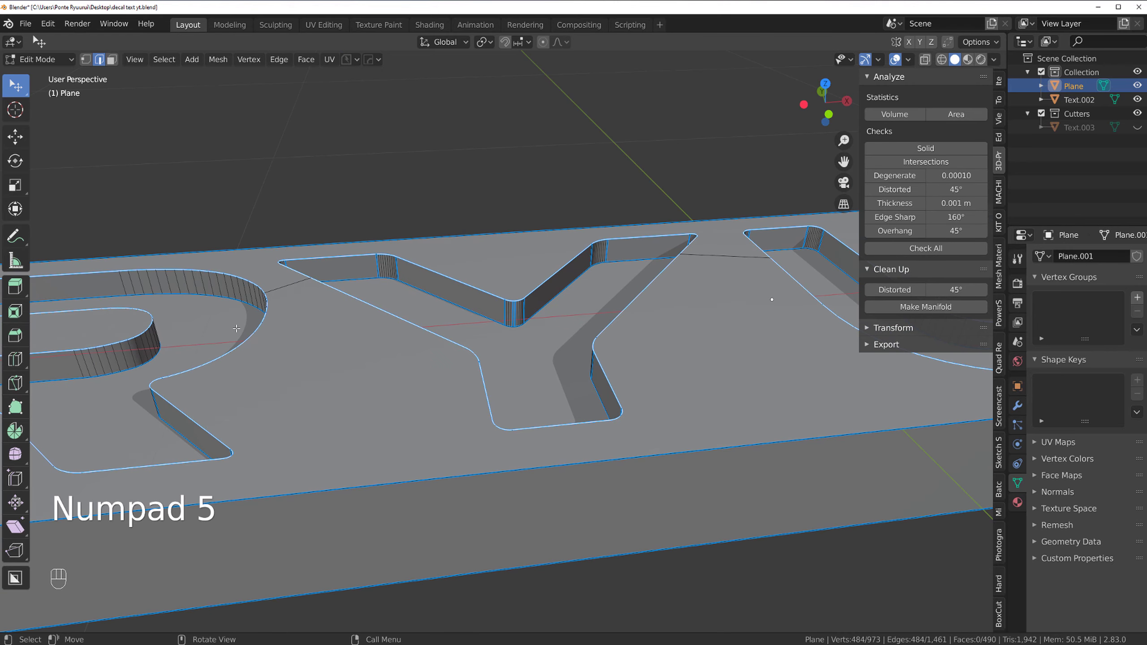
key(grave)
shift+middle_drag(221, 293, 452, 252)
scroll(452, 252, up, 2)
key(KP_5)
scroll(490, 255, up, 2)
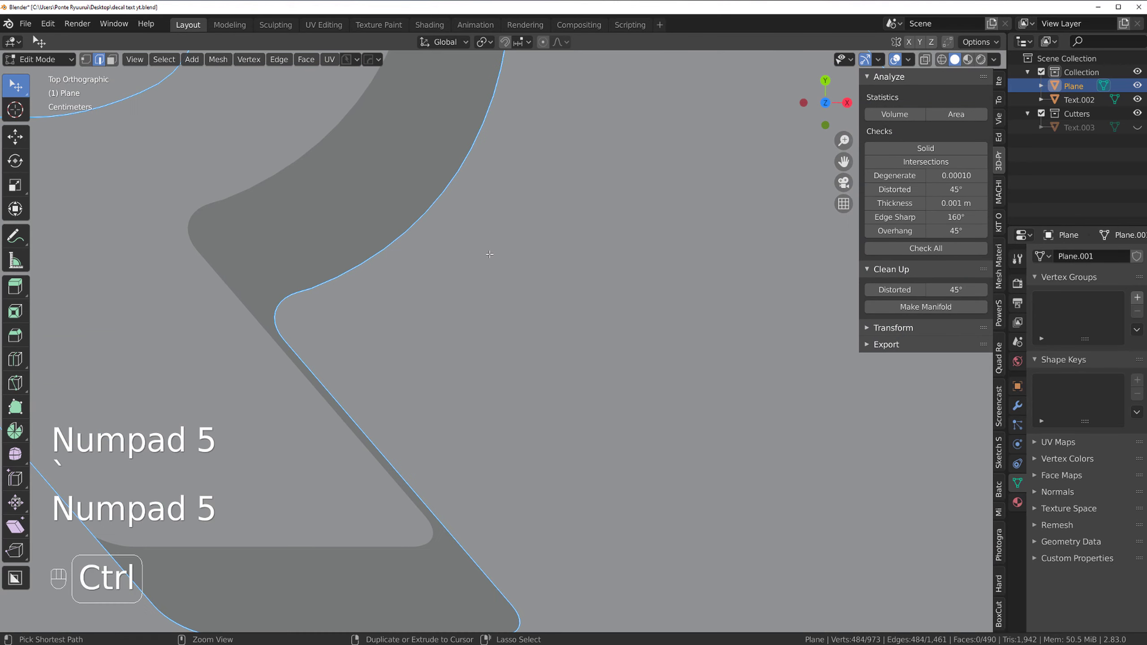
key(ctrl+b)
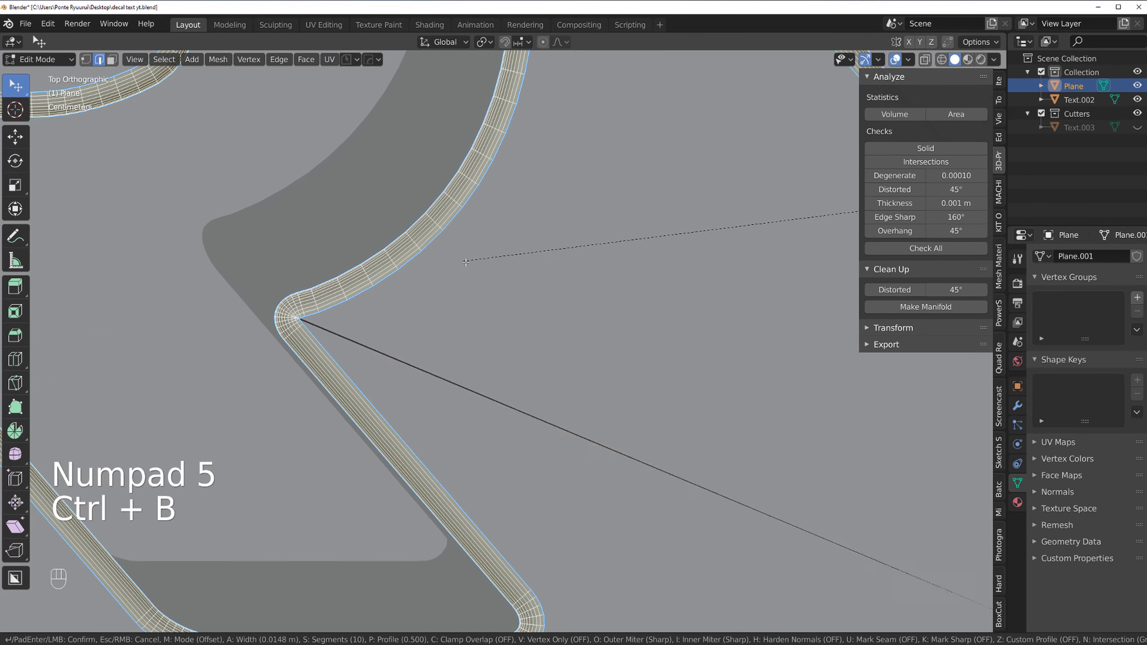
key(shift)
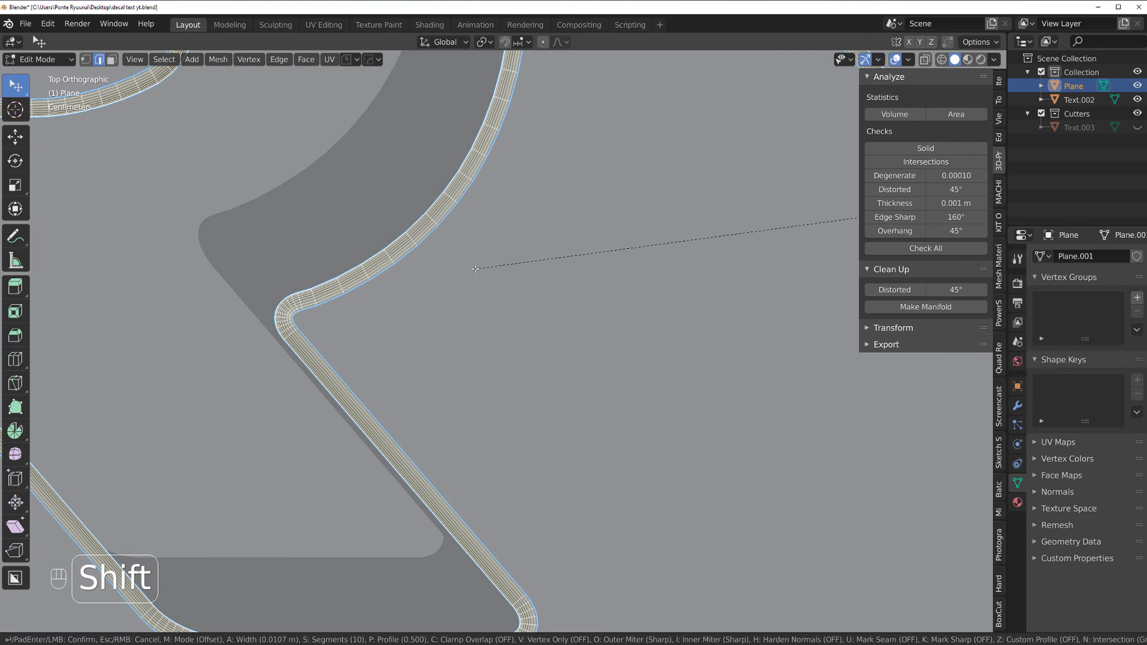
scroll(501, 268, up, 2)
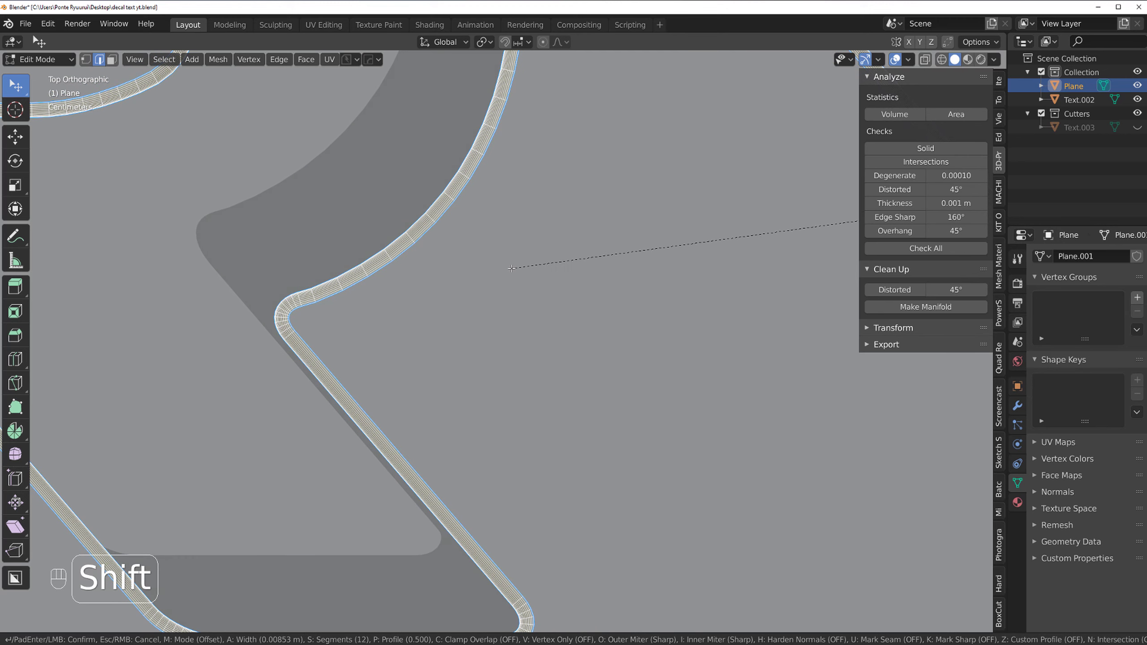
click(511, 268)
Inspect the bevelled upper rims of all the letter cutouts from several angles
scroll(502, 258, down, 6)
shift+middle_drag(804, 319, 514, 271)
shift+middle_drag(836, 294, 528, 280)
shift+middle_drag(622, 281, 267, 261)
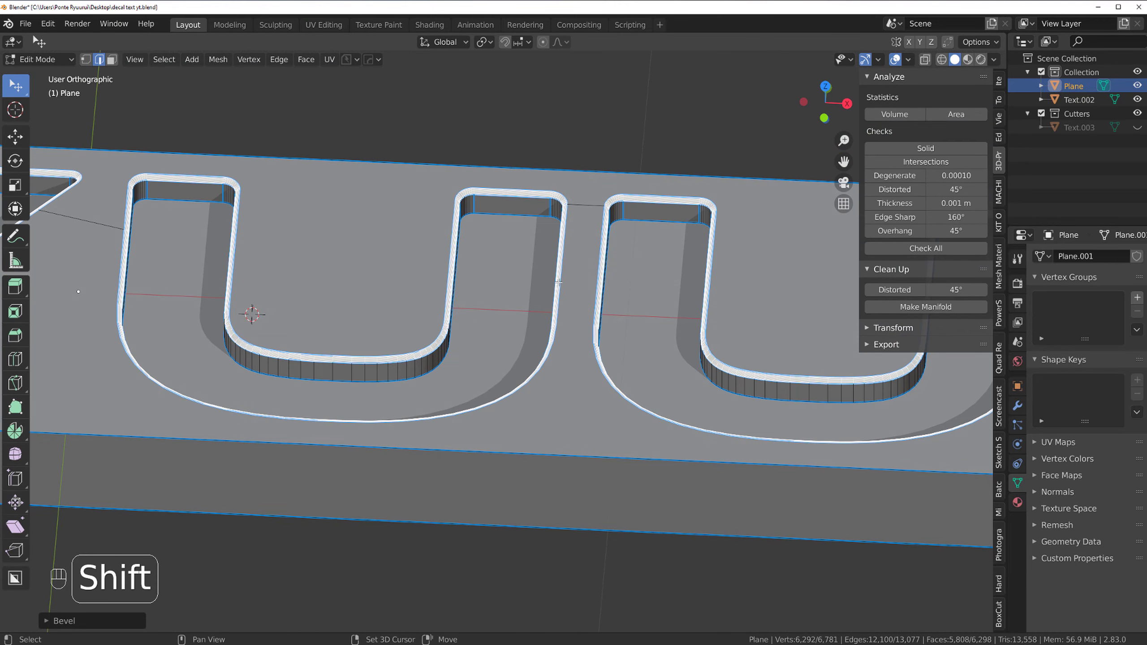
shift+middle_drag(578, 247, 289, 235)
middle_drag(289, 235, 428, 253)
shift+middle_drag(210, 246, 443, 276)
scroll(694, 249, up, 4)
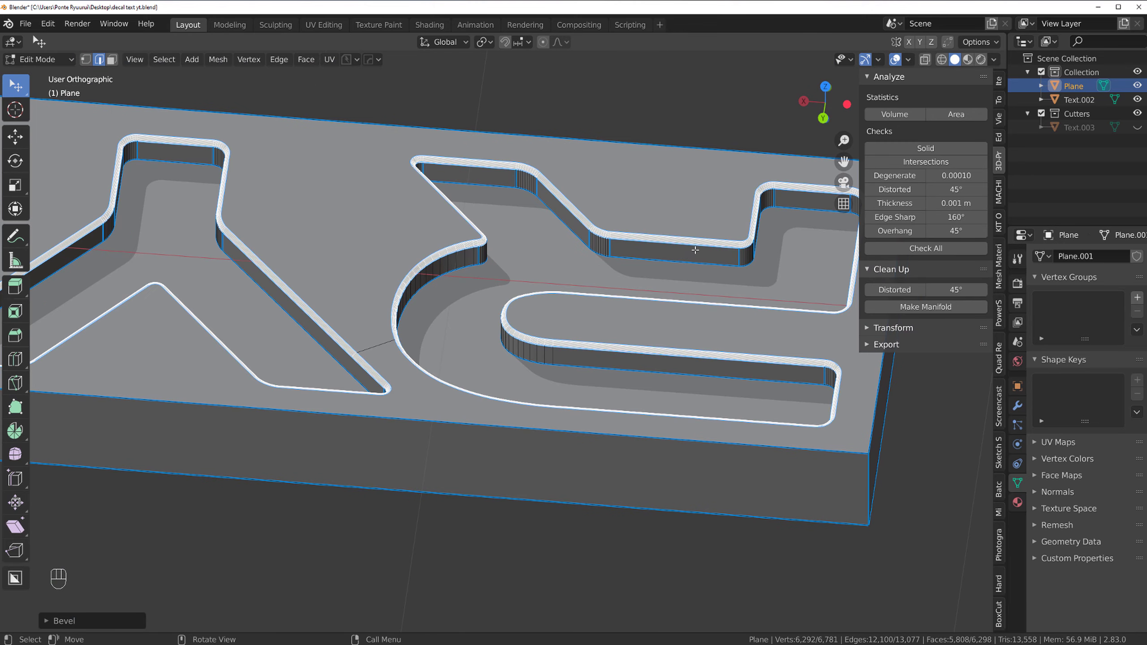
shift+middle_drag(695, 249, 367, 381)
Select the recessed floor faces of the R, the Y and both U's in face mode
scroll(366, 382, down, 4)
key(Tab)
click(384, 482)
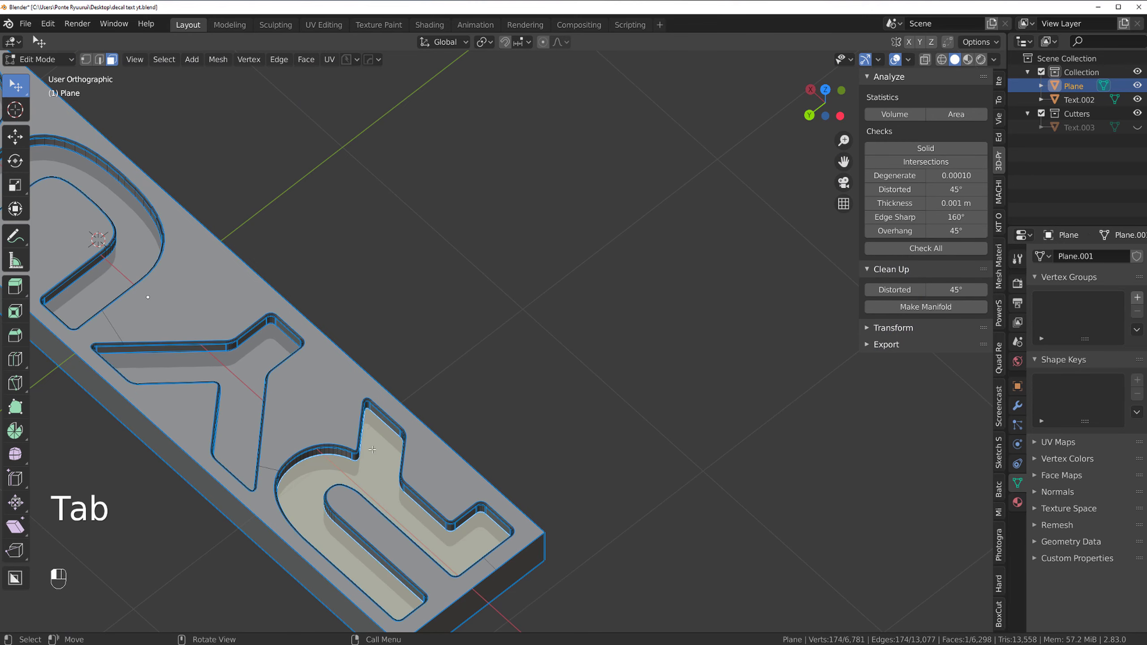
shift+middle_drag(375, 475, 736, 481)
shift+click(606, 388)
shift+click(477, 265)
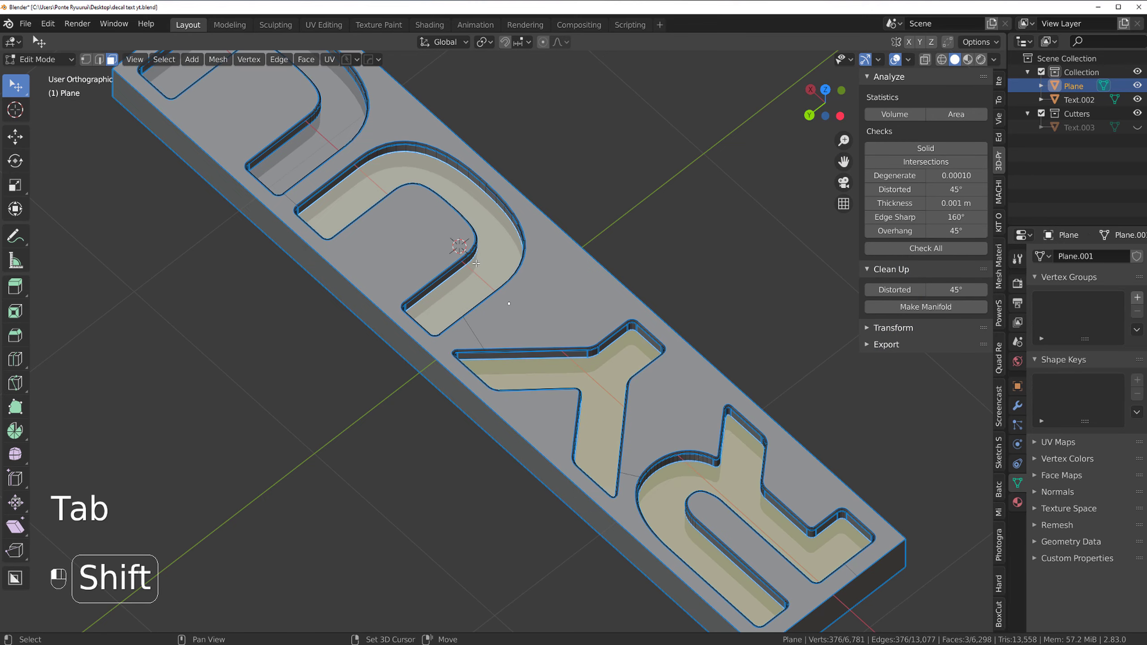
shift+click(304, 120)
Bevel the edges around the selected letter floors about 0.004 m wide with 12 segments
scroll(488, 311, up, 4)
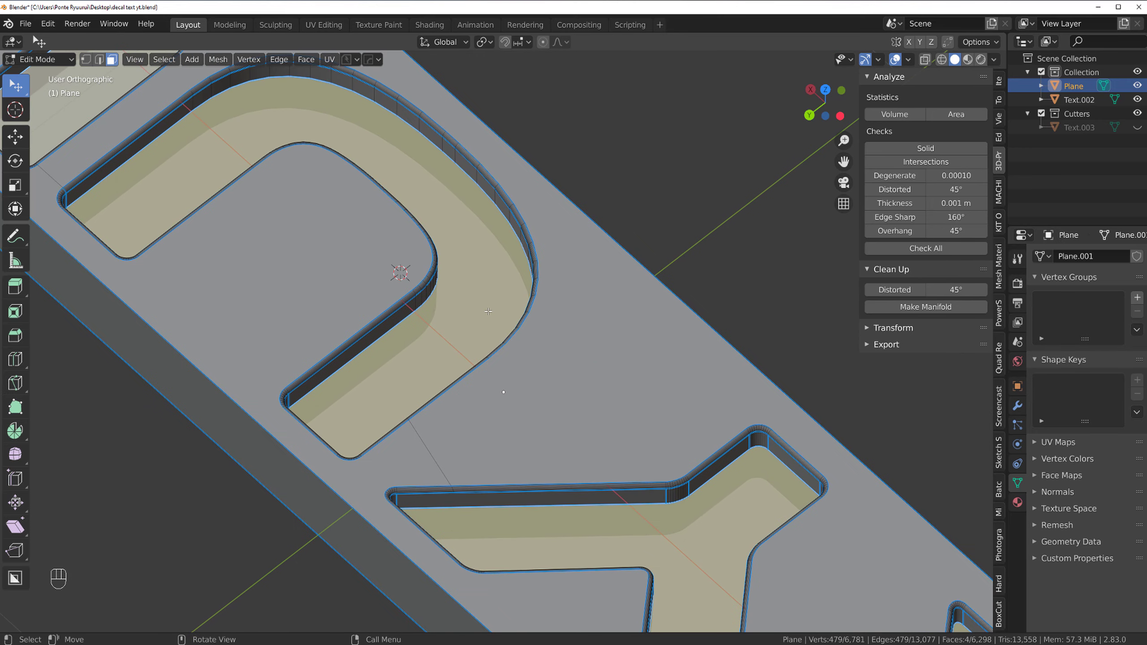
key(ctrl+b)
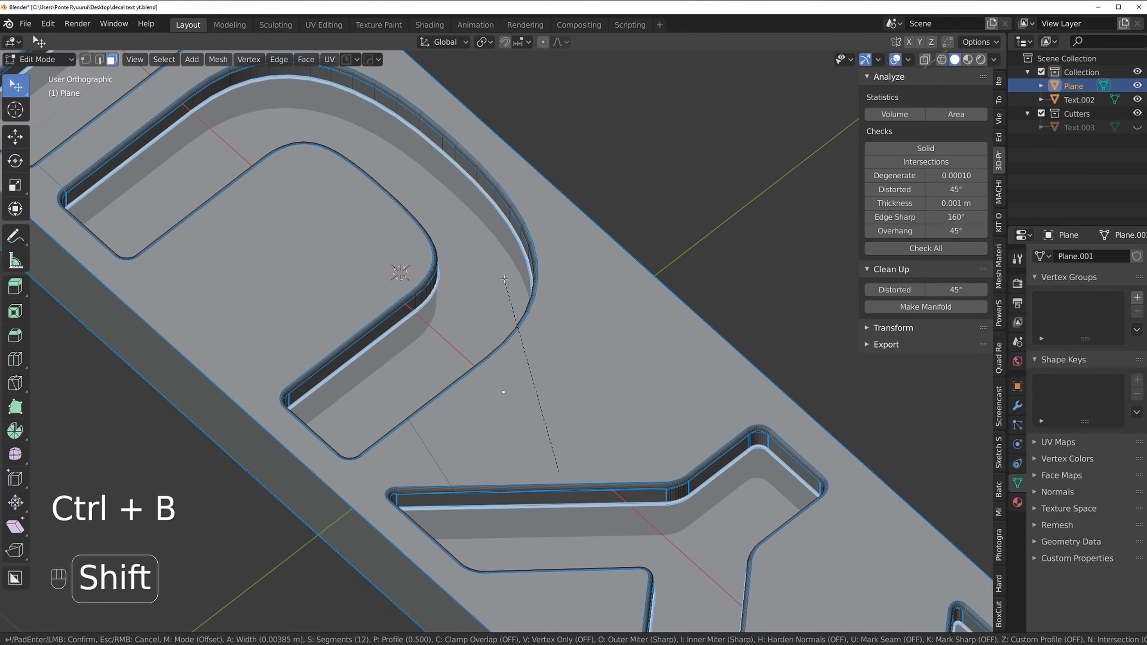
click(503, 274)
Examine the bevels around the letter floors up close, and check the whole plate in Object Mode from above
scroll(519, 308, down, 6)
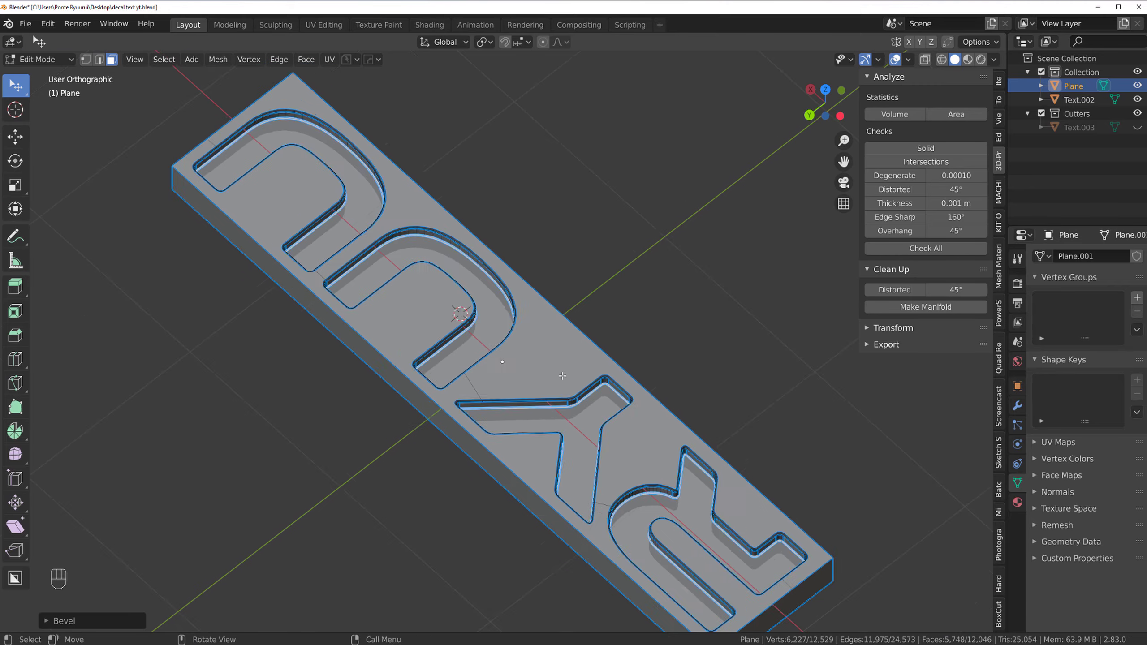
shift+middle_drag(561, 377, 429, 282)
scroll(452, 285, up, 4)
middle_drag(510, 299, 353, 359)
shift+middle_drag(339, 358, 844, 307)
scroll(520, 289, up, 3)
middle_drag(520, 285, 308, 324)
mouse_move(587, 381)
middle_down()
mouse_move(582, 391)
mouse_move(563, 354)
mouse_move(590, 398)
middle_up()
shift+middle_drag(678, 296, 24, 376)
scroll(429, 244, down, 4)
shift+middle_drag(432, 238, 552, 237)
key(Tab)
key(grave)
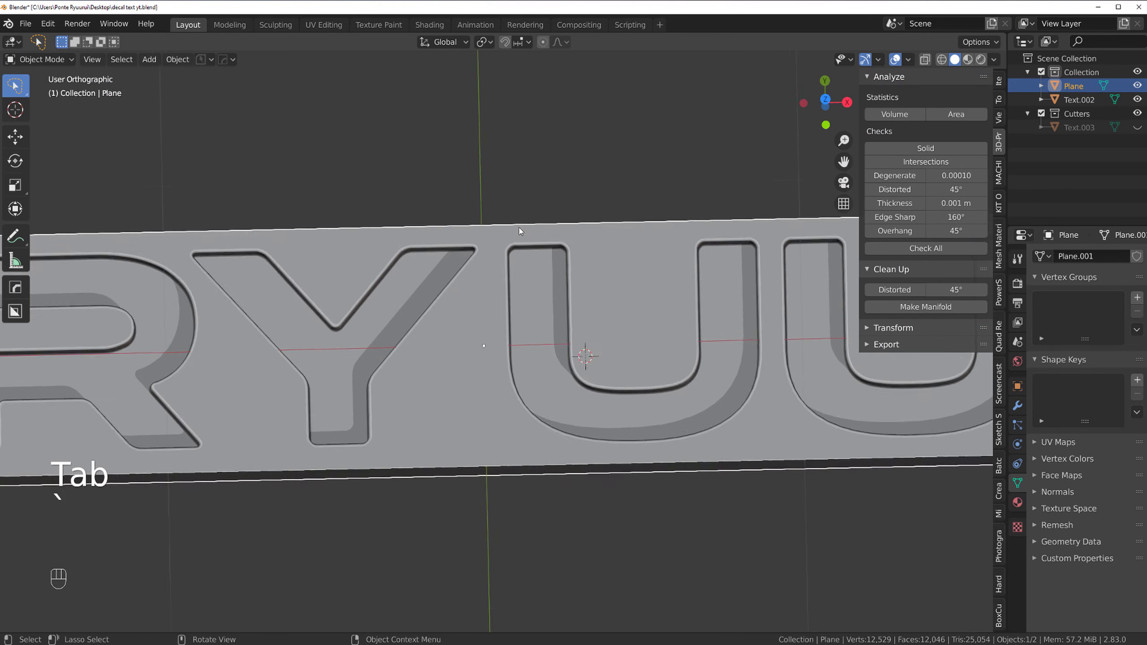
scroll(461, 312, down, 6)
scroll(506, 333, up, 4)
shift+middle_drag(520, 332, 486, 353)
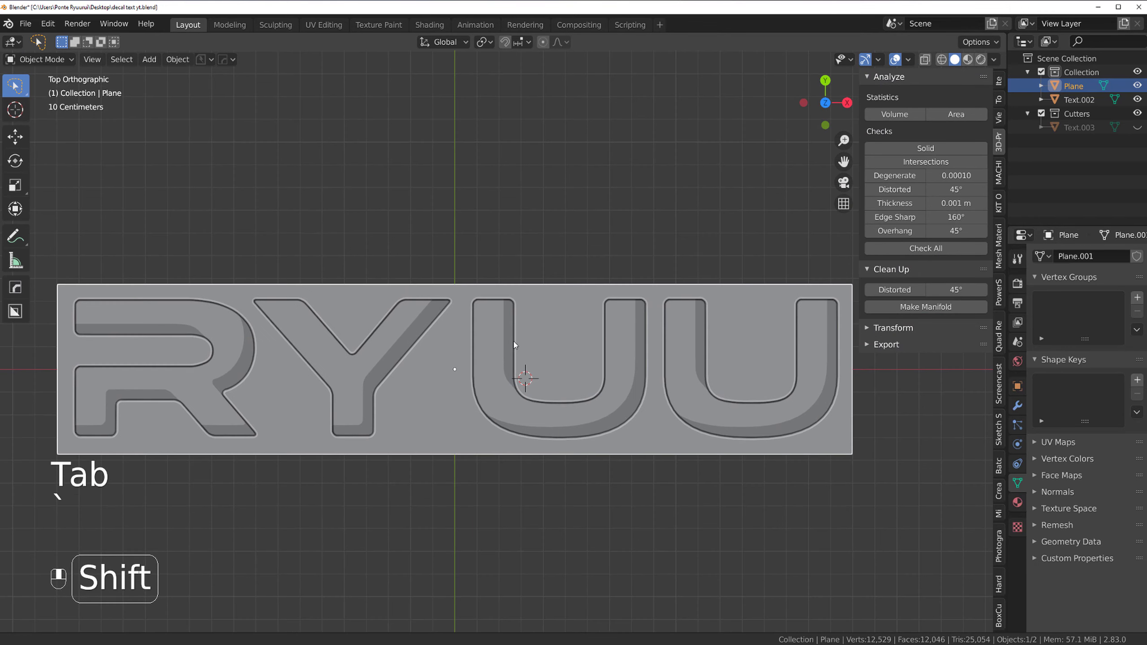
Select the outer border edges of the plate's top surface and apply the HOps Mark operation to them
middle_drag(223, 311, 303, 318)
key(Tab)
middle_drag(369, 423, 400, 440)
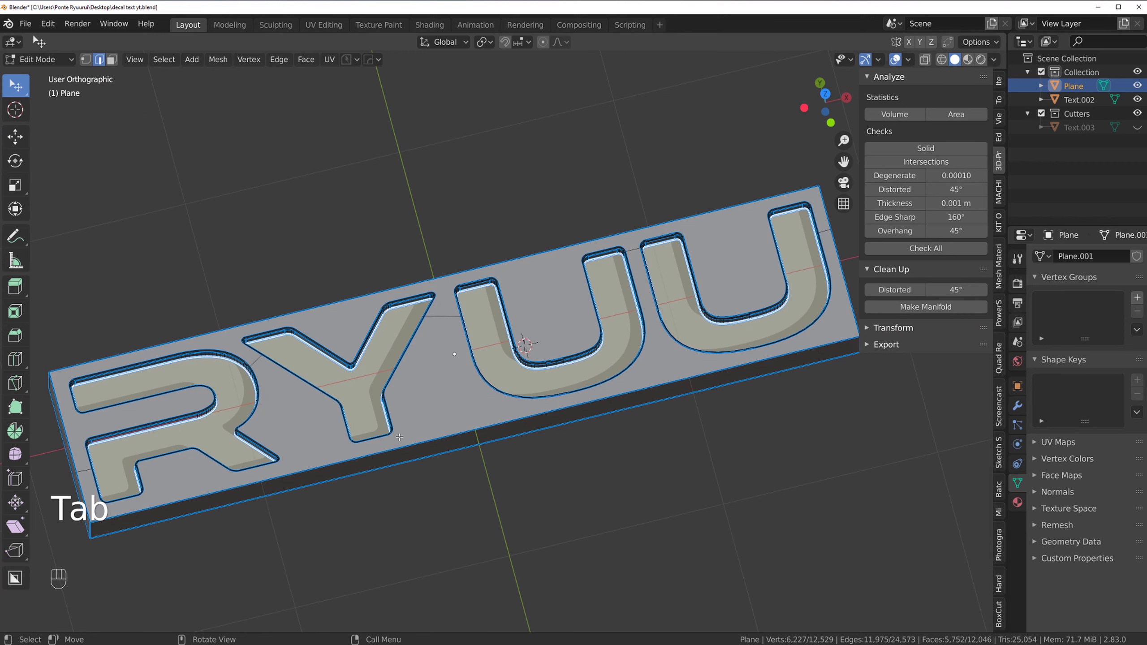
click(401, 440)
shift+middle_drag(213, 444, 447, 388)
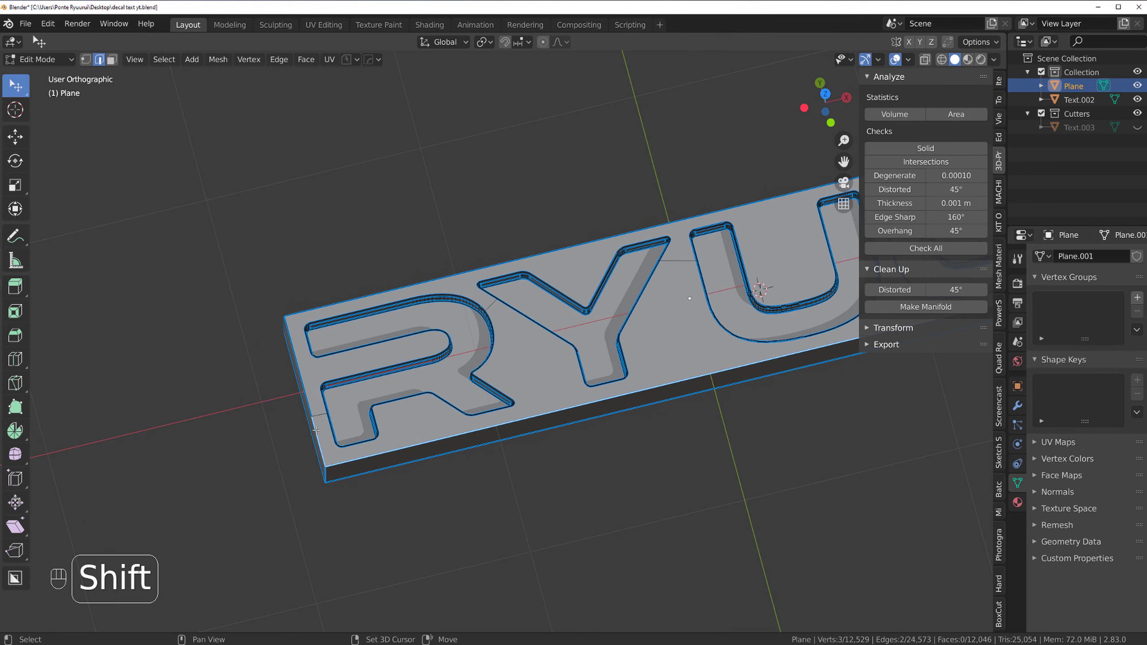
shift+click(407, 281)
shift+middle_drag(408, 281, 60, 325)
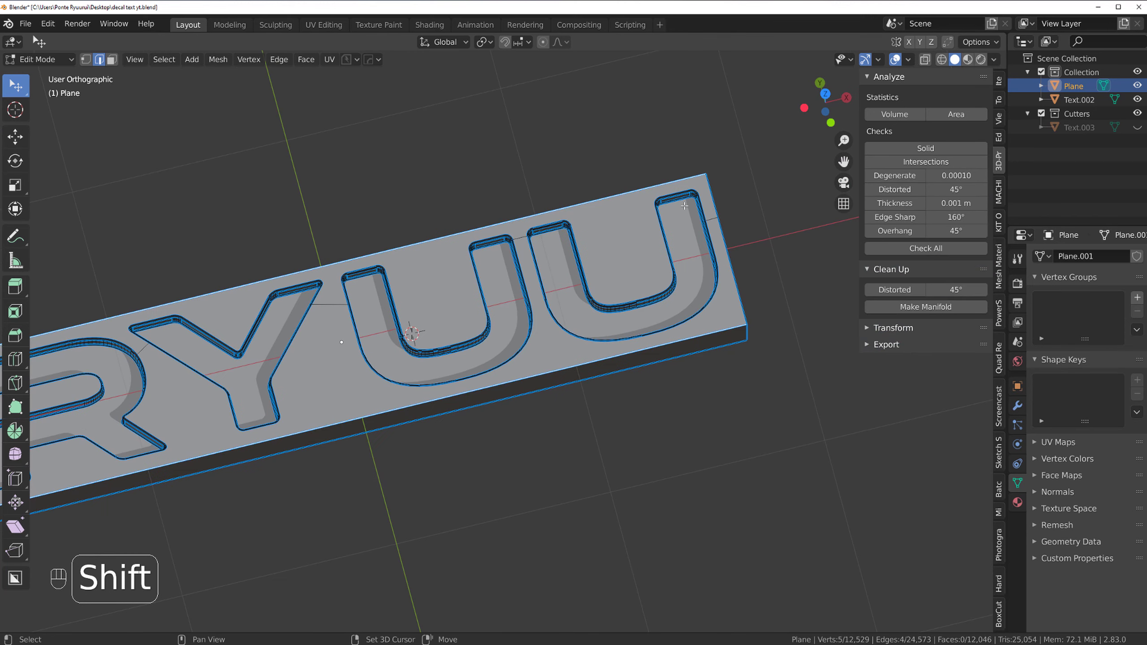
shift+click(732, 284)
key(q)
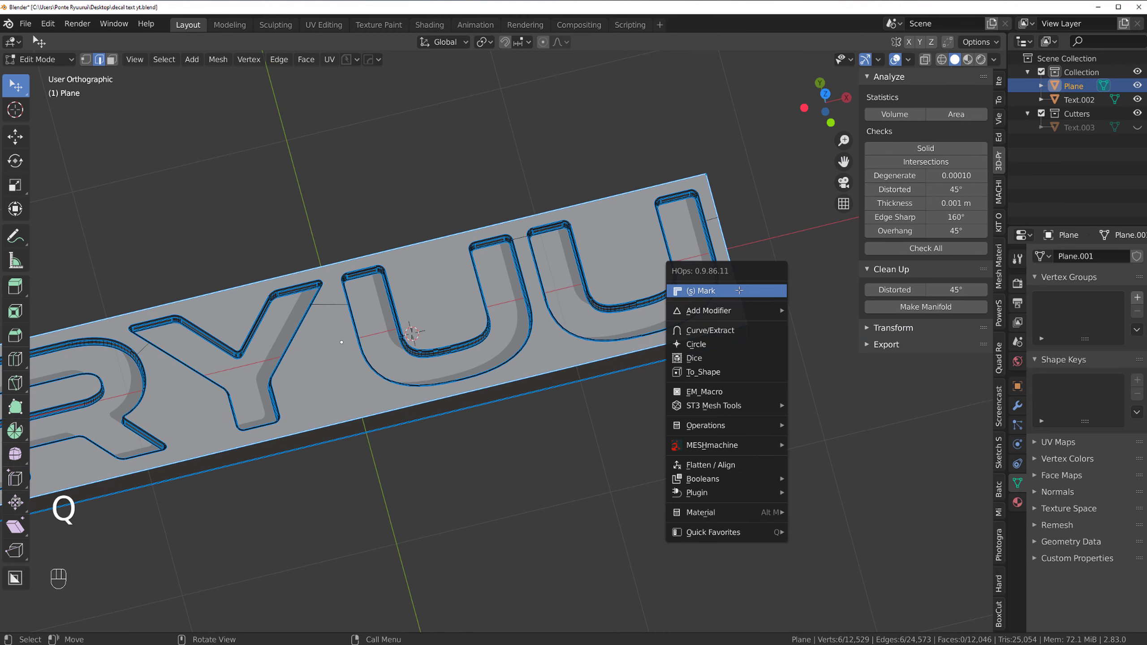
click(737, 288)
Delete the plate's bottom face together with its vertices and the adjoining side walls
scroll(650, 321, down, 4)
middle_drag(562, 358, 543, 343)
scroll(543, 343, up, 2)
key(Tab)
click(514, 360)
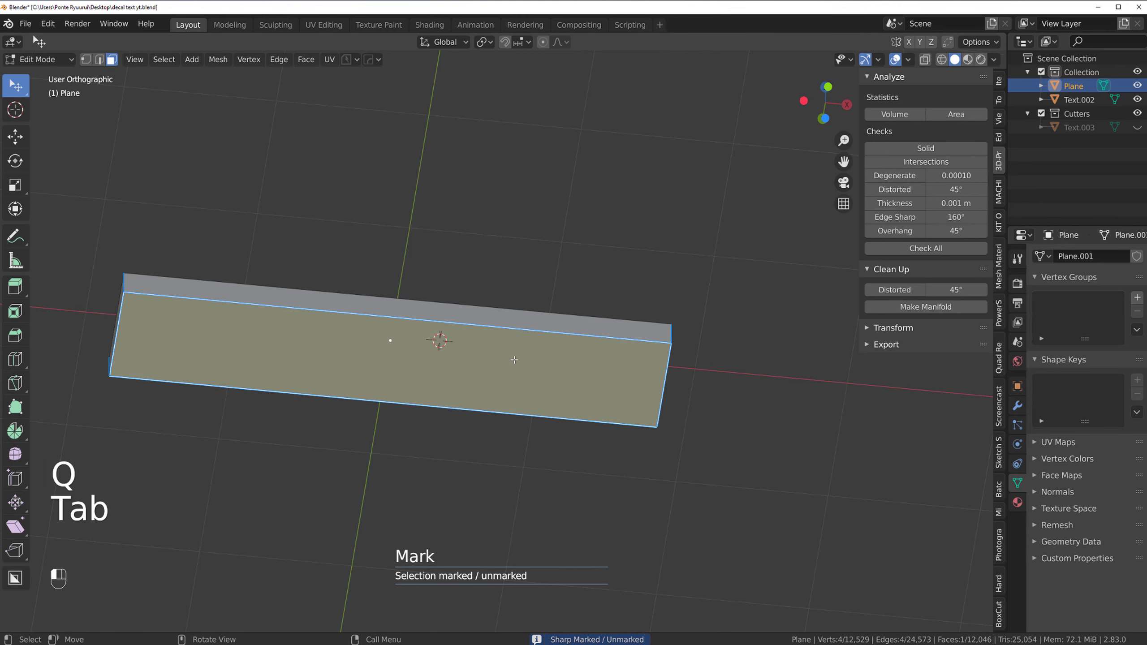
key(x)
click(507, 263)
Check the opened plate in top and front views and in Object Mode
key(grave)
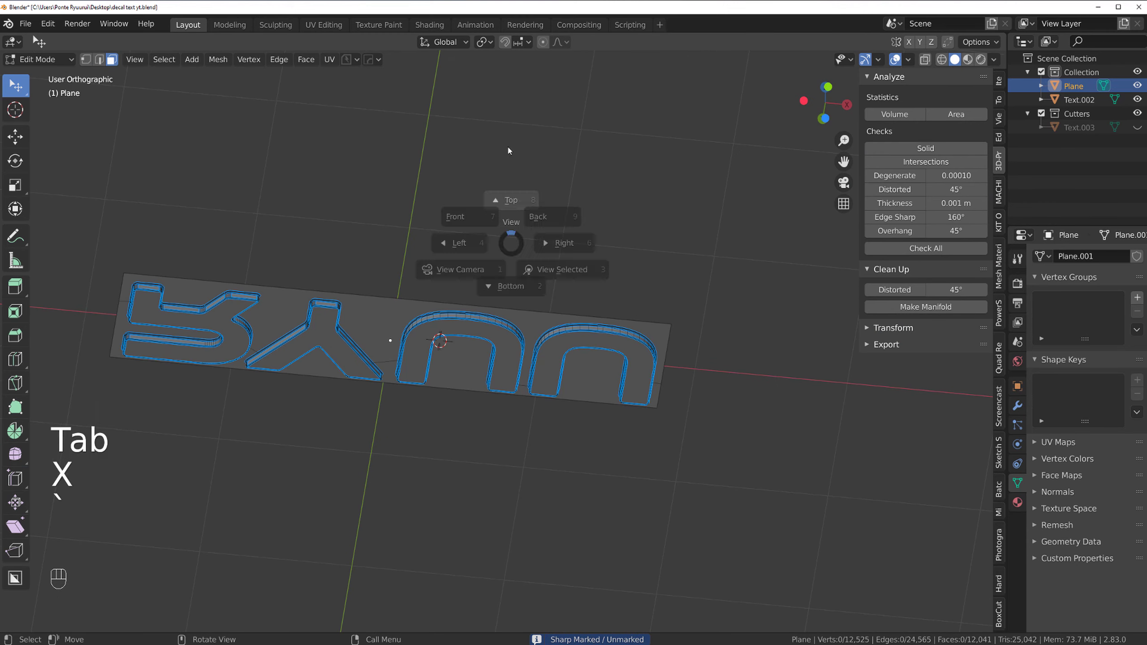
click(512, 202)
scroll(505, 382, up, 3)
middle_drag(505, 381, 494, 301)
key(grave)
click(461, 200)
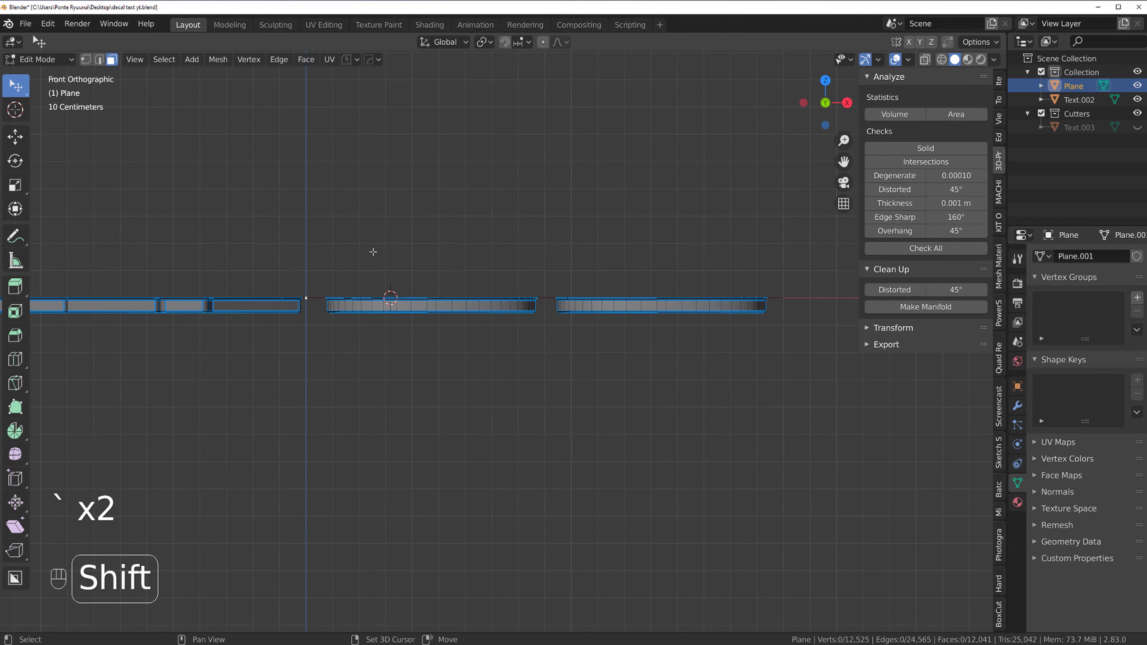
shift+middle_drag(349, 248, 548, 308)
key(Tab)
middle_drag(525, 211, 542, 280)
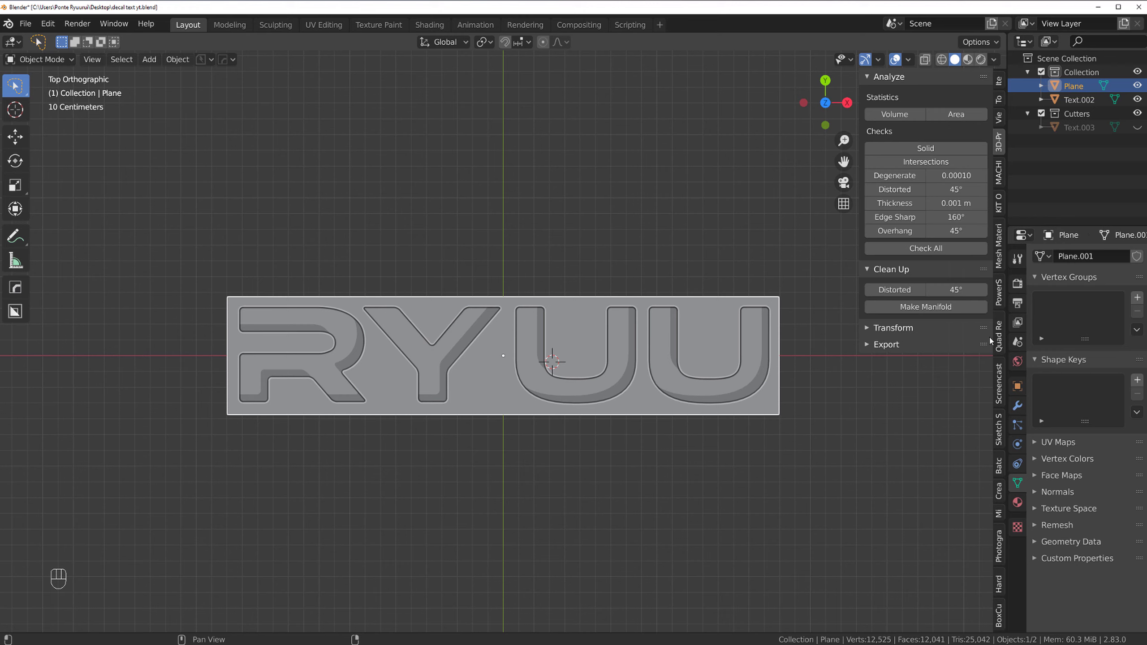
Bring up the Decal Creation bake settings for a simple decal
click(999, 173)
scroll(945, 406, down, 10)
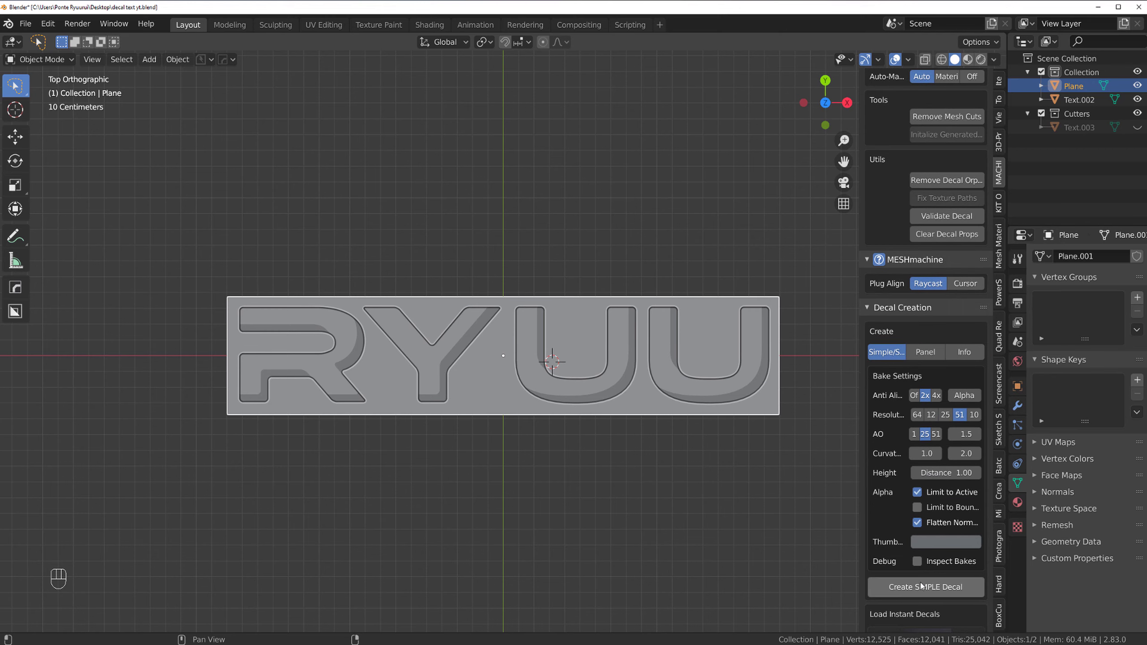
Deselect the plate and add a Quadsphere to the scene
shift+middle_drag(646, 479, 266, 470)
scroll(419, 381, down, 7)
scroll(467, 355, down, 1)
key(shift+a)
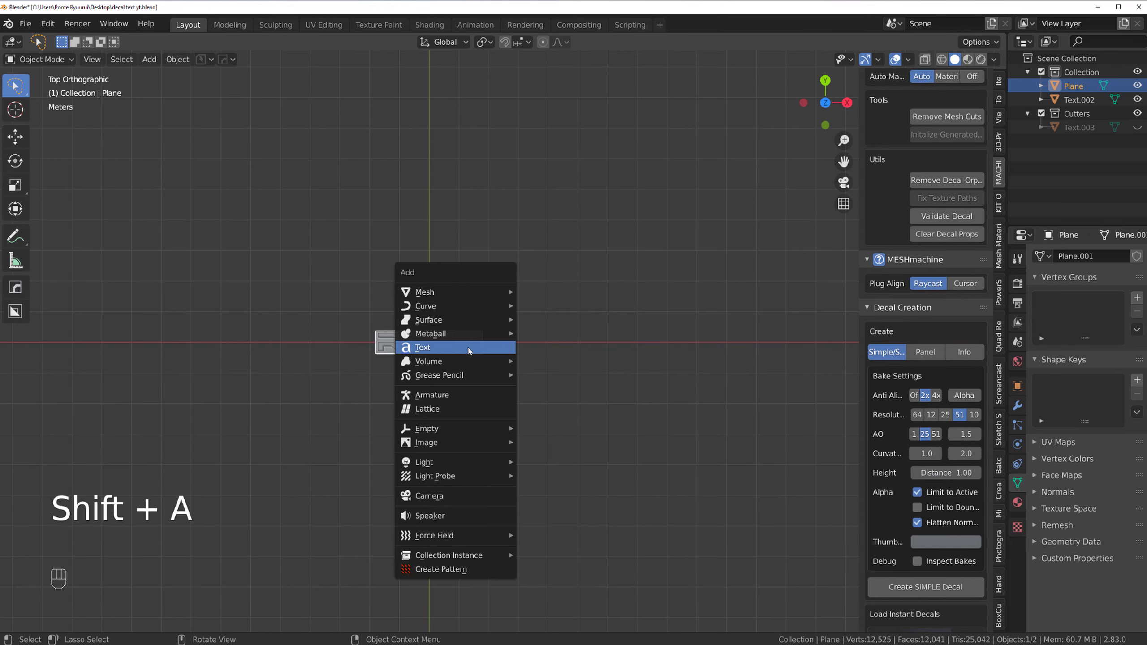
key(Escape)
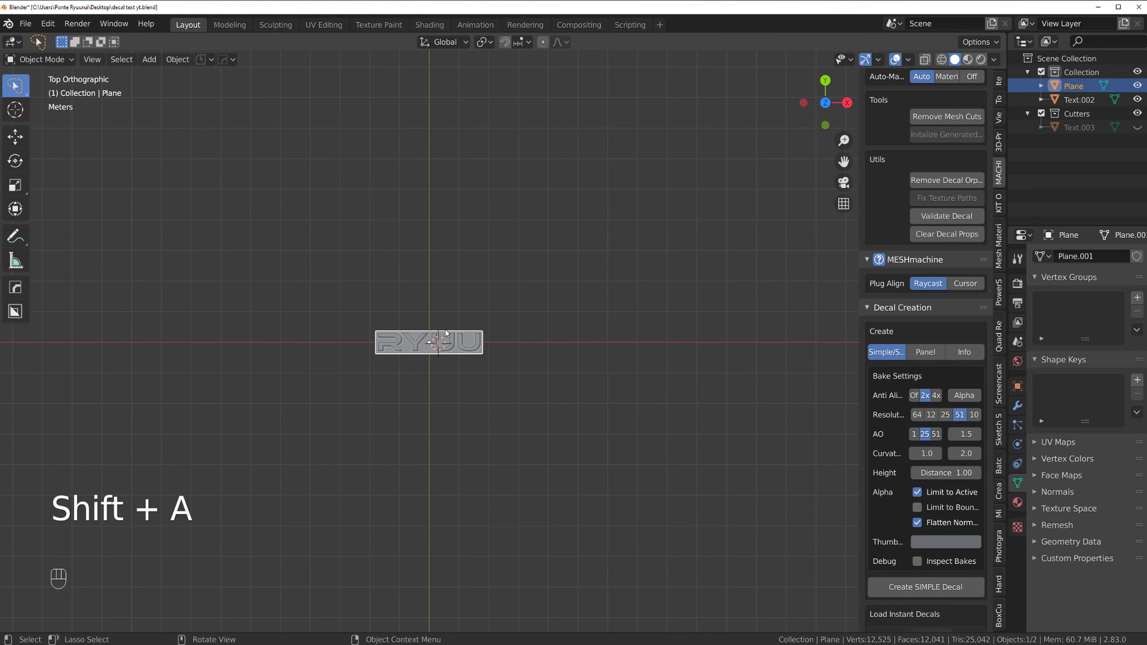
click(371, 356)
key(shift+a)
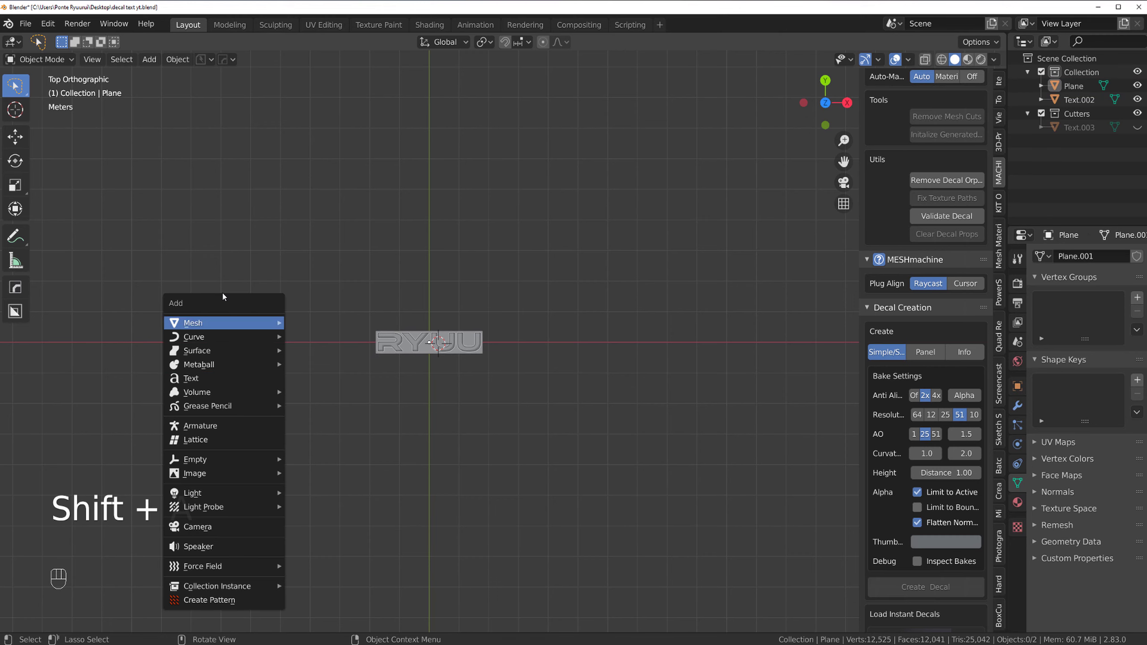
mouse_move(235, 334)
click(306, 344)
shift+middle_drag(488, 317, 274, 310)
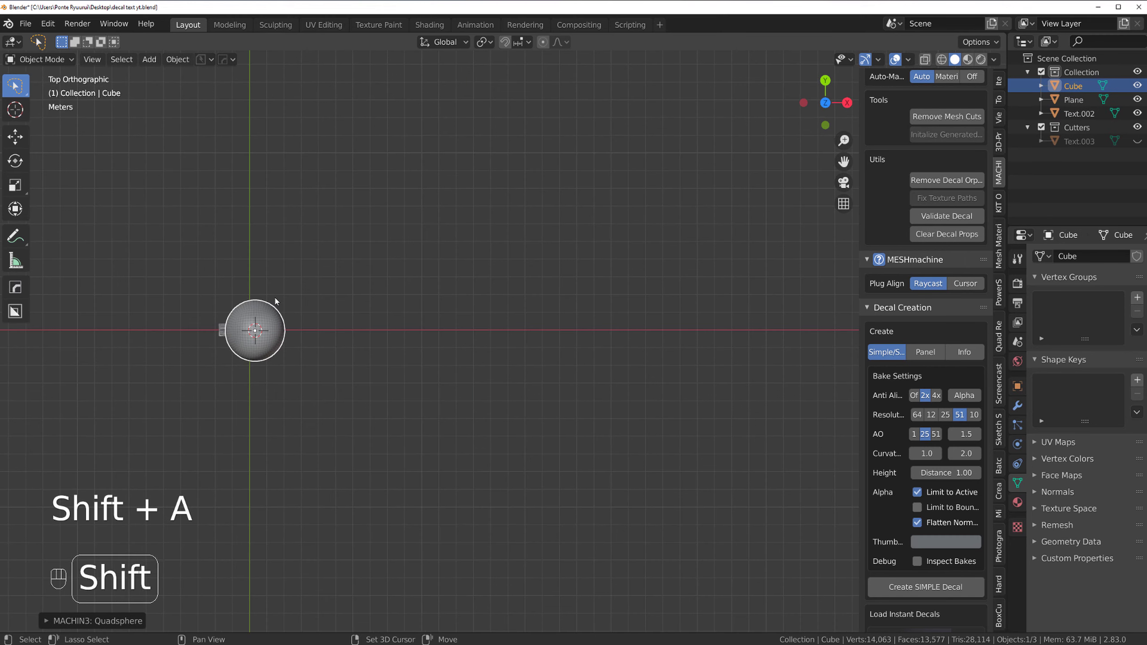
Move the sphere away from the plate on its positive X side and scale it up about four times
key(g)
click(583, 287)
key(s)
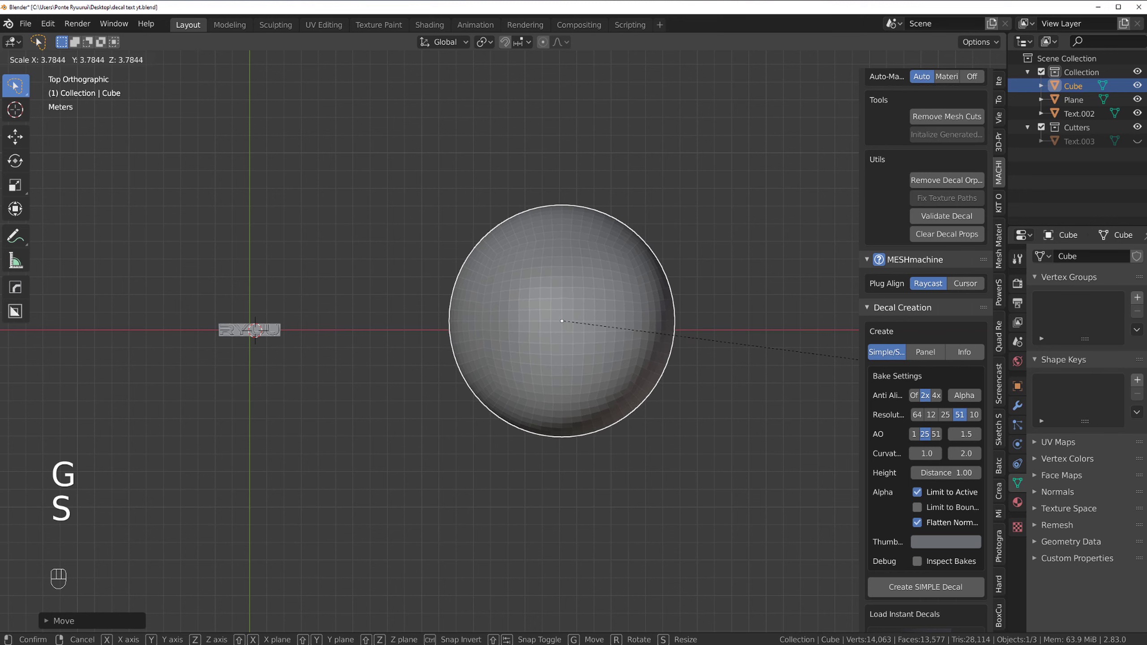
click(955, 369)
Subdivide the sphere at level 3 and shade it smooth
key(ctrl+3)
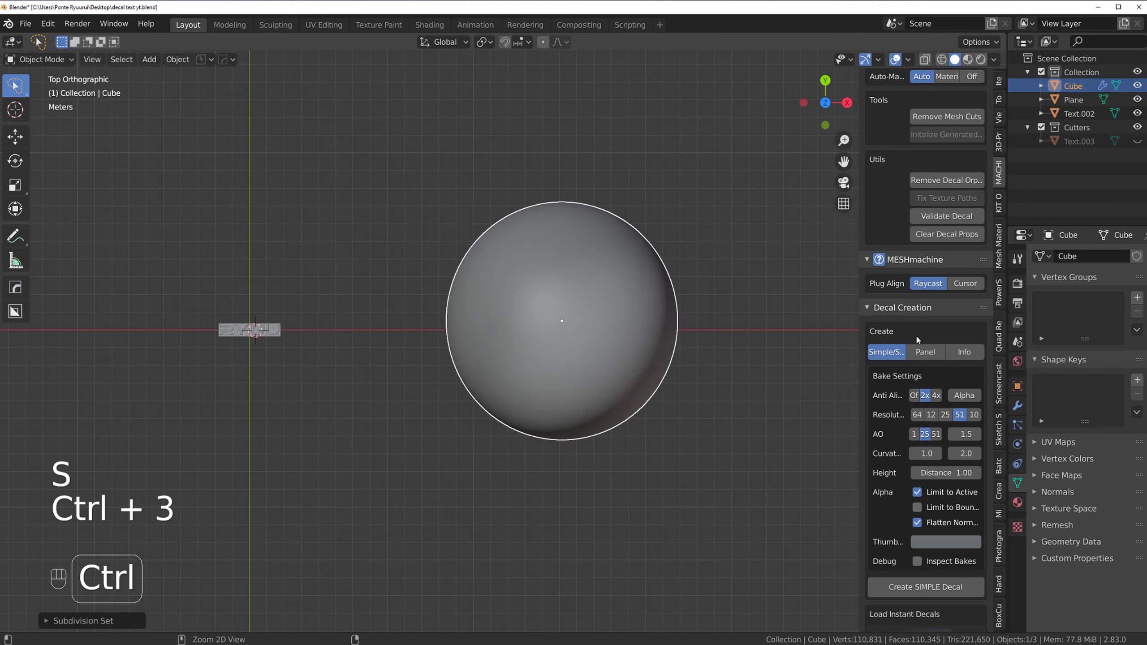
right_click(585, 323)
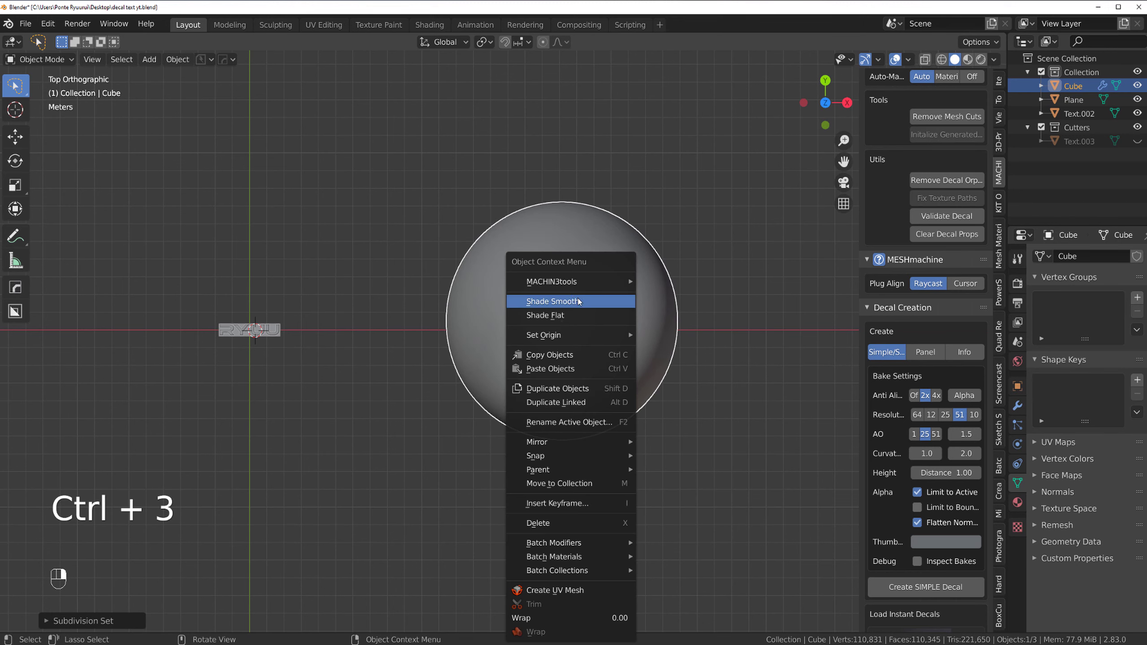
click(583, 300)
scroll(623, 294, up, 2)
shift+middle_drag(642, 283, 574, 297)
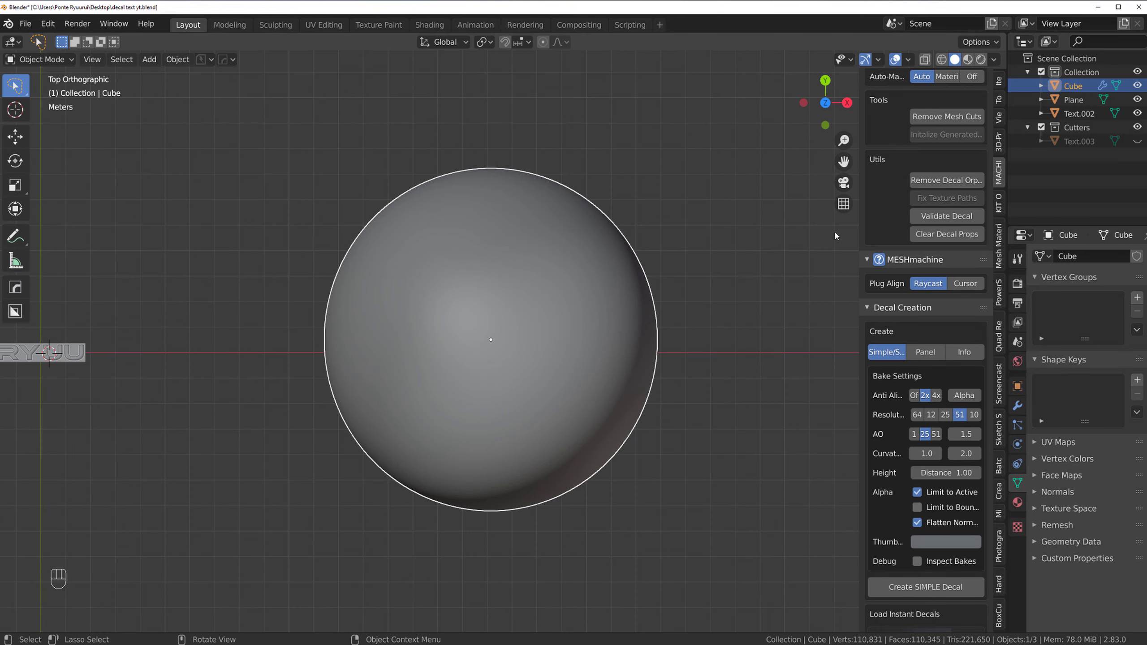
Add a blank material to the sphere and show the scene in Material Preview shading
key(alt+m)
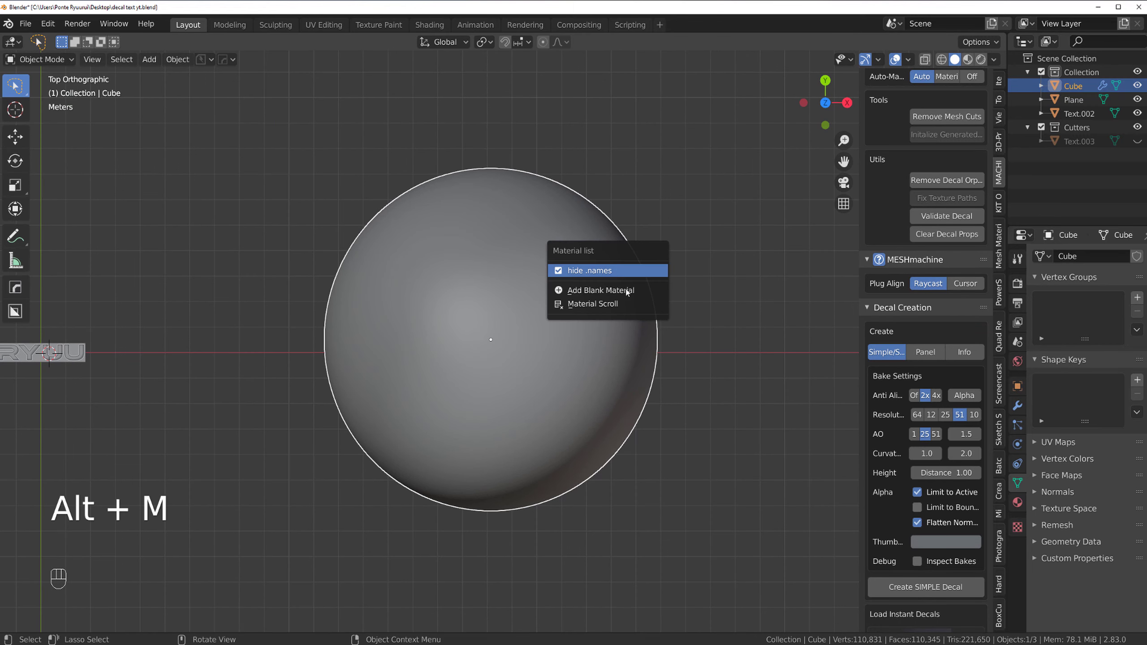
click(606, 292)
click(968, 60)
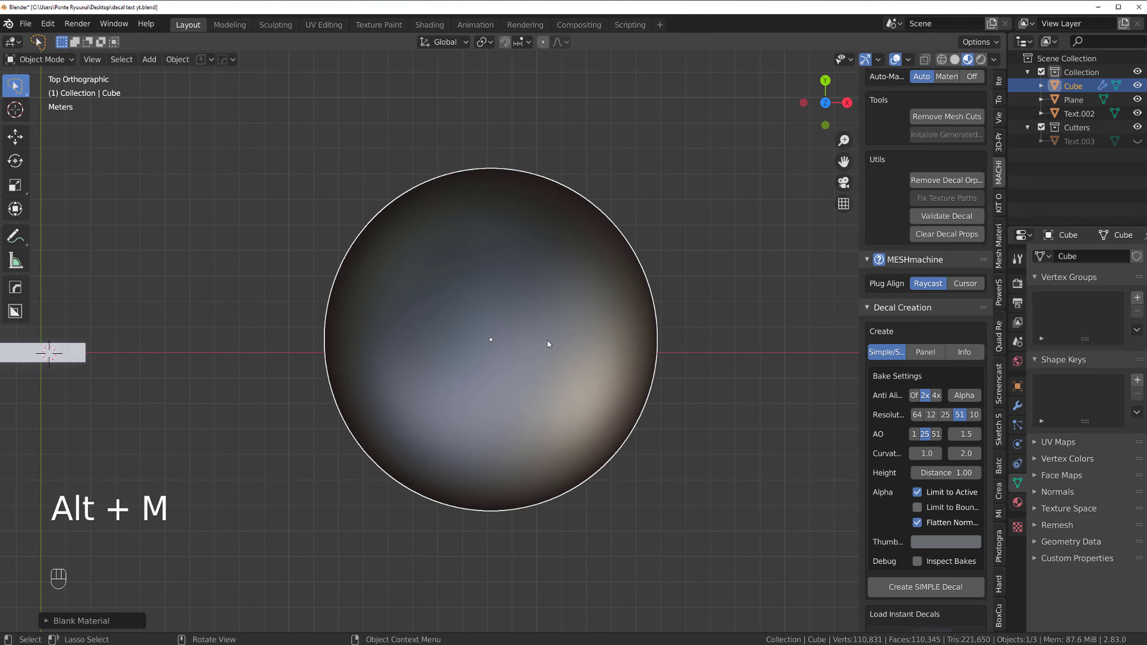
Give the sphere's metallic material a near-white base colour, roughness 0.325 and clearcoat 0.831
click(1016, 502)
click(1115, 459)
drag(1120, 318, 1119, 268)
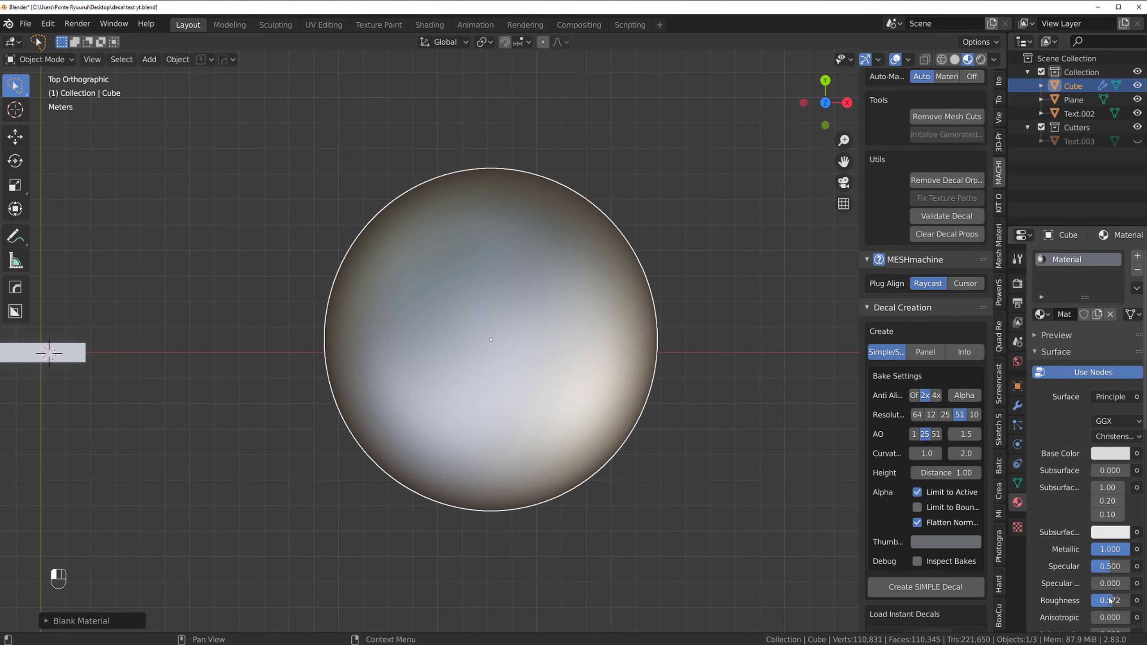
drag(1110, 601, 1084, 601)
scroll(1112, 582, down, 5)
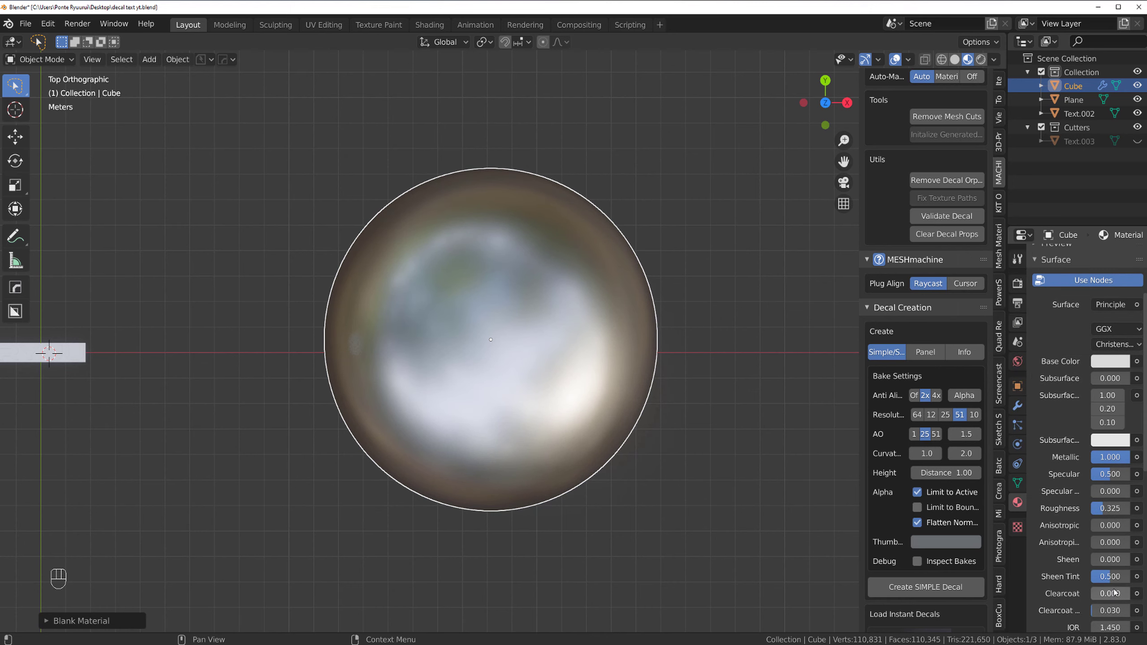
drag(1105, 594, 1137, 594)
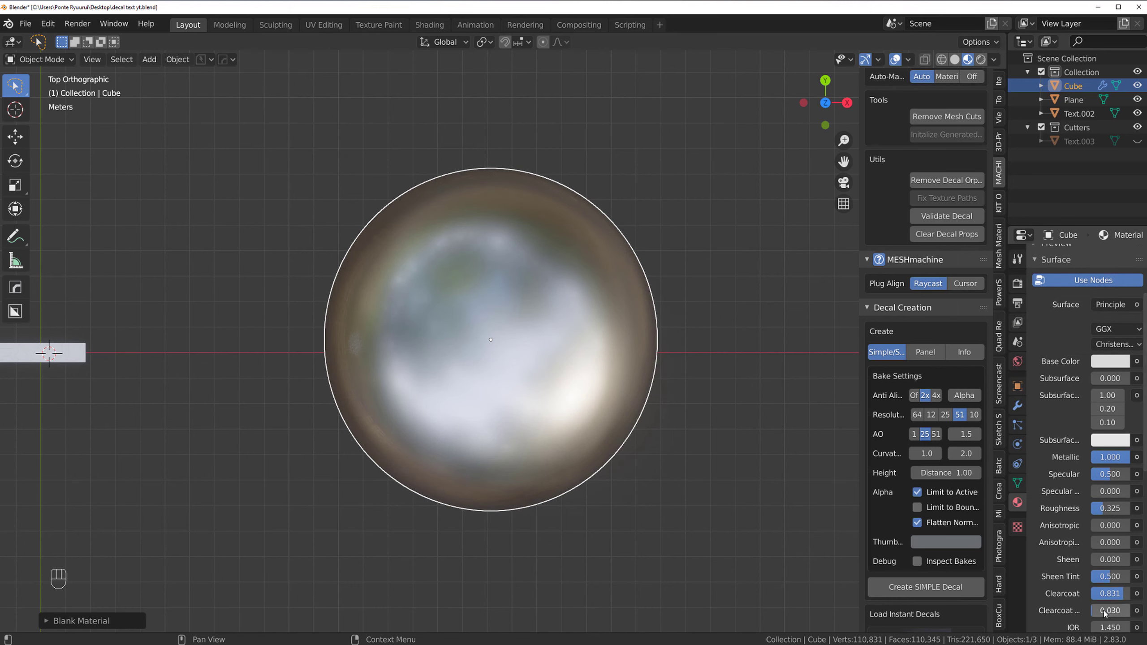
Darken the sphere material's base colour to light grey and set its roughness to 0.269
scroll(1094, 492, up, 4)
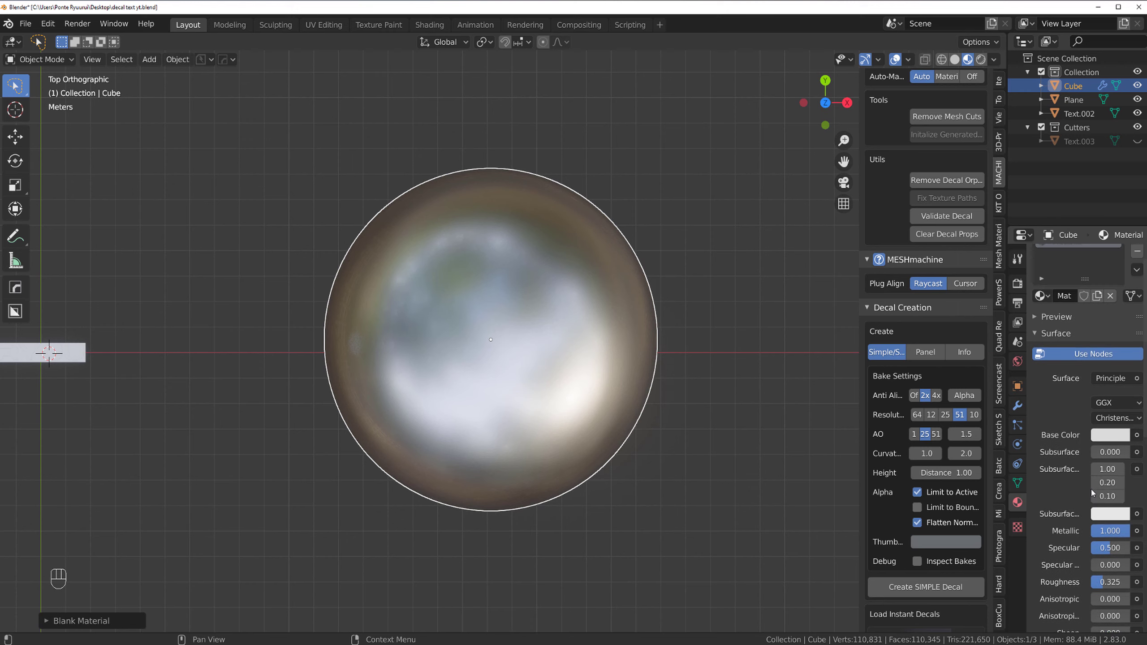
click(1105, 435)
drag(1119, 252, 1119, 259)
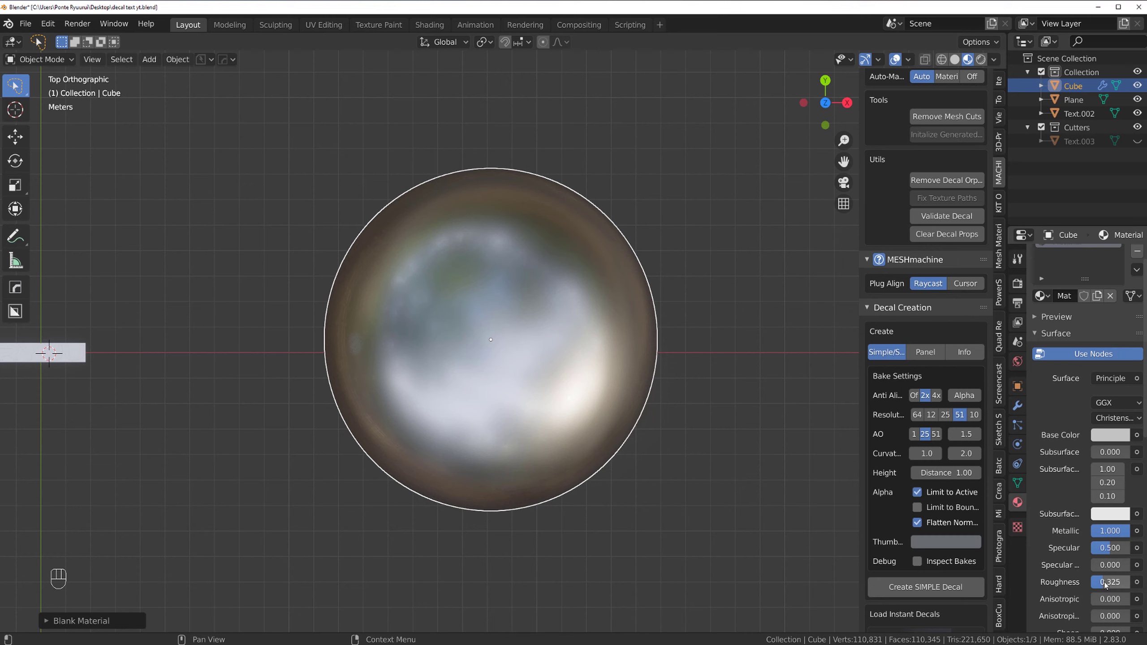
drag(1106, 584, 1103, 584)
Select the RYUU plate and create a simple decal from it
shift+middle_drag(416, 370, 712, 404)
scroll(443, 407, up, 2)
click(314, 409)
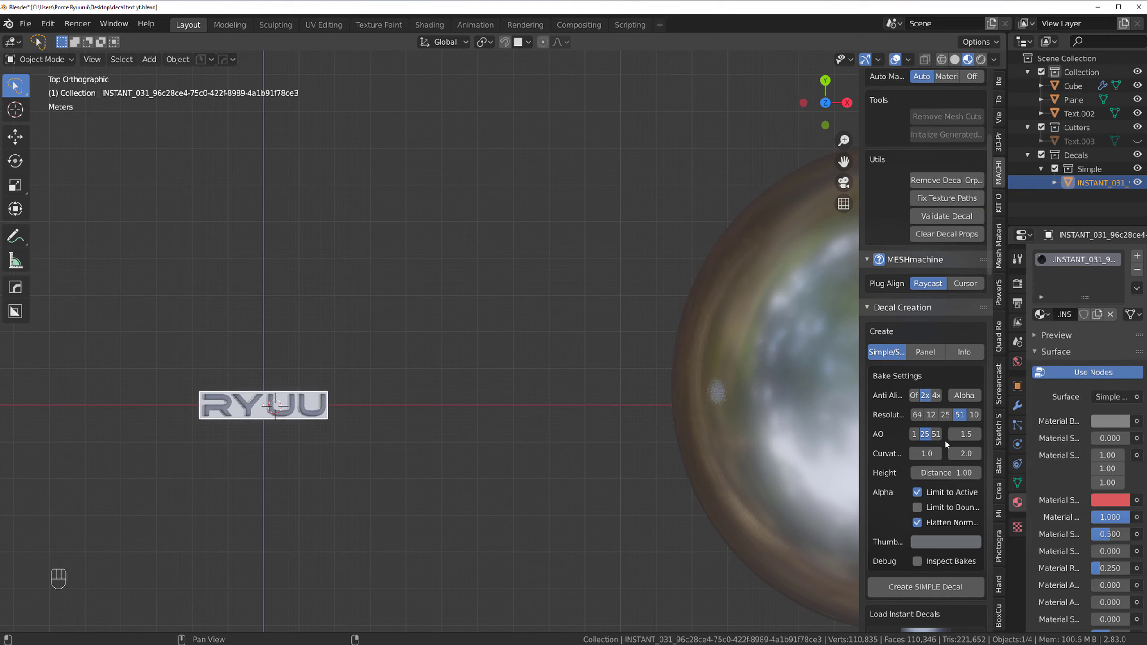
click(281, 418)
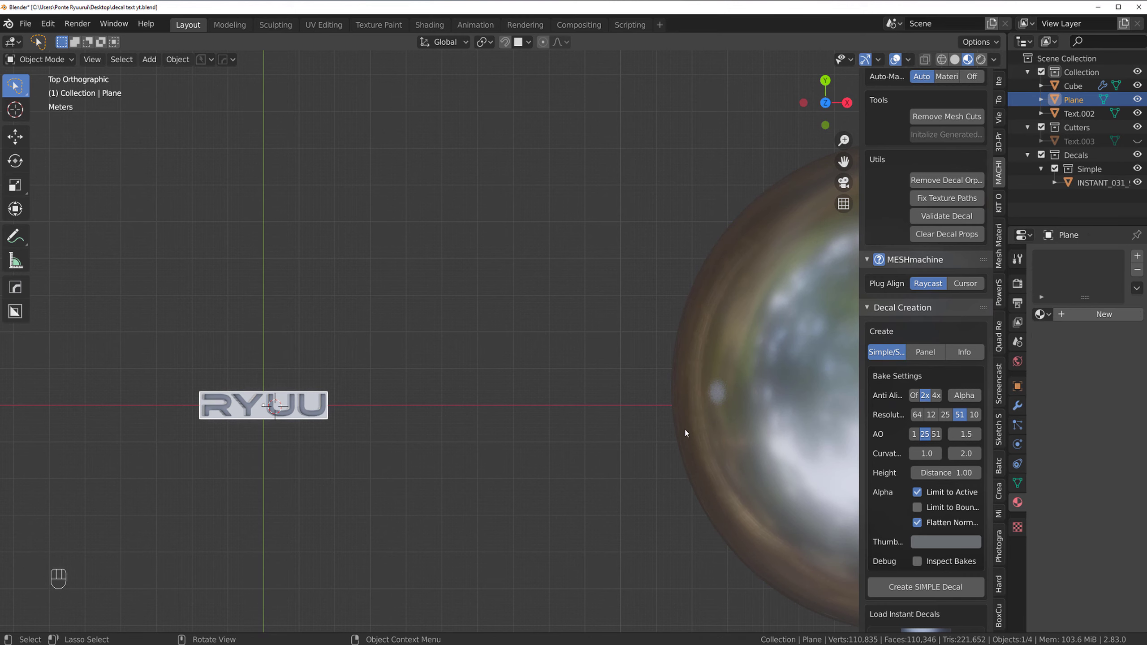
key(g)
right_click(284, 413)
click(285, 411)
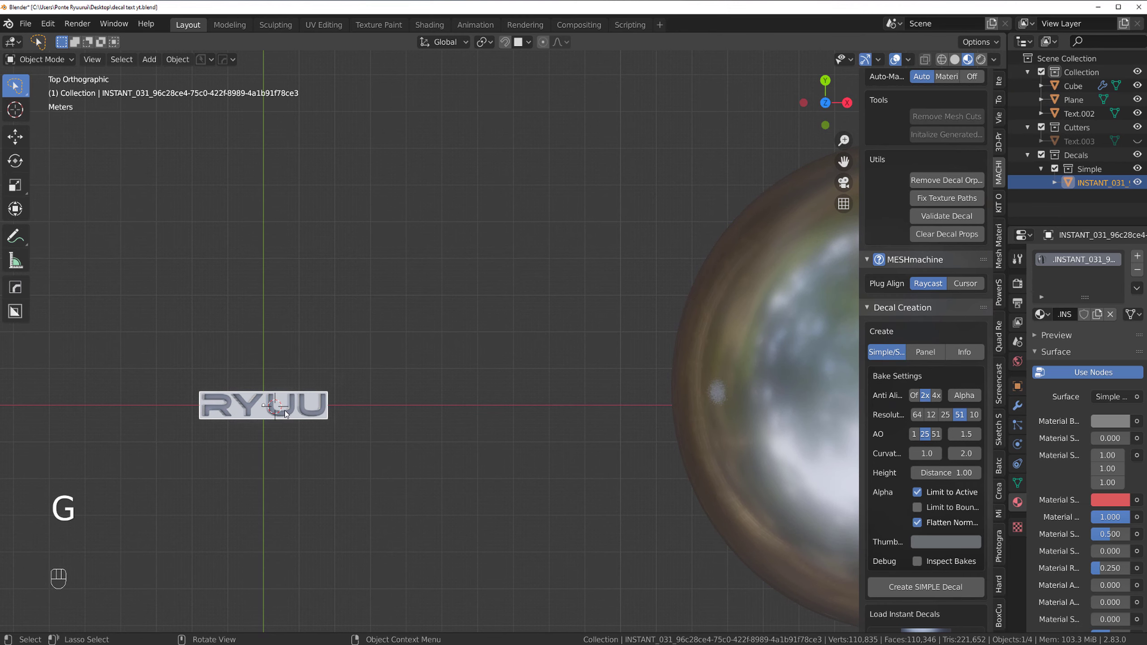
key(g)
right_click(500, 311)
Duplicate the RYUU decal and place the copy on the sphere's surface with snapping
scroll(503, 317, down, 3)
shift+middle_drag(571, 292, 434, 274)
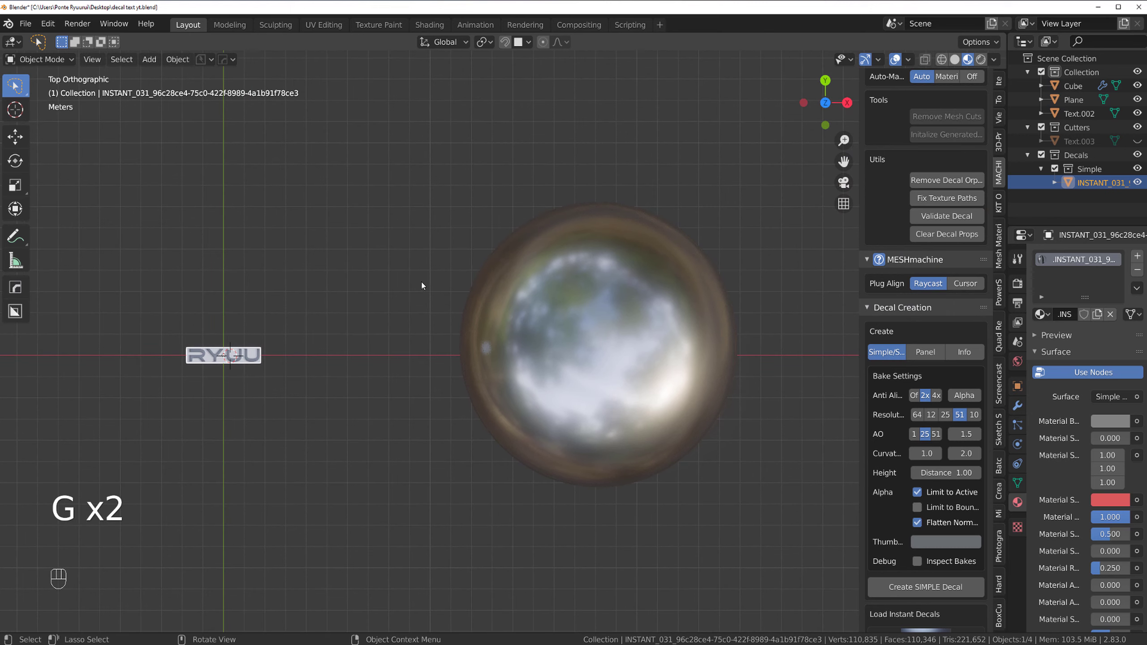
key(shift+d)
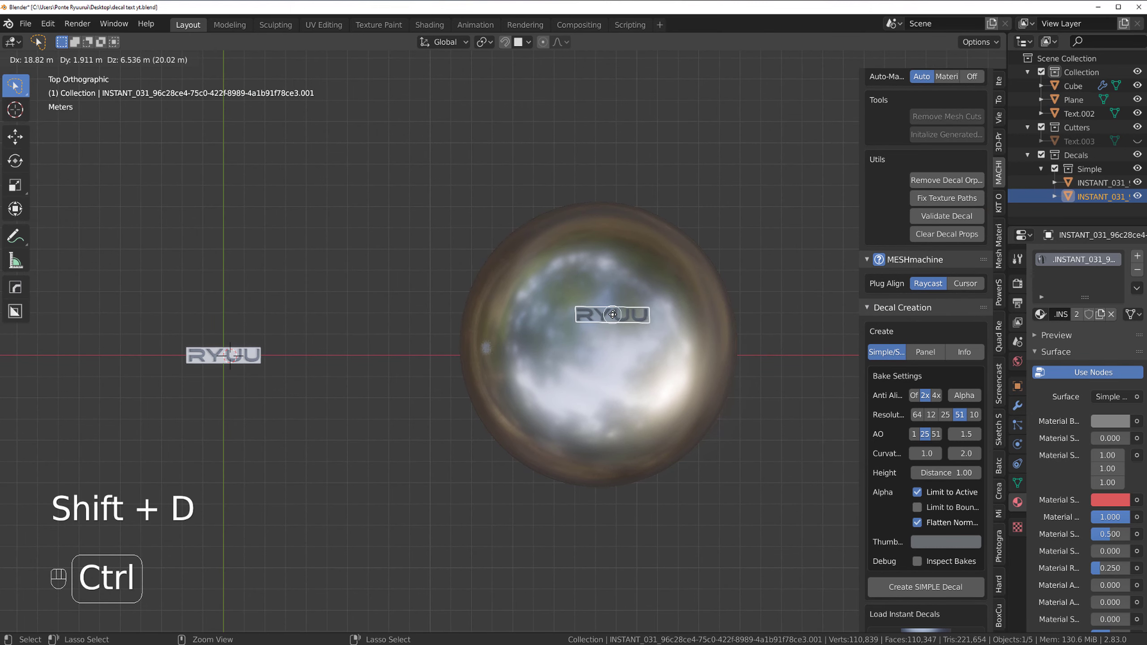
ctrl+click(613, 315)
Project the duplicated RYUU decal onto the sphere with the DECALmachine Project tool
shift+middle_drag(546, 344, 361, 365)
scroll(398, 359, up, 7)
shift+middle_drag(430, 353, 691, 354)
scroll(641, 337, up, 3)
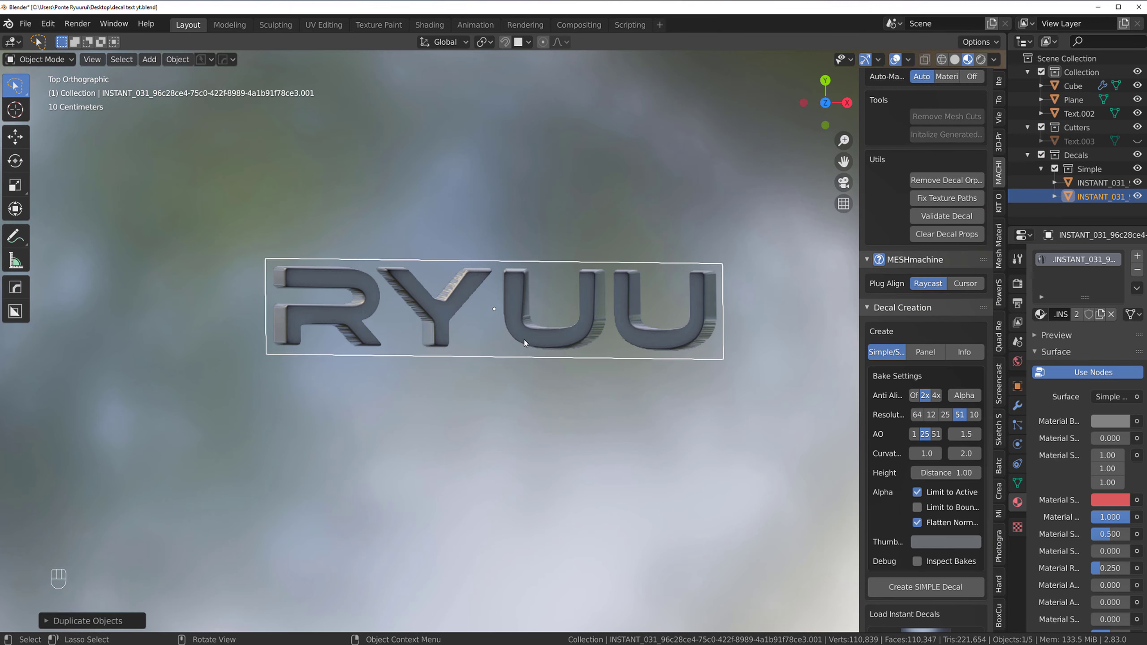
key(d)
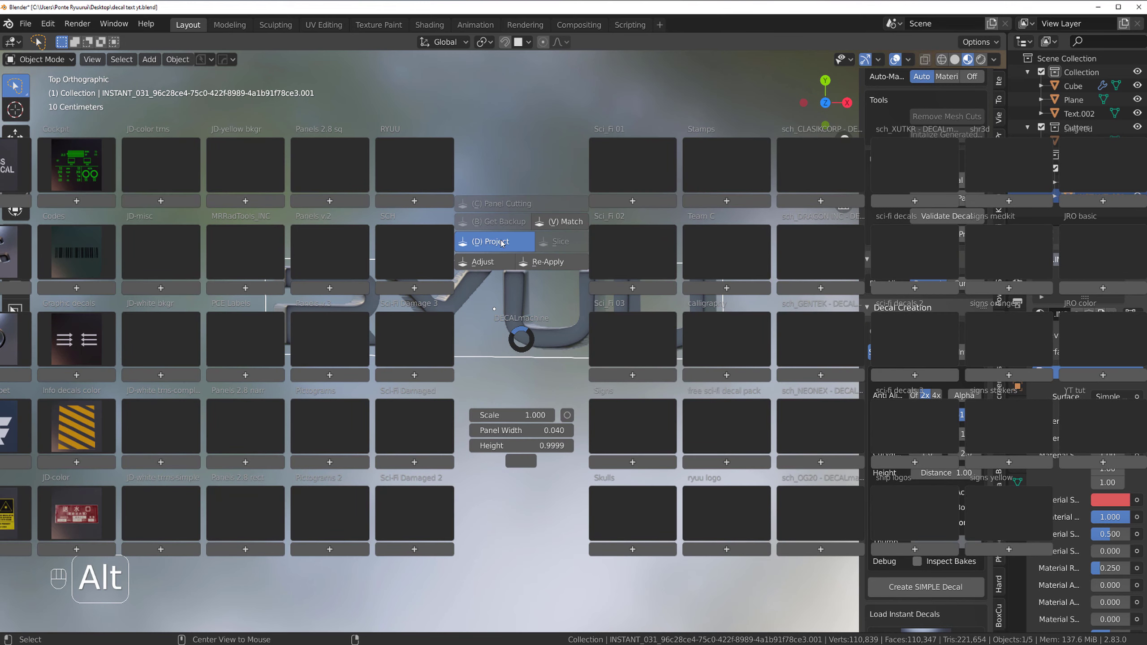
alt+click(505, 243)
Examine the projected RYUU letters in perspective view, including the edges of the last U up close
key(KP_5)
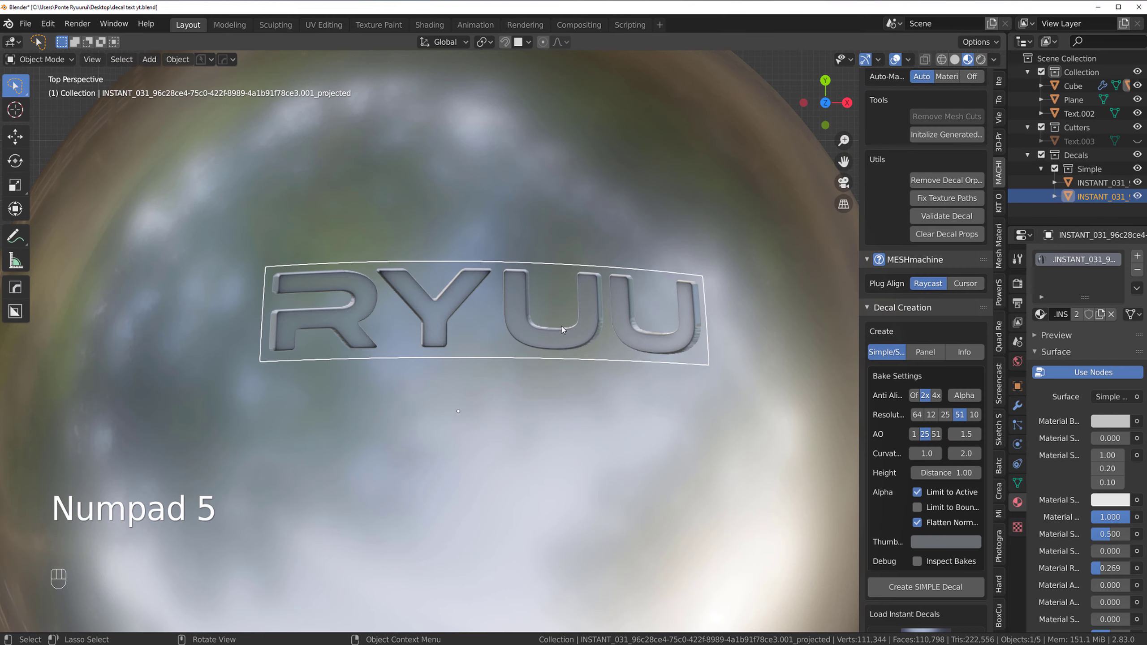
key(KP_5)
key(KP_5)
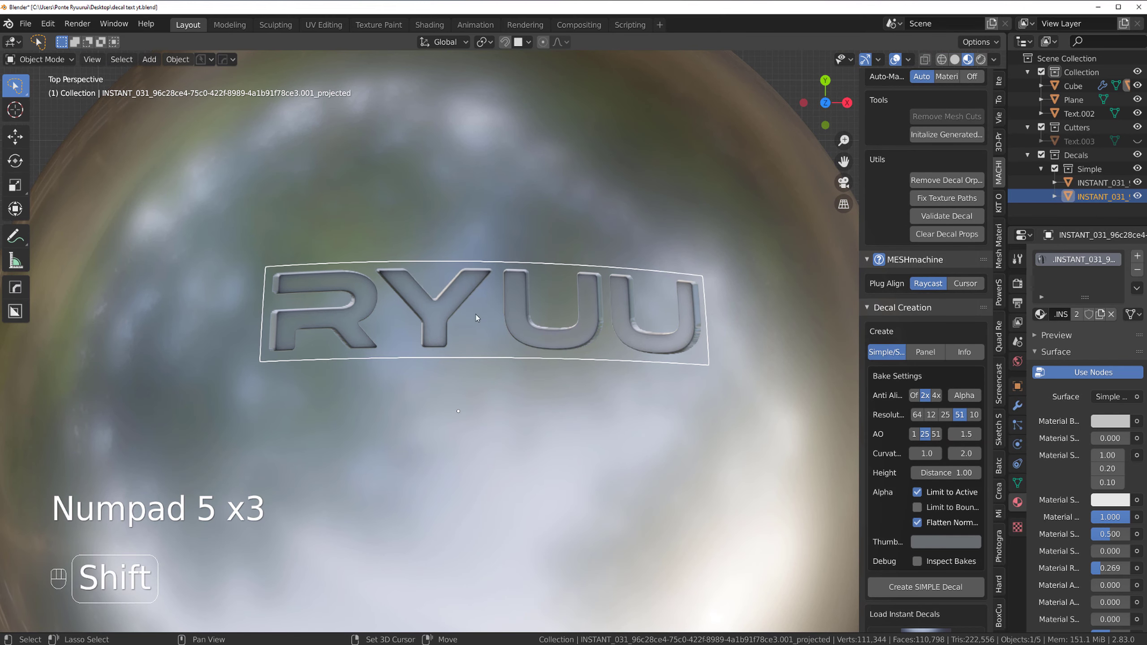
key(KP_5)
key(KP_5)
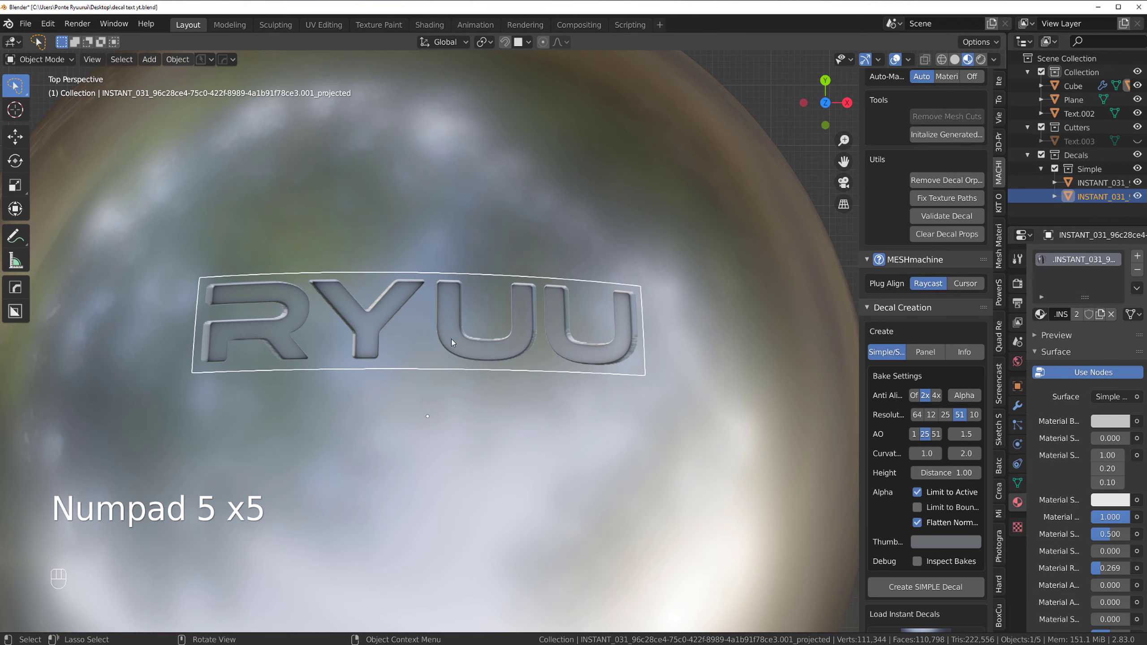
middle_drag(494, 334, 451, 286)
key(Tab)
scroll(434, 225, up, 5)
key(Tab)
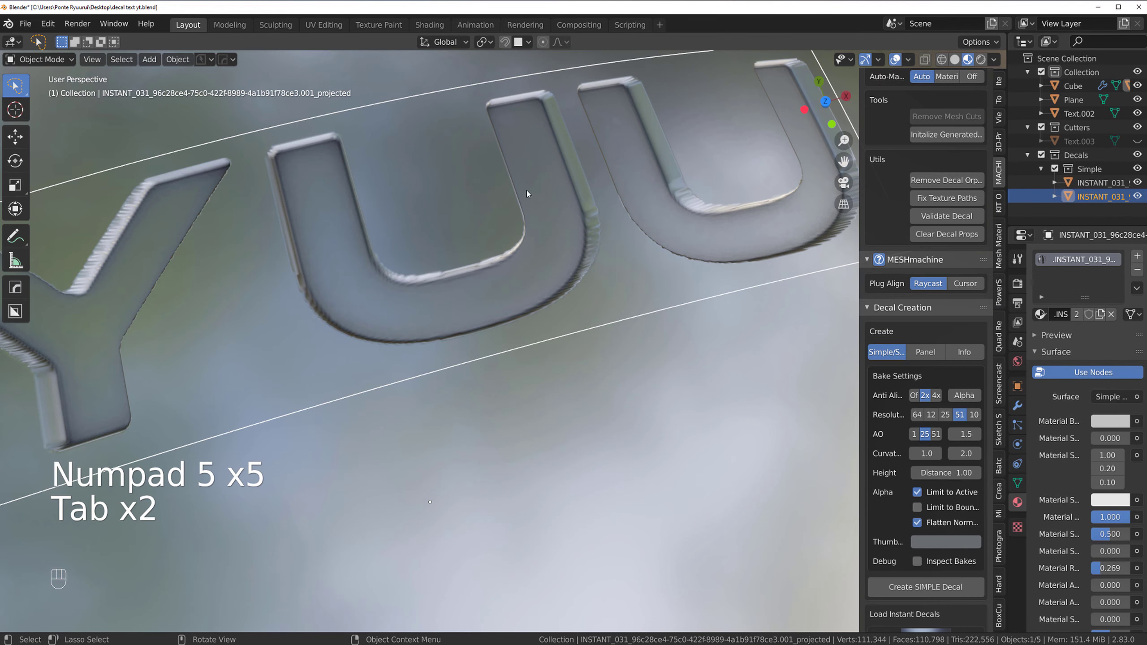
shift+middle_drag(696, 193, 387, 267)
shift+middle_drag(520, 387, 650, 501)
scroll(479, 282, up, 4)
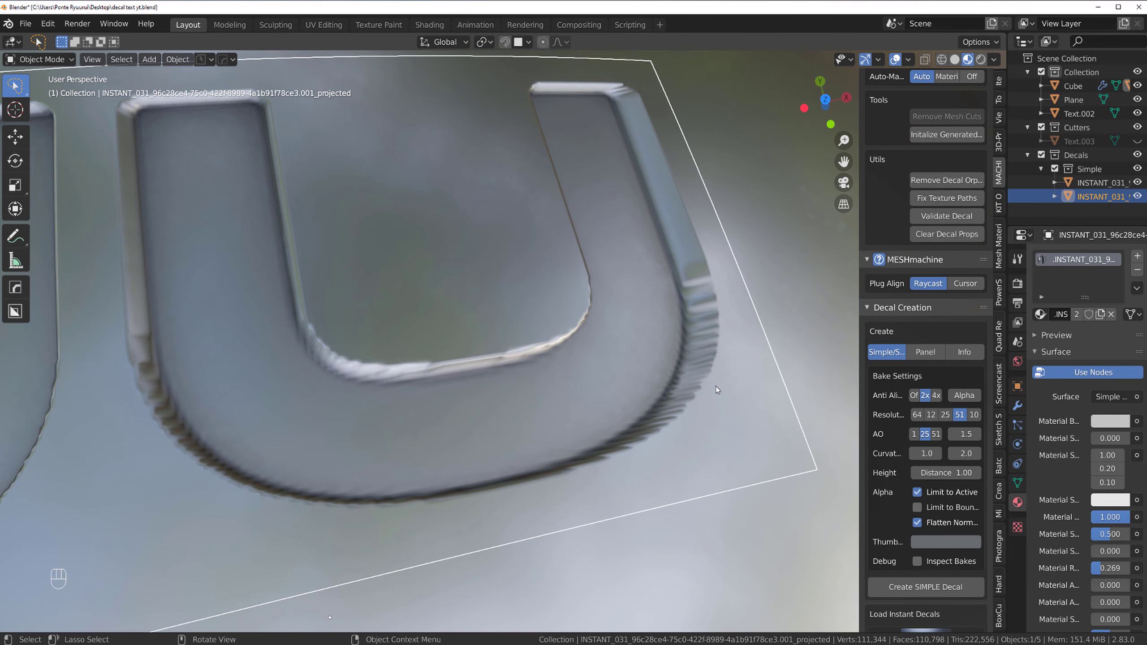
scroll(569, 379, down, 4)
shift+middle_drag(452, 353, 763, 313)
scroll(448, 379, down, 3)
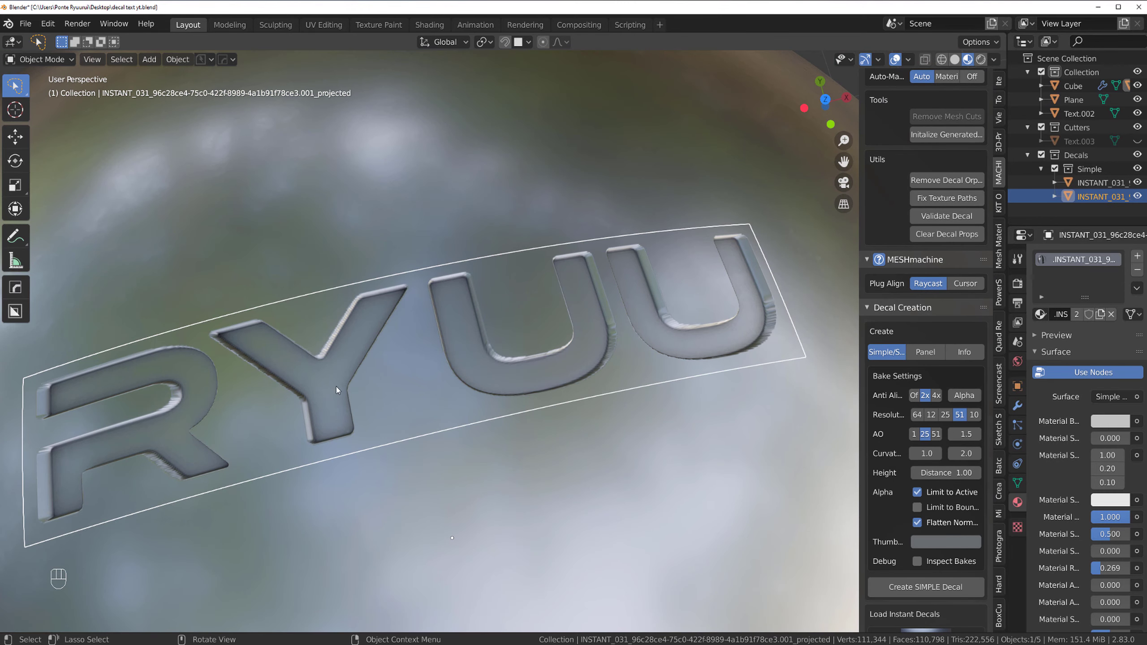
Check how the decal follows the sphere's curvature from a low angle, and save the file
shift+middle_drag(336, 386, 594, 340)
scroll(459, 368, up, 2)
middle_drag(459, 368, 579, 238)
scroll(579, 239, down, 3)
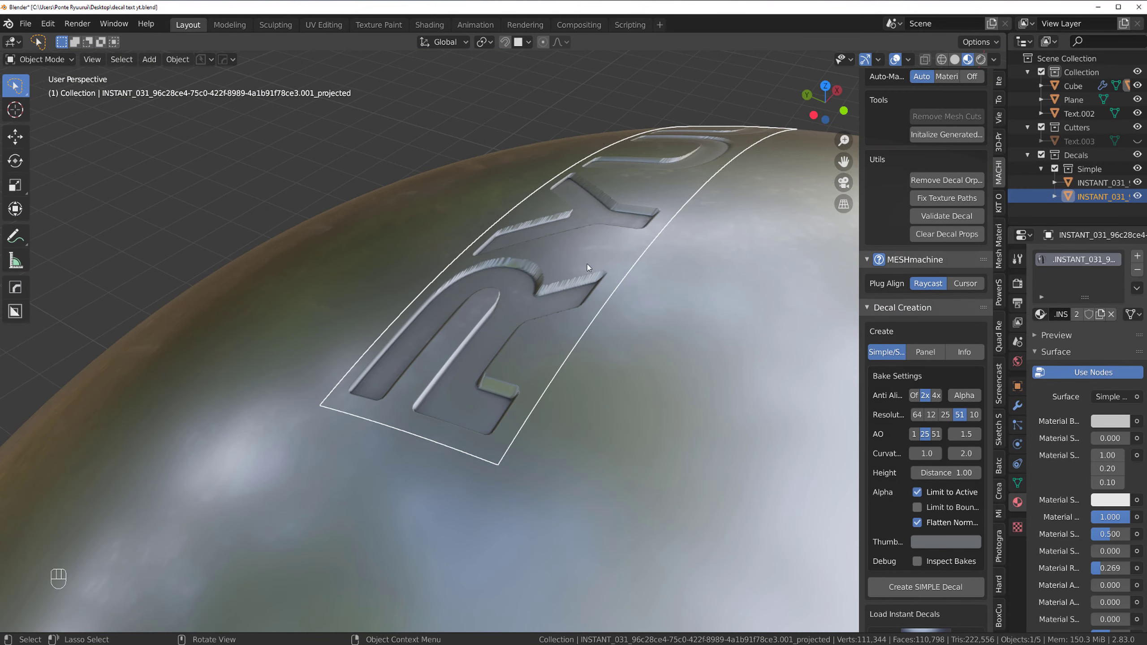
middle_drag(583, 334, 596, 516)
scroll(589, 393, up, 3)
shift+middle_drag(549, 339, 563, 408)
key(ctrl+s)
Examine the bevelled edges of the two U letters up close from different angles
middle_drag(633, 375, 592, 392)
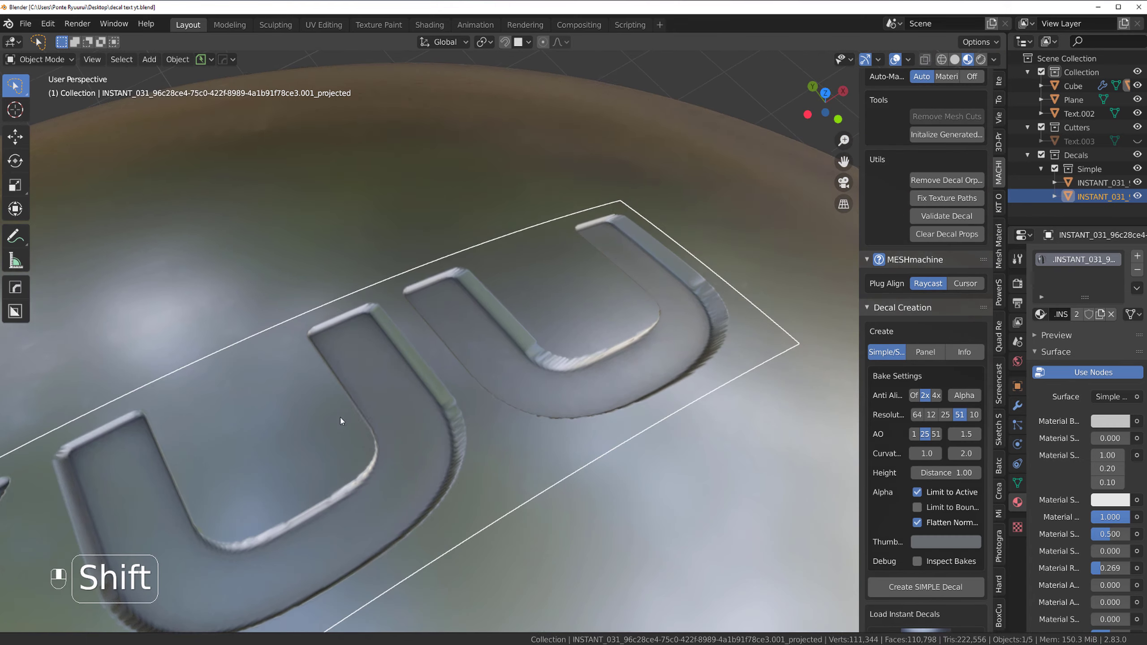
shift+middle_drag(341, 419, 316, 400)
scroll(561, 376, up, 2)
middle_drag(592, 392, 341, 419)
mouse_move(561, 376)
middle_down()
mouse_move(572, 458)
mouse_move(557, 355)
middle_up()
scroll(606, 249, down, 3)
shift+middle_drag(606, 248, 482, 474)
scroll(499, 421, up, 1)
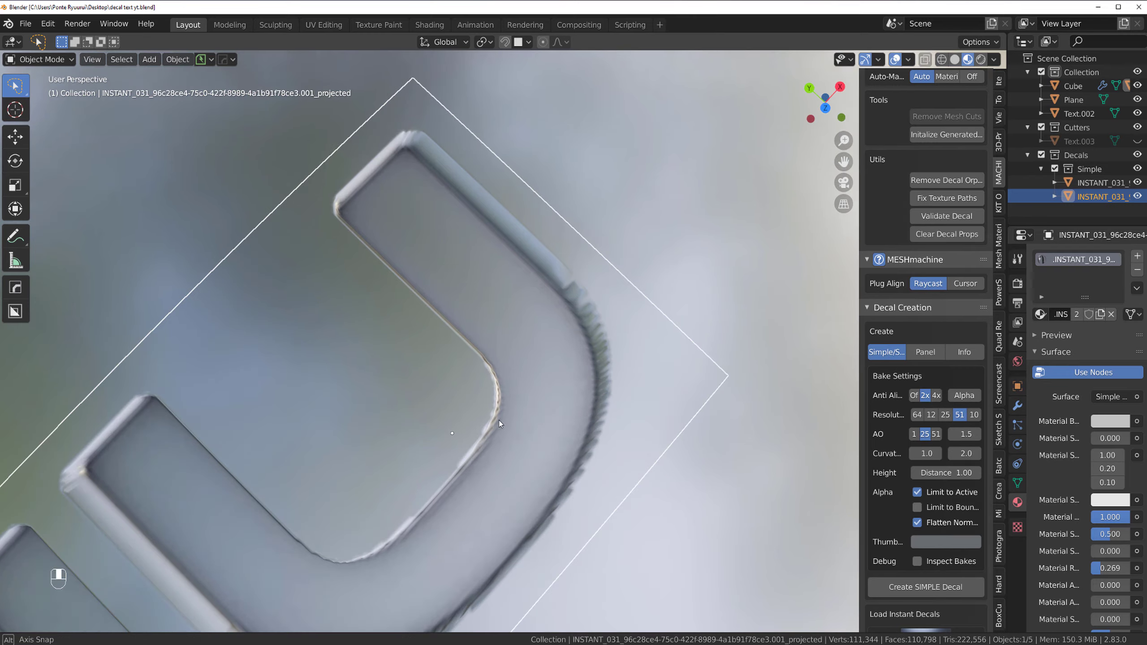
middle_drag(499, 421, 531, 339)
scroll(520, 337, up, 2)
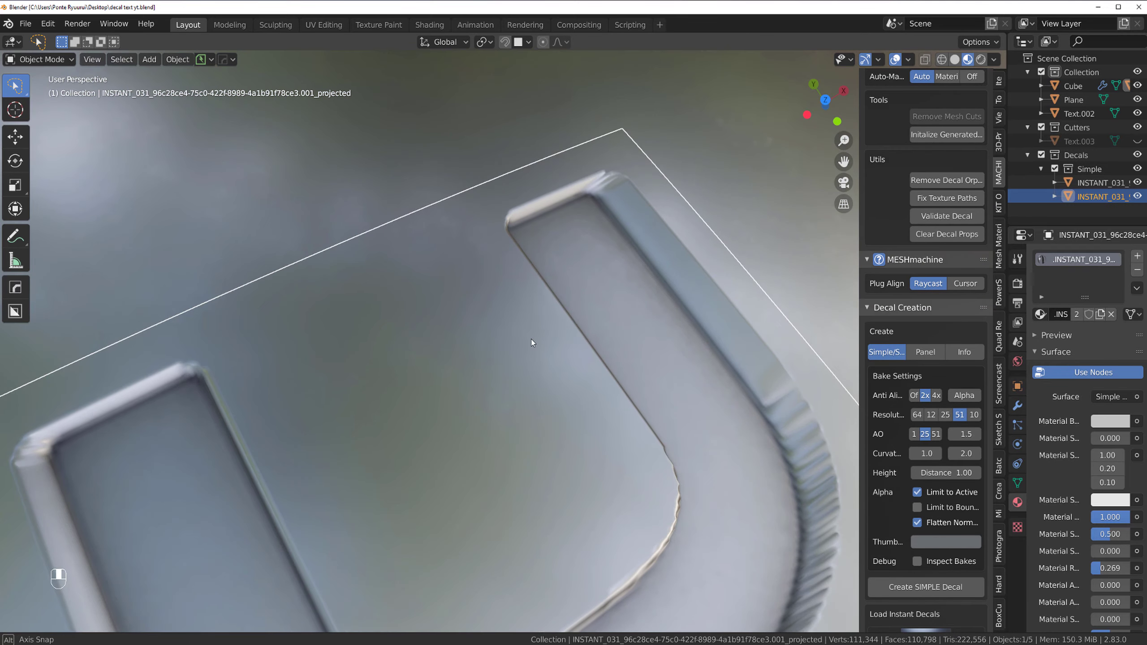
Look over the whole projected text letter by letter along the sphere
scroll(509, 413, down, 4)
scroll(509, 413, down, 6)
shift+middle_drag(402, 498, 203, 565)
key(grave)
scroll(475, 289, down, 3)
scroll(475, 290, up, 6)
scroll(404, 383, up, 8)
shift+middle_drag(615, 384, 244, 334)
shift+middle_drag(641, 334, 284, 375)
shift+middle_drag(484, 370, 122, 369)
shift+middle_drag(190, 358, 808, 335)
scroll(513, 404, down, 4)
Select the sphere and inspect the RYUU decal on it without the decal's selection outline
click(496, 224)
middle_drag(504, 312, 675, 350)
scroll(446, 320, down, 5)
scroll(617, 267, up, 3)
shift+middle_drag(617, 266, 540, 485)
scroll(608, 410, up, 2)
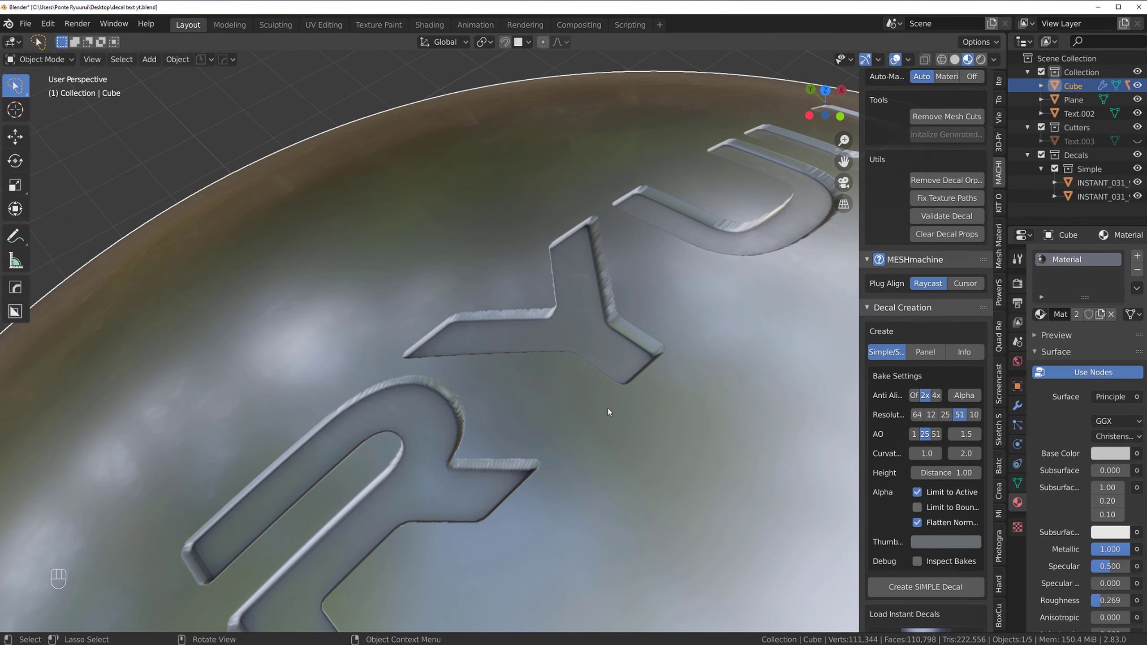
click(590, 340)
scroll(601, 359, down, 3)
middle_drag(601, 359, 643, 418)
Return to the flat plate in top view and delete the original decal lying on it
click(650, 289)
scroll(644, 418, down, 7)
key(grave)
scroll(508, 322, down, 6)
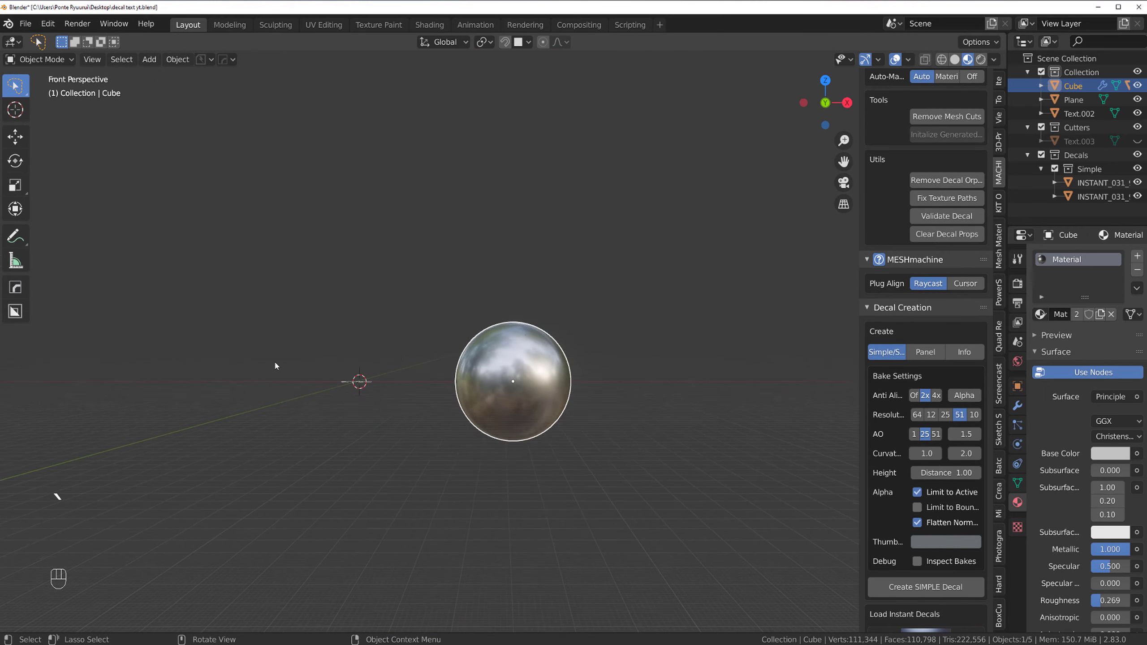
shift+middle_drag(275, 361, 424, 418)
scroll(458, 339, up, 4)
key(grave)
shift+middle_drag(554, 453, 460, 217)
scroll(413, 238, up, 5)
shift+middle_drag(285, 260, 449, 308)
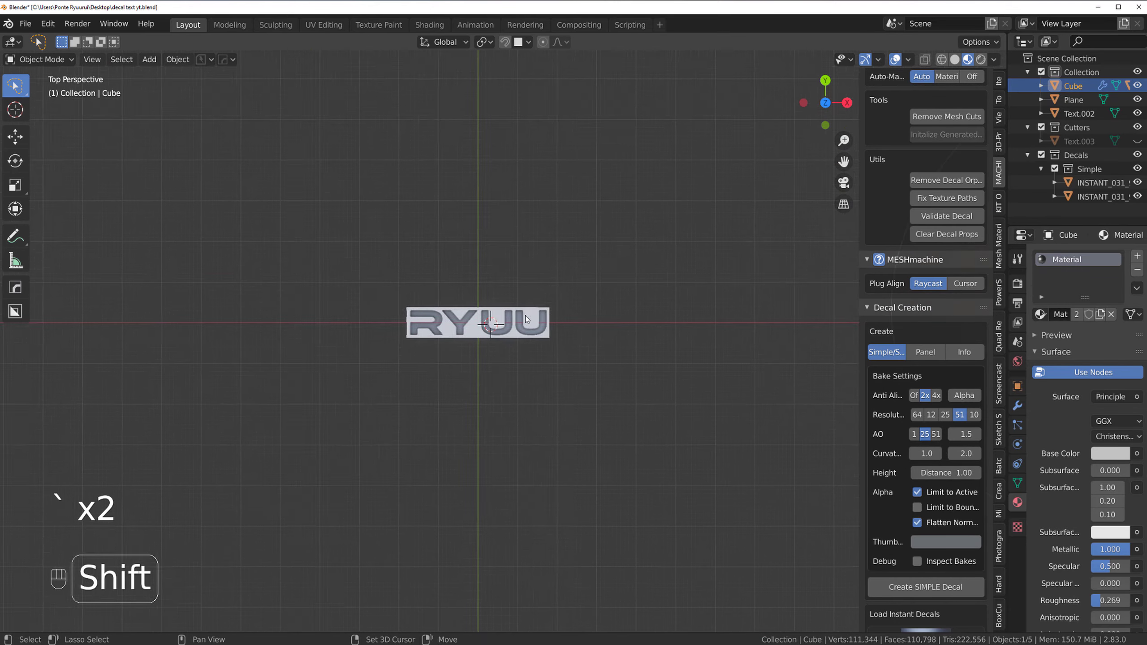
scroll(450, 308, up, 8)
click(457, 275)
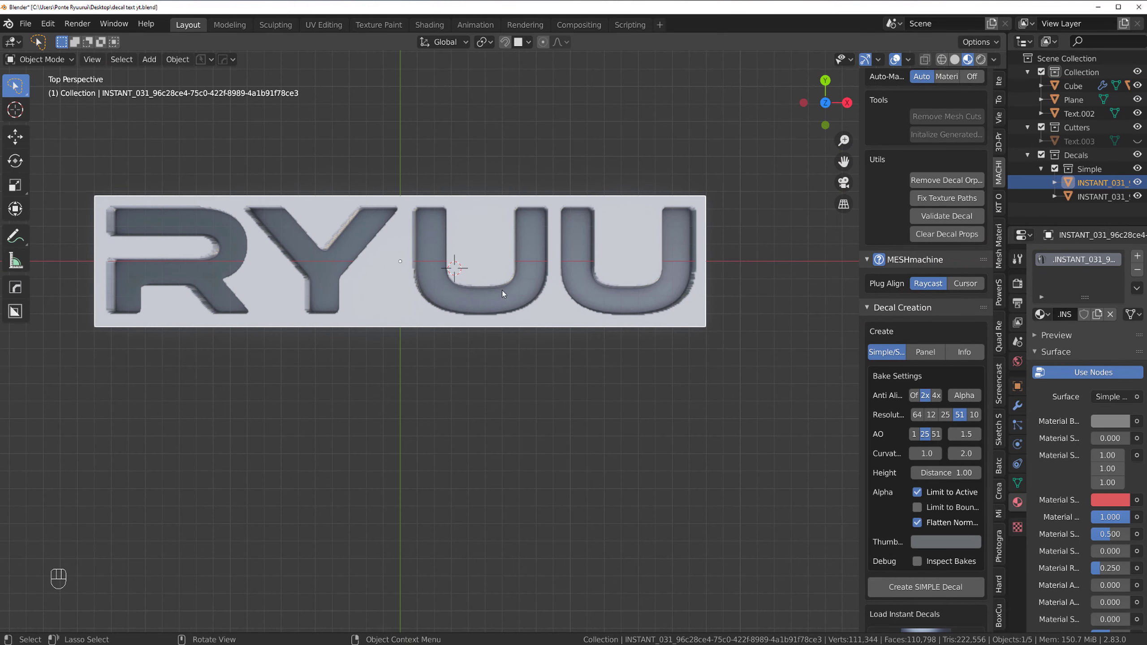
key(g)
key(x)
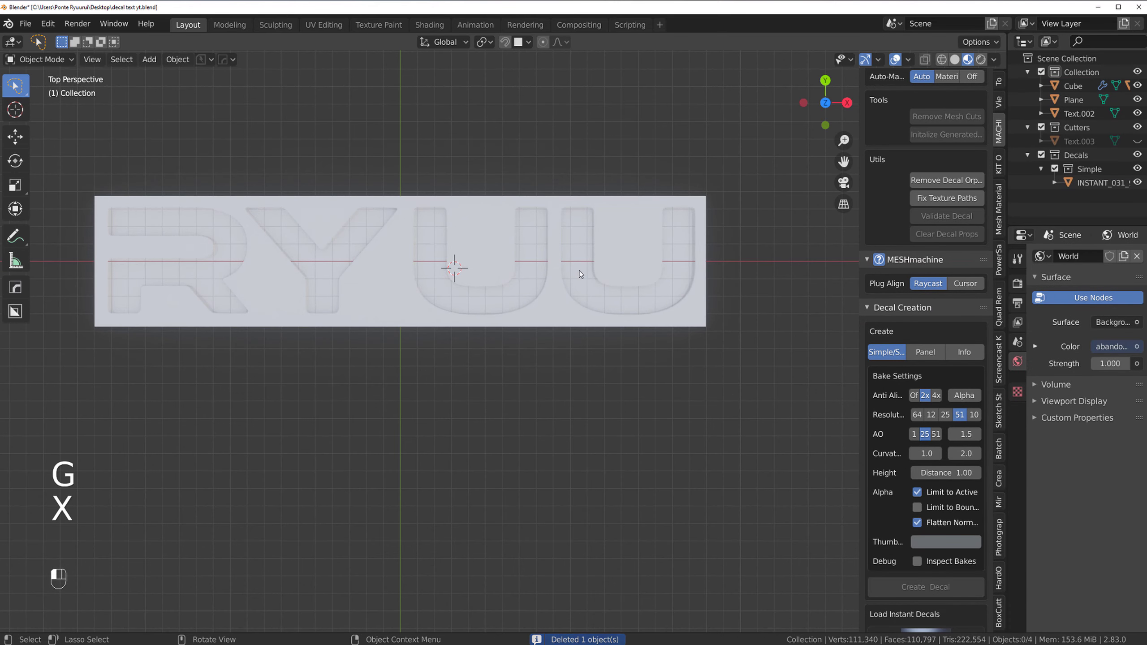
Enter Edit Mode on the flat RYUU plate and select the floor faces of all the letter cutouts
click(580, 272)
middle_drag(768, 330, 485, 283)
key(Tab)
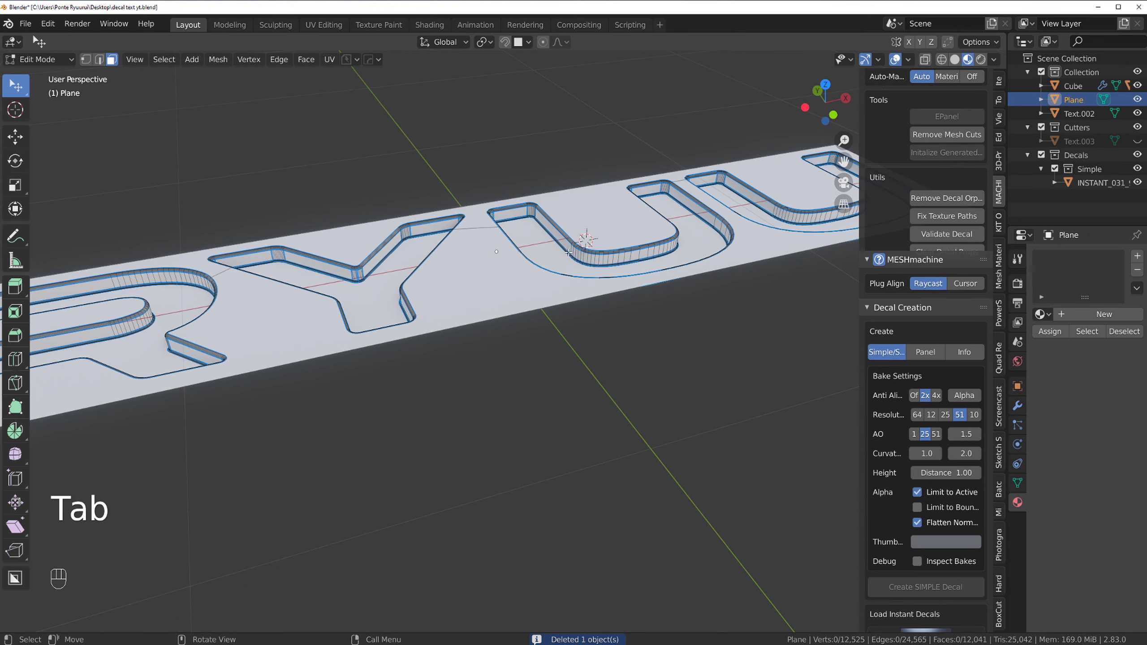
shift+click(387, 264)
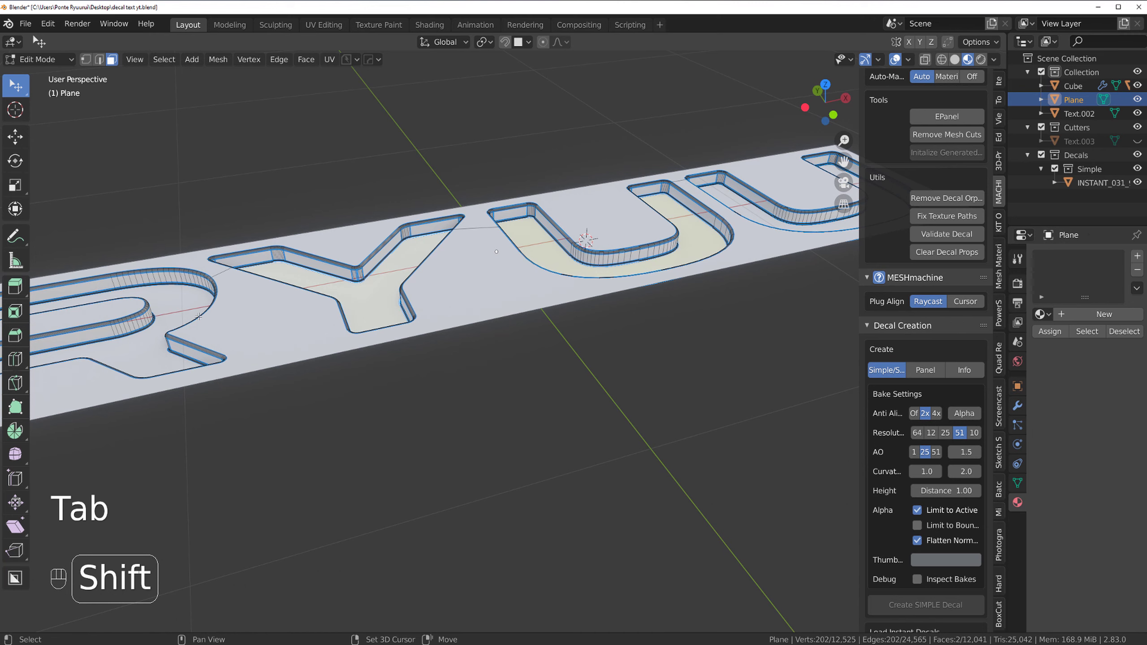
shift+click(175, 299)
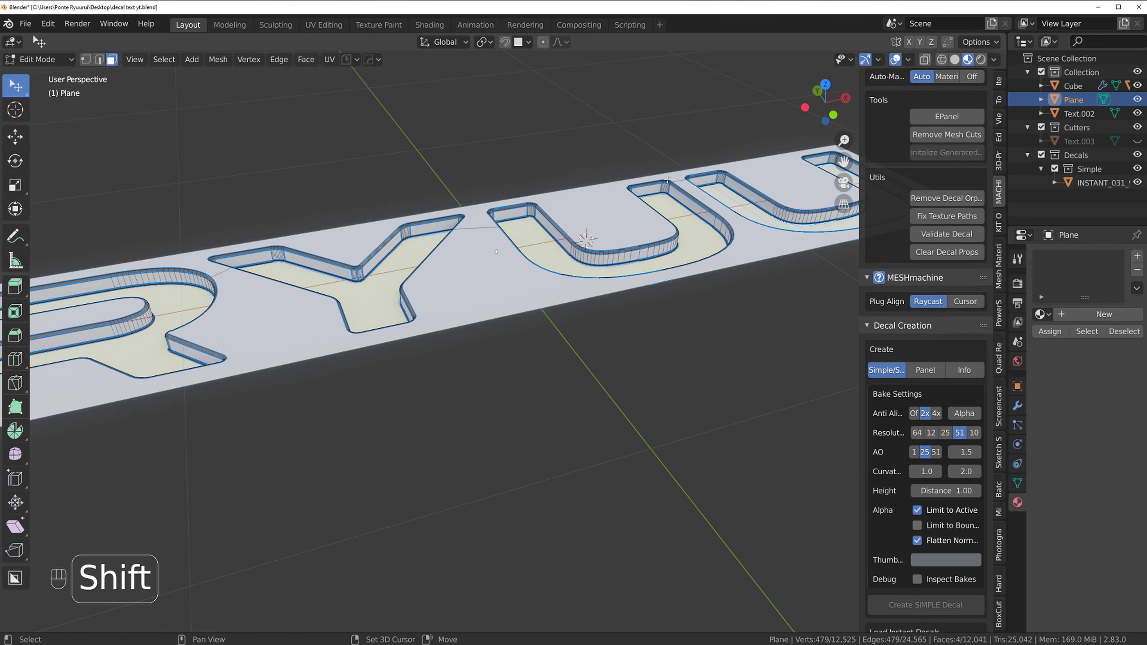
Grow the face selection repeatedly from the letter floors up the cutout walls, and shrink it back by one step
key(ctrl+KP_Add)
key(ctrl+KP_Add)
key(ctrl+KP_Add)
key(ctrl+KP_Add)
key(ctrl+KP_Add)
key(ctrl+KP_Add)
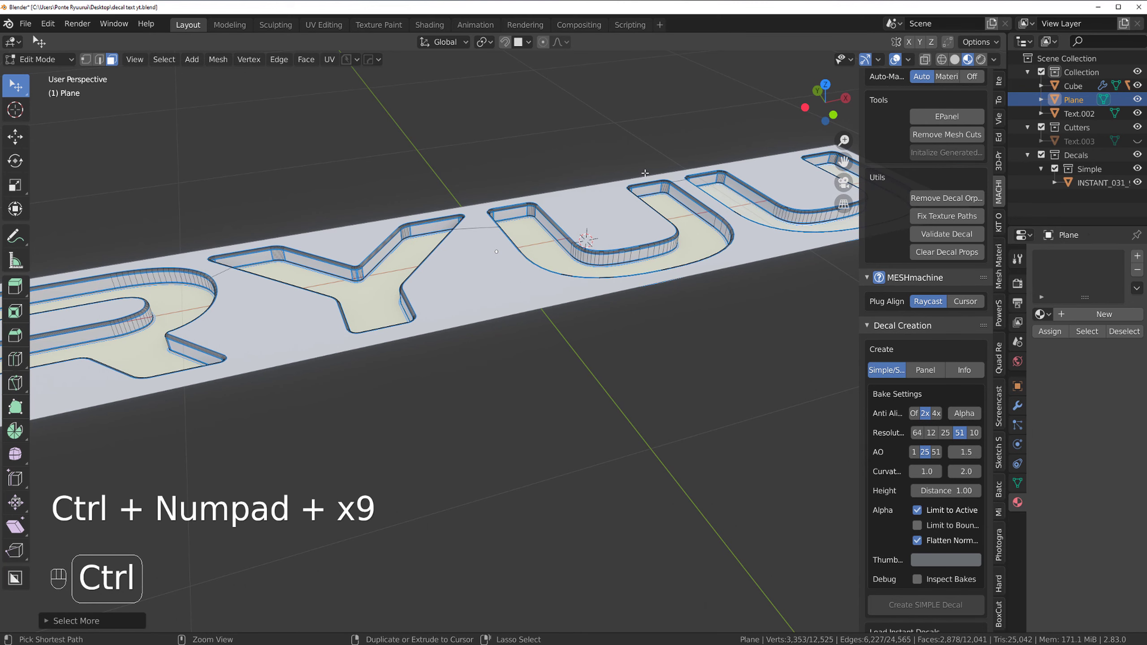
key(ctrl+KP_Add)
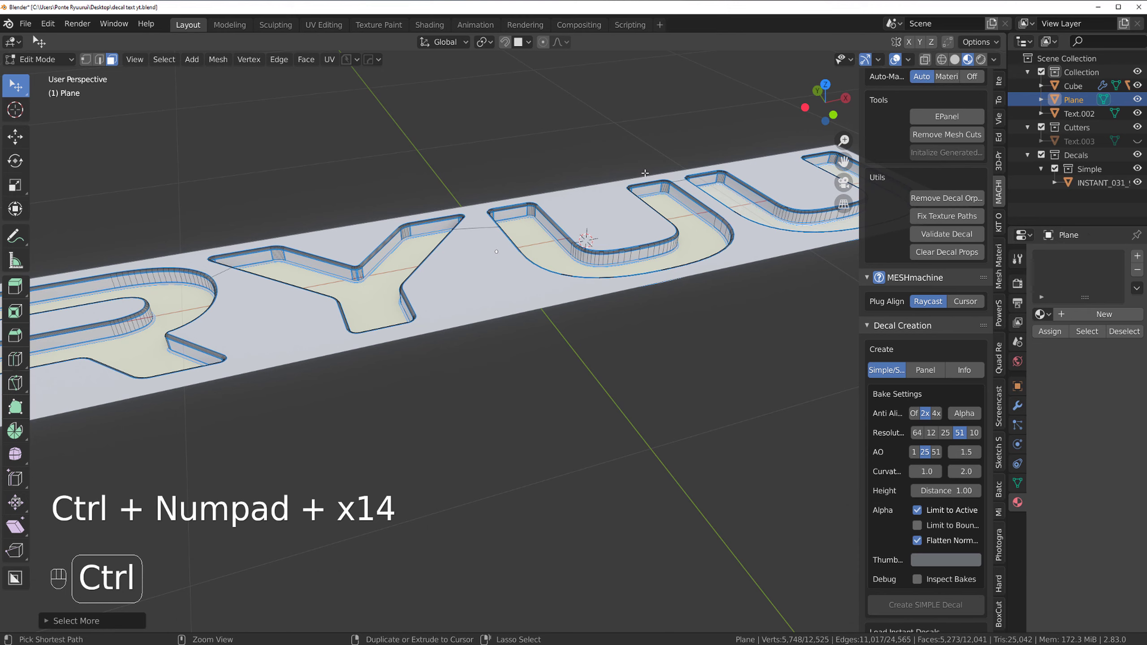
key(ctrl+KP_Add)
key(ctrl+KP_Subtract)
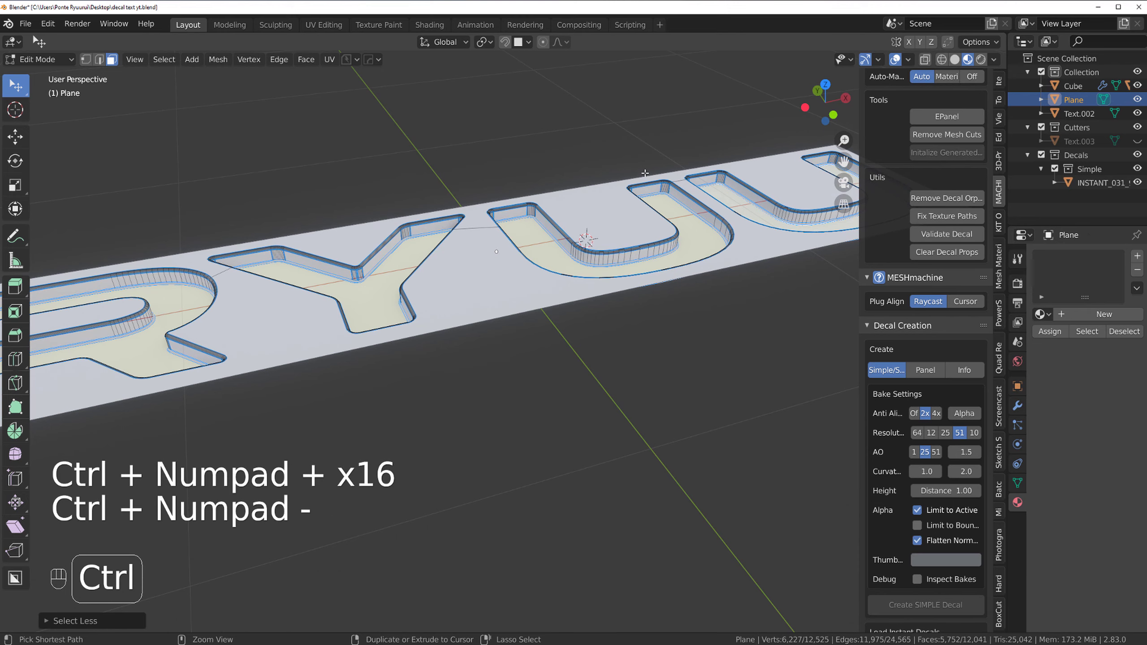
Raise the selected letter faces along global Z to make the cutouts shallower, and return to Object Mode
scroll(554, 186, up, 5)
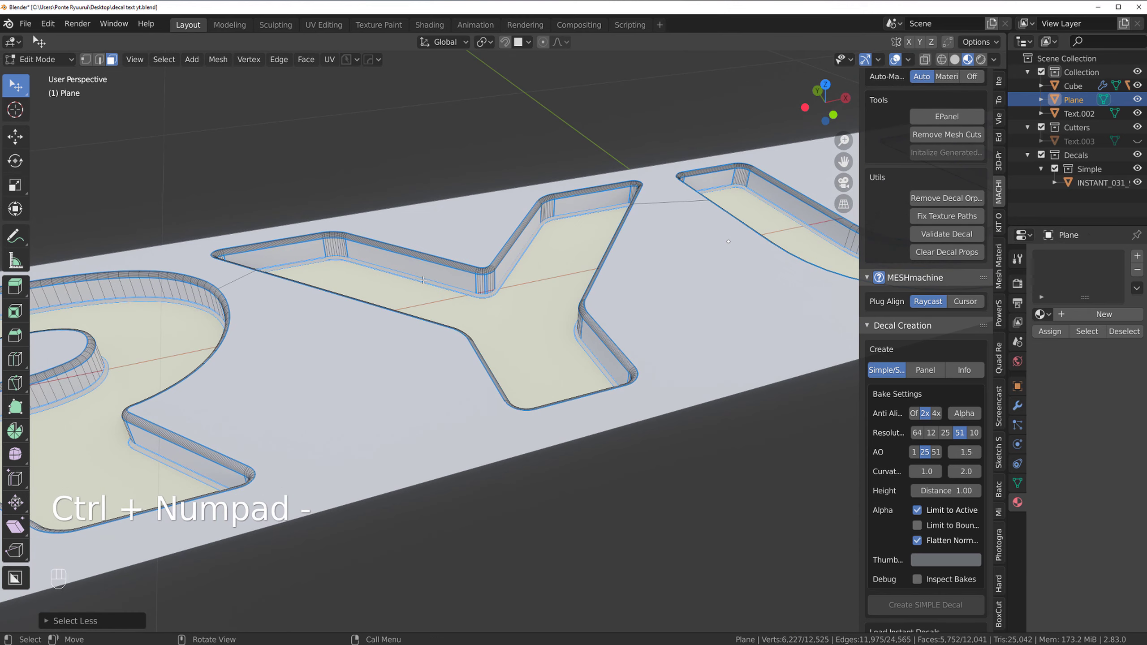
key(g)
key(z)
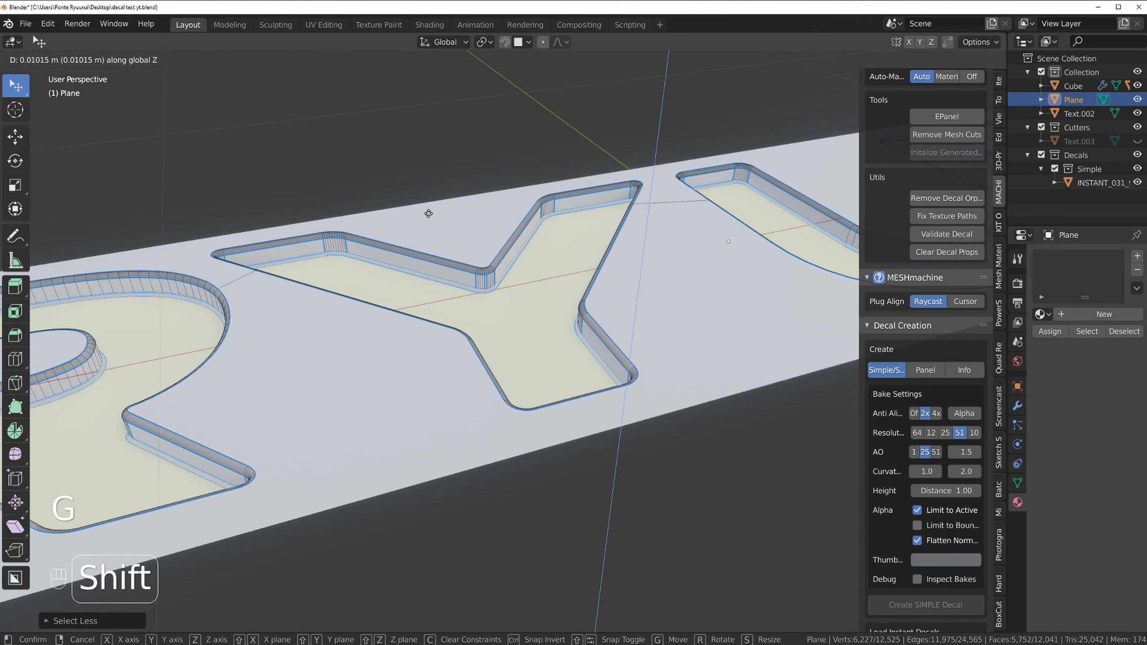
click(439, 166)
key(Tab)
Create a simple decal from the shallower plate in top view with 4x anti-aliasing and the highest bake resolution
scroll(527, 281, down, 5)
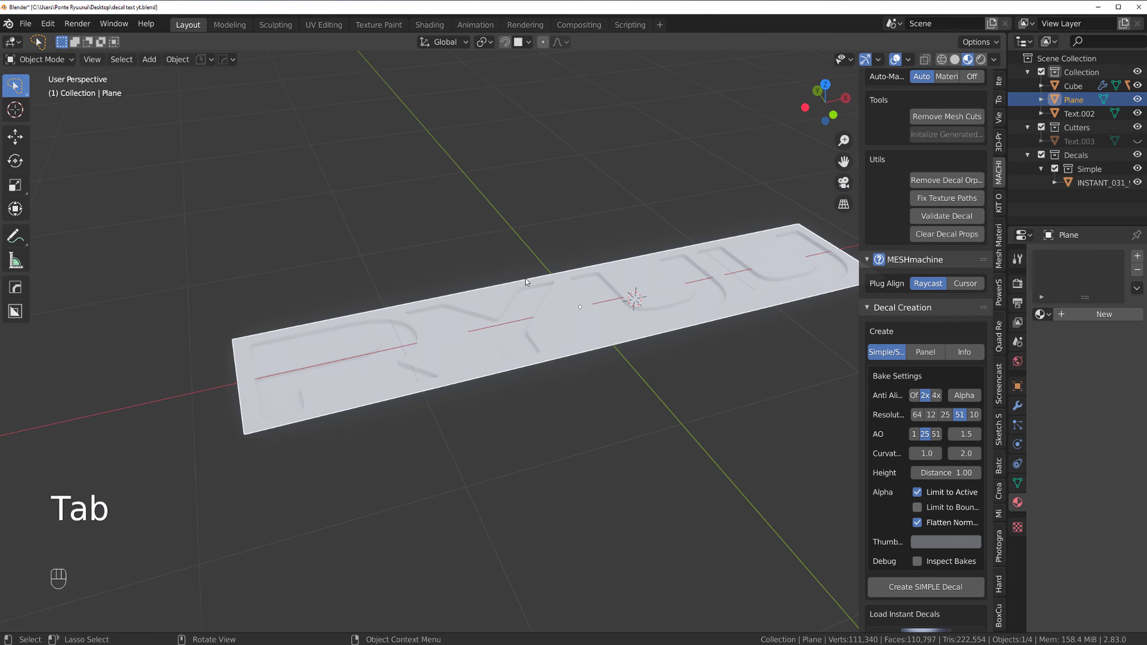
key(KP_7)
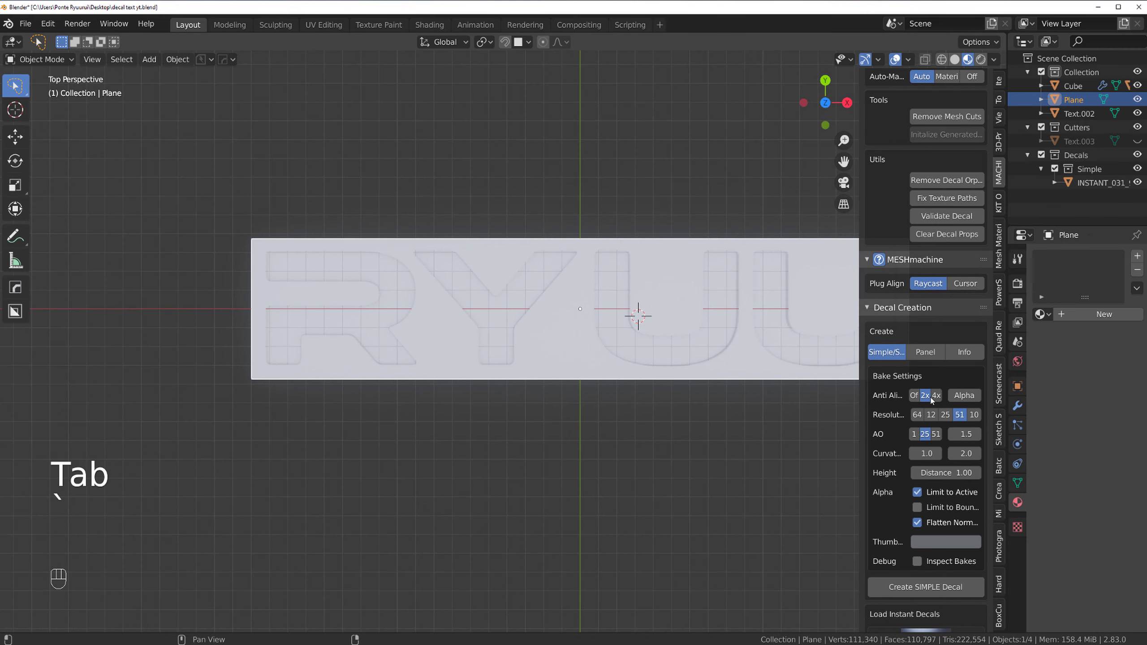
click(925, 587)
scroll(629, 261, down, 3)
shift+middle_drag(369, 283, 367, 284)
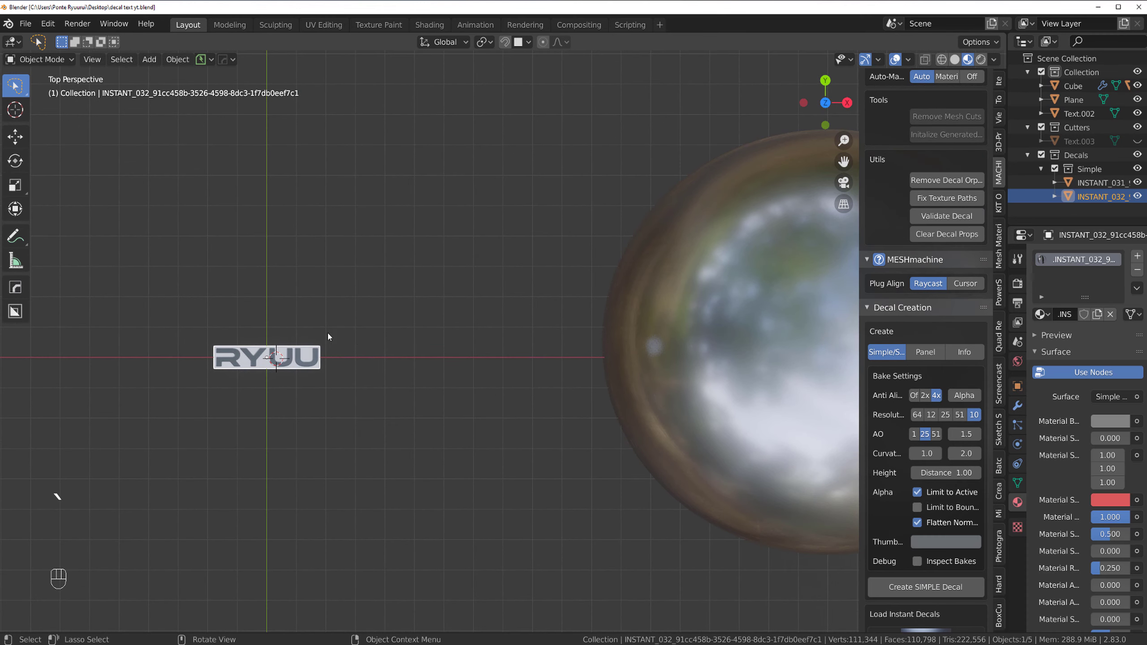
click(286, 368)
key(g)
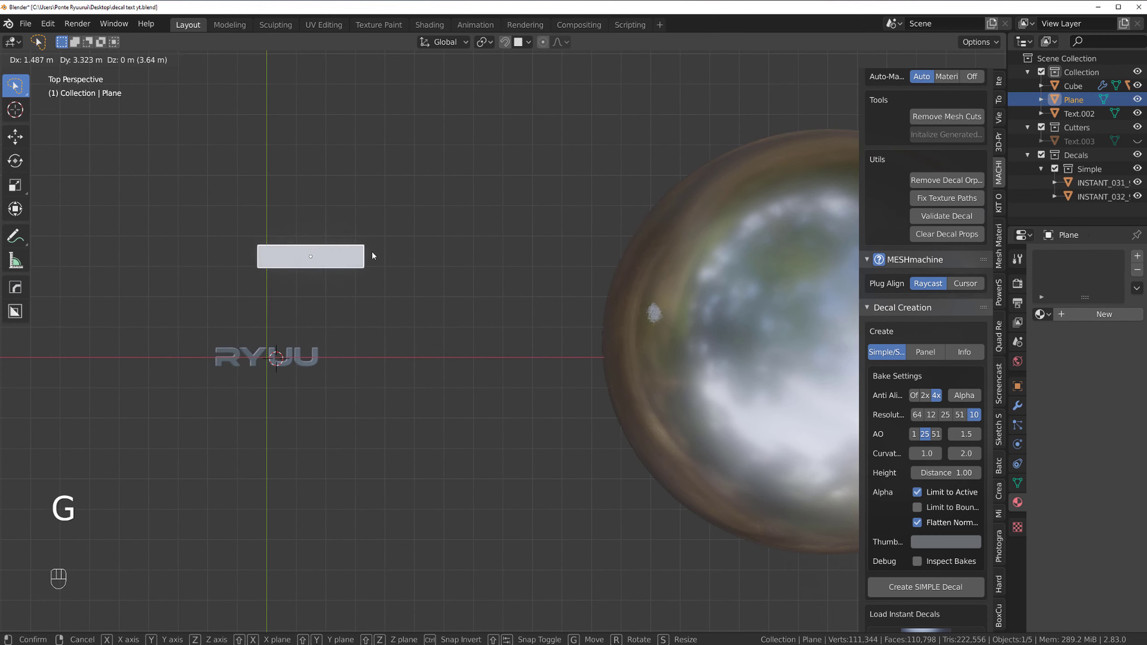
right_click(333, 338)
click(311, 358)
key(g)
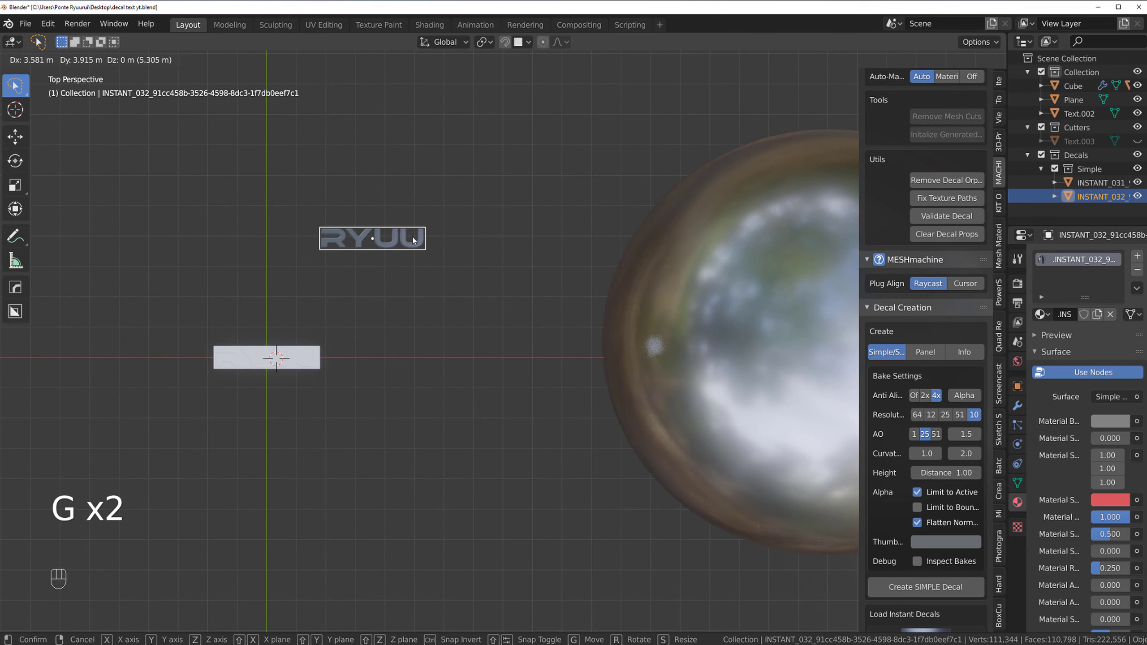
right_click(417, 240)
Duplicate the new RYUU decal and place the copy over the sphere just below the existing projected text
scroll(433, 327, down, 3)
shift+middle_drag(535, 275, 280, 297)
key(shift+d)
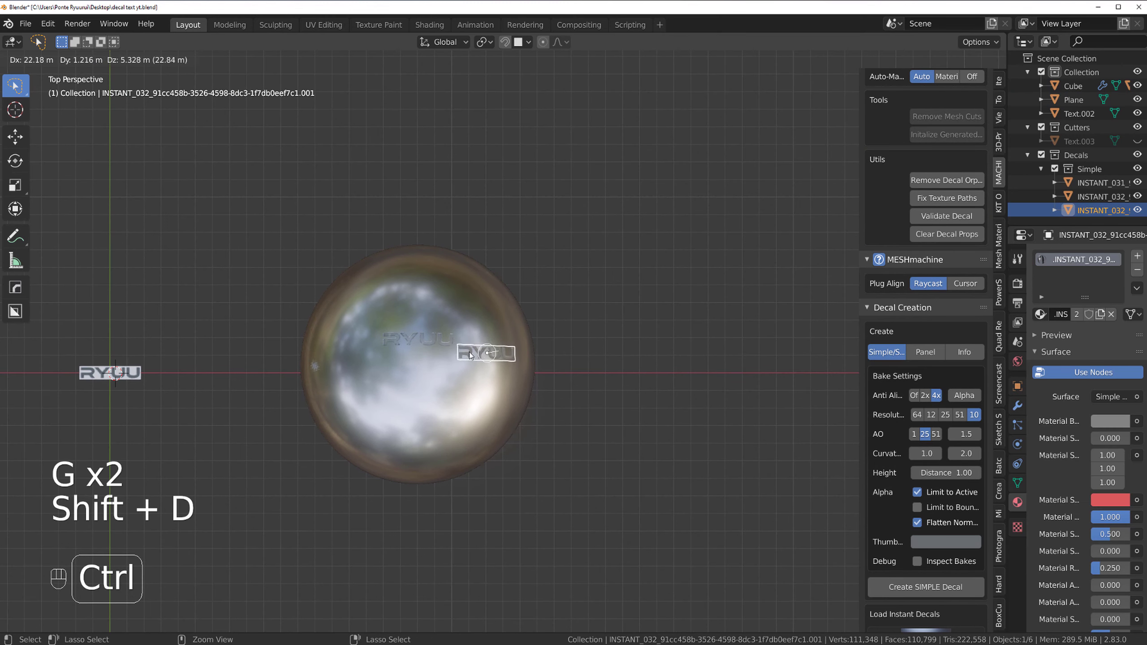
click(420, 360)
scroll(443, 360, up, 6)
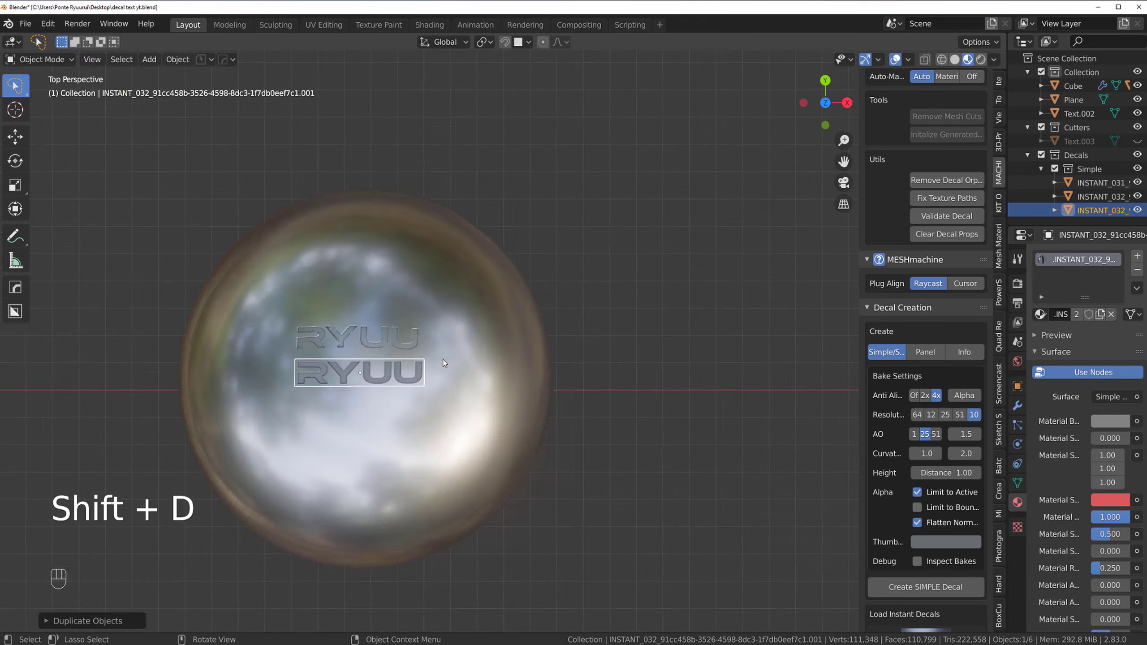
Project the duplicated RYUU decal onto the curved surface of the sphere
scroll(431, 370, up, 2)
shift+middle_drag(273, 380, 502, 321)
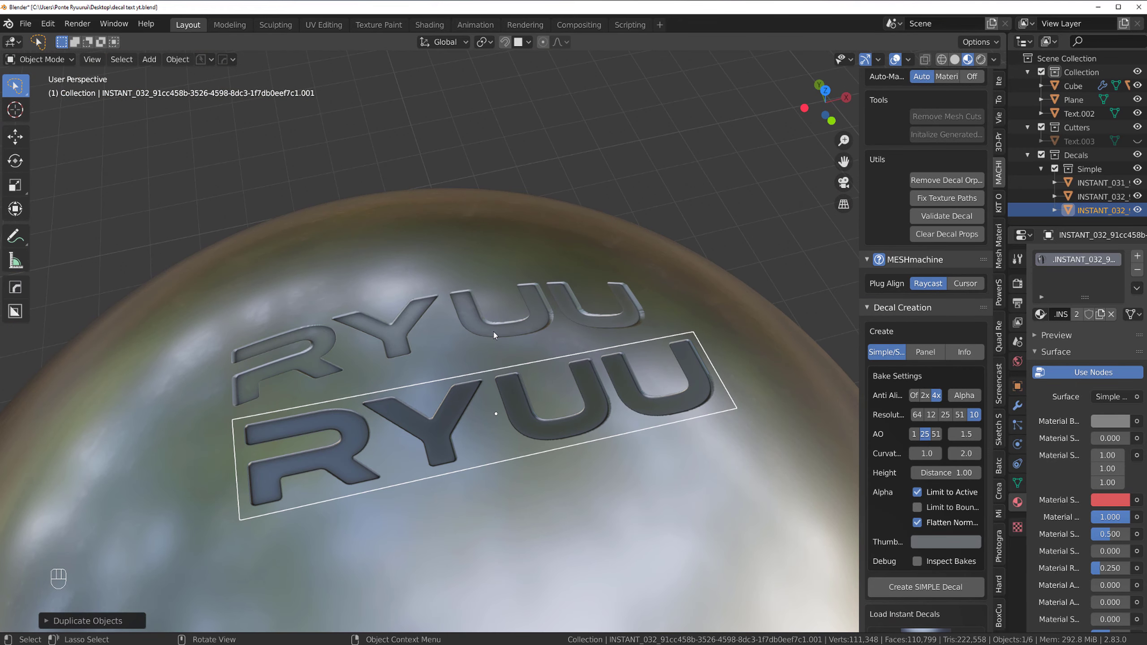
key(d)
alt+click(476, 235)
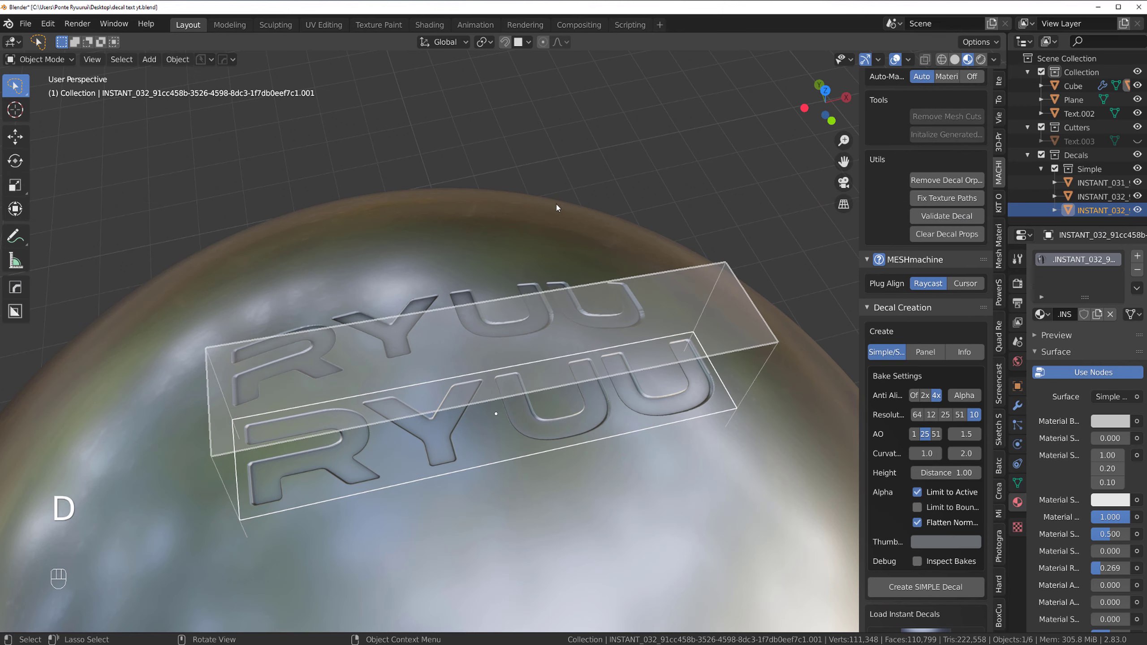
Examine the bevelled edges of the earlier projected decal's U letters beside the new decal from several angles
scroll(550, 239, up, 4)
scroll(535, 305, up, 4)
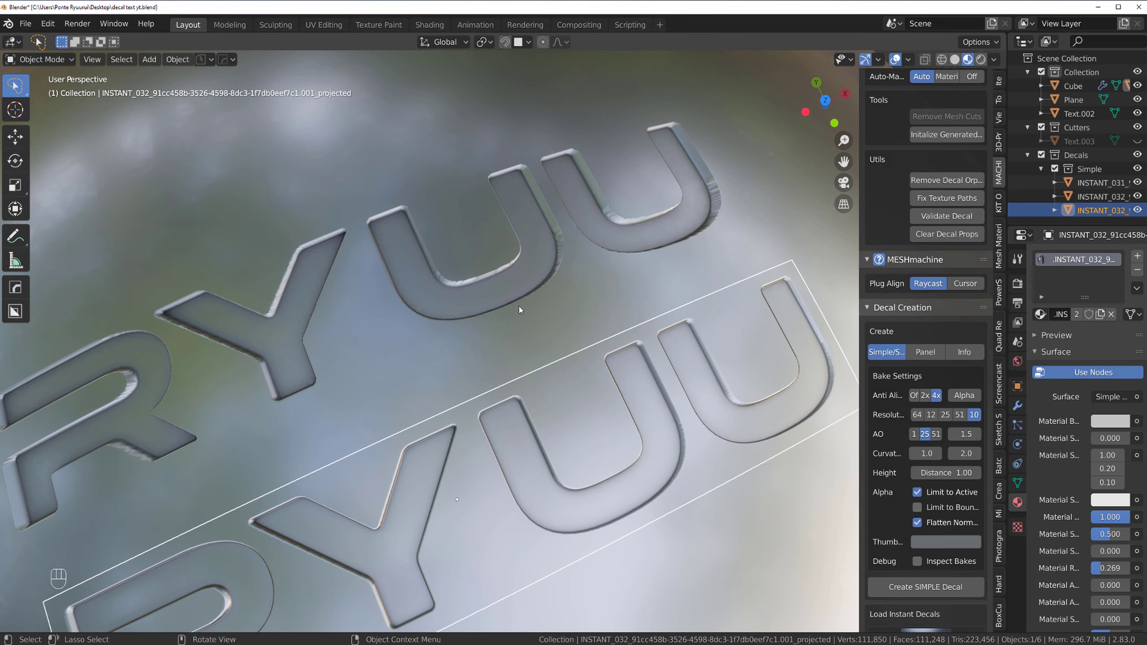
scroll(527, 304, up, 2)
shift+middle_drag(576, 272, 357, 342)
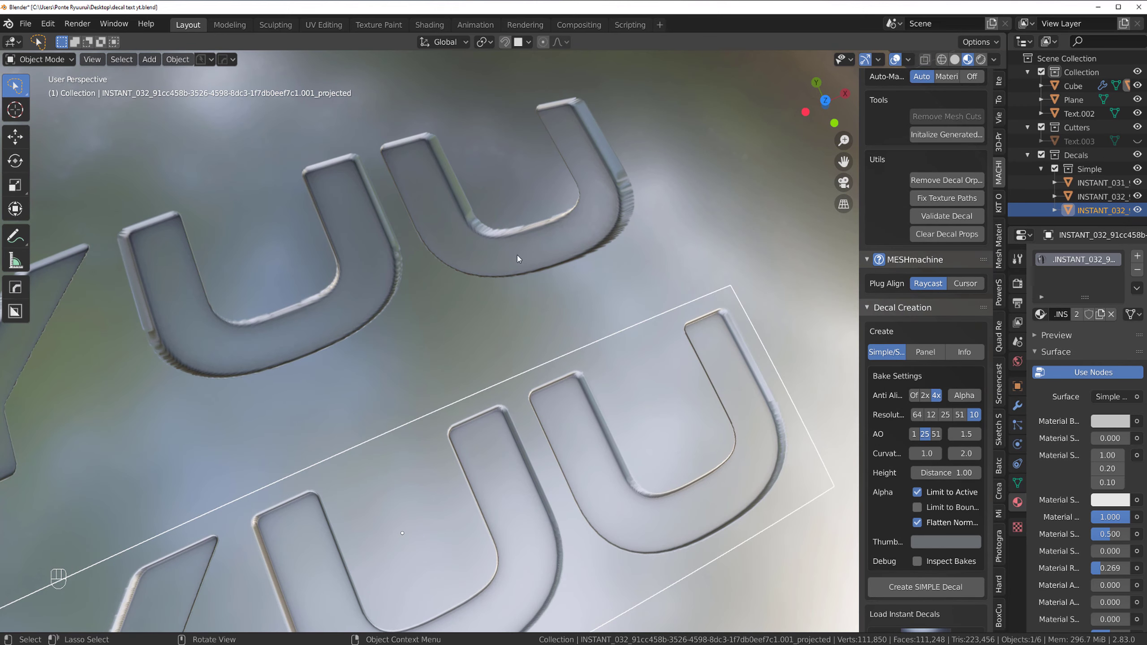
scroll(503, 227, down, 3)
shift+middle_drag(397, 277, 464, 271)
scroll(464, 271, up, 4)
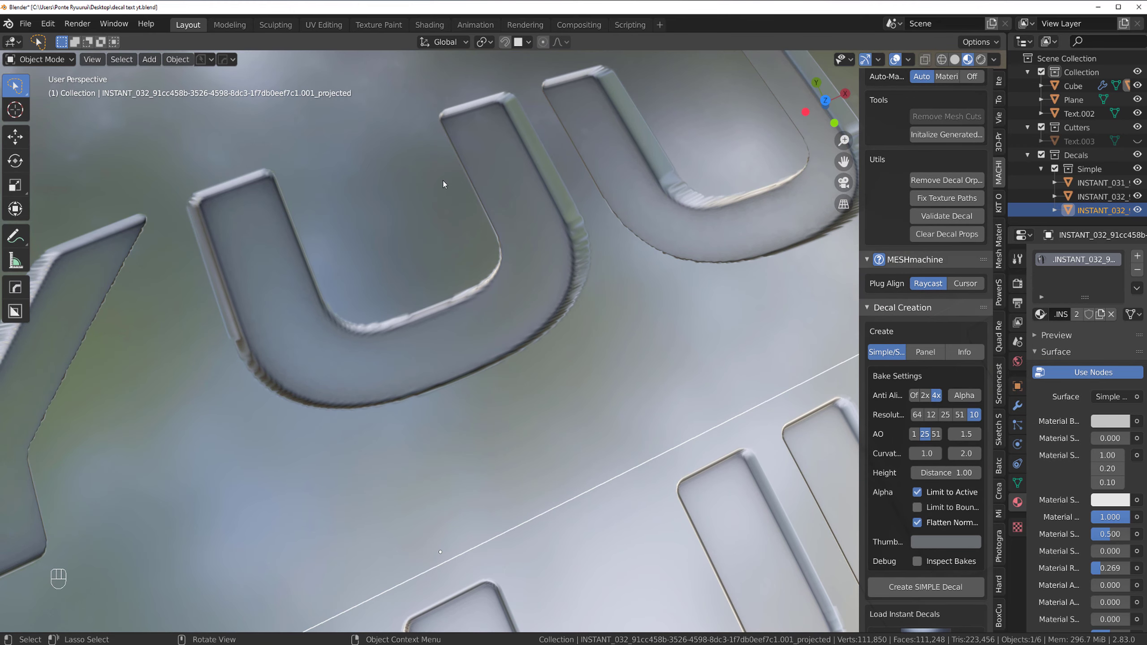
scroll(313, 244, down, 3)
middle_drag(395, 262, 390, 212)
scroll(458, 316, up, 5)
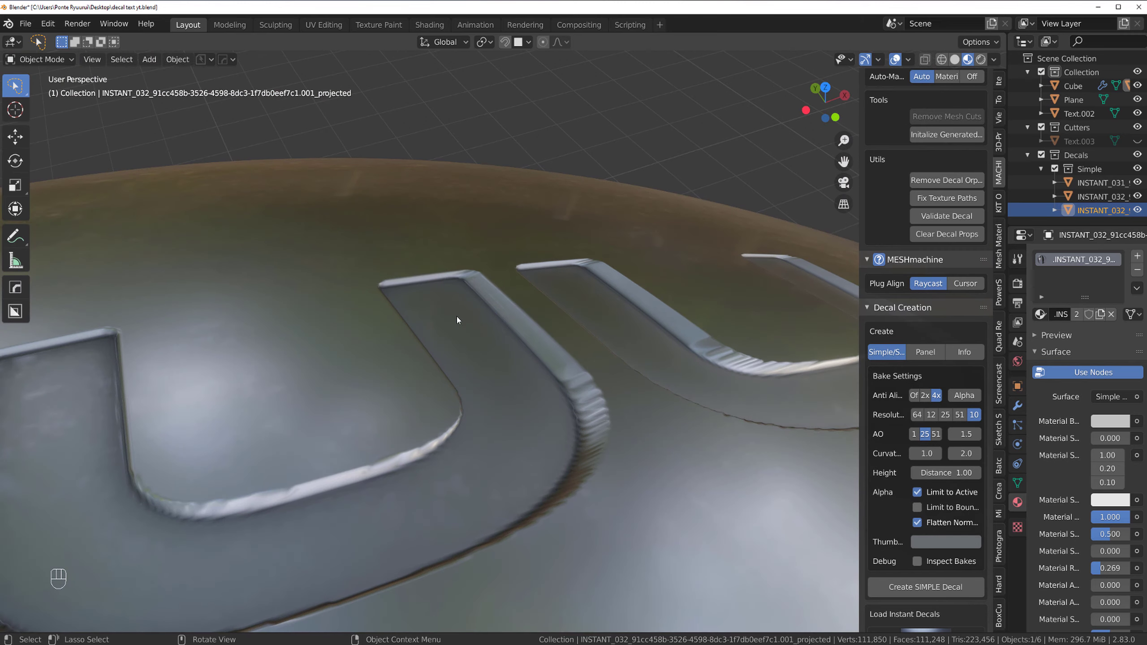
scroll(442, 276, down, 4)
scroll(405, 342, up, 4)
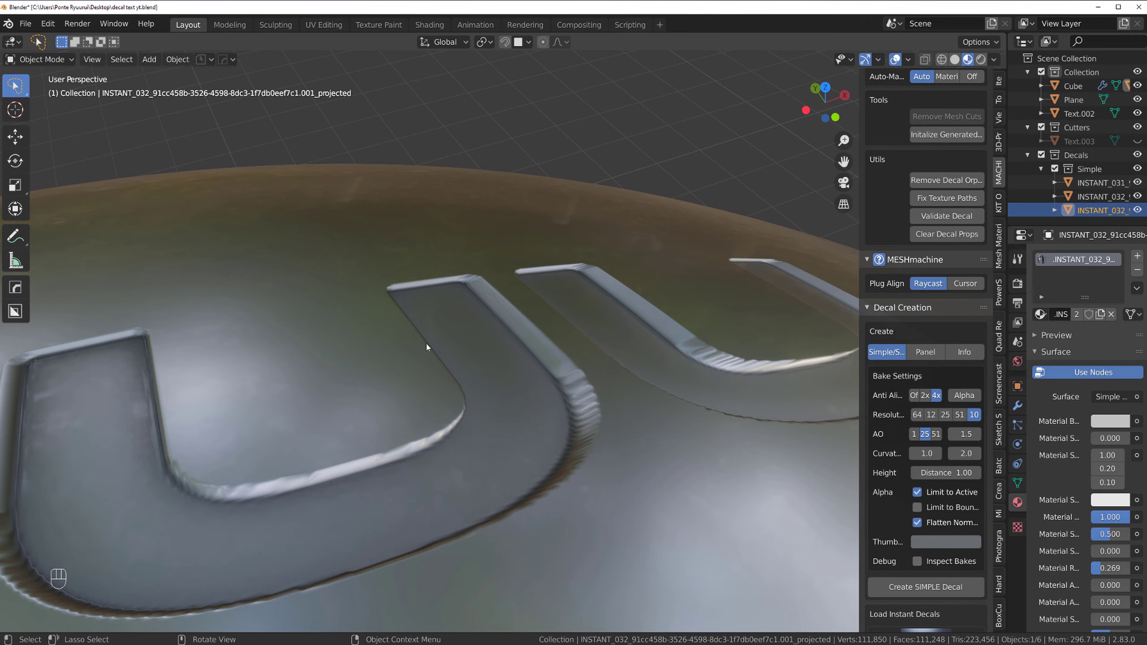
scroll(501, 387, down, 4)
shift+middle_drag(495, 380, 561, 429)
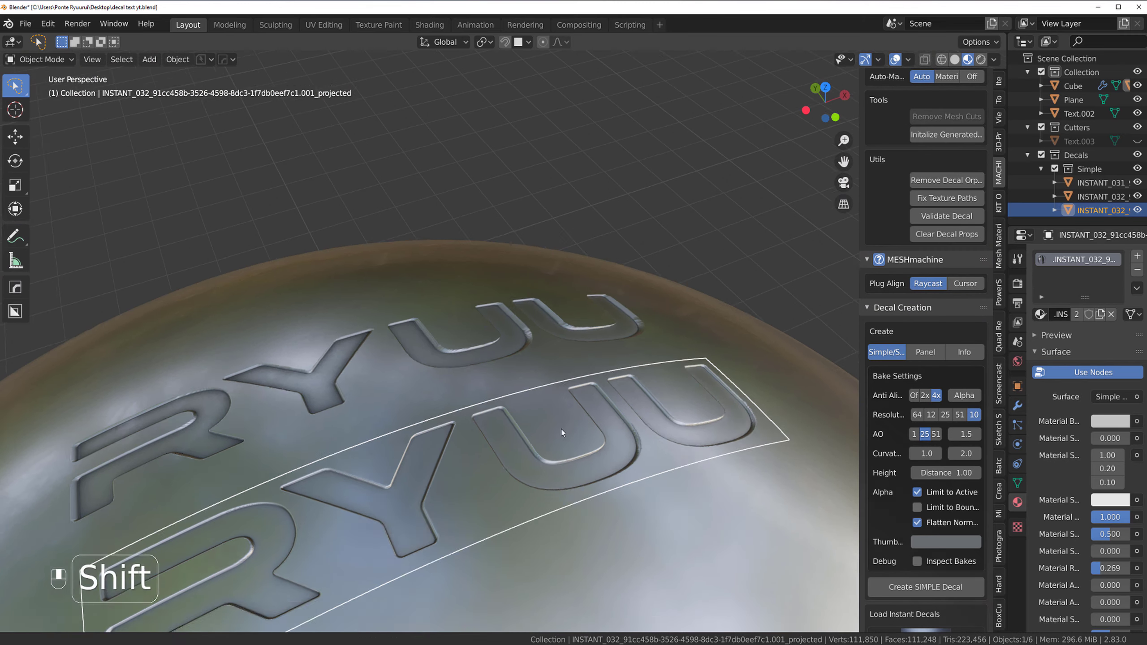
Examine the edges and curves of the new decal's Y and U letters up close
scroll(541, 407, up, 5)
scroll(518, 387, down, 4)
mouse_move(527, 355)
middle_down()
mouse_move(513, 401)
mouse_move(532, 337)
middle_up()
scroll(560, 334, up, 5)
shift+middle_drag(609, 312, 422, 365)
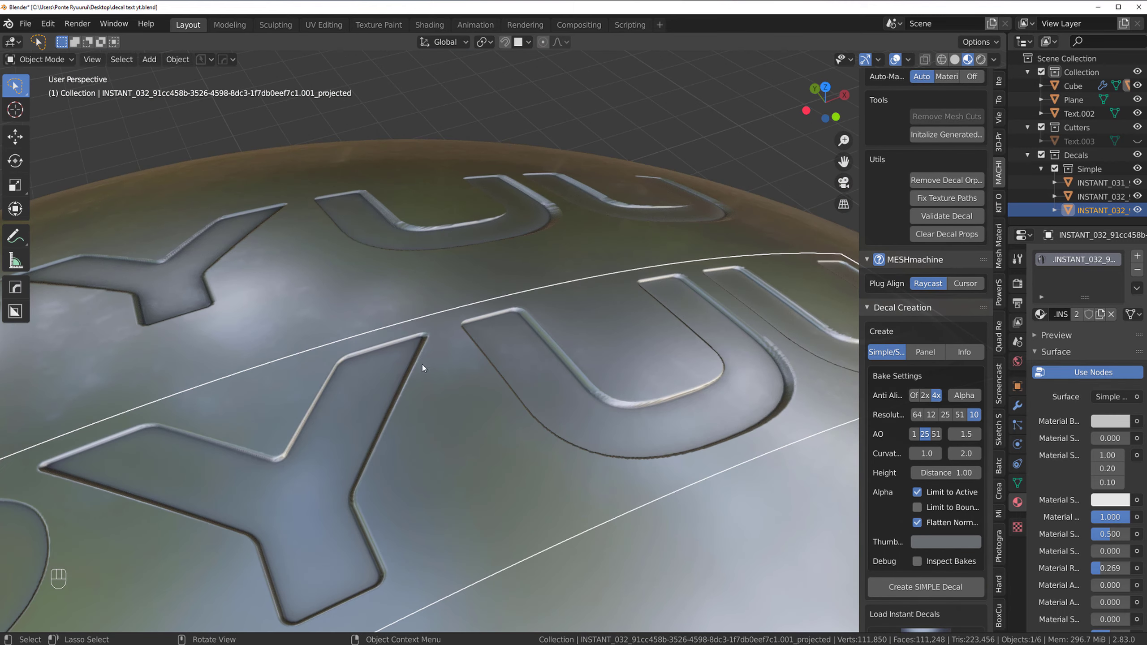
scroll(583, 336, up, 3)
shift+middle_drag(564, 348, 351, 333)
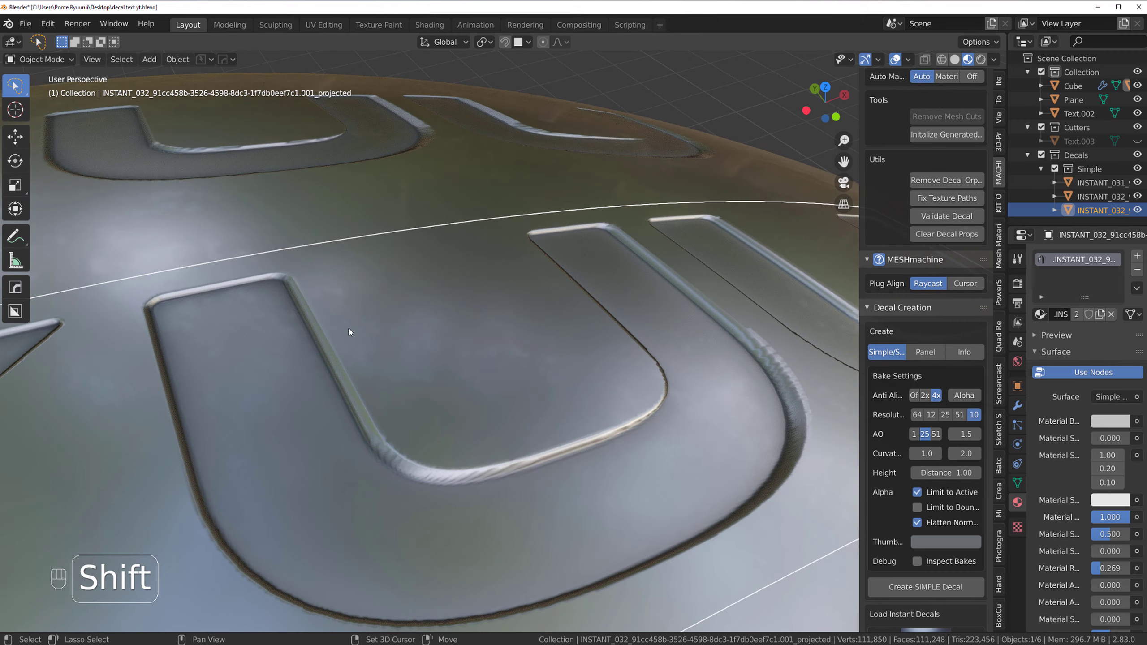
shift+middle_drag(403, 291, 536, 395)
scroll(538, 398, down, 5)
scroll(429, 336, up, 5)
shift+middle_drag(586, 423, 516, 388)
scroll(515, 371, up, 2)
shift+middle_drag(574, 474, 366, 314)
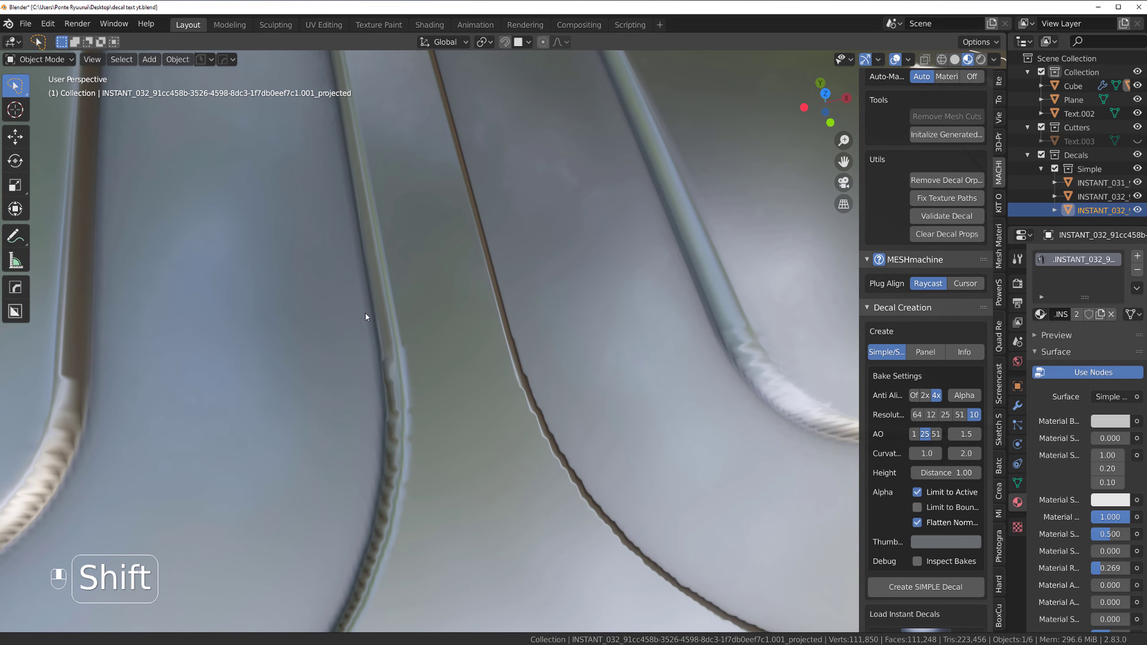
scroll(376, 330, down, 6)
scroll(404, 360, up, 3)
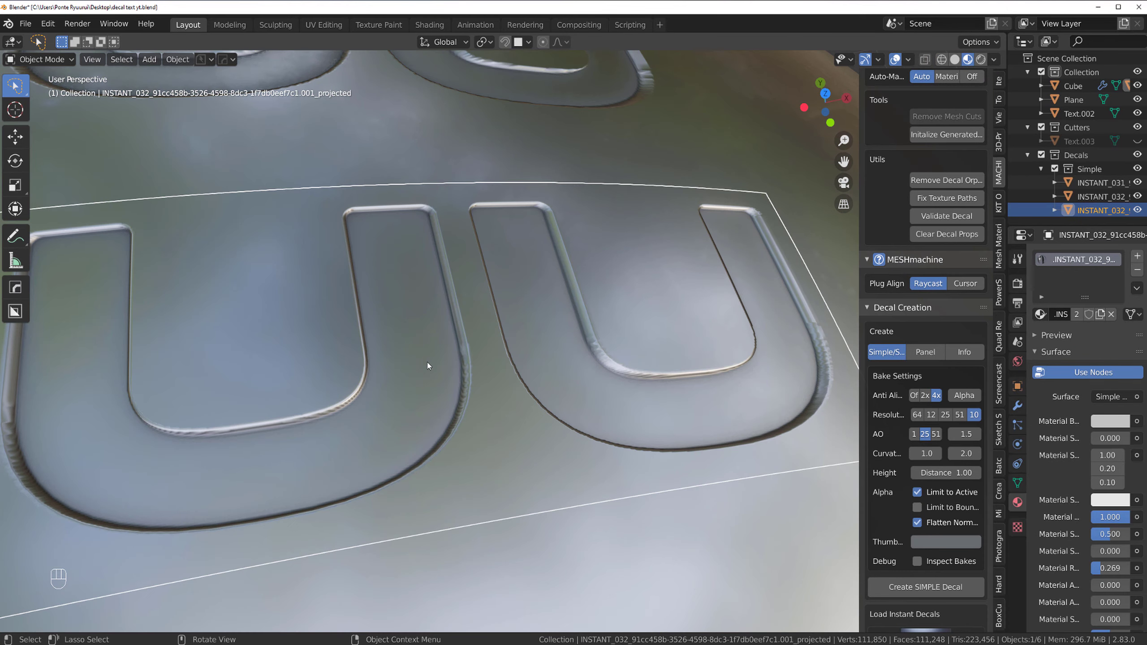
Adjust the new projected decal's parallax by an amount of about -1.64
shift+middle_drag(505, 356, 532, 351)
scroll(461, 364, down, 3)
shift+middle_drag(339, 385, 742, 309)
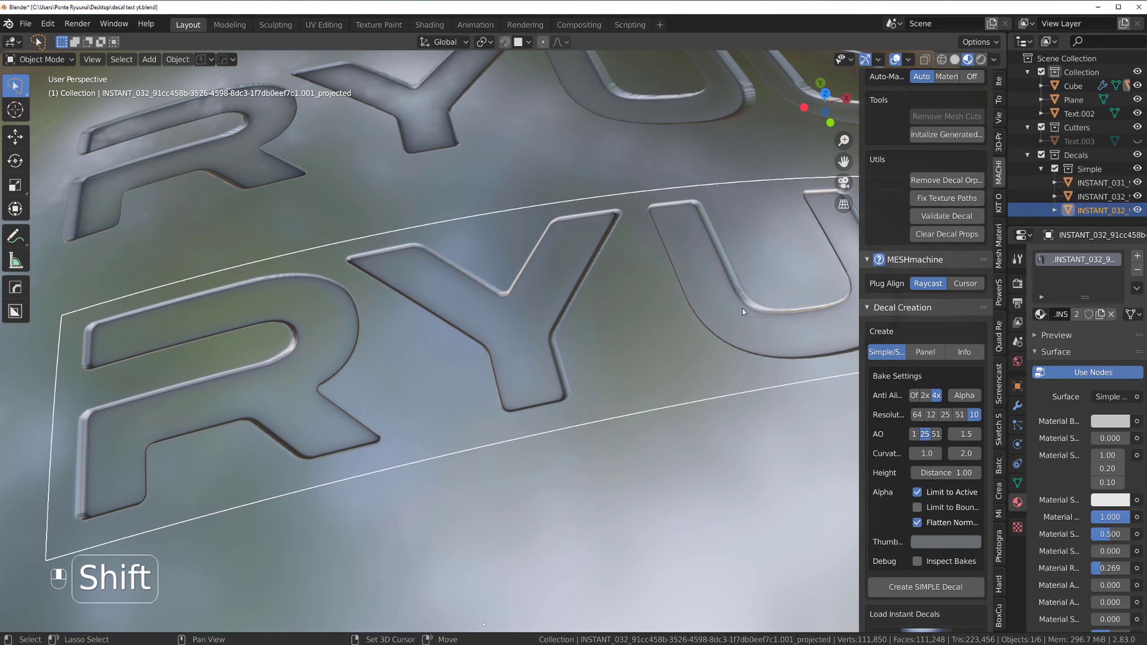
shift+middle_drag(577, 328, 399, 342)
key(d)
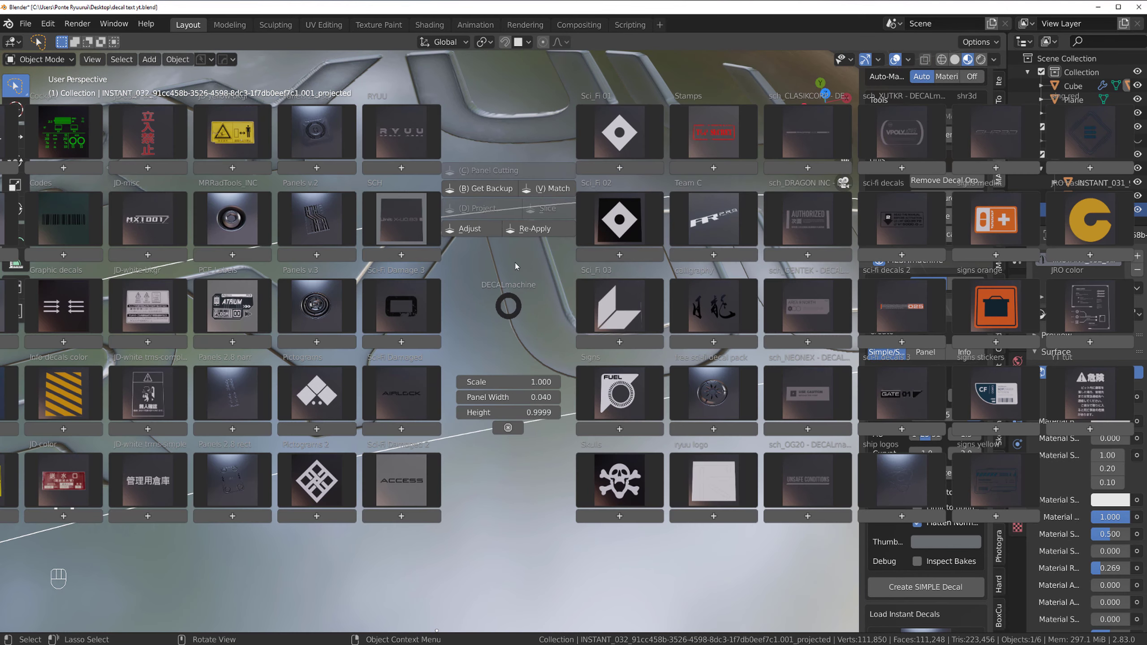
click(470, 229)
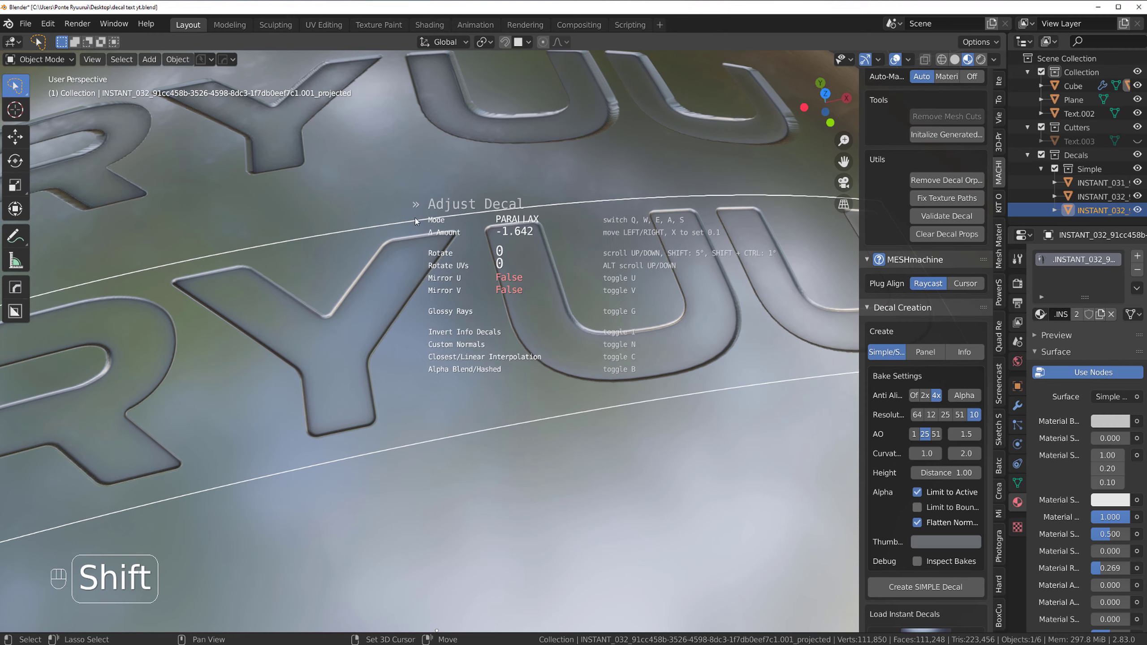
click(408, 221)
Select the sphere and inspect the adjusted decal's U letters up close without the decal's outline
scroll(499, 252, down, 3)
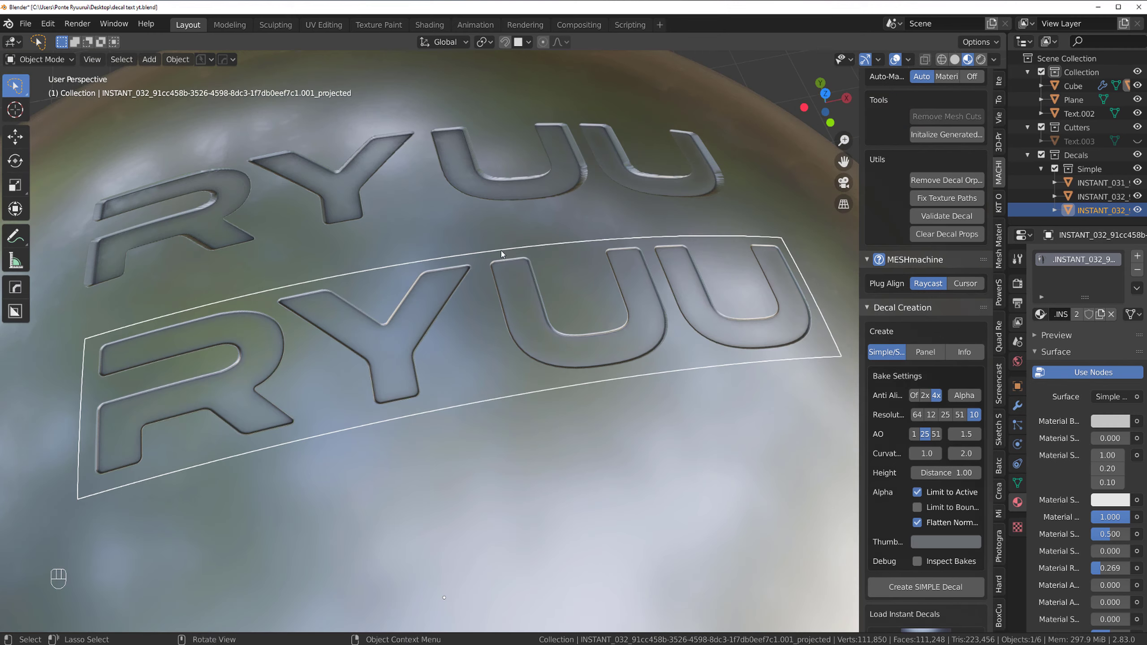
shift+middle_drag(499, 251, 415, 246)
scroll(415, 246, up, 3)
click(618, 218)
scroll(500, 289, up, 3)
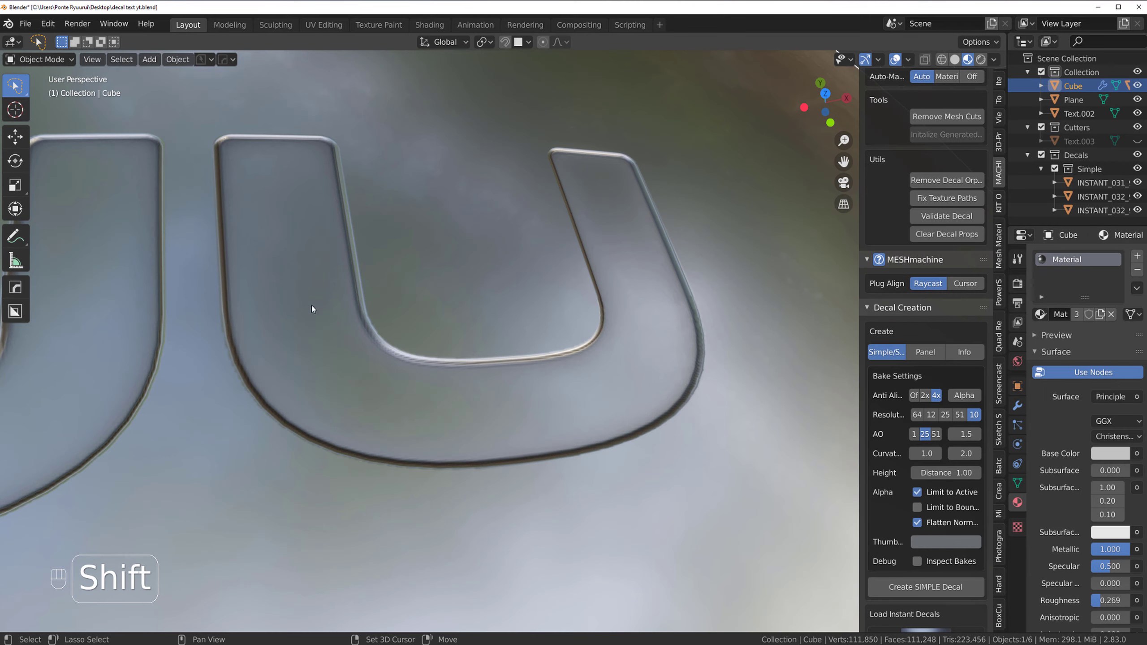
shift+middle_drag(312, 307, 640, 222)
Compare the two projected RYUU texts on the sphere from oblique and near-top views
scroll(492, 360, down, 5)
scroll(492, 360, down, 3)
scroll(540, 361, down, 3)
shift+middle_drag(539, 362, 659, 317)
scroll(478, 323, up, 3)
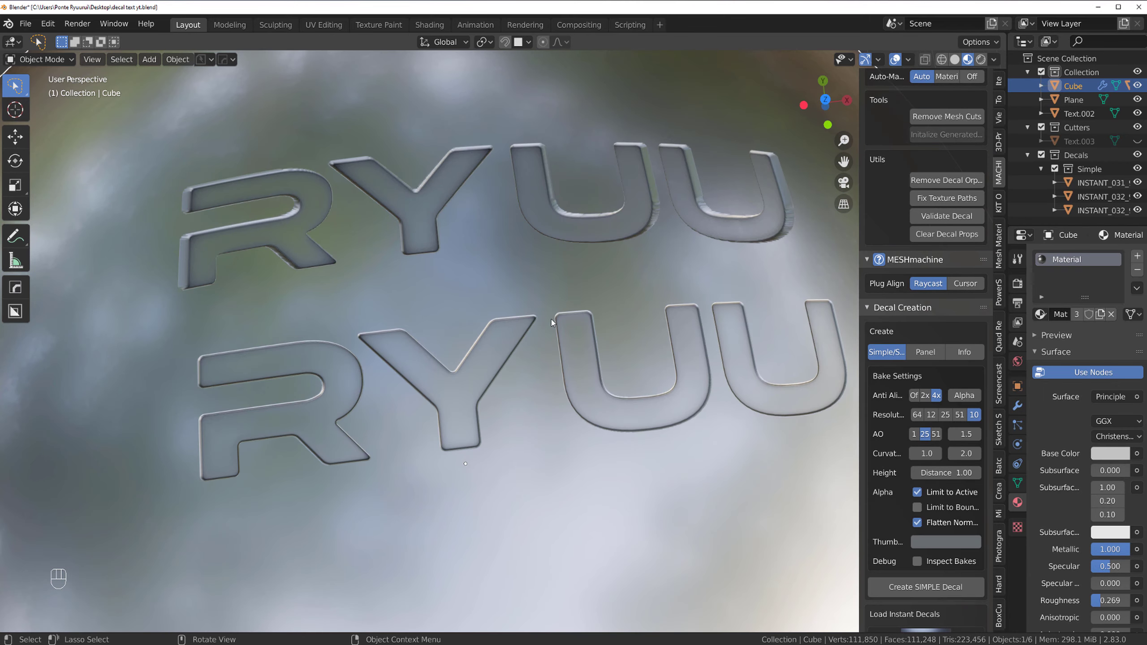
middle_drag(580, 309, 477, 100)
scroll(500, 321, down, 2)
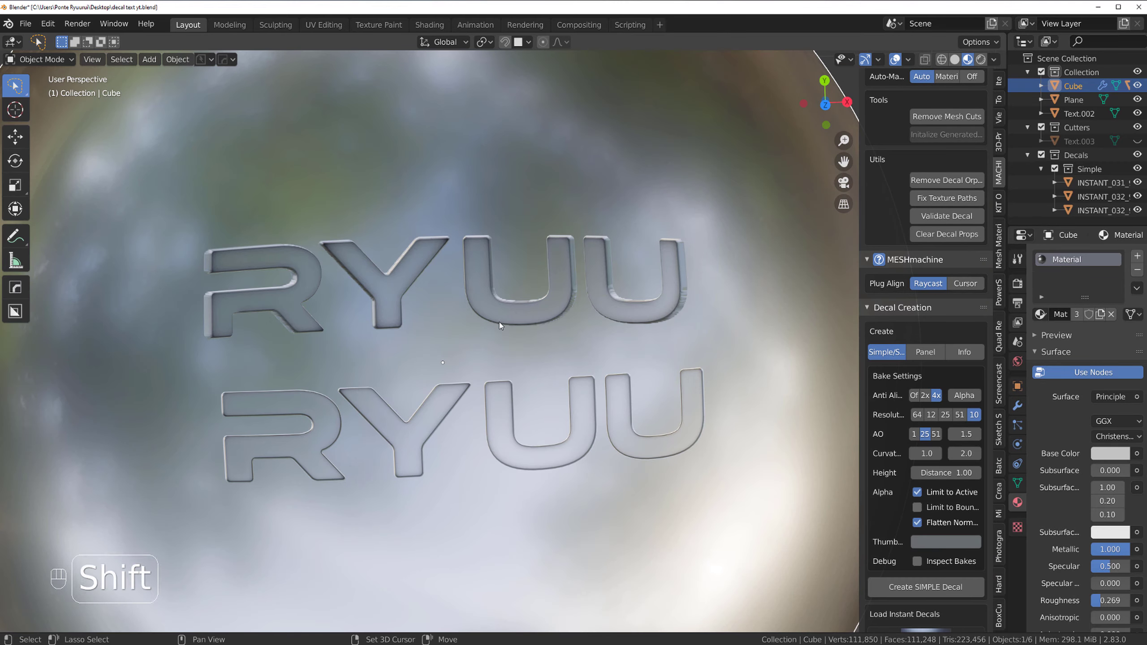
shift+middle_drag(499, 322, 513, 258)
scroll(447, 289, up, 2)
click(455, 321)
scroll(462, 278, up, 1)
click(485, 237)
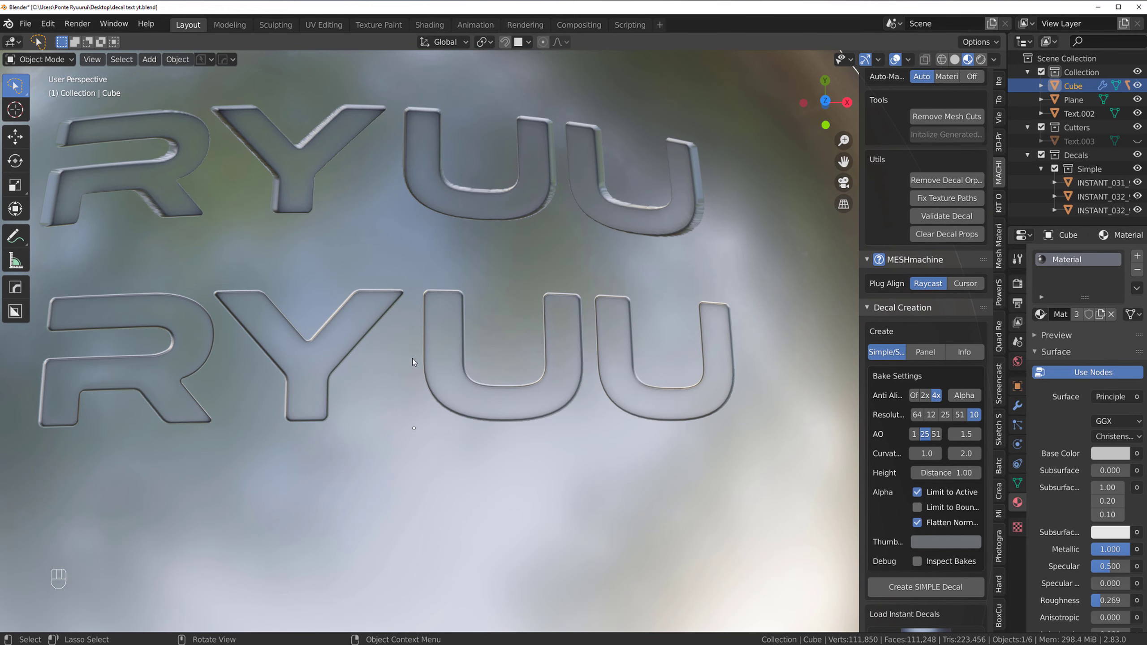
Select the lower projected RYUU decal and compare it with the upper one at several distances and angles
middle_drag(412, 359, 399, 307)
shift+middle_drag(504, 195, 509, 266)
shift+middle_drag(445, 149, 517, 222)
click(460, 404)
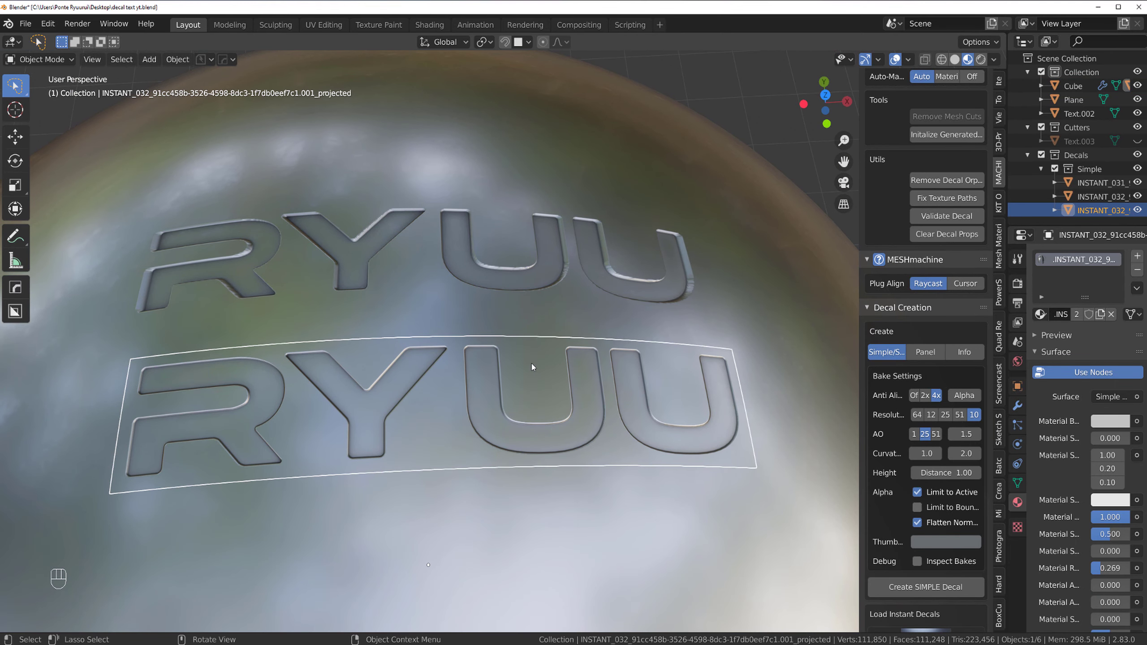
scroll(532, 365, down, 1)
shift+middle_drag(533, 364, 474, 318)
scroll(511, 328, up, 2)
scroll(495, 347, down, 4)
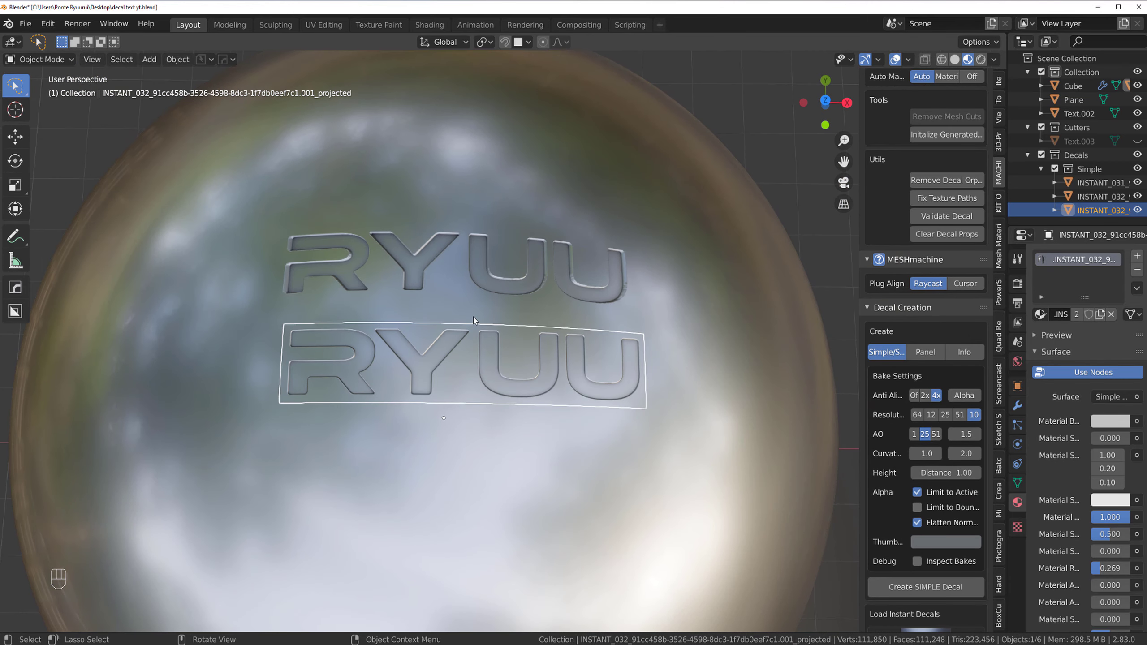
scroll(473, 317, up, 3)
scroll(473, 317, down, 1)
scroll(486, 297, down, 1)
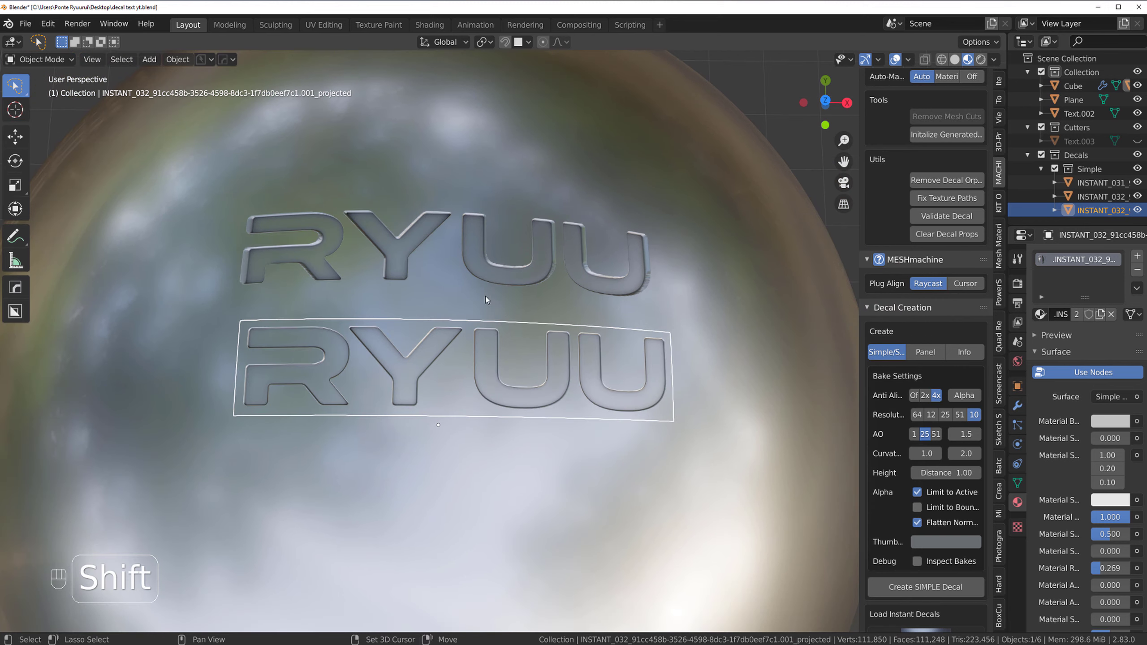
middle_drag(486, 297, 484, 308)
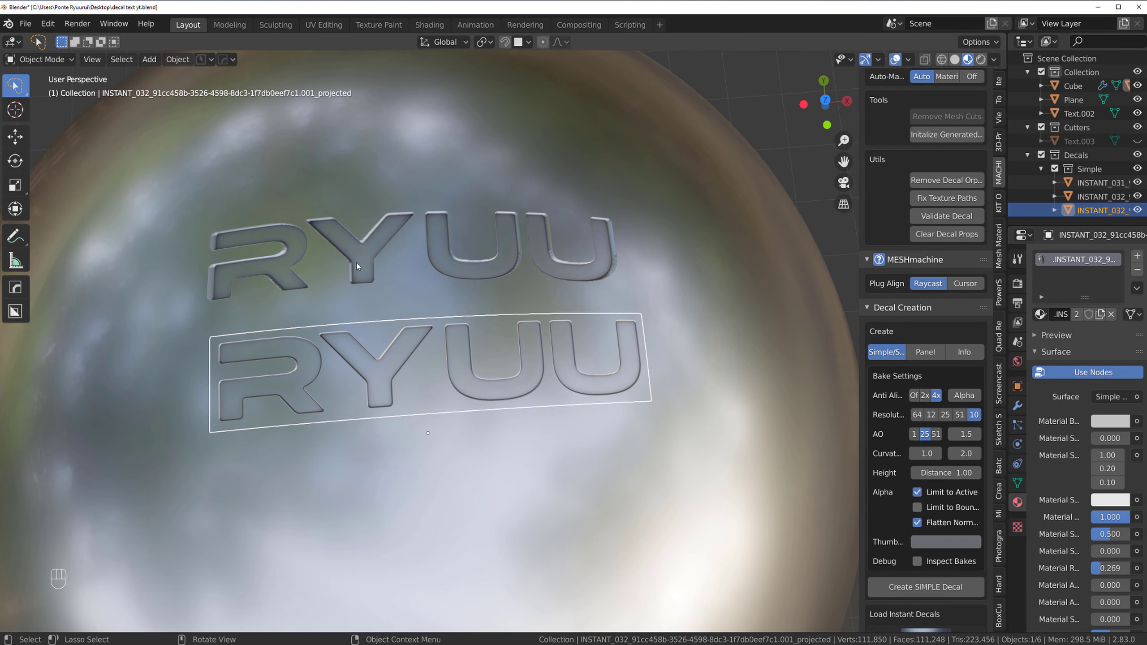
Find DECALmachine in the add-on preferences by searching "dec", review its decal library list and reload options, and close the preferences
click(47, 23)
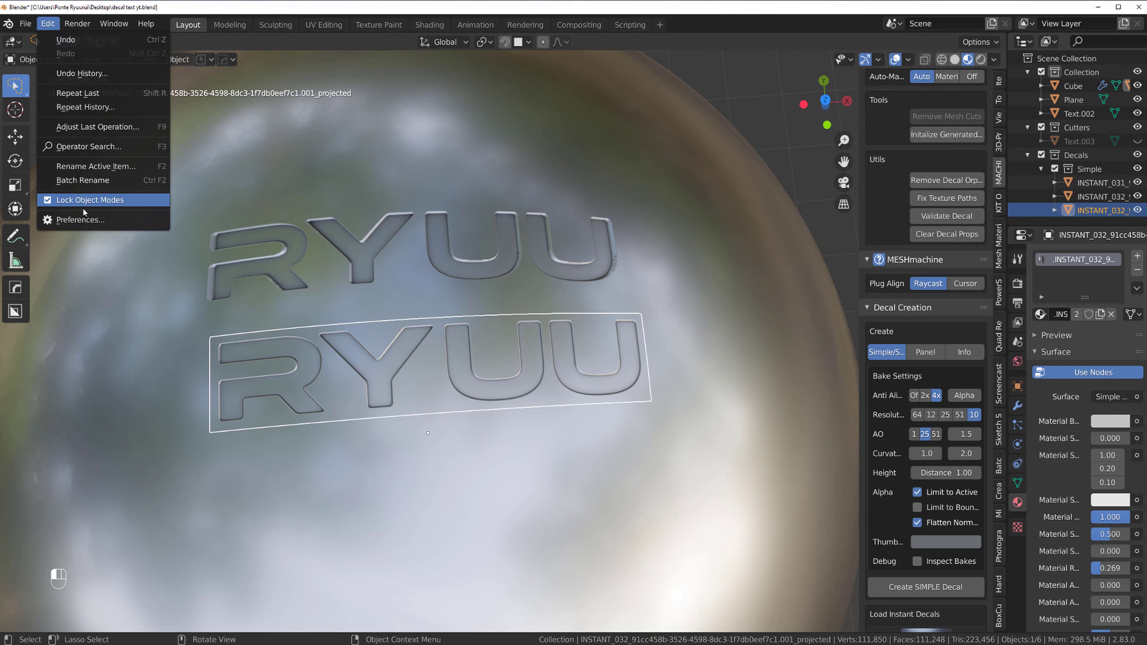
click(86, 221)
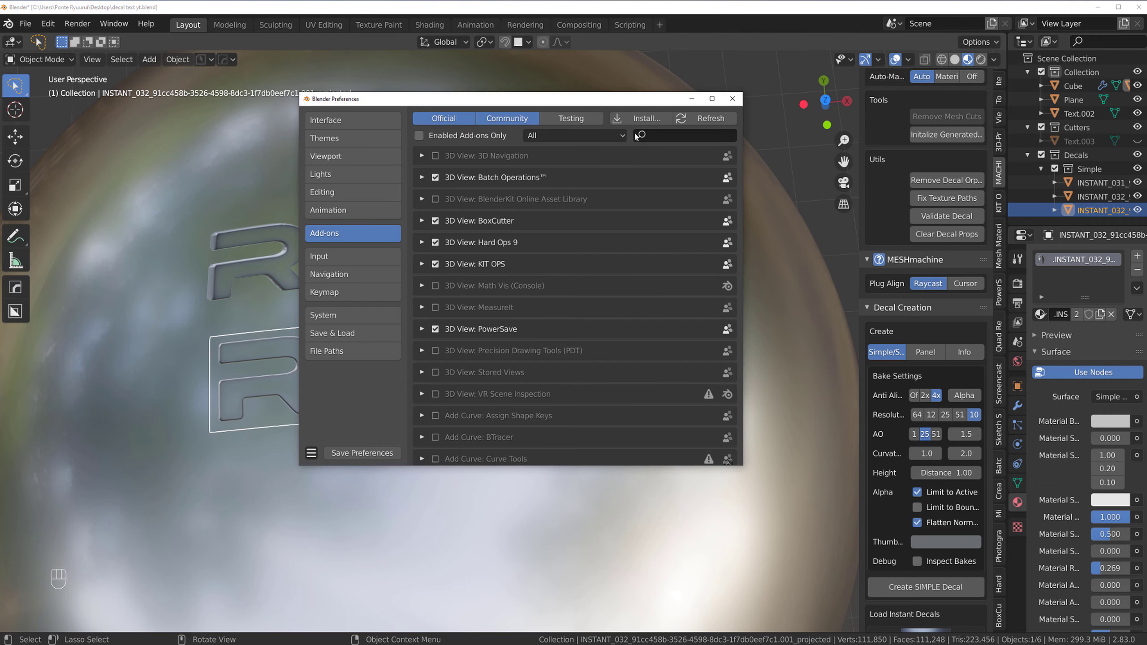
click(655, 139)
text(dec)
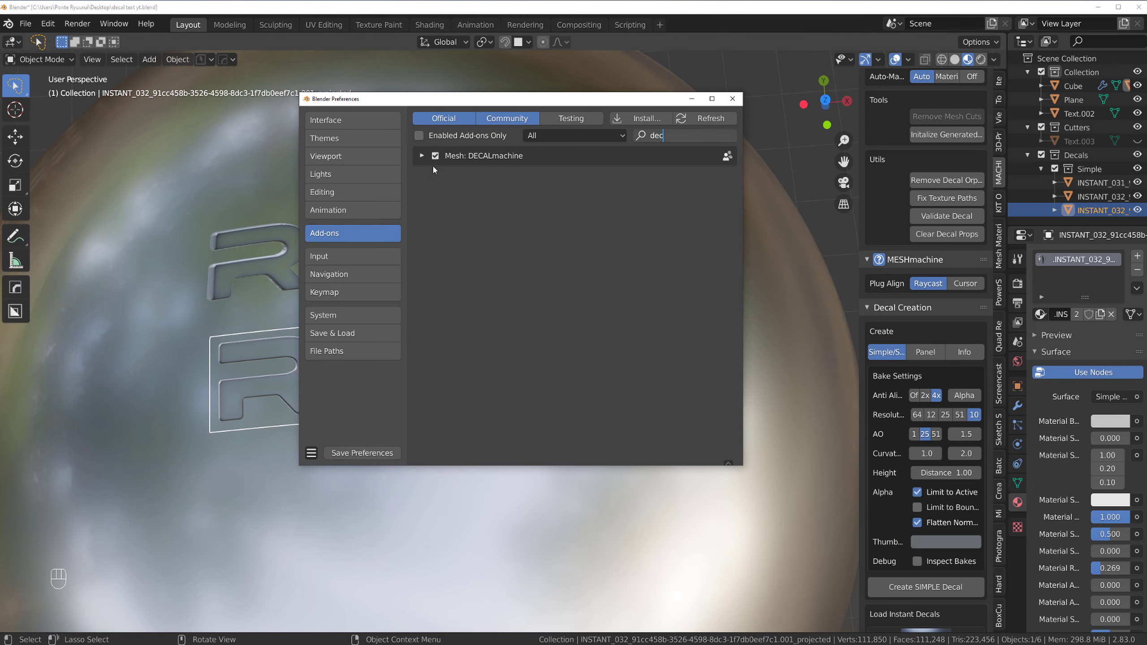
click(424, 152)
scroll(577, 273, down, 10)
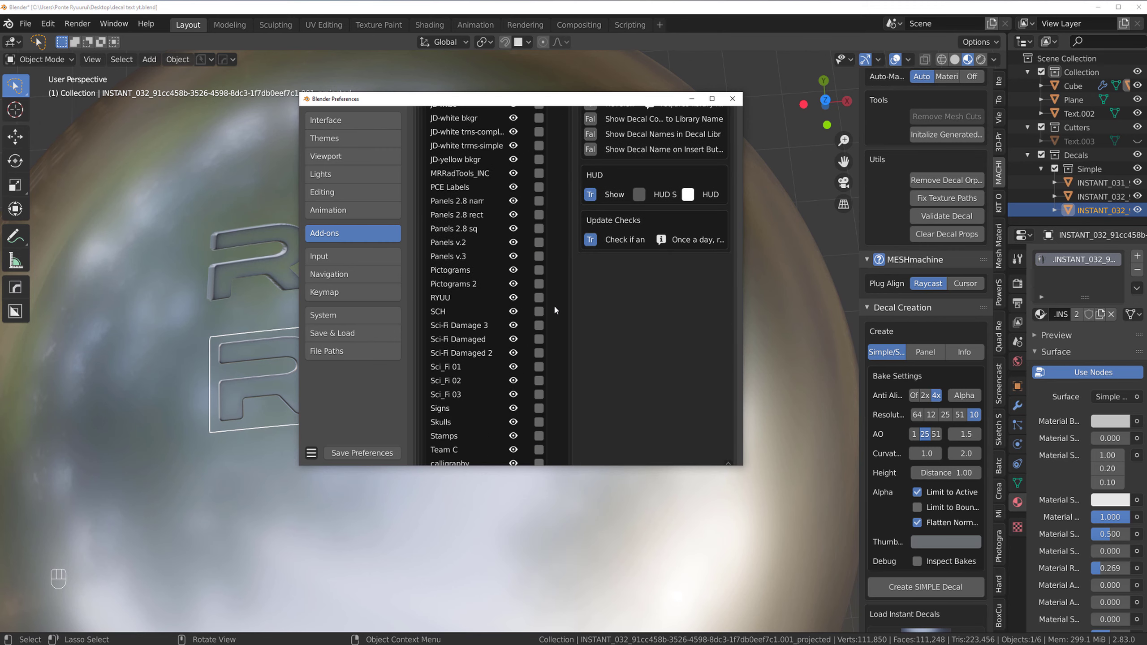
scroll(555, 310, down, 12)
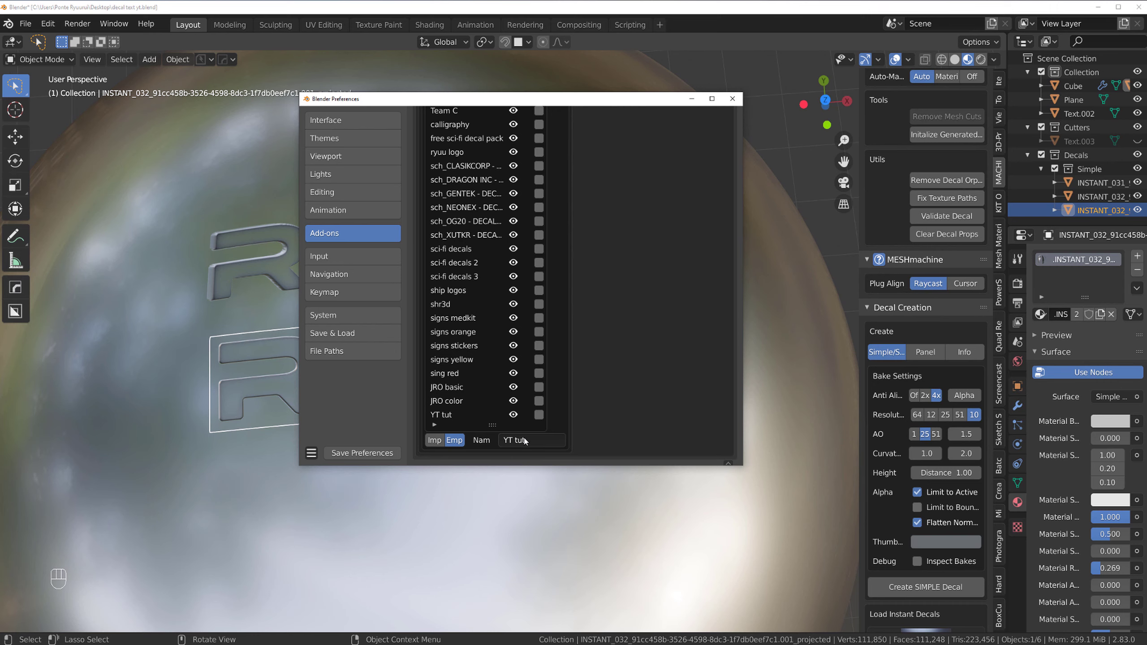
scroll(624, 369, up, 10)
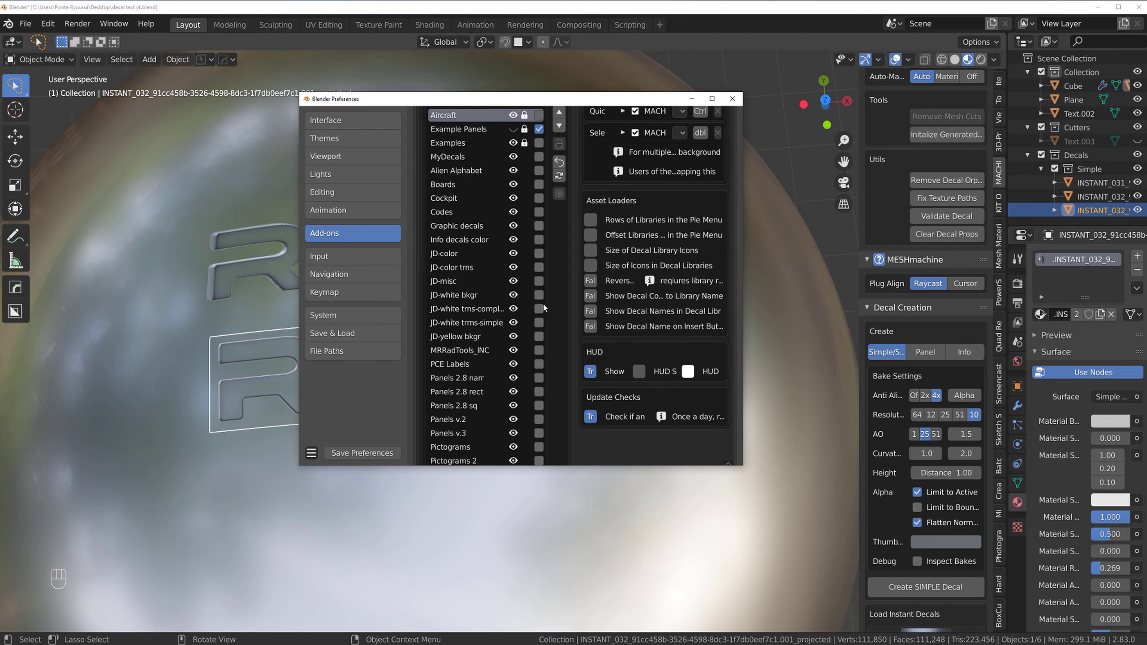
scroll(545, 308, up, 5)
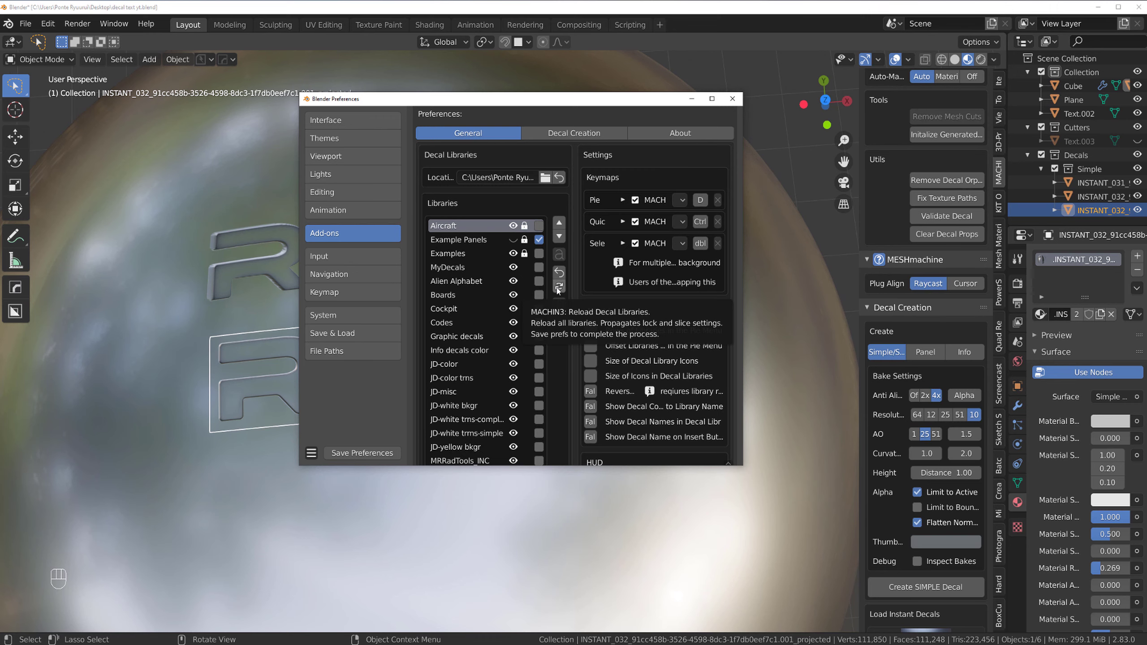
click(733, 99)
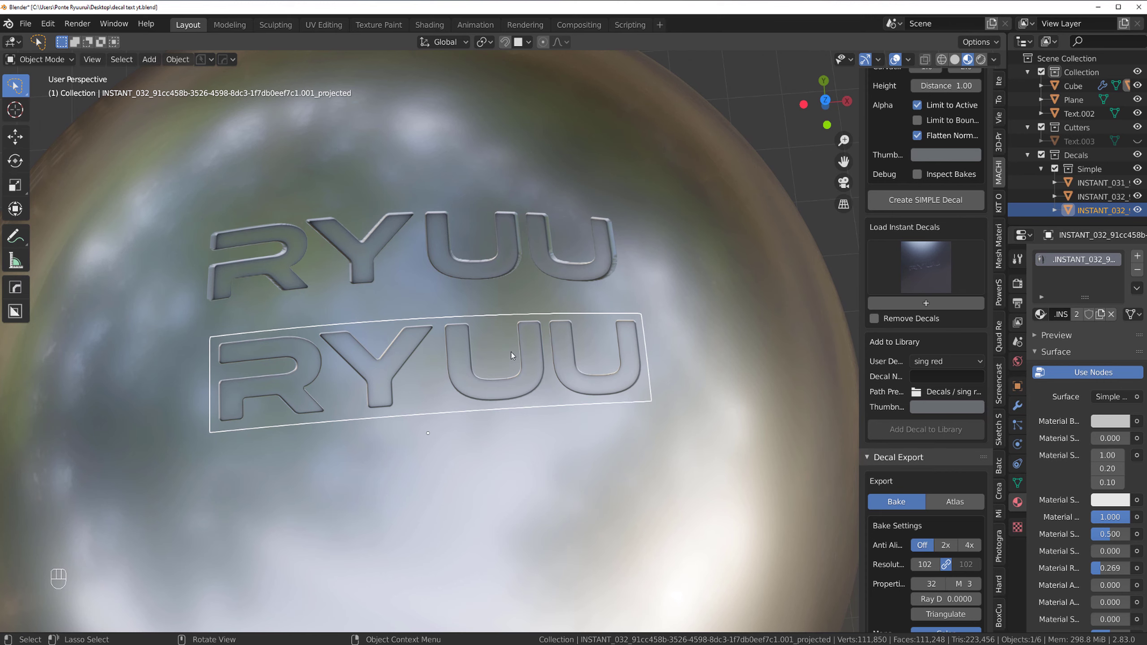
Set the user decal library for adding decals to RYUU
click(941, 363)
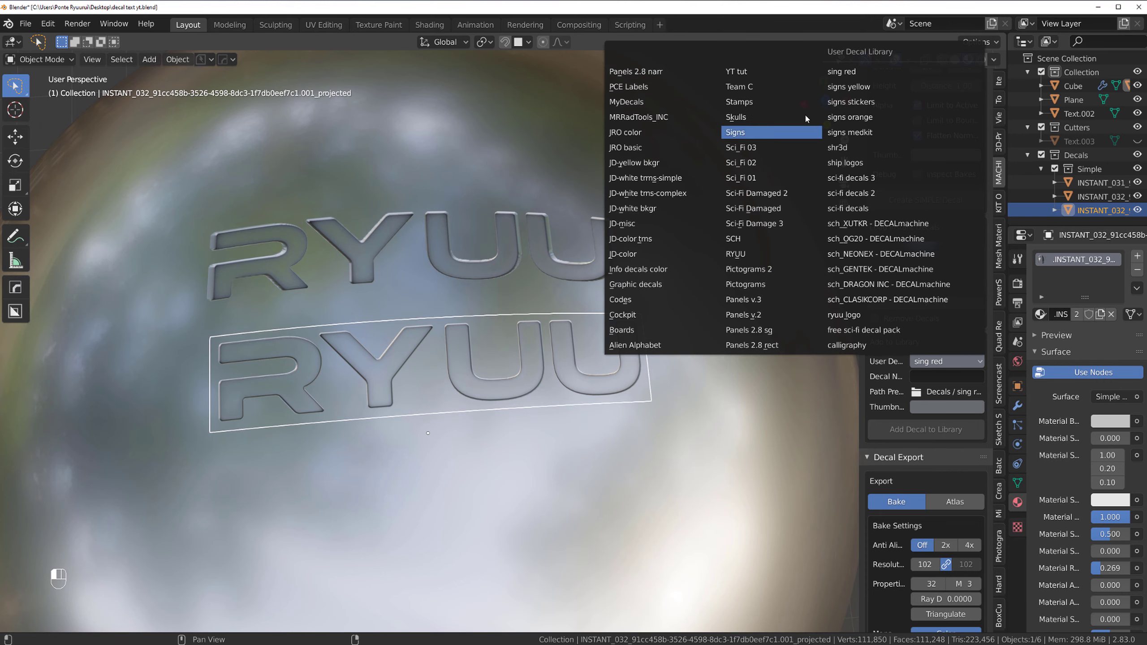
click(762, 71)
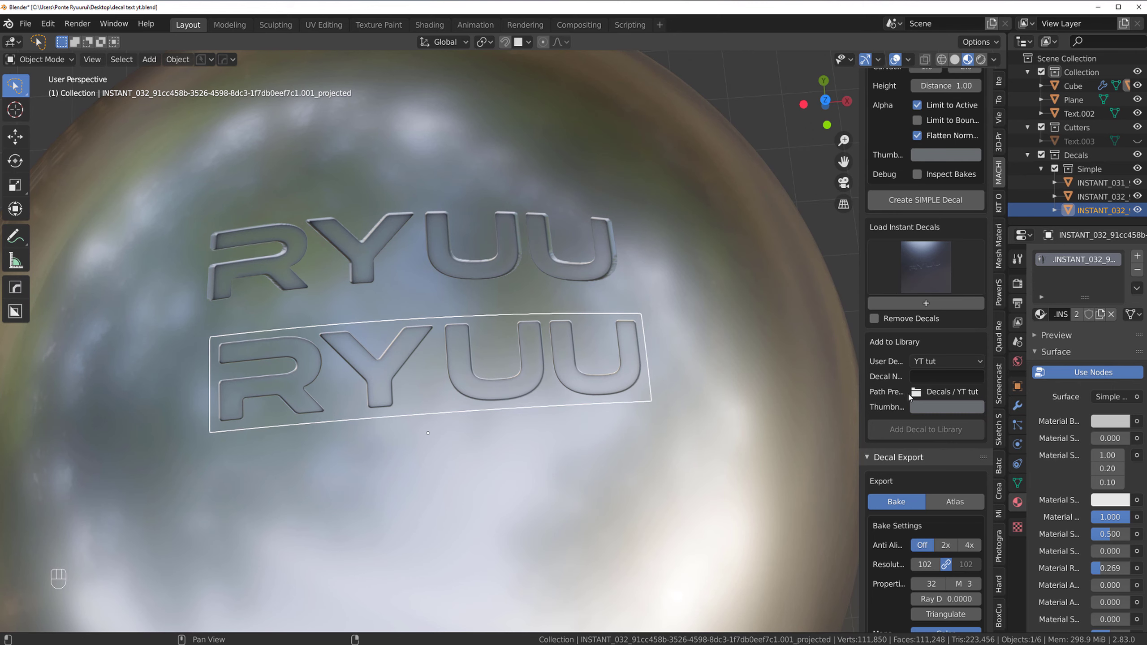
click(933, 366)
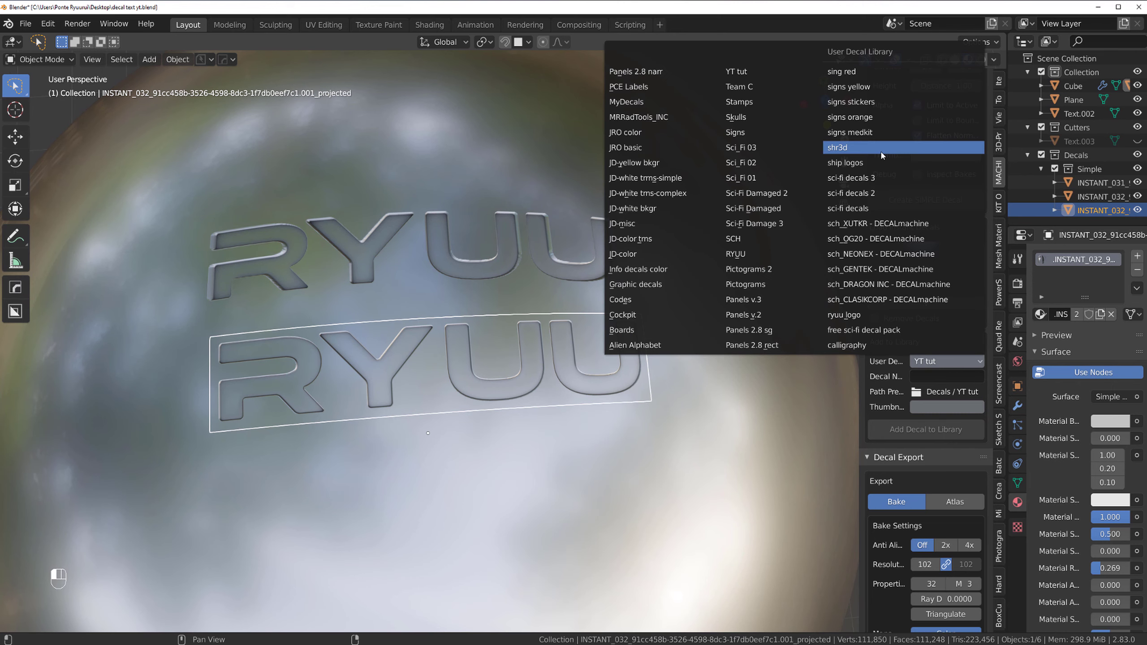
click(735, 254)
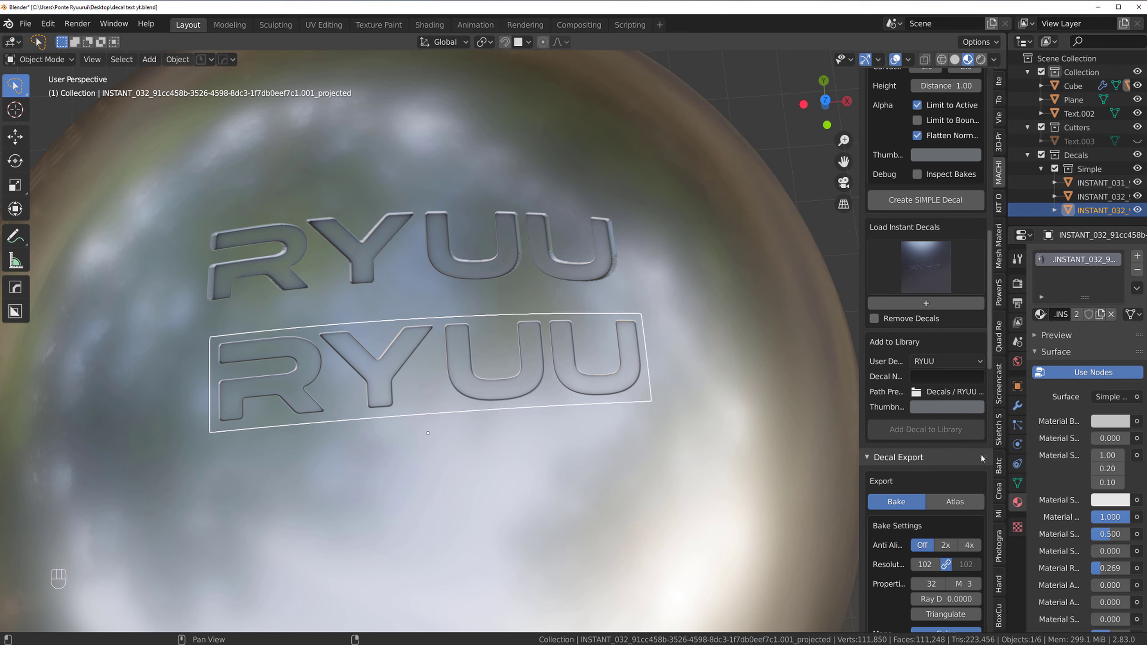
Select the original flat RYUU decal lying on the plate beside the sphere
scroll(852, 400, down, 1)
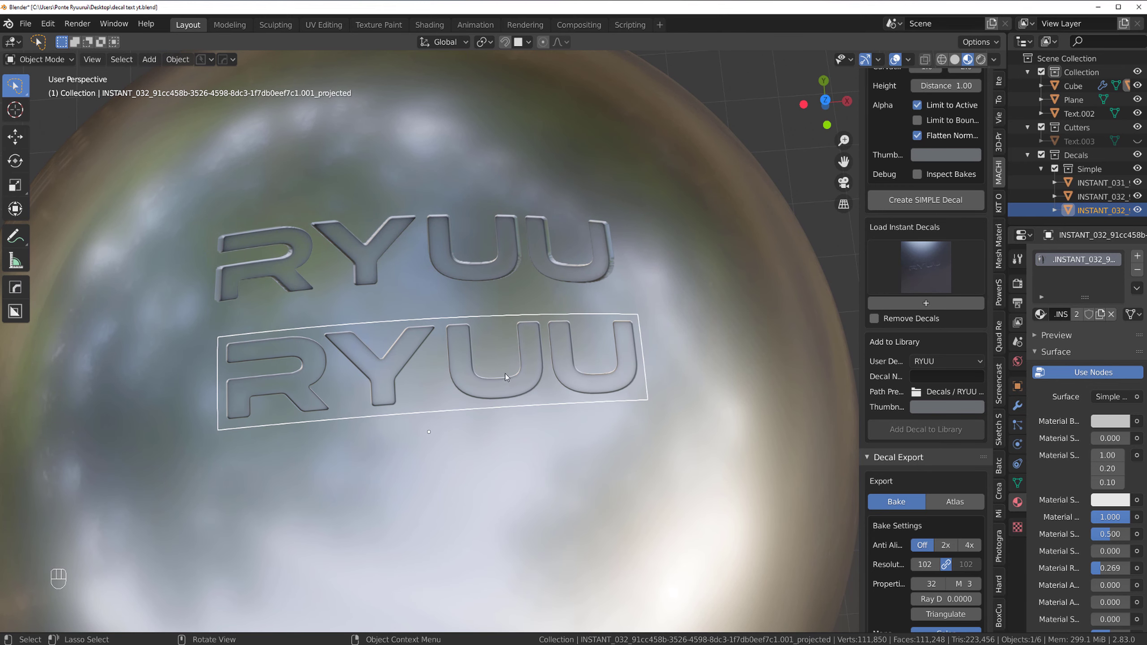
scroll(504, 373, down, 6)
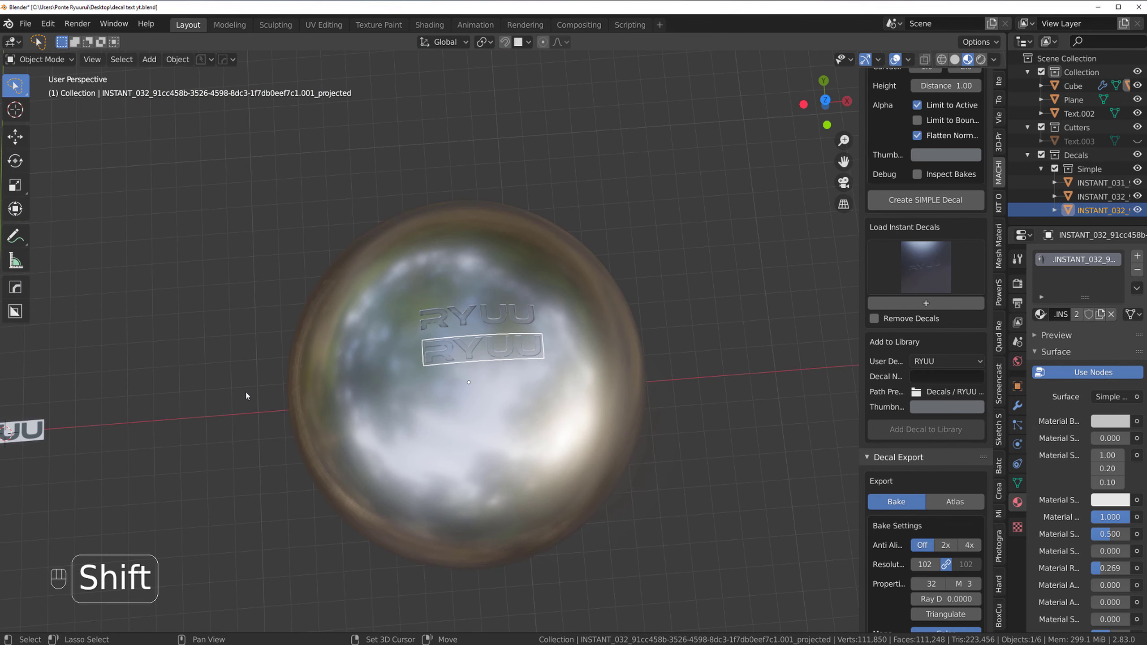
shift+middle_drag(246, 396, 897, 348)
scroll(699, 444, up, 6)
shift+middle_drag(603, 515, 527, 429)
scroll(549, 312, up, 7)
scroll(527, 429, down, 3)
click(536, 343)
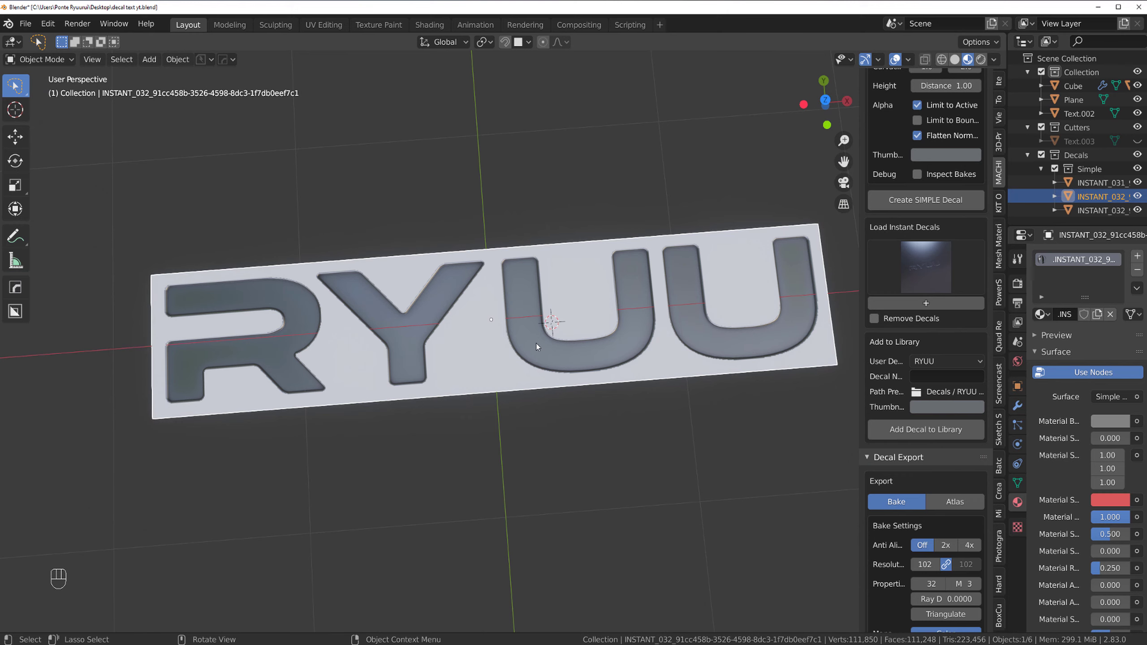
click(536, 340)
click(536, 340)
scroll(552, 344, down, 2)
key(g)
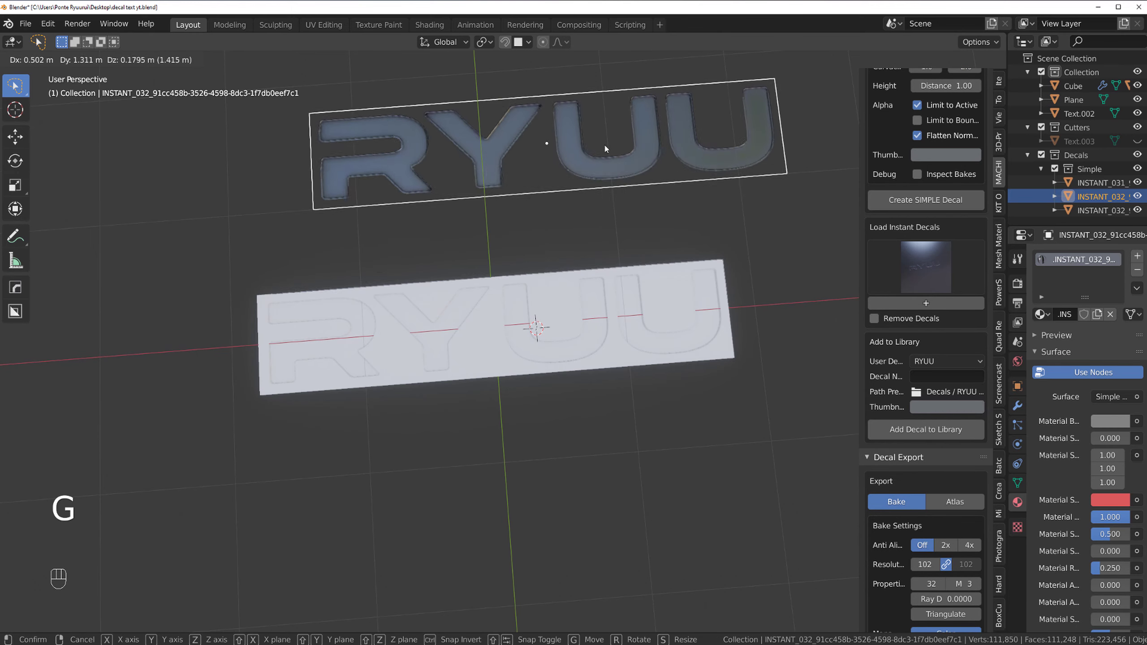
right_click(591, 147)
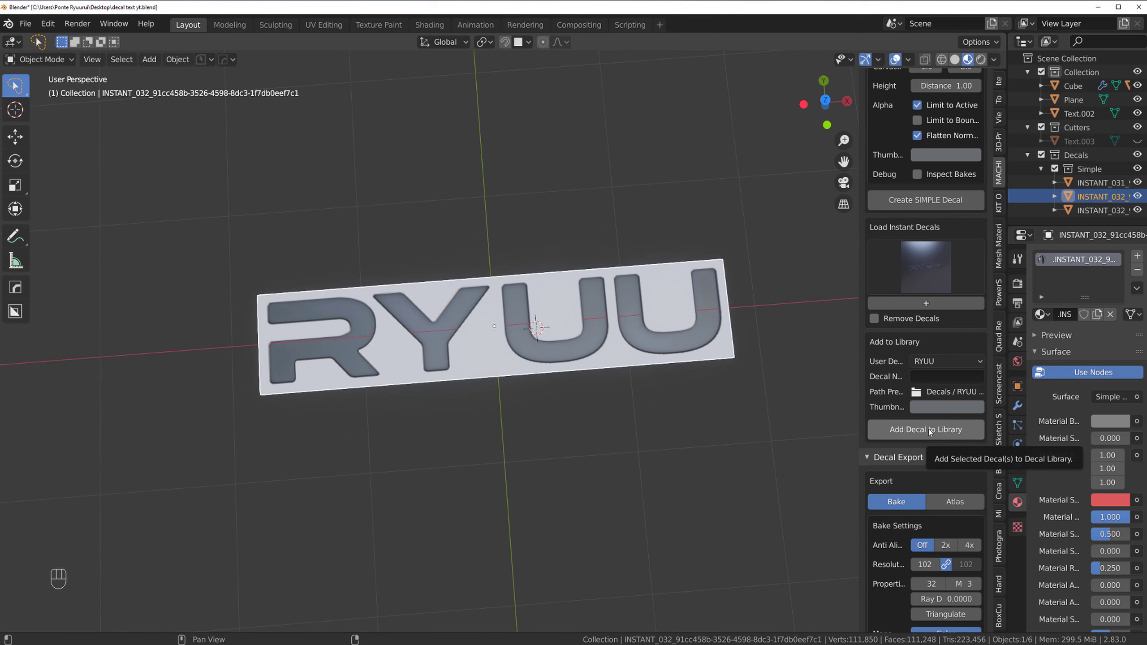
Add the selected flat RYUU decal to the RYUU library without giving it a name
scroll(921, 427, down, 4)
scroll(912, 424, up, 3)
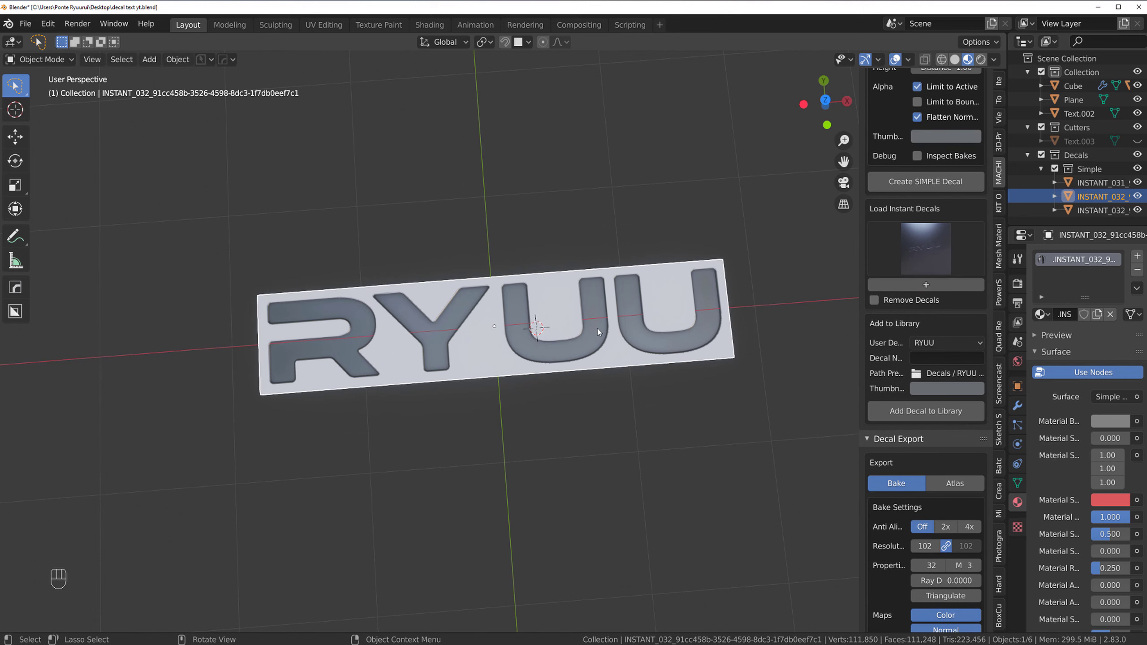
scroll(601, 330, up, 3)
click(926, 411)
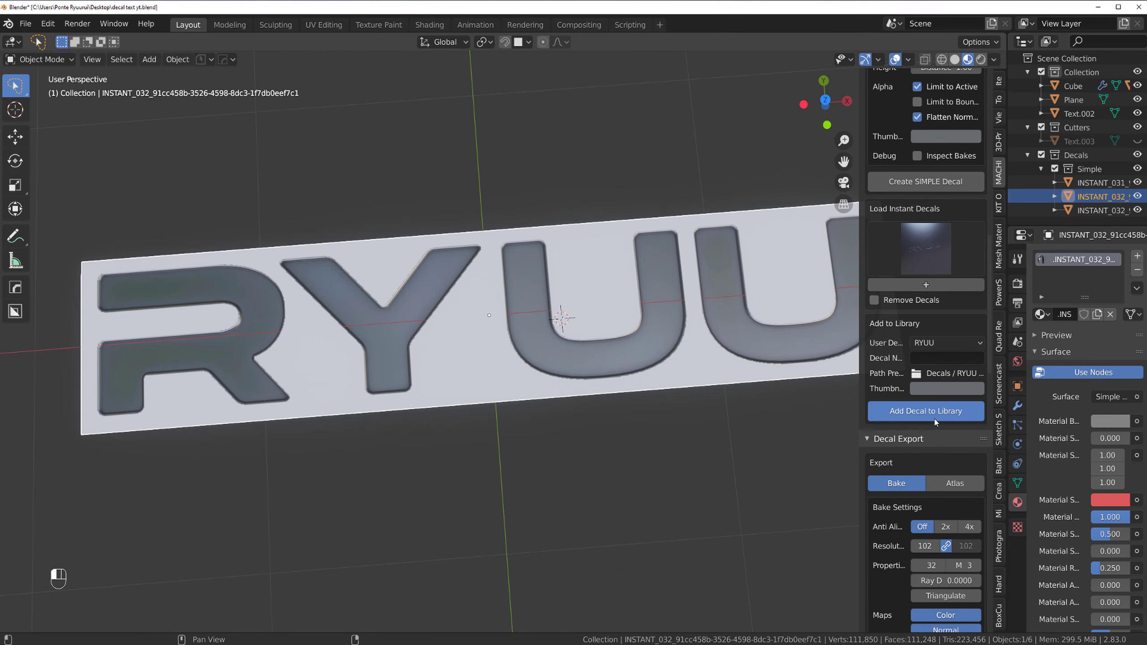
Look over the projected texts on the sphere and the flat decal on its plate
scroll(633, 374, down, 14)
shift+middle_drag(633, 332, 426, 360)
scroll(699, 304, up, 3)
shift+middle_drag(699, 302, 428, 319)
scroll(428, 319, up, 4)
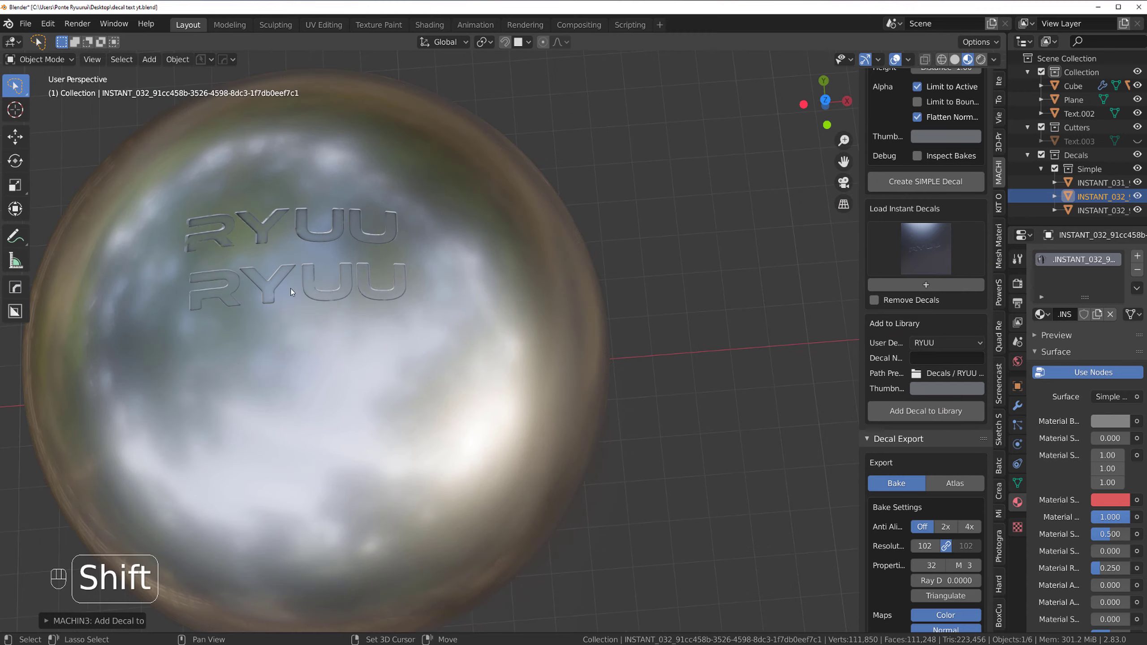
shift+middle_drag(138, 282, 558, 320)
scroll(559, 323, down, 5)
shift+middle_drag(441, 359, 659, 342)
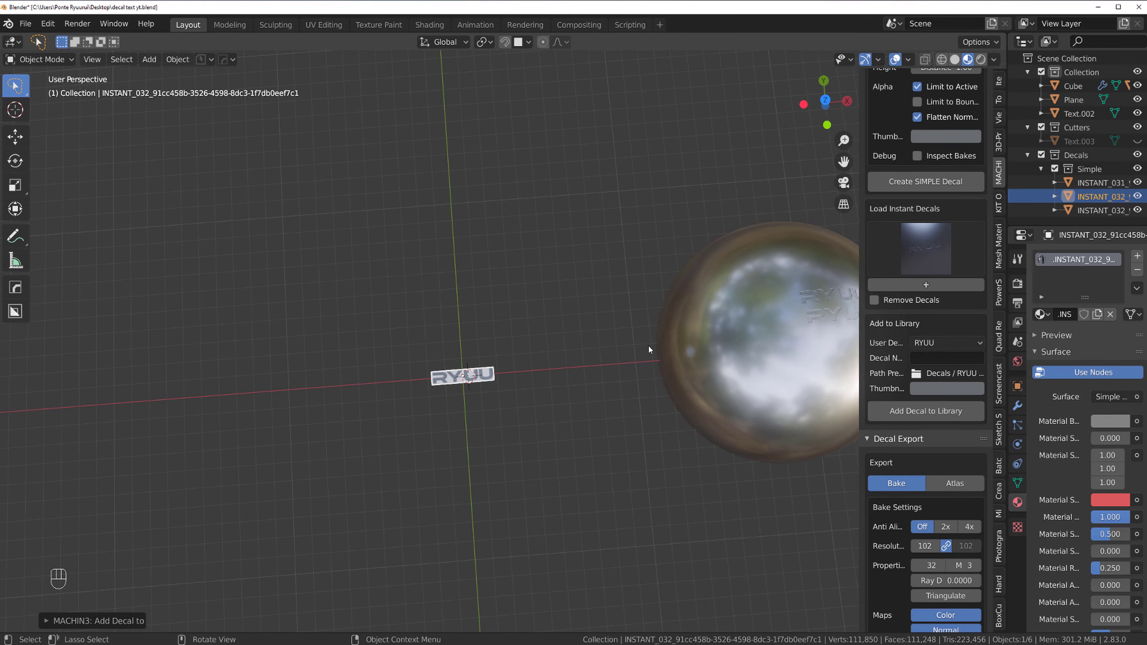
scroll(463, 394, up, 6)
scroll(446, 427, down, 4)
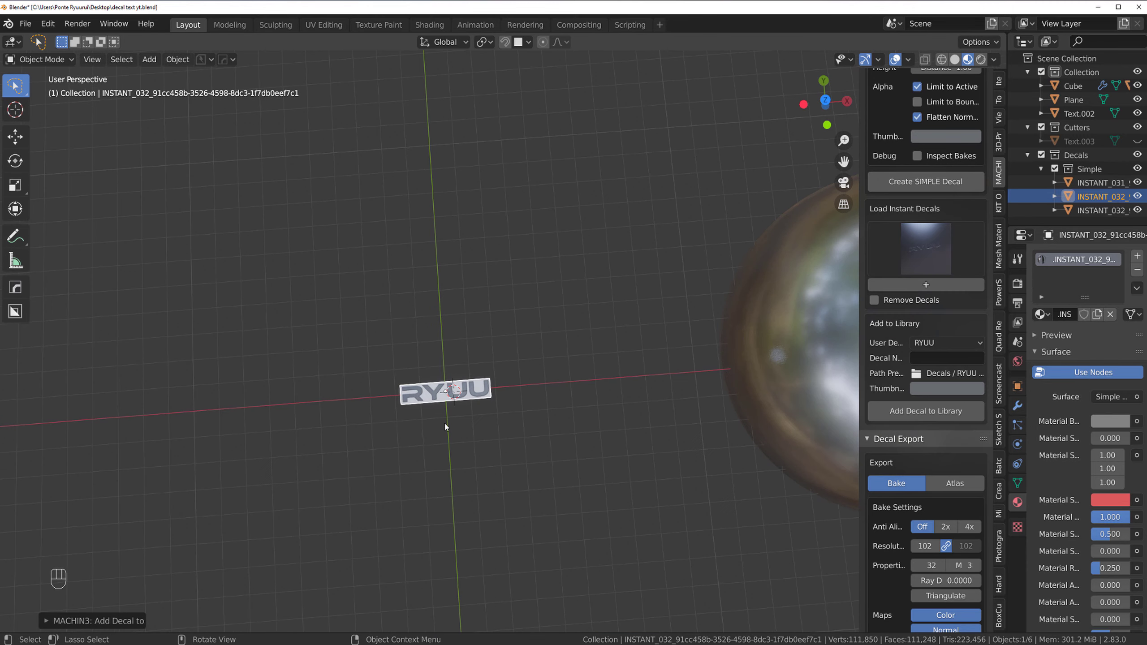
shift+middle_drag(647, 352, 484, 336)
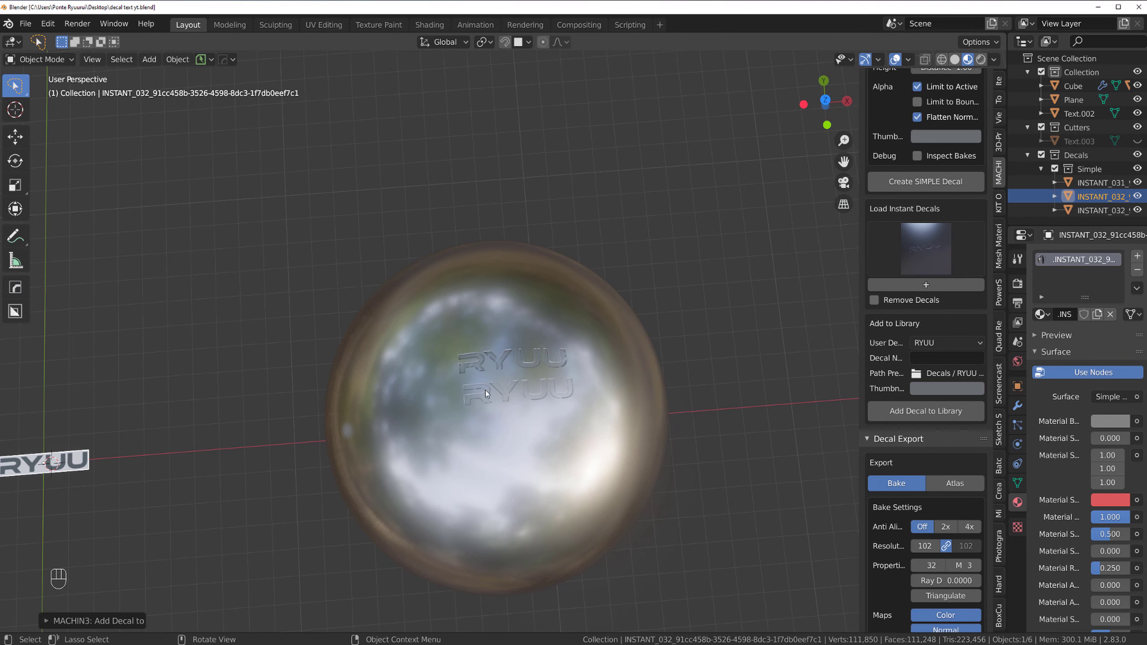
shift+middle_drag(386, 406, 804, 373)
scroll(477, 406, up, 2)
shift+middle_drag(477, 405, 576, 271)
scroll(587, 289, up, 3)
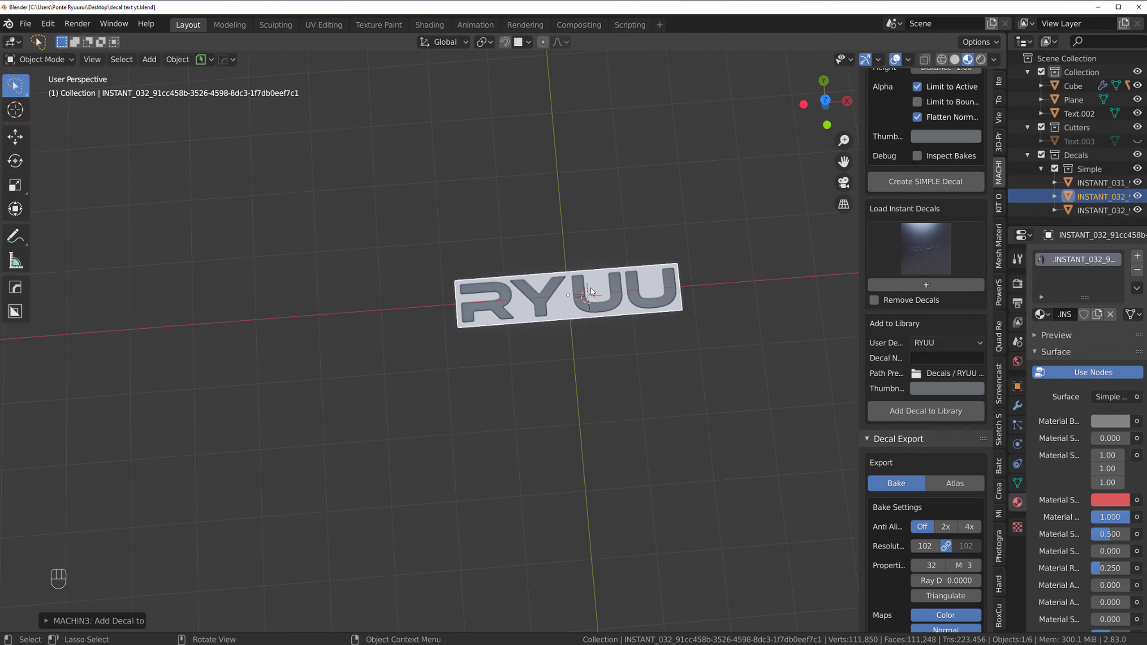
Delete the selected object and insert the newly added RYUU decal from the RYUU decal library
key(x)
key(x)
key(d)
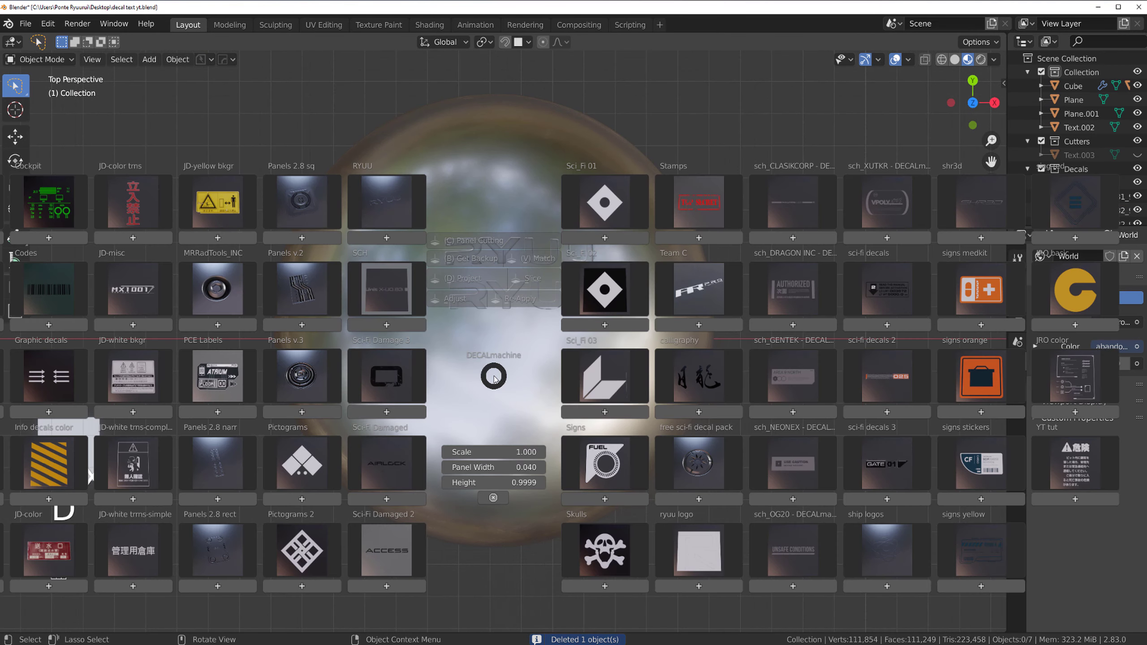
click(389, 211)
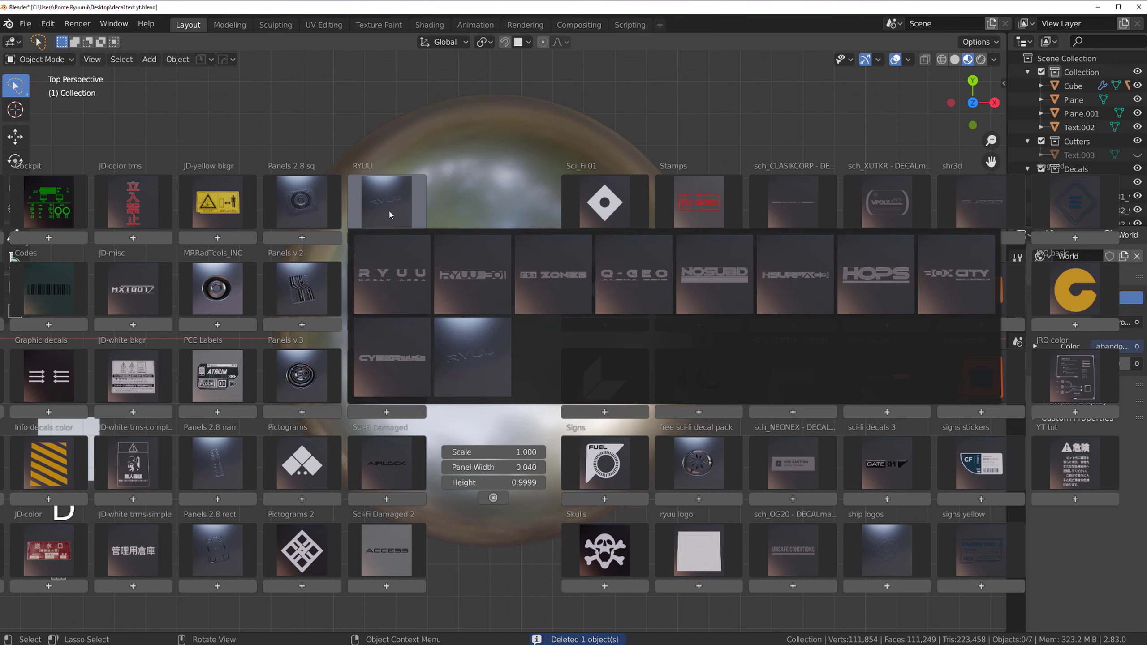
click(394, 200)
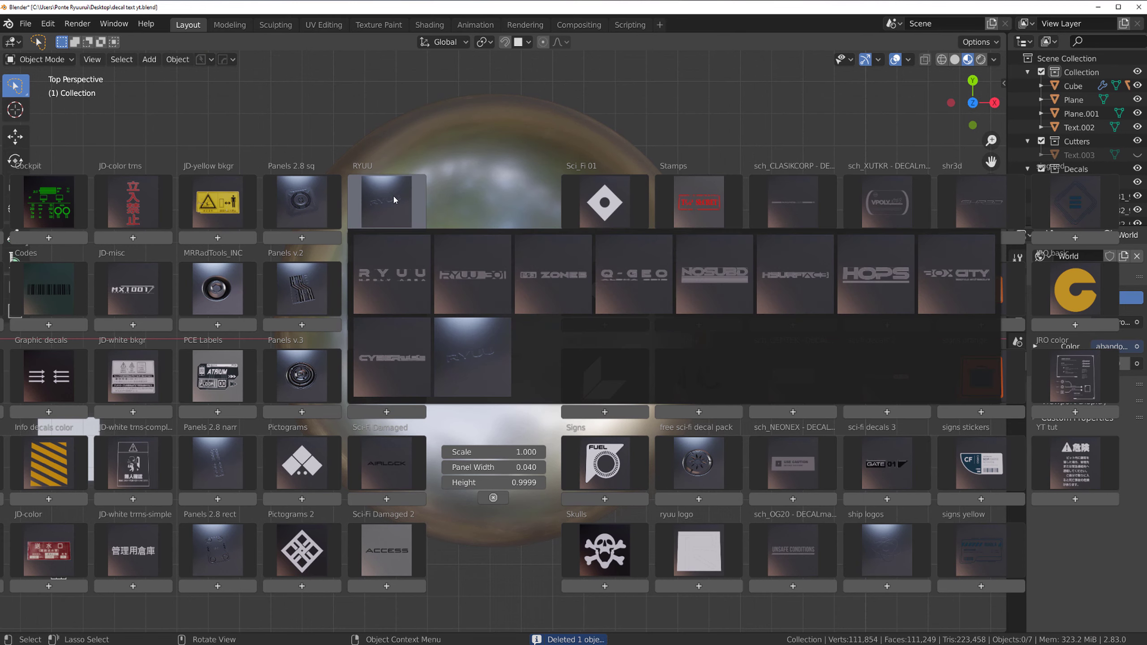
click(473, 366)
Move the inserted RYUU decal slightly across the sphere, below the two projected texts, and inspect it up close
scroll(501, 378, up, 5)
middle_drag(536, 392, 503, 305)
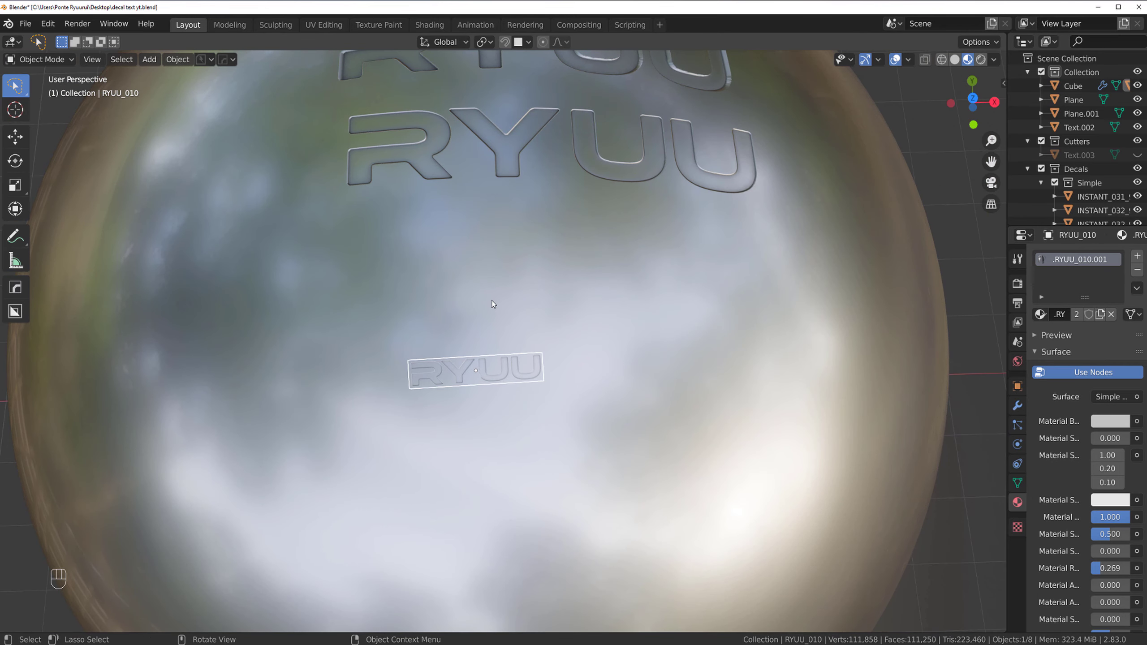
key(g)
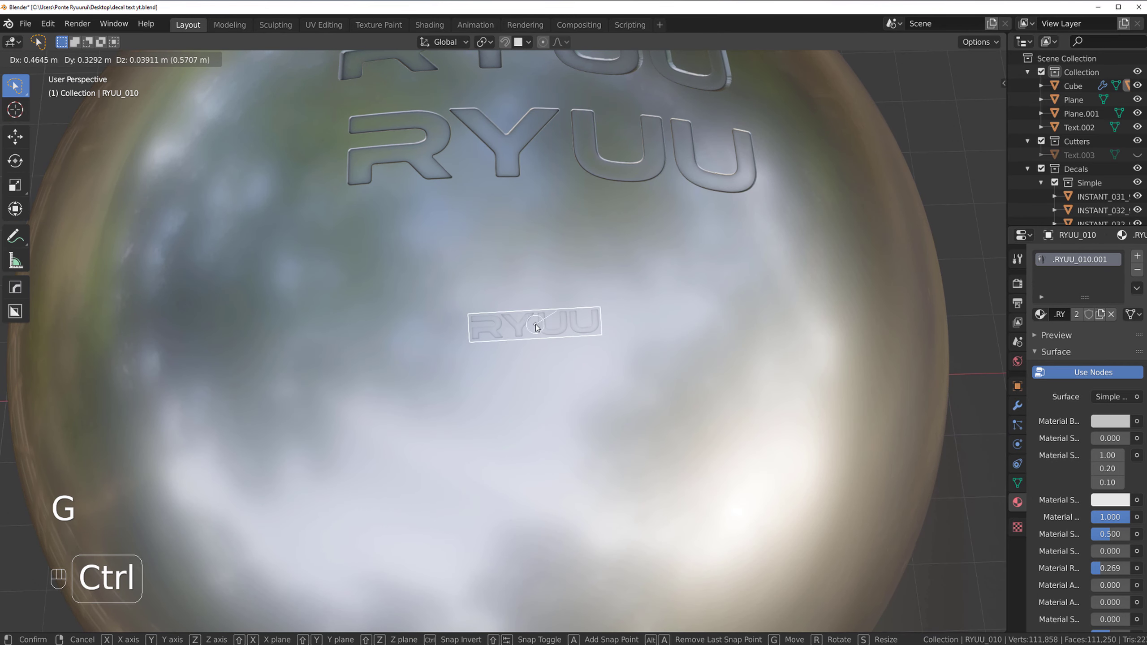
click(565, 325)
scroll(571, 325, up, 1)
scroll(571, 324, up, 6)
shift+middle_drag(576, 338, 493, 412)
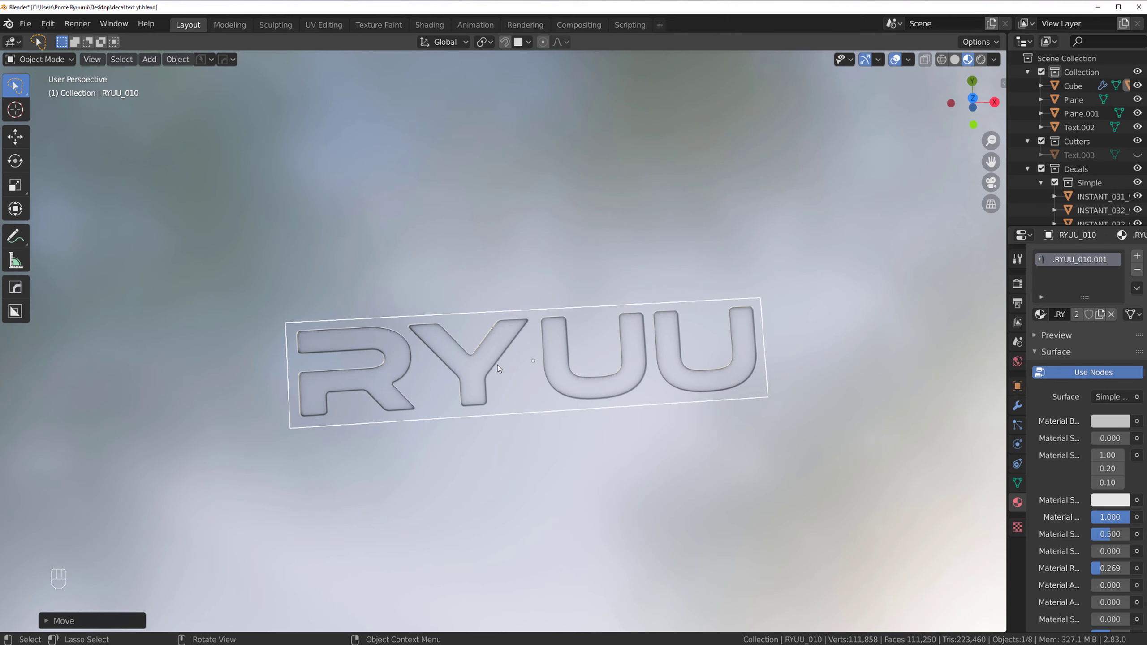
scroll(498, 368, down, 2)
key(d)
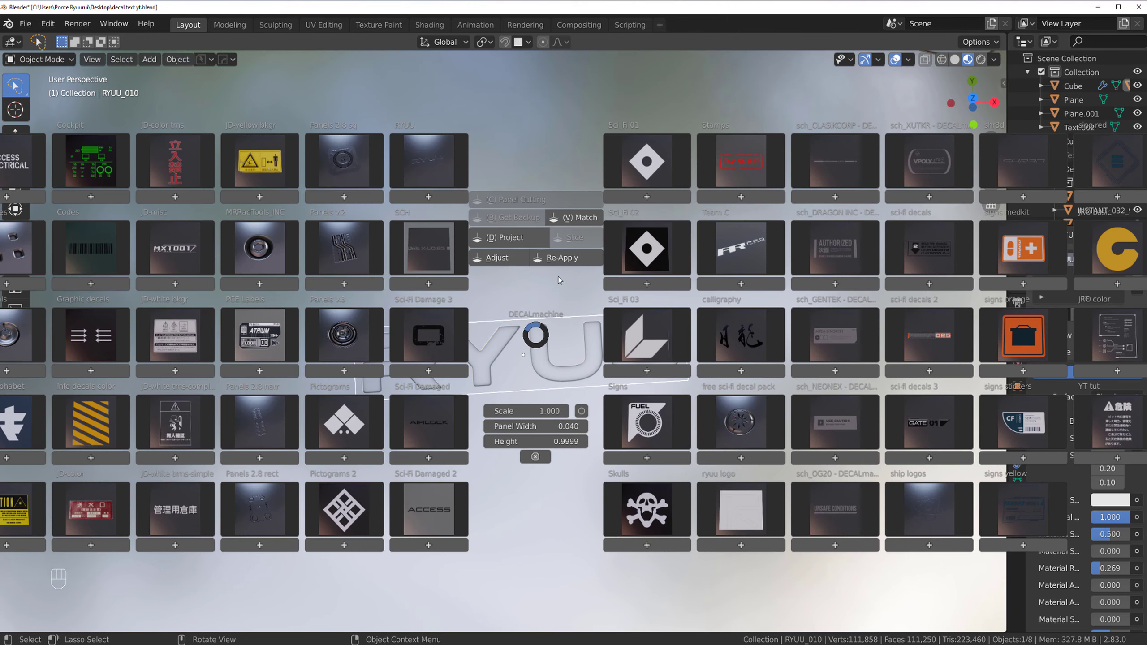
key(Escape)
Select the small square plane beside the sphere and insert the RYUU decal from the RYUU decal library onto it
scroll(493, 325, down, 14)
shift+middle_drag(374, 383, 622, 252)
scroll(542, 285, up, 4)
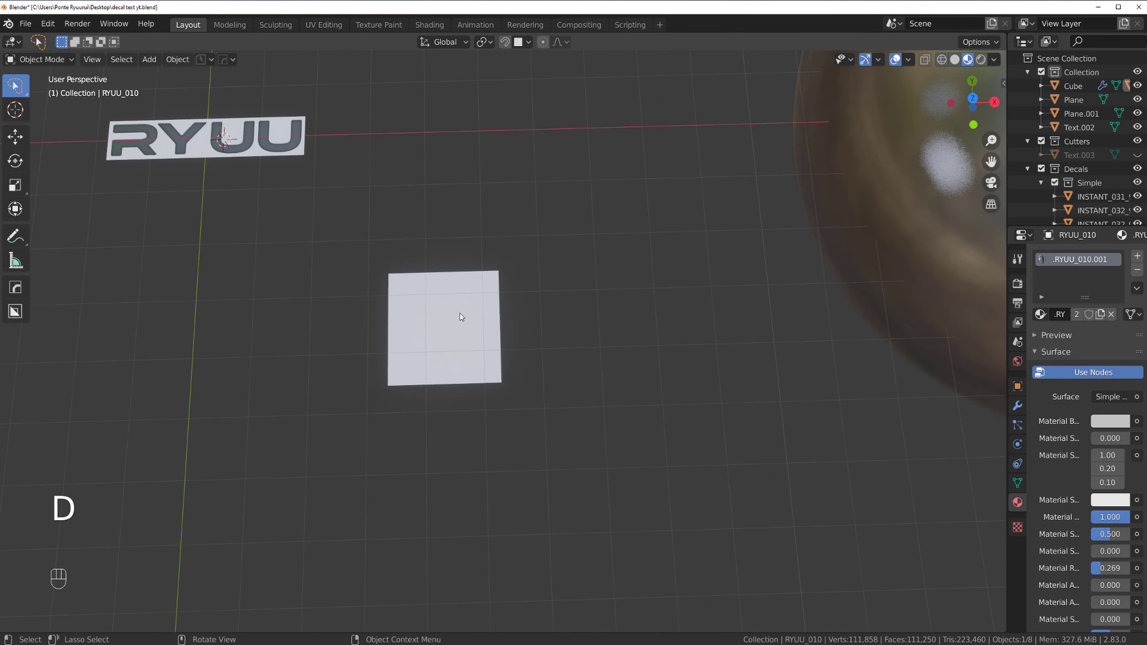
click(460, 317)
scroll(459, 315, up, 3)
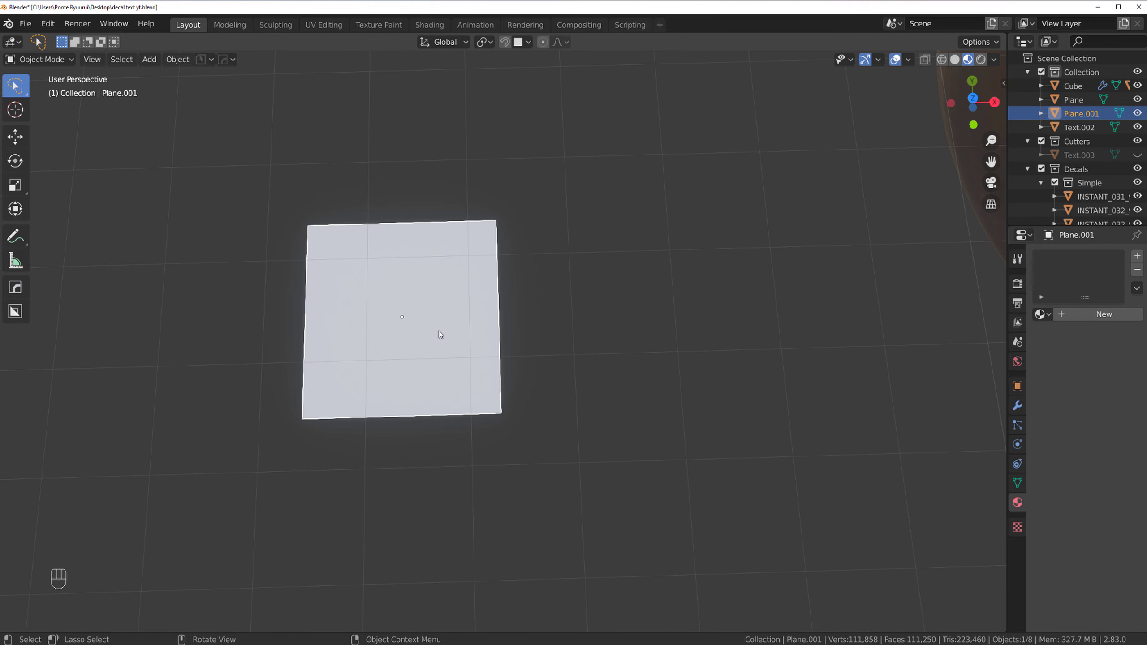
key(d)
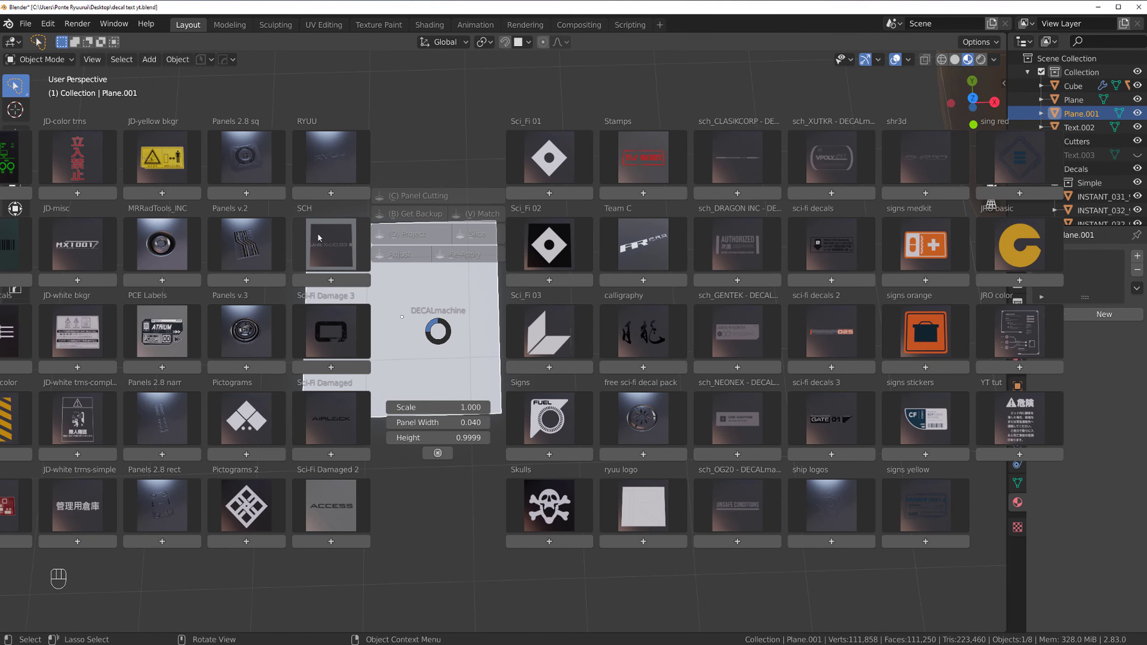
click(328, 192)
scroll(390, 262, up, 3)
shift+middle_drag(389, 262, 708, 324)
Switch to the top orthographic view and move the inserted decal to the upper-right part of the square plane
key(grave)
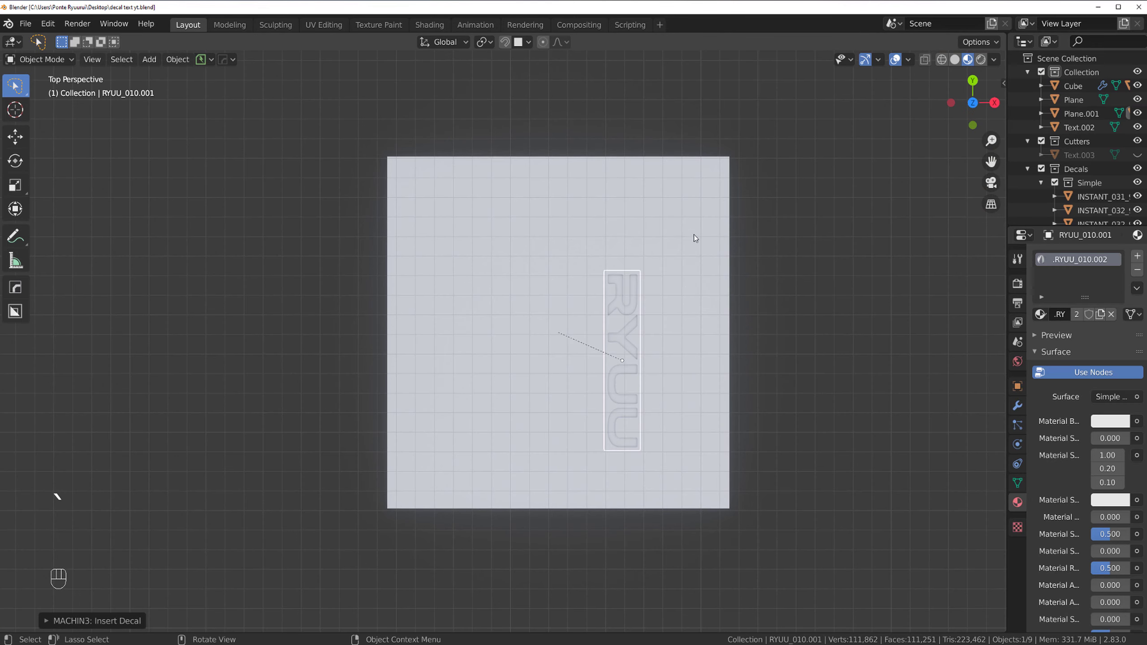
key(KP_5)
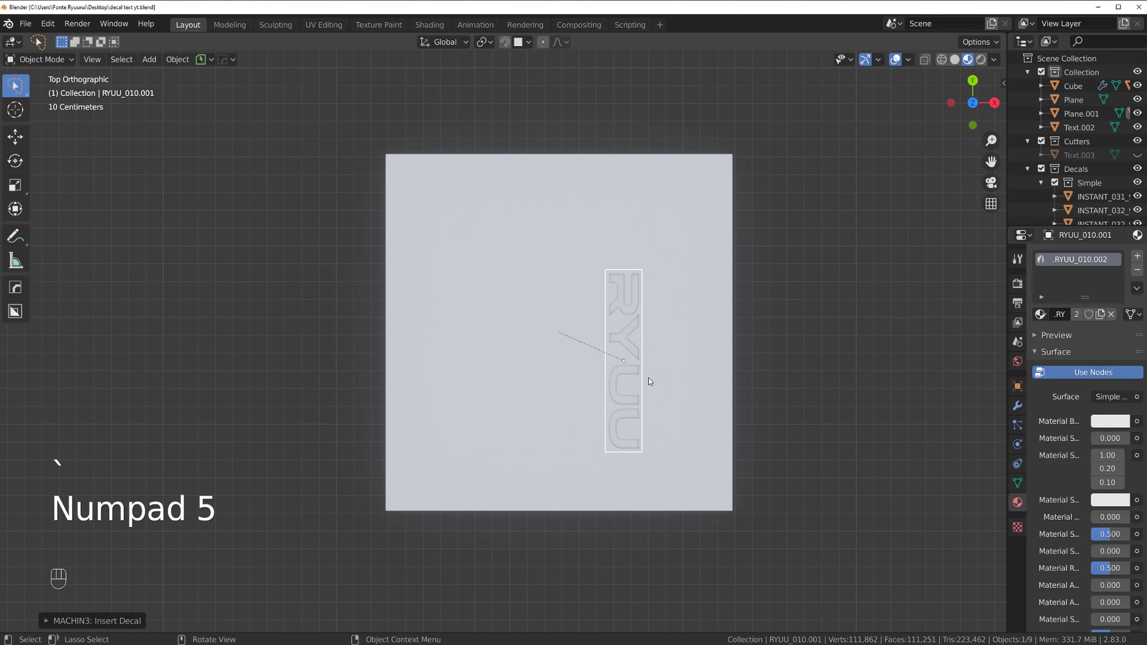
key(g)
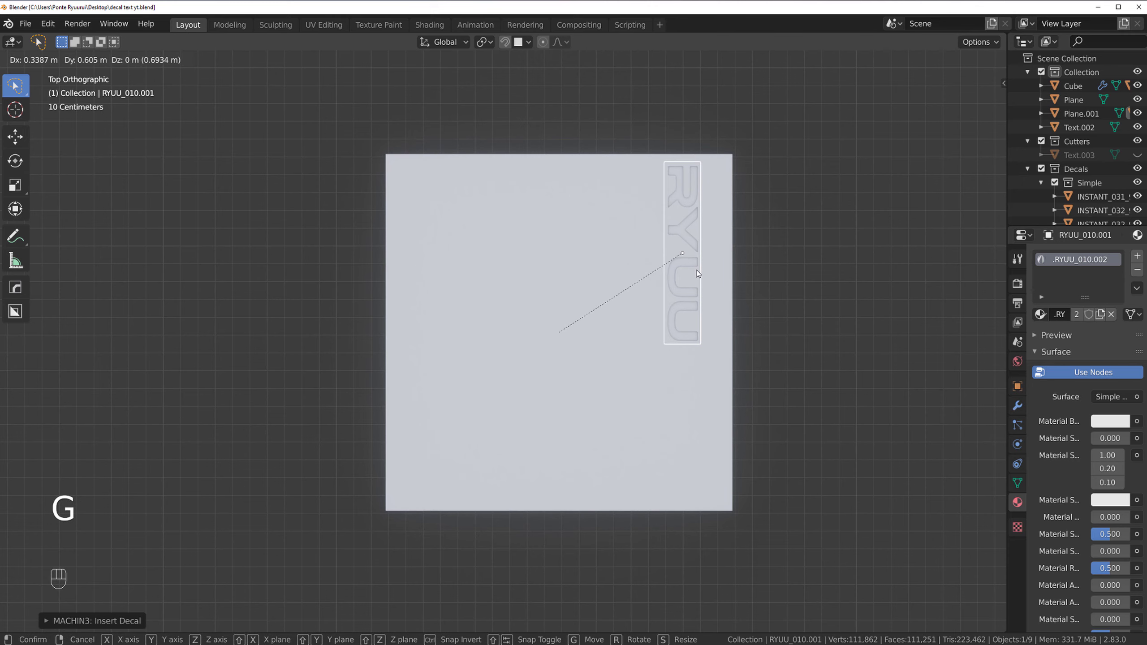
click(699, 266)
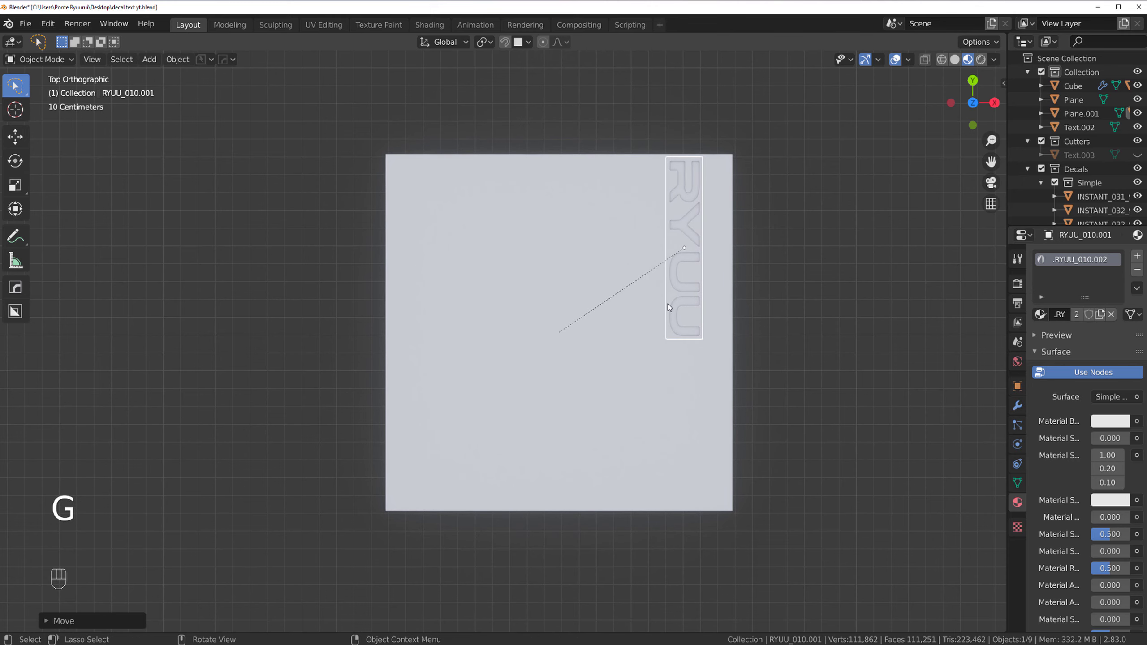
Project the small RYUU decal below the two larger texts onto the sphere and select the projected copy
scroll(669, 307, down, 10)
shift+middle_drag(776, 247, 530, 395)
scroll(379, 237, up, 7)
click(505, 341)
scroll(504, 341, up, 10)
shift+middle_drag(454, 308, 552, 315)
scroll(539, 360, up, 5)
scroll(540, 360, down, 2)
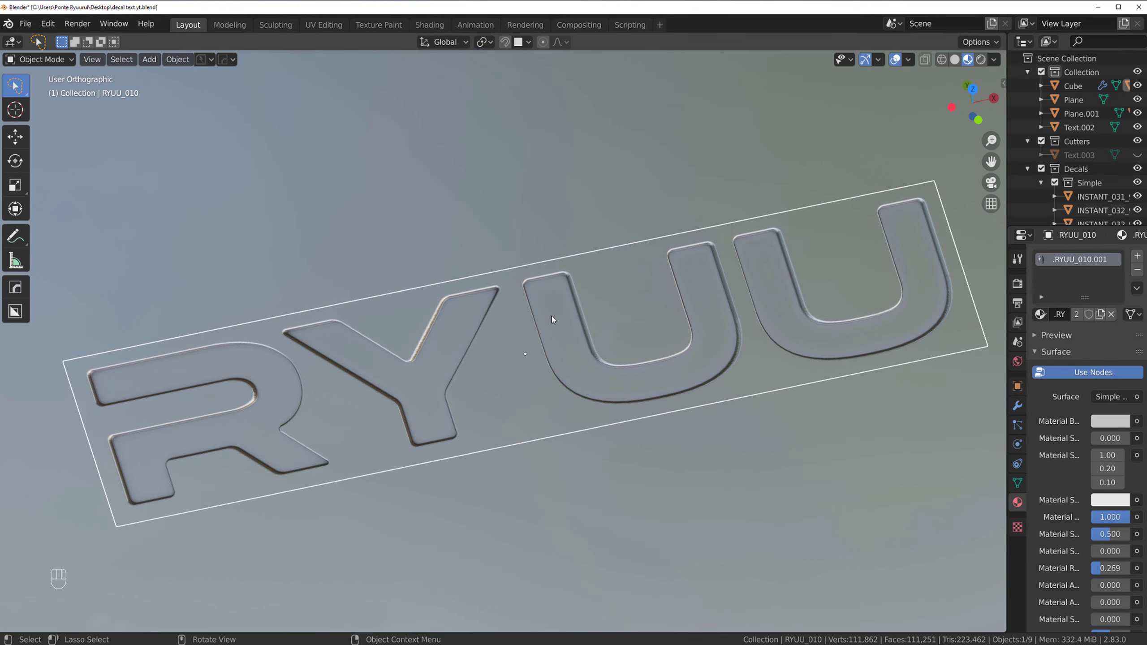
key(d)
alt+click(546, 217)
middle_drag(548, 222, 566, 251)
shift+middle_drag(519, 208, 557, 453)
click(557, 318)
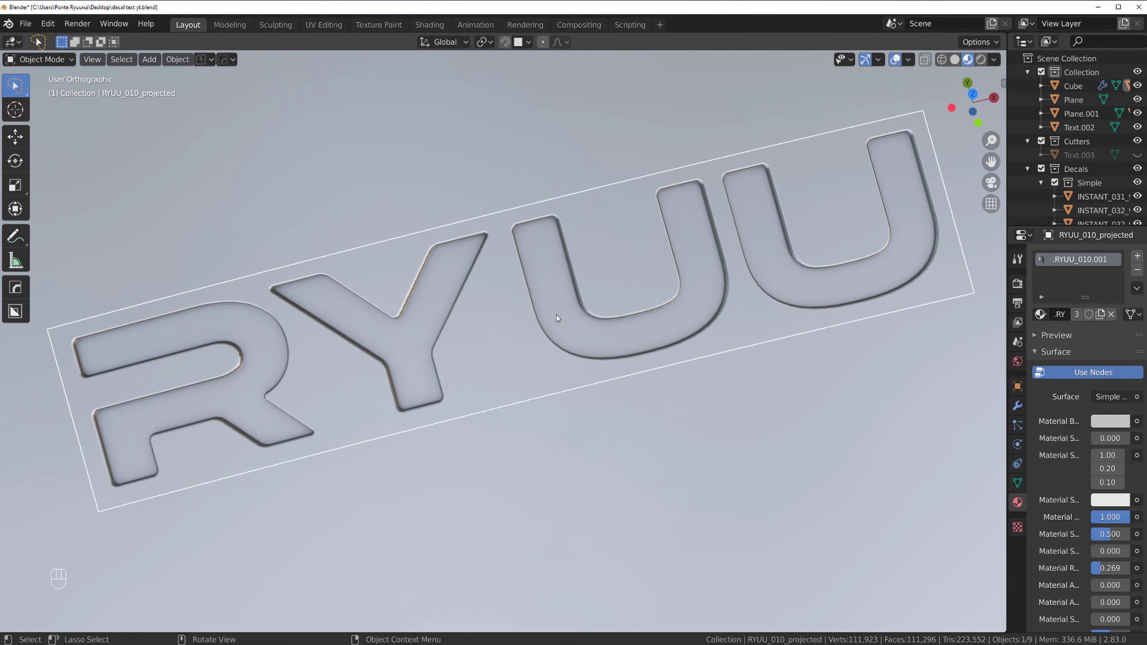
Examine the edges of the projected decal's Y and U letters up close from several angles
shift+middle_drag(617, 319, 598, 332)
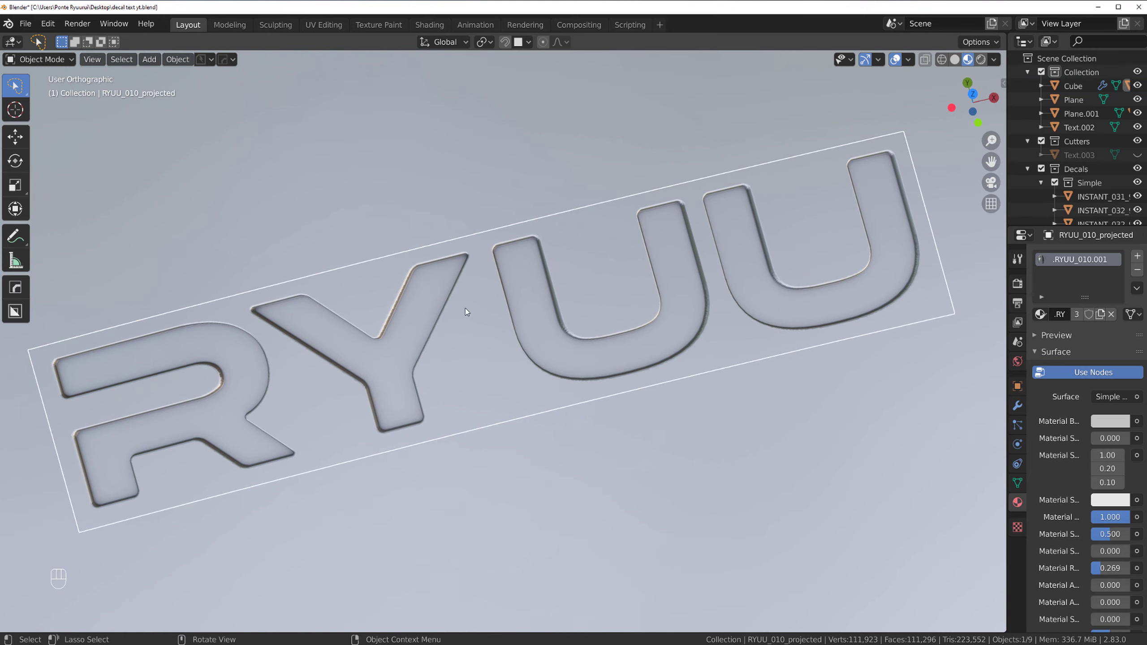
scroll(664, 363, down, 3)
middle_drag(669, 365, 608, 285)
scroll(595, 316, up, 8)
shift+middle_drag(700, 275, 499, 285)
scroll(471, 323, up, 3)
scroll(488, 312, down, 3)
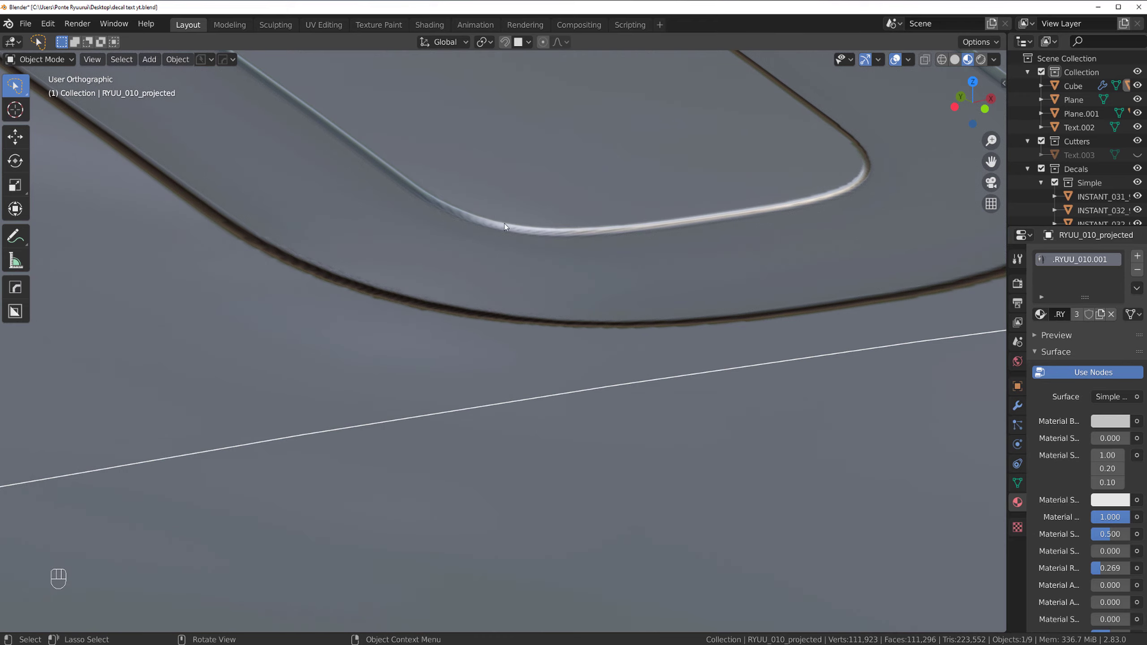
mouse_move(504, 224)
middle_down()
mouse_move(510, 256)
mouse_move(499, 212)
middle_up()
scroll(518, 241, down, 3)
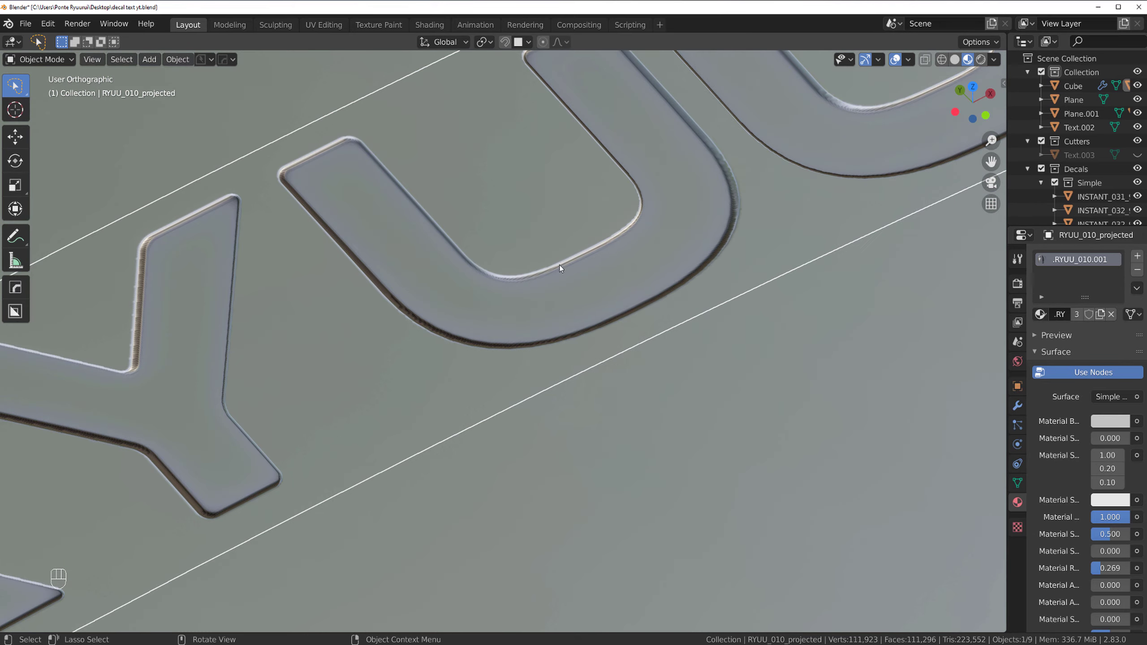
mouse_move(560, 266)
middle_down()
mouse_move(564, 289)
mouse_move(490, 296)
mouse_move(465, 235)
mouse_move(540, 266)
middle_up()
scroll(542, 281, down, 2)
scroll(326, 236, up, 4)
shift+middle_drag(327, 237, 569, 321)
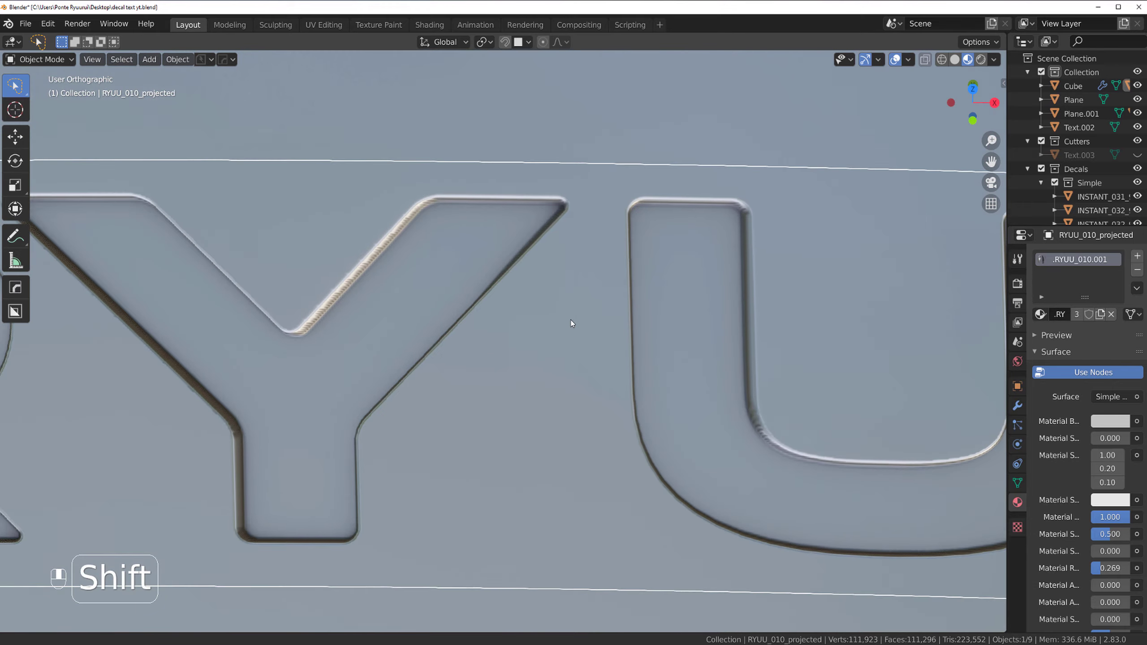
scroll(356, 289, up, 5)
scroll(460, 351, down, 6)
middle_drag(460, 352, 538, 326)
scroll(555, 330, down, 3)
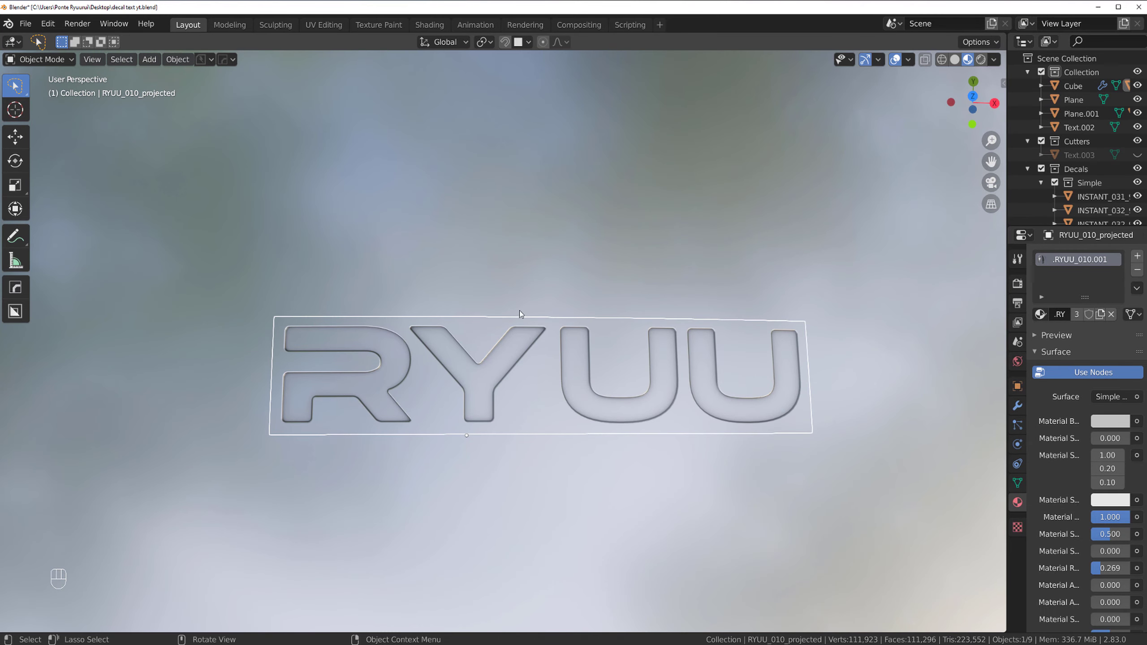
Inspect how the small projected RYUU decal follows the sphere's curvature, both from a distance and in close-up
scroll(516, 323, down, 4)
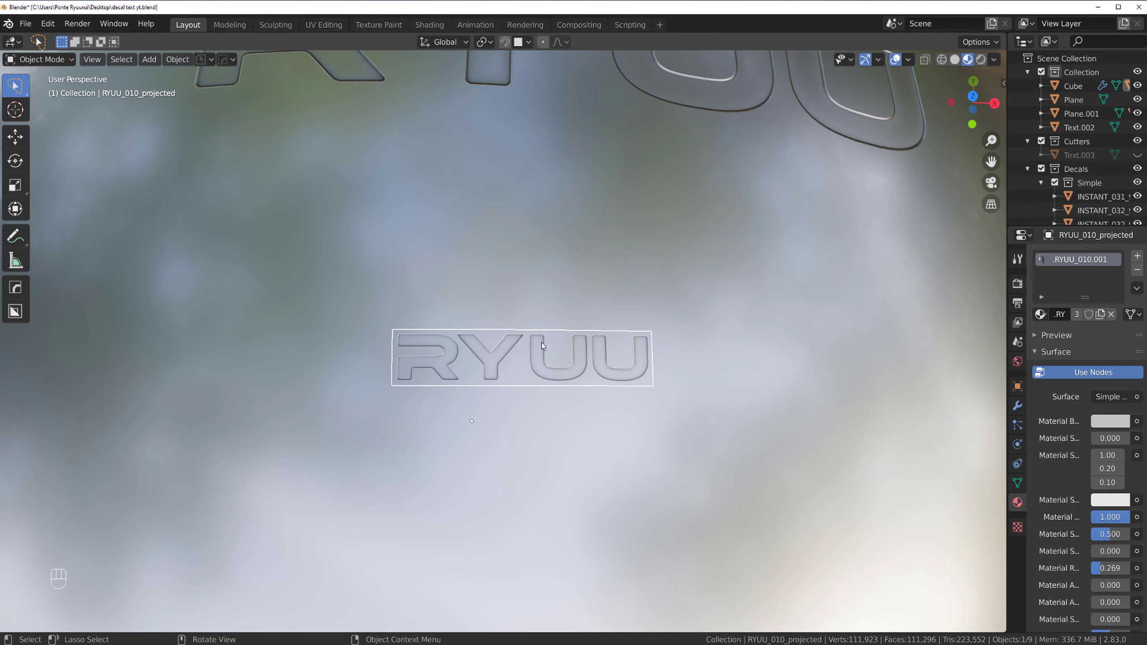
key(grave)
middle_drag(552, 306, 540, 327)
scroll(583, 361, up, 3)
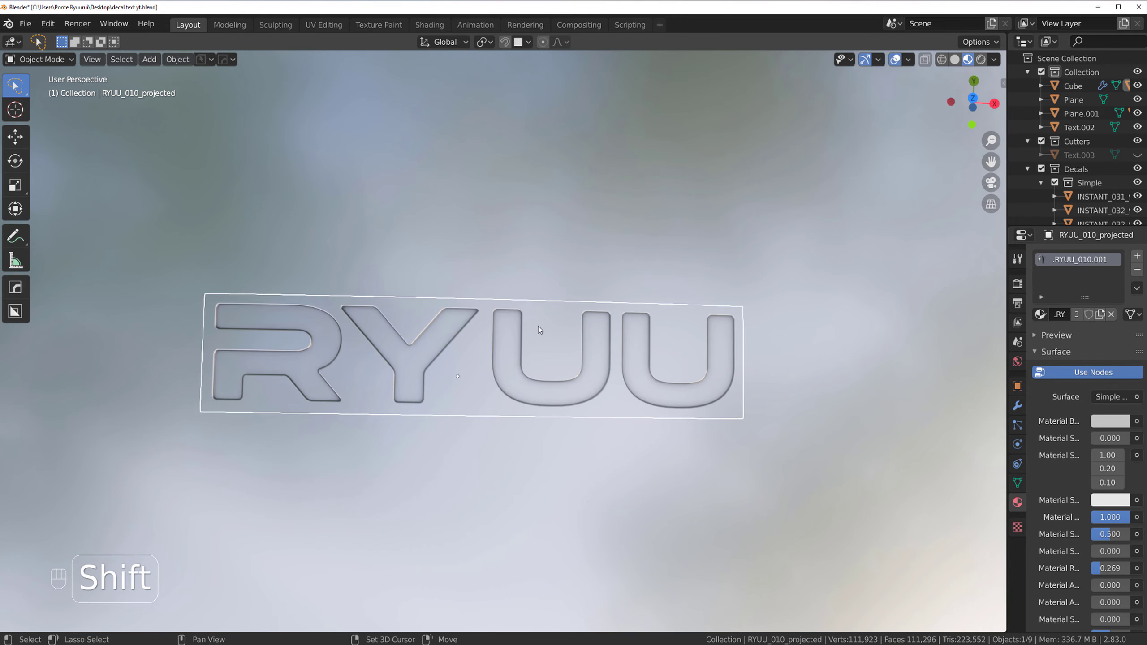
middle_drag(563, 282, 486, 239)
mouse_move(532, 317)
middle_down()
mouse_move(529, 255)
mouse_move(531, 287)
mouse_move(524, 278)
mouse_move(546, 286)
mouse_move(549, 322)
mouse_move(587, 267)
mouse_move(604, 336)
mouse_move(495, 278)
mouse_move(486, 244)
mouse_move(563, 288)
mouse_move(544, 304)
middle_up()
scroll(544, 287, up, 9)
scroll(544, 303, up, 4)
shift+middle_drag(631, 336, 499, 284)
scroll(518, 271, down, 4)
key(grave)
scroll(492, 249, down, 4)
Select the sphere and examine the small projected RYUU decal on its surface without the selection outline around it
click(493, 221)
scroll(548, 445, down, 7)
shift+middle_drag(536, 475, 499, 322)
scroll(498, 322, up, 8)
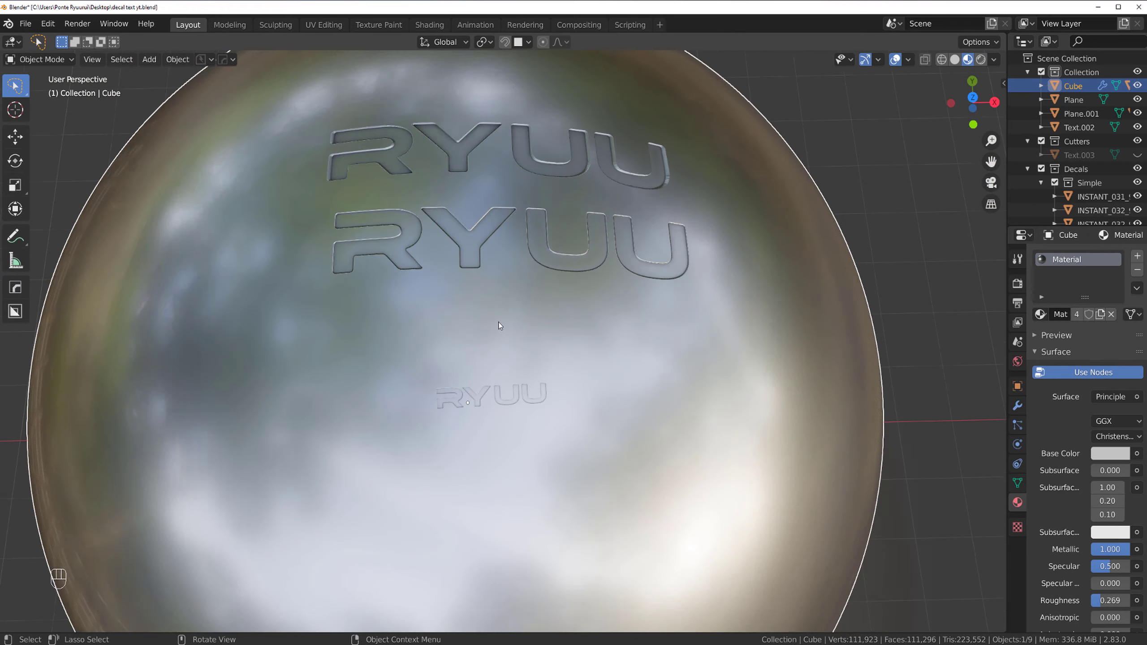
shift+middle_drag(507, 430, 477, 366)
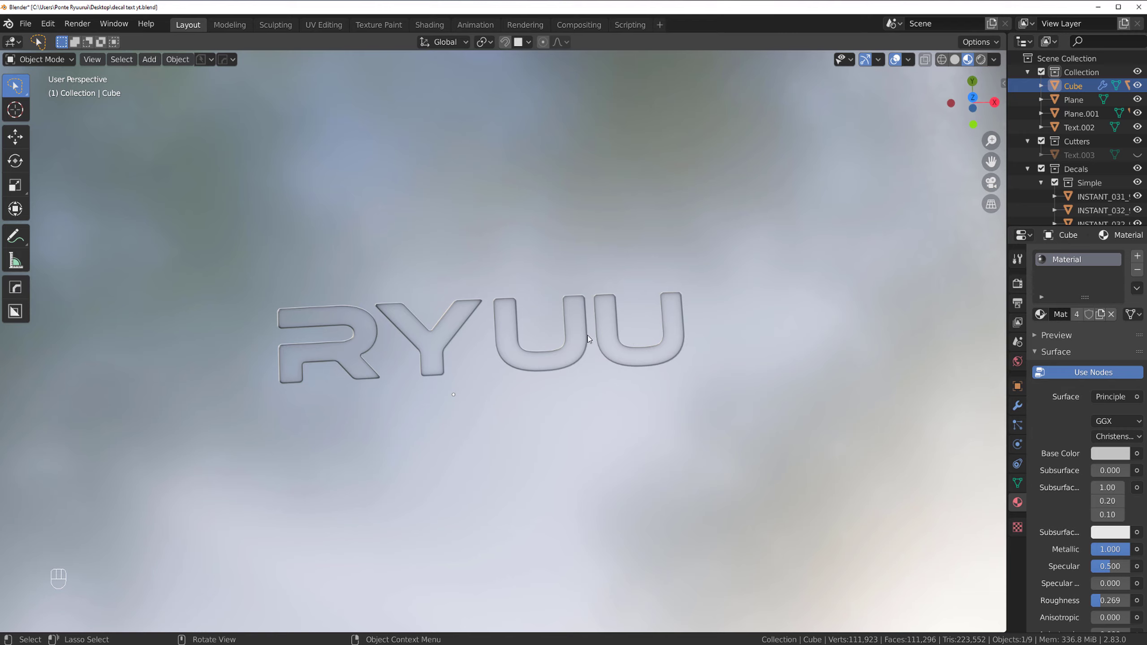
scroll(498, 343, up, 4)
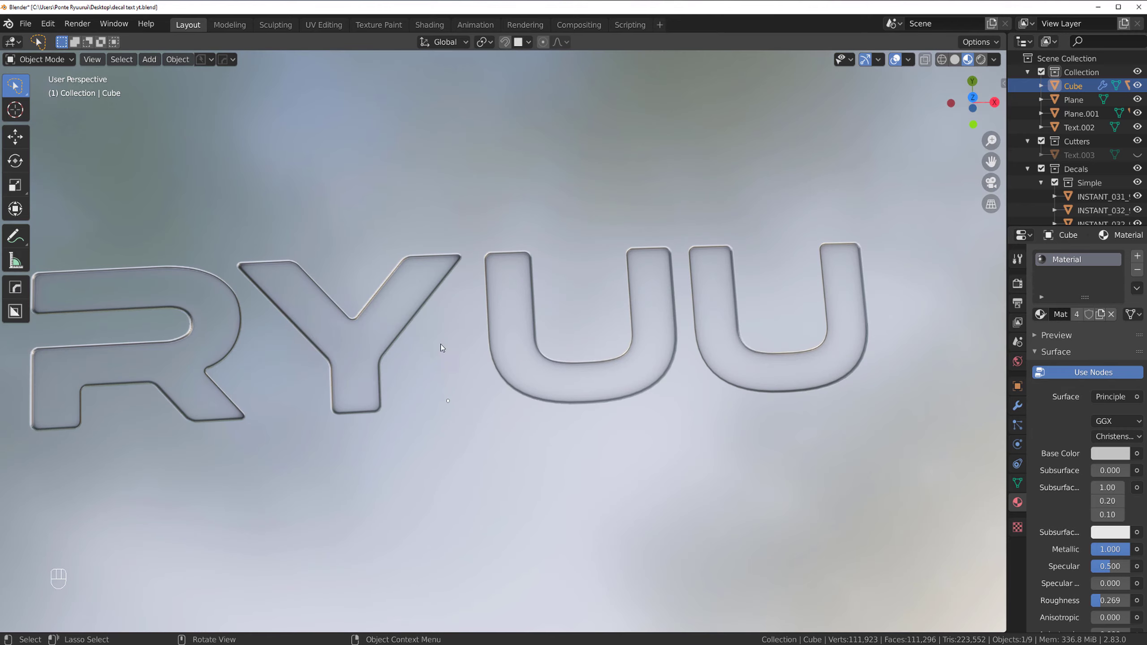
scroll(470, 335, down, 7)
scroll(484, 330, up, 4)
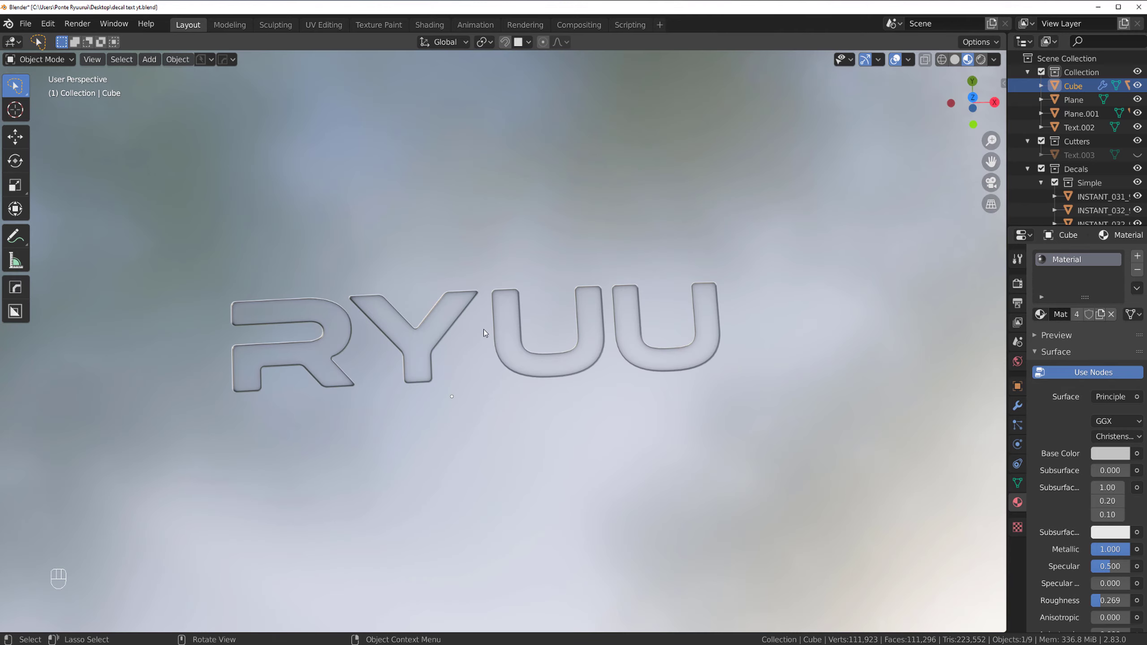
scroll(554, 379, down, 3)
scroll(545, 368, up, 4)
middle_drag(534, 357, 532, 337)
shift+middle_drag(536, 189, 530, 413)
scroll(460, 341, up, 4)
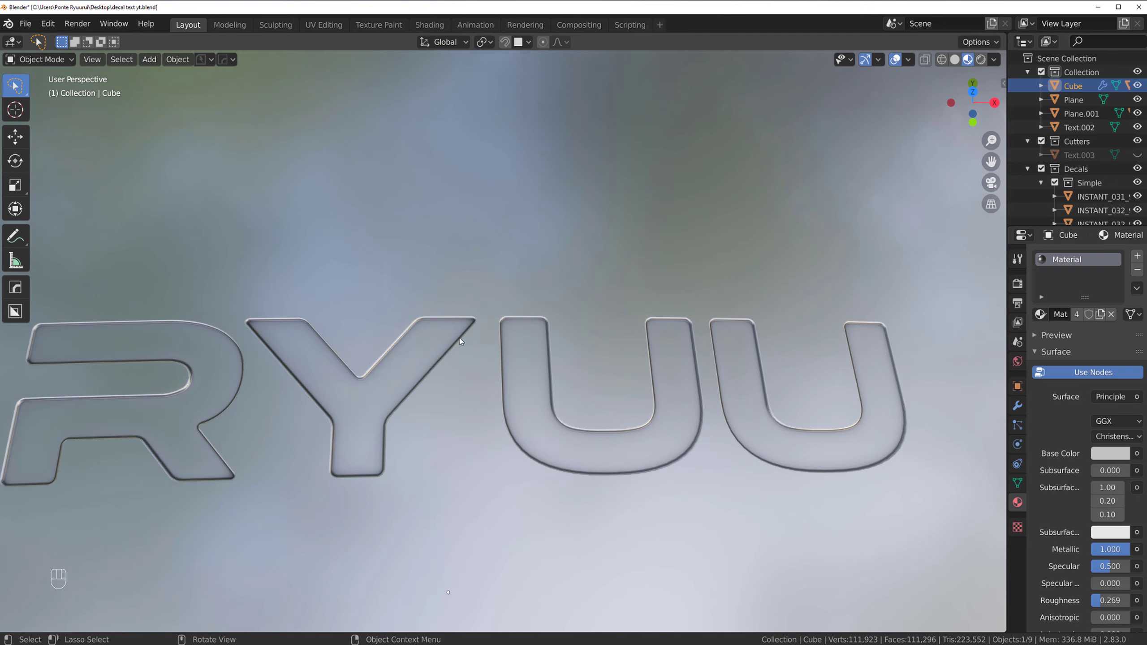
Select the small projected decal and compare it with the two larger RYUU texts and the flat objects beside the sphere
click(513, 371)
scroll(513, 372, down, 8)
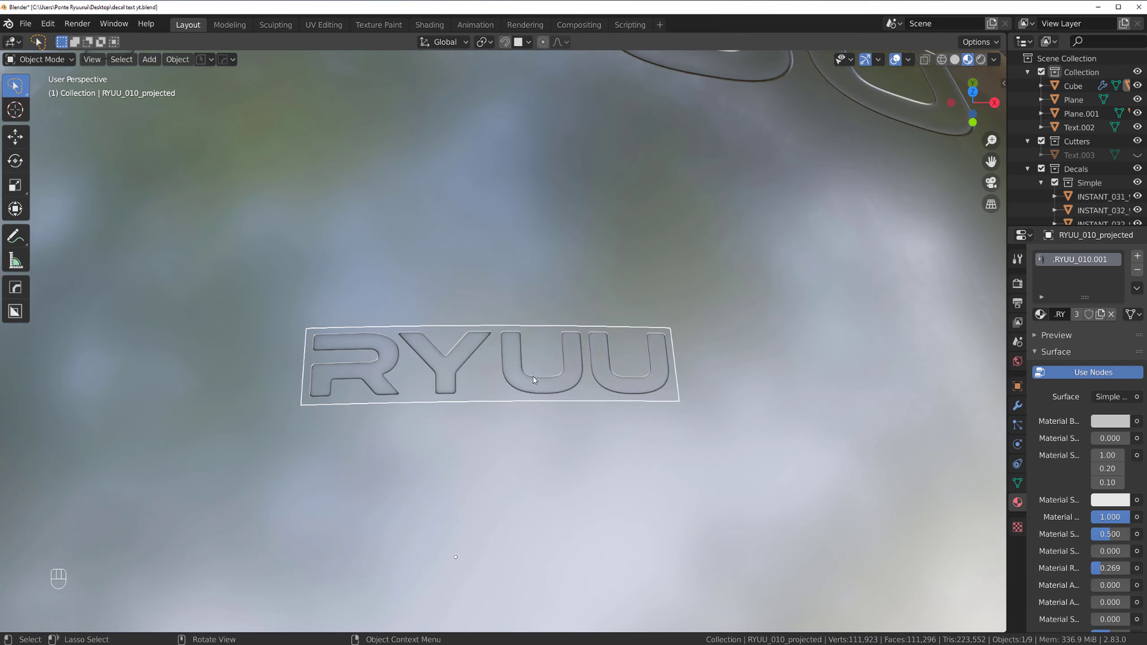
scroll(531, 374, down, 3)
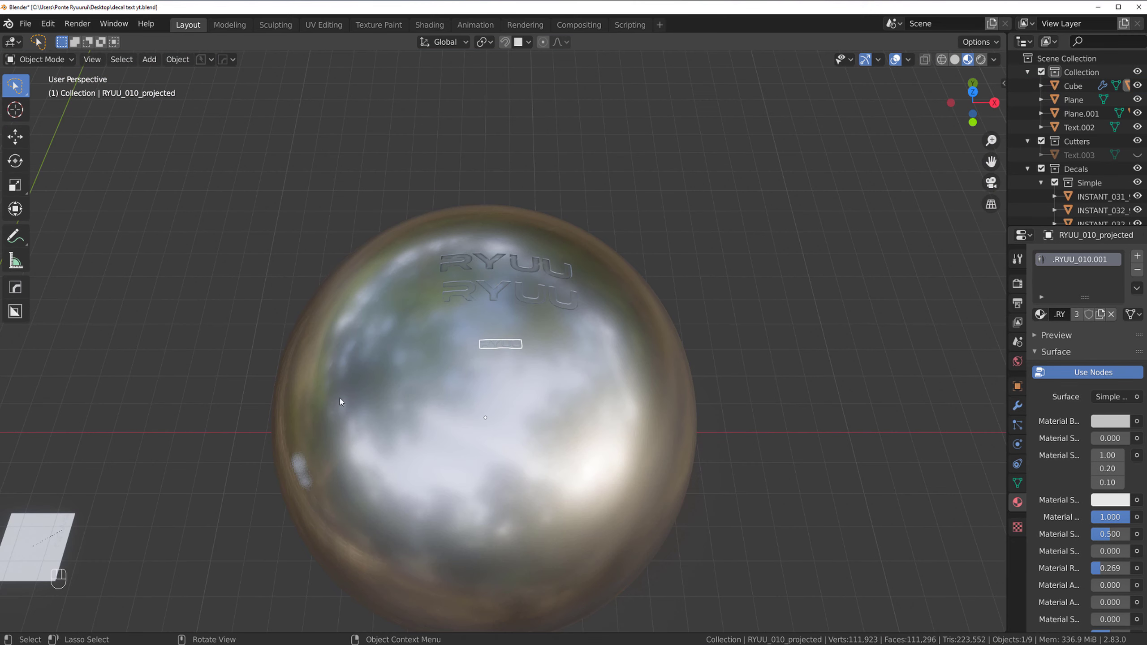
shift+middle_drag(339, 398, 539, 309)
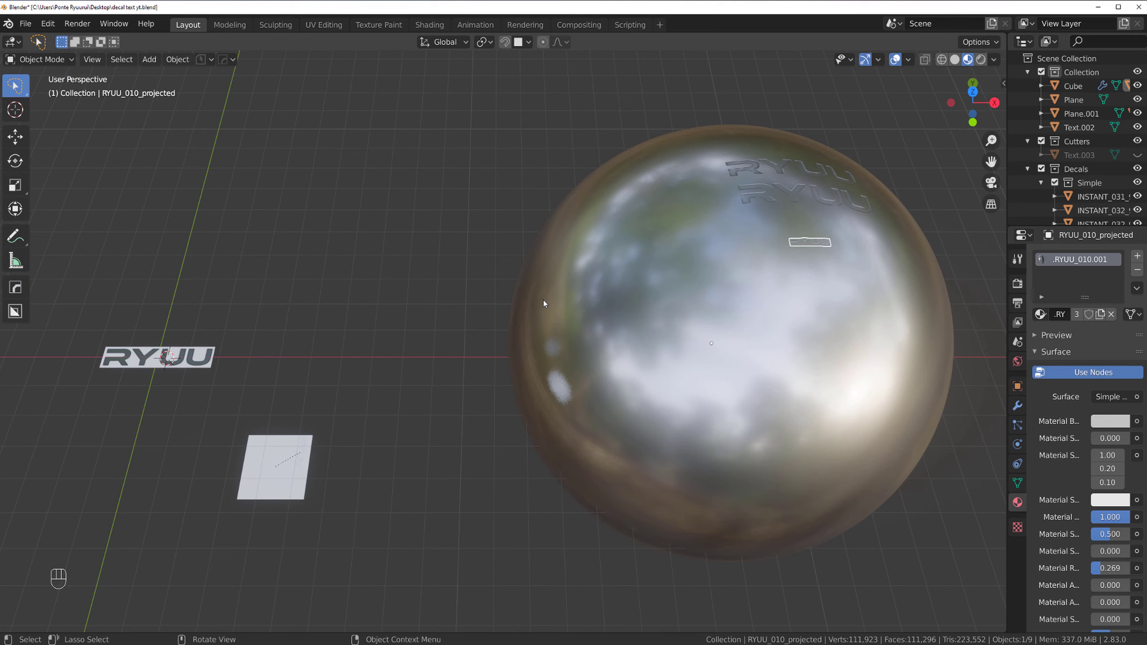
key(shift)
shift+middle_drag(723, 279, 525, 305)
scroll(448, 371, up, 5)
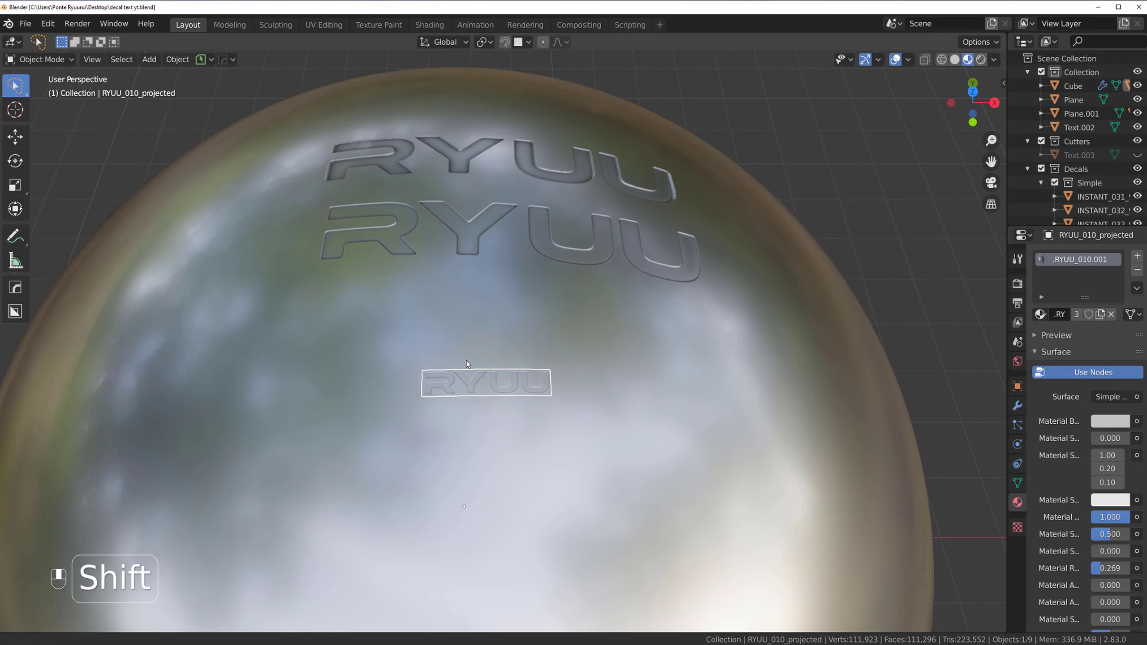
shift+middle_drag(466, 361, 475, 440)
scroll(514, 249, up, 5)
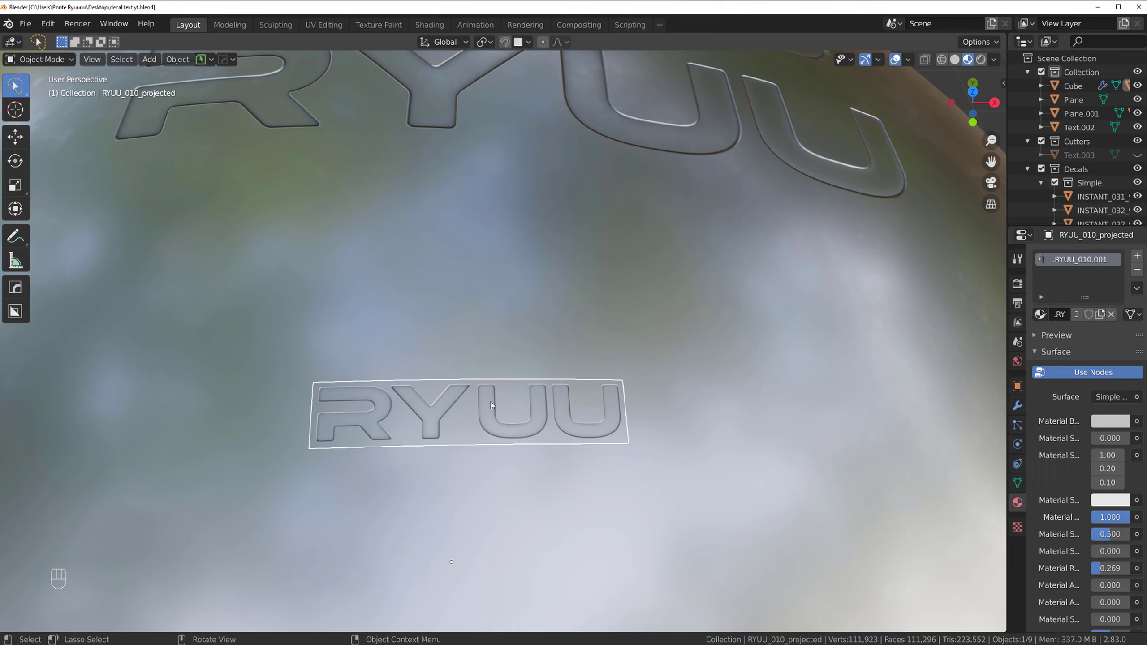
scroll(491, 402, down, 8)
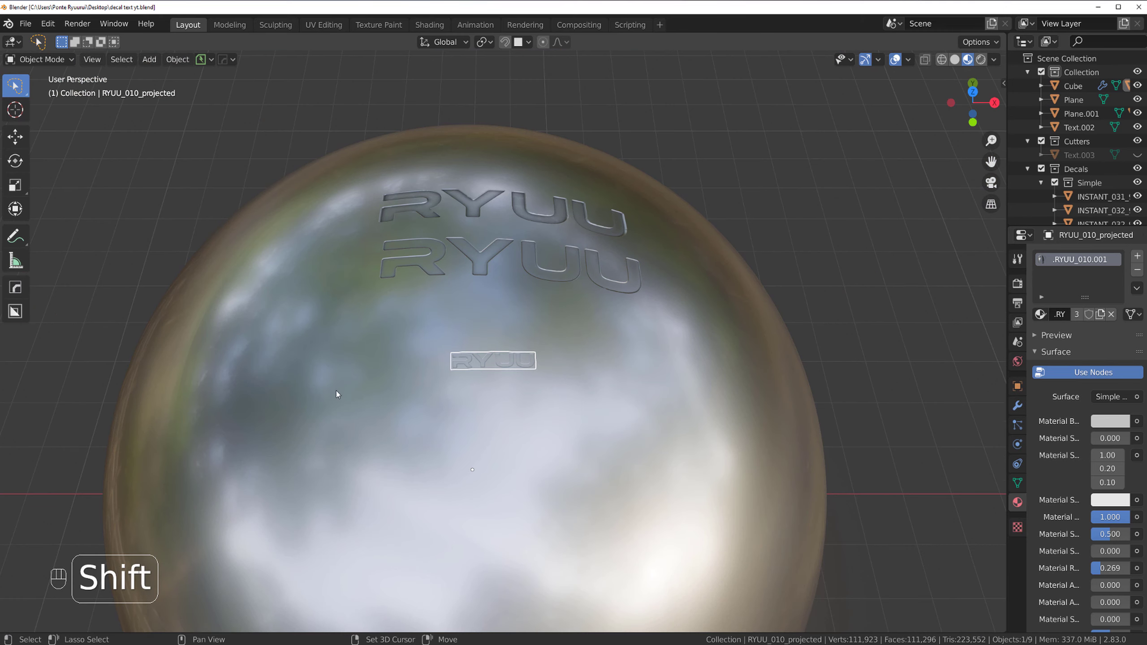
shift+middle_drag(337, 391, 708, 312)
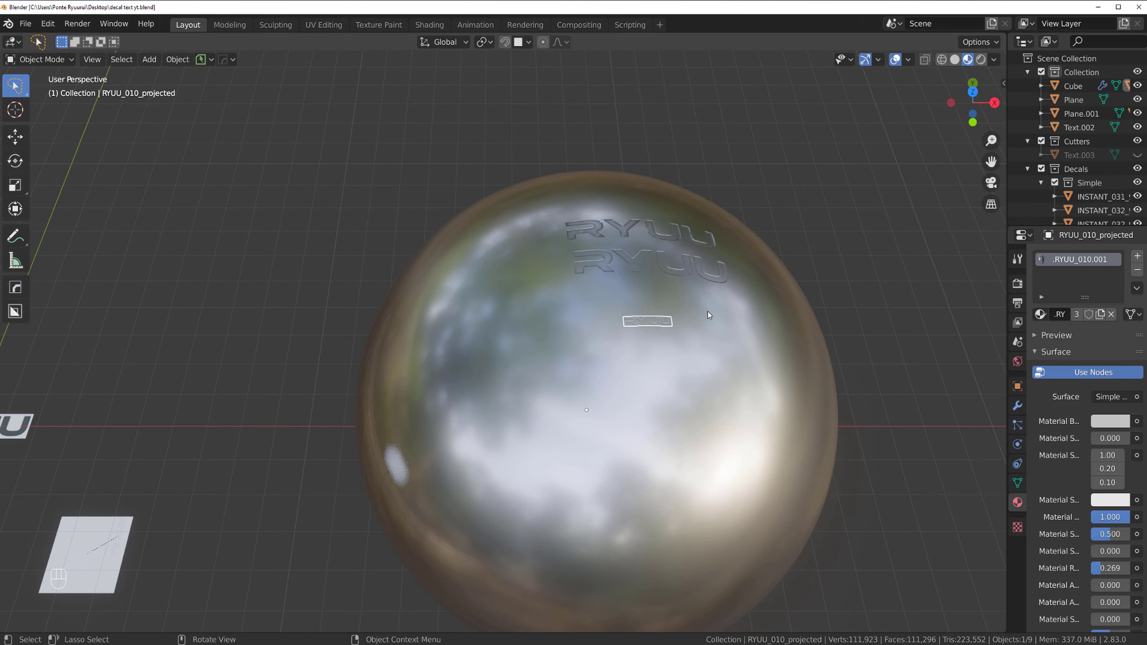